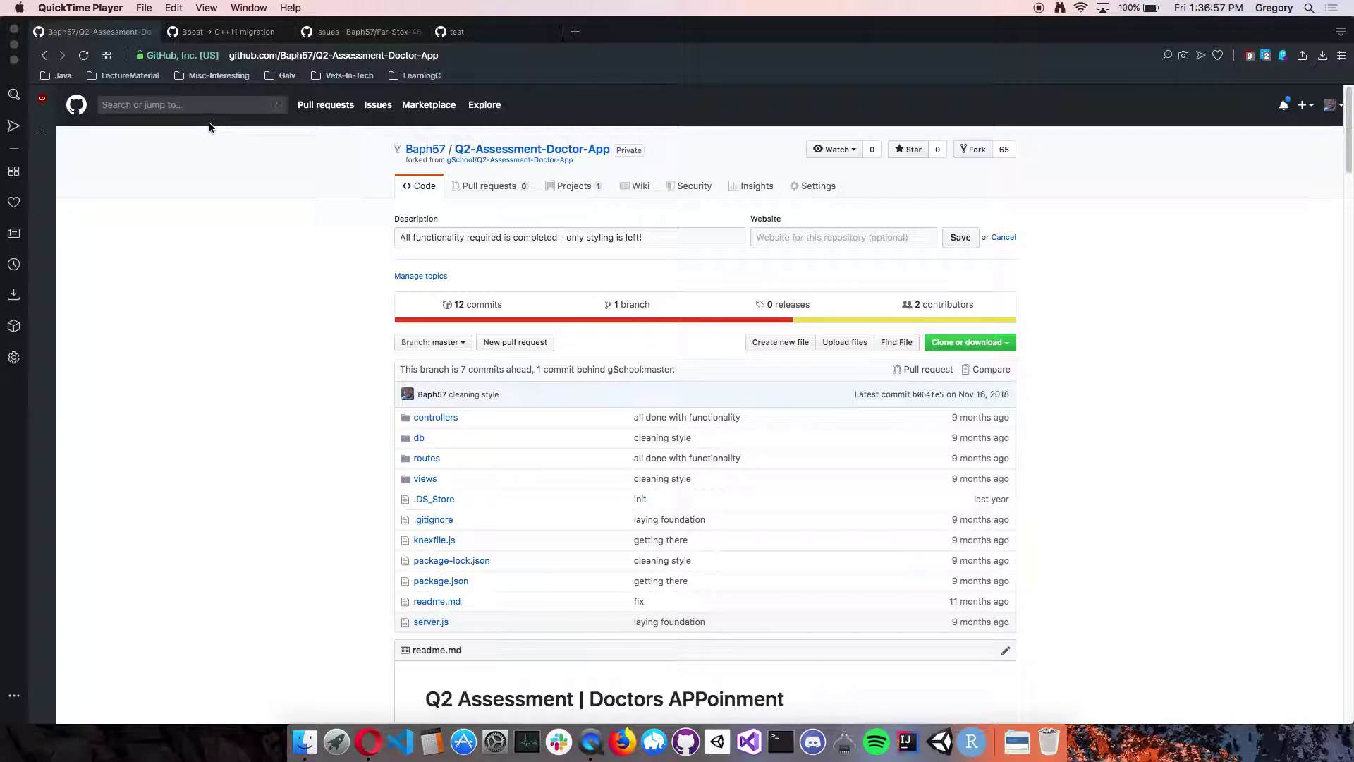
- Examine the cards in the In progress, Later and Done columns of bitcoin's Boost → C++11 migration project board
left_click(213, 35)
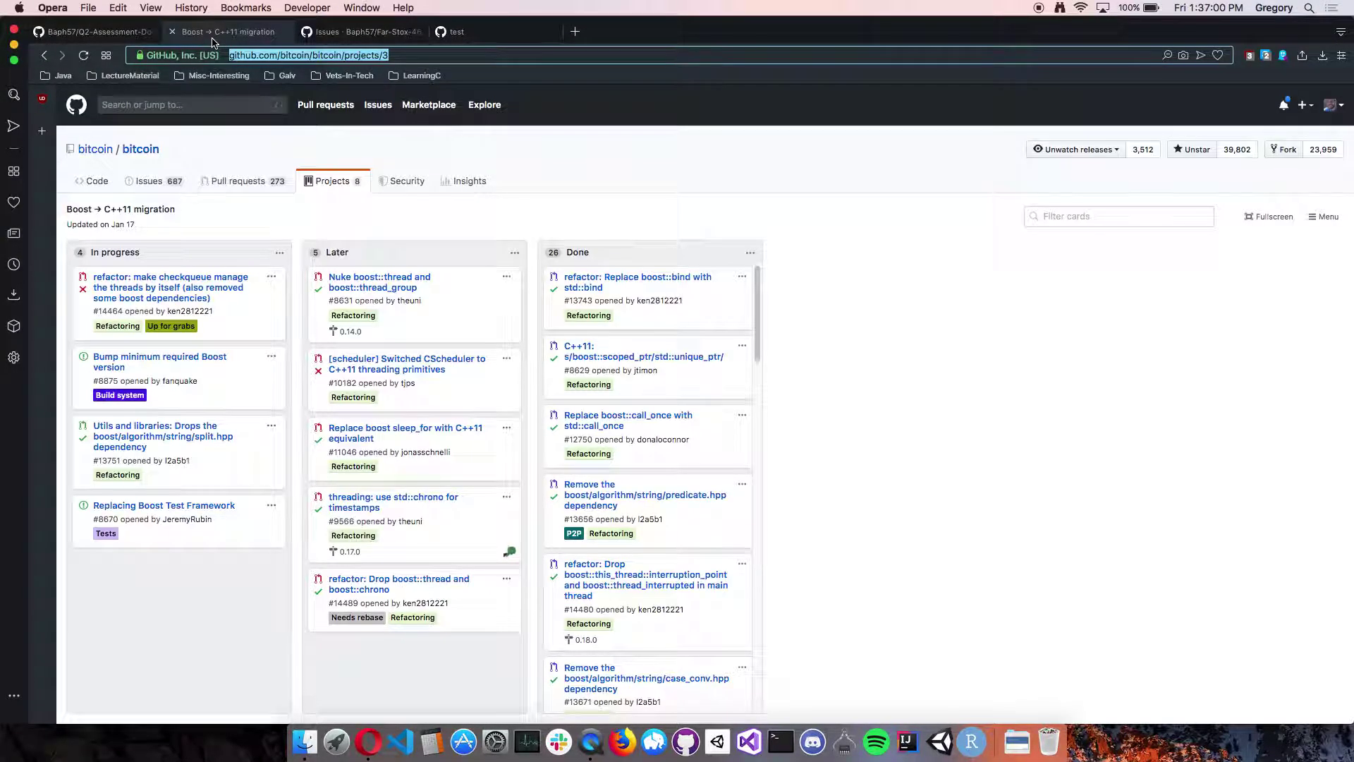
left_click(642, 195)
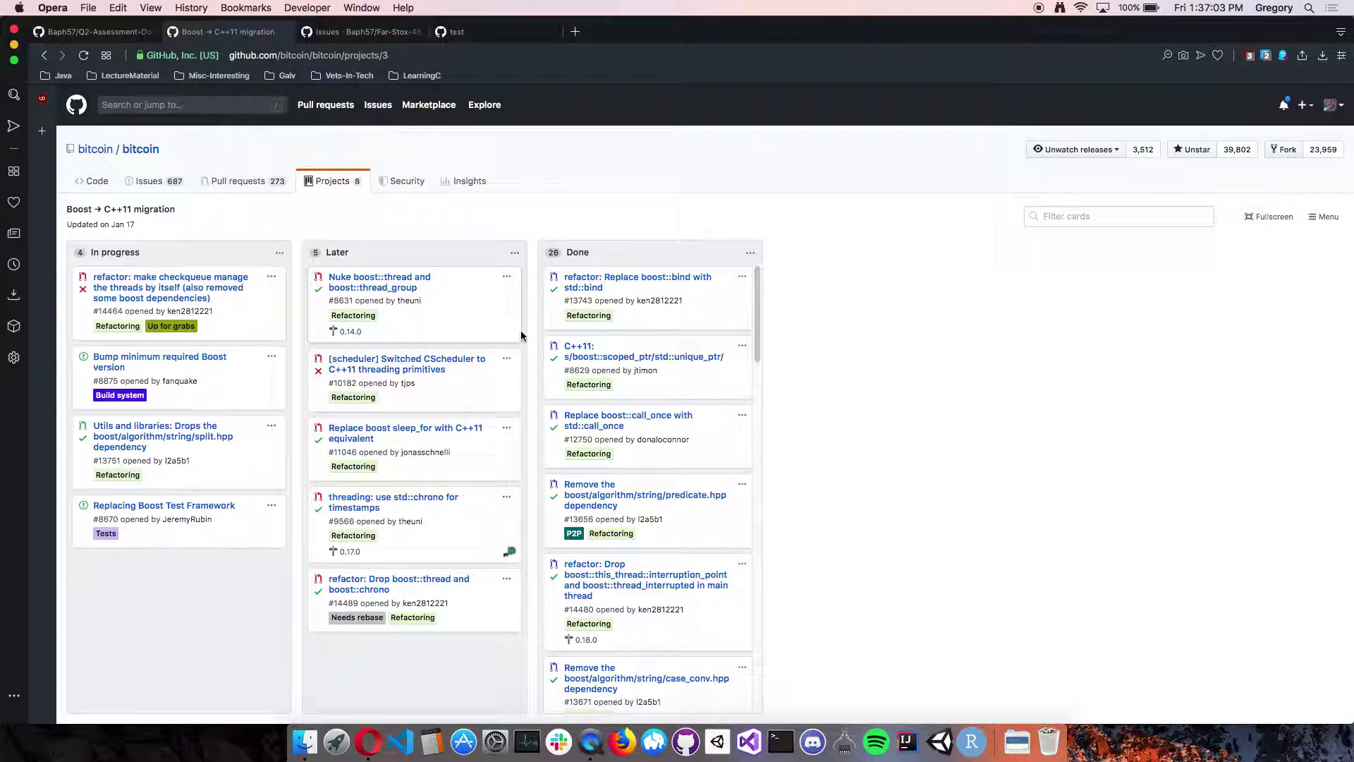
key("super+equal")
key("super+equal")
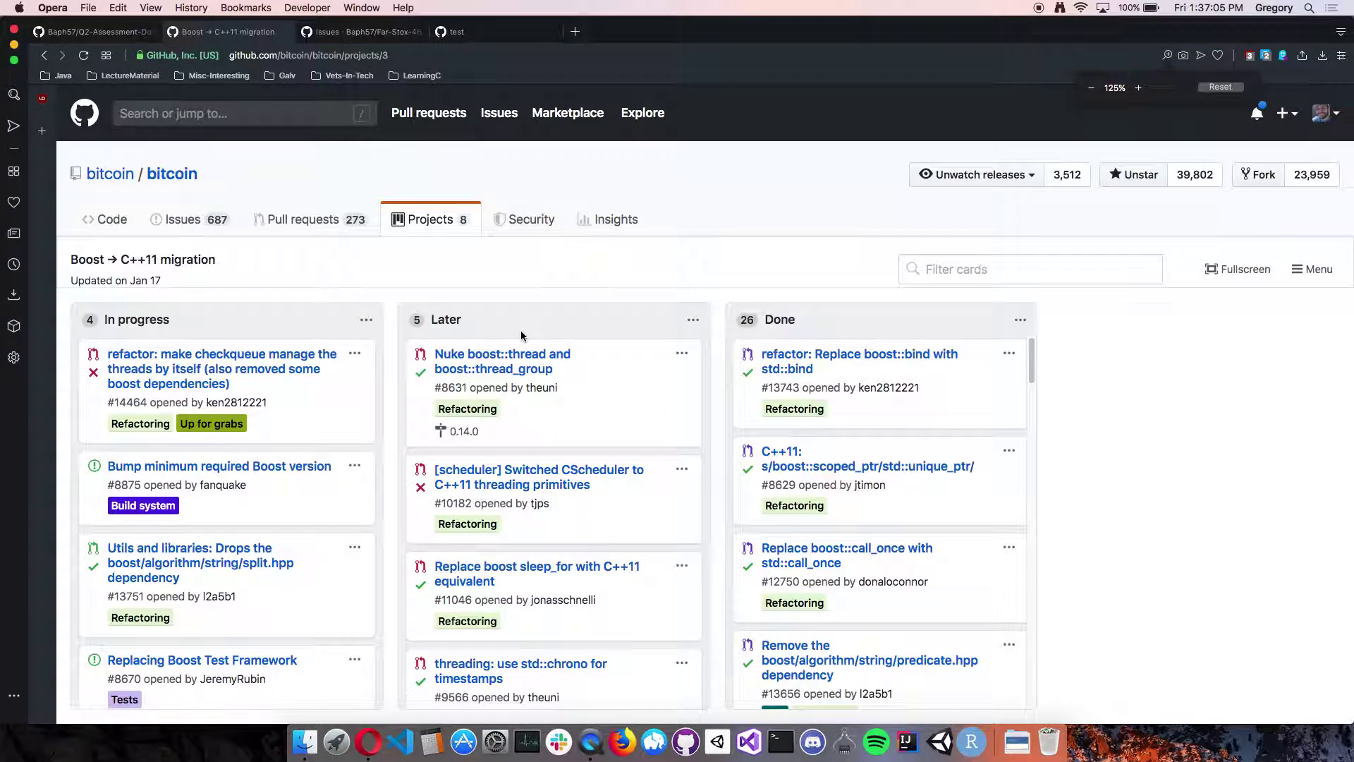
scroll(557, 442, "down", 2)
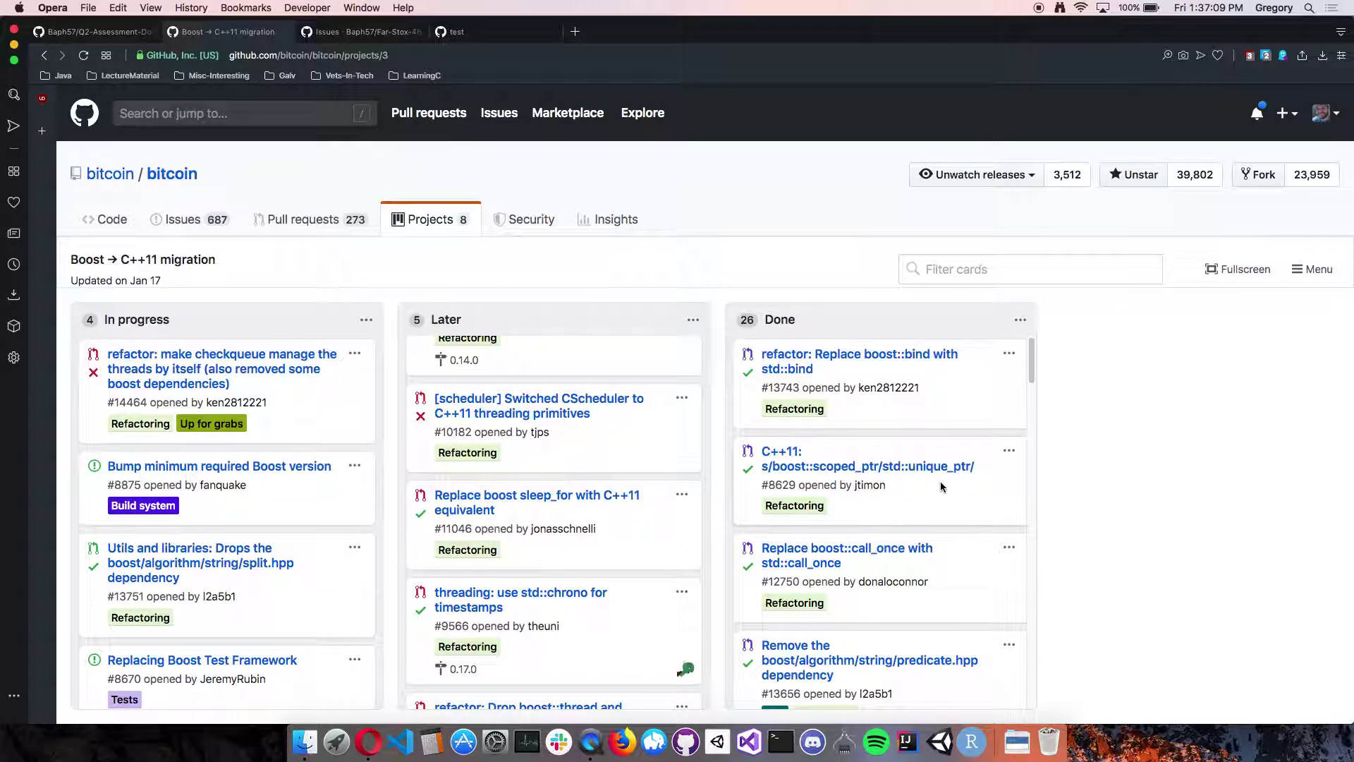
scroll(232, 450, "down", 1)
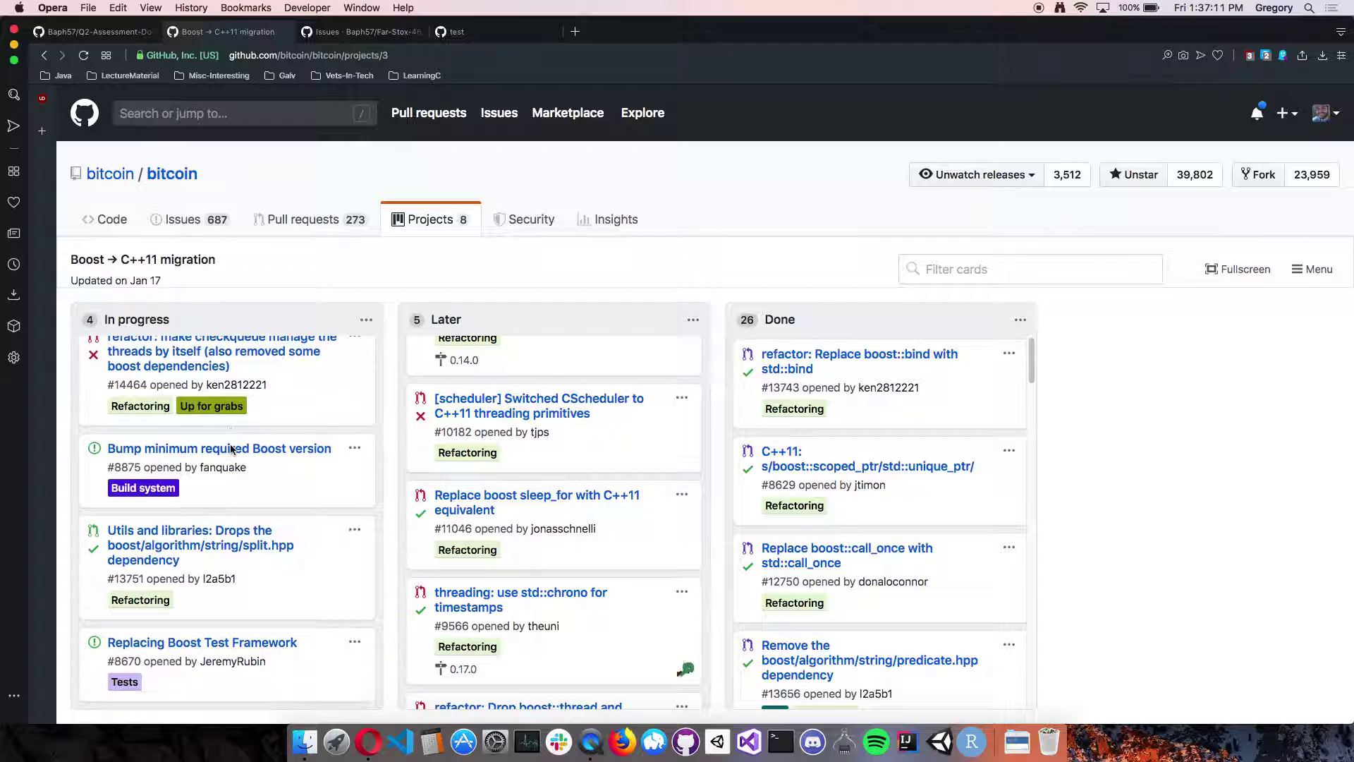
scroll(231, 450, "up", 1)
scroll(648, 474, "down", 3)
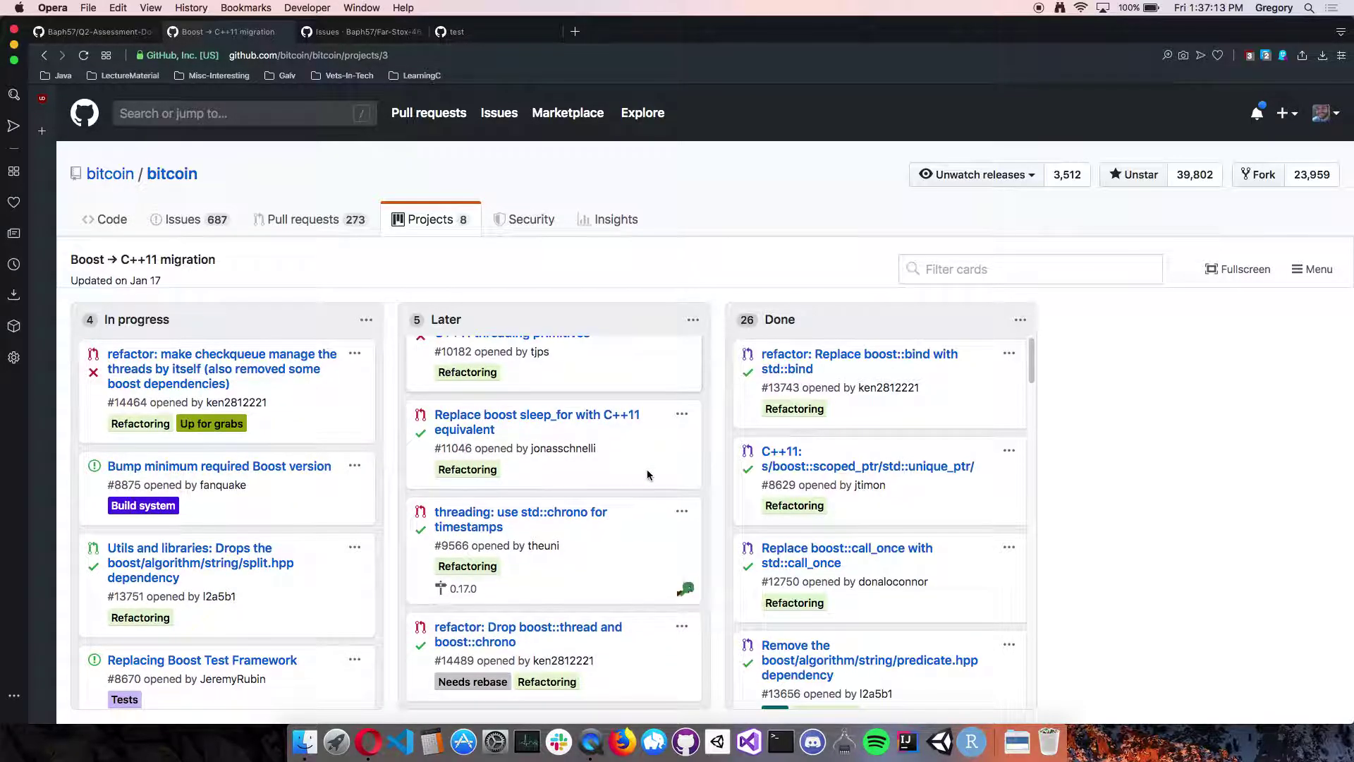
scroll(648, 474, "up", 4)
key("super+equal")
key("super+minus")
key("super+minus")
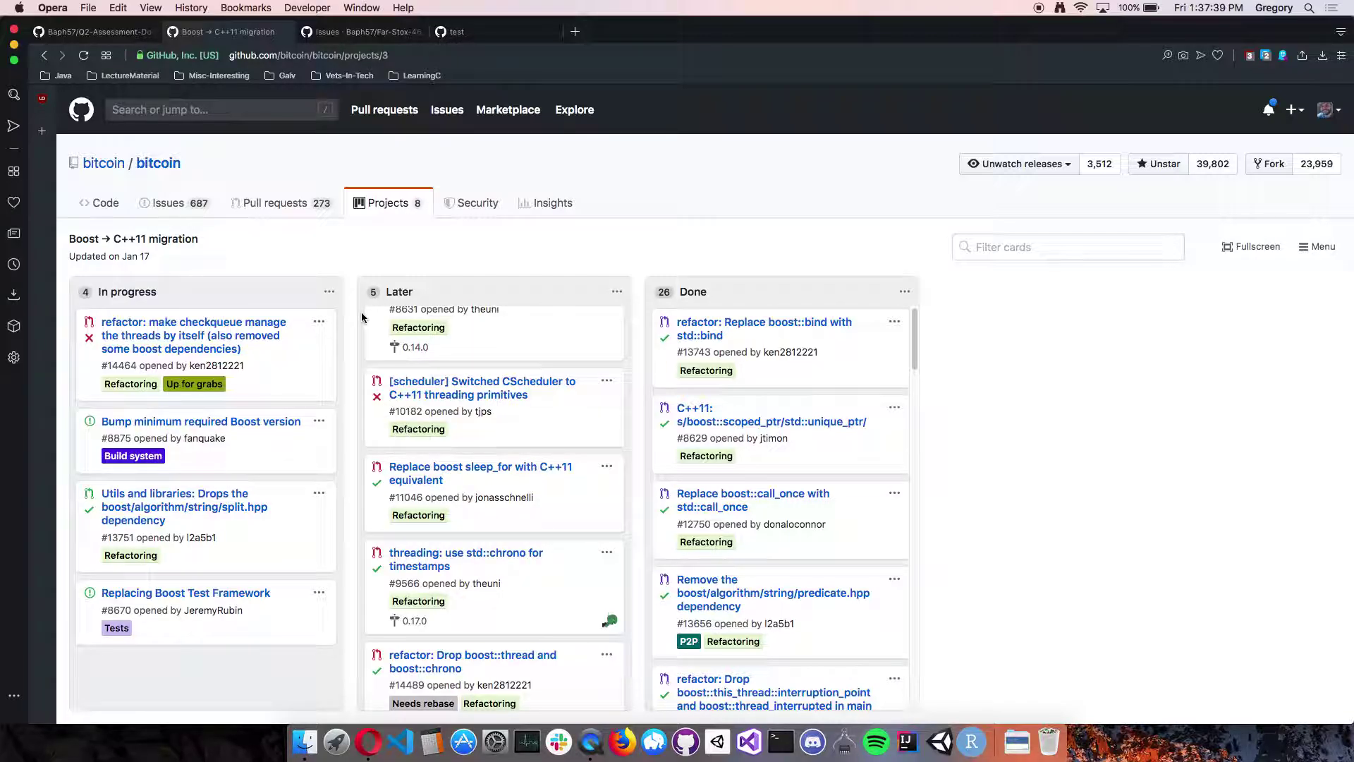
- Add a note reading "qfigadasg" to the To do column of the Far-Stox-46 test project board
left_click(496, 32)
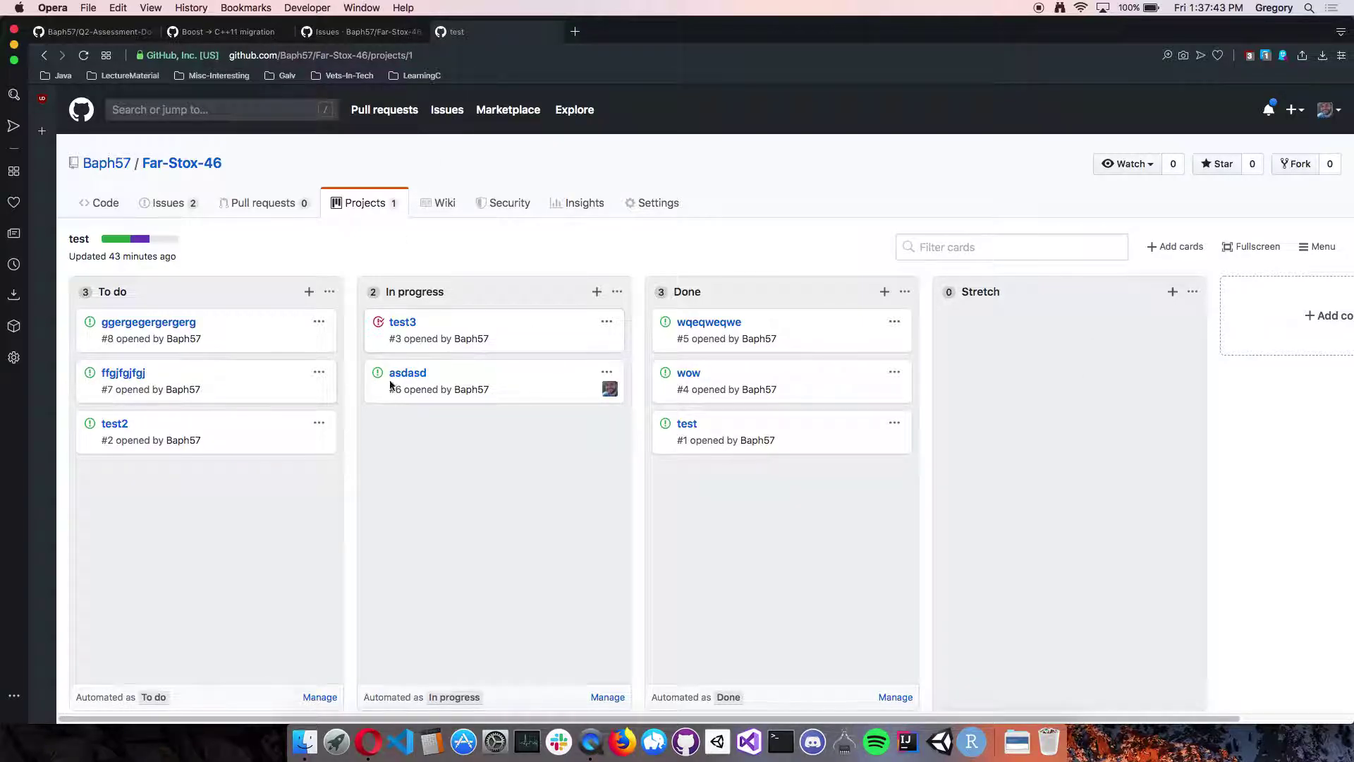
mouse_move(532, 381)
left_mouse_down()
mouse_move(539, 342)
mouse_move(533, 379)
left_mouse_up()
left_click(310, 292)
type("gfjgadasg")
key("Return")
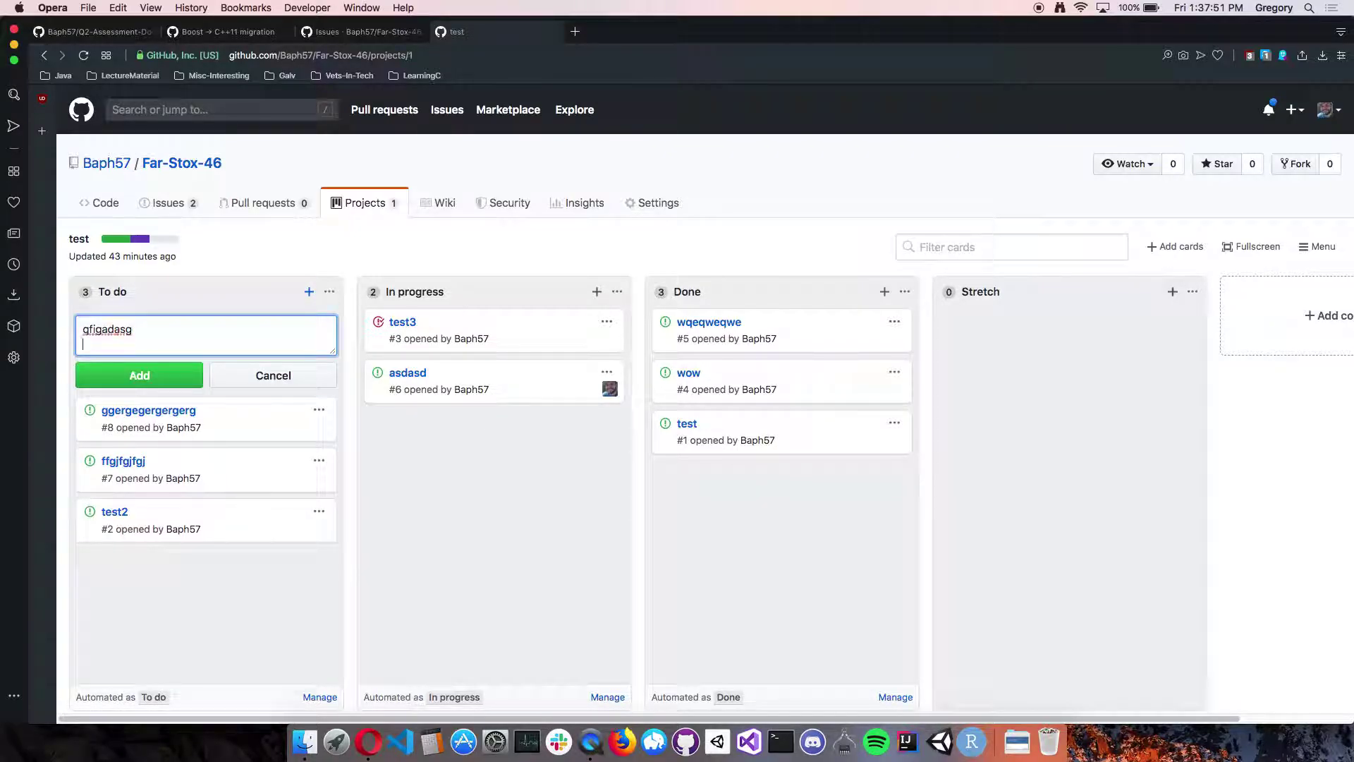
left_click(156, 381)
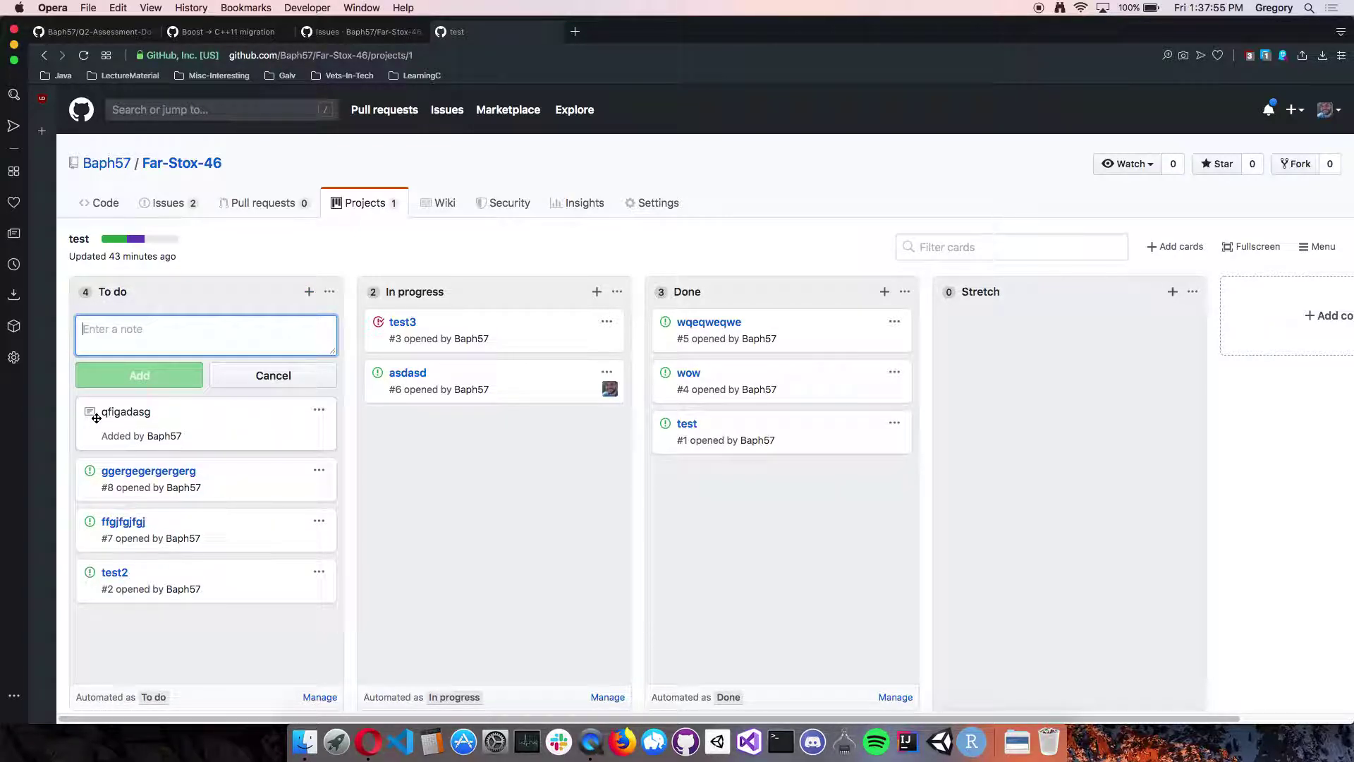
- Convert the "qfigadasg" note to an issue titled "make millions" with the body "please that would belp"
key("super+equal")
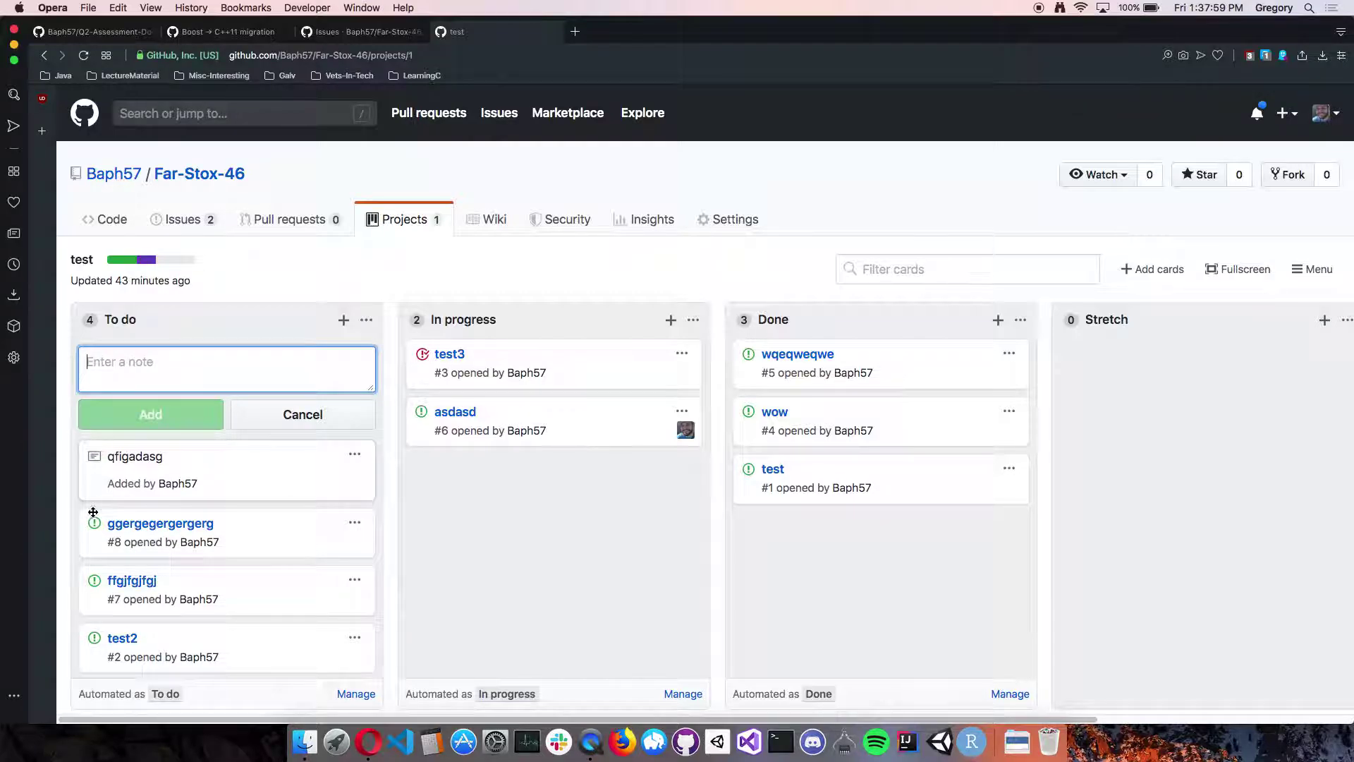
left_click(356, 455)
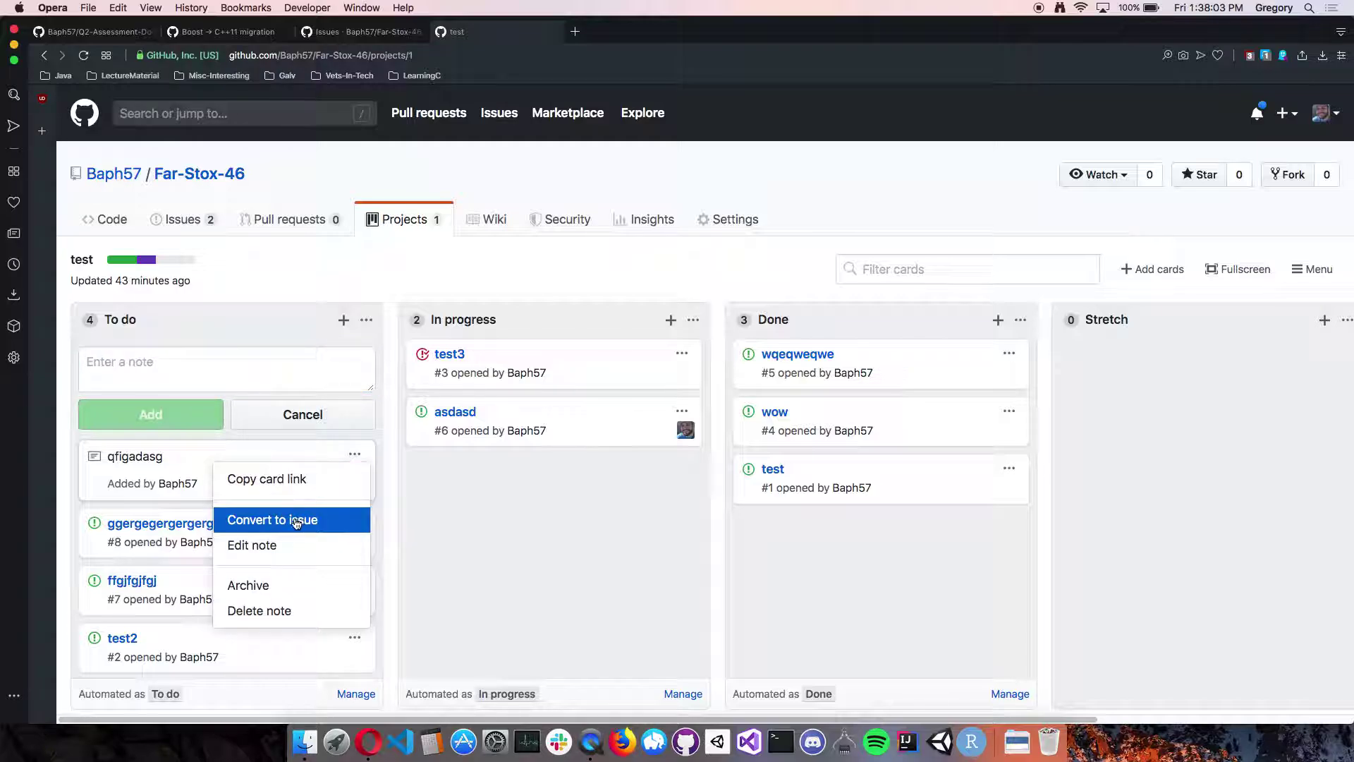
left_click(296, 520)
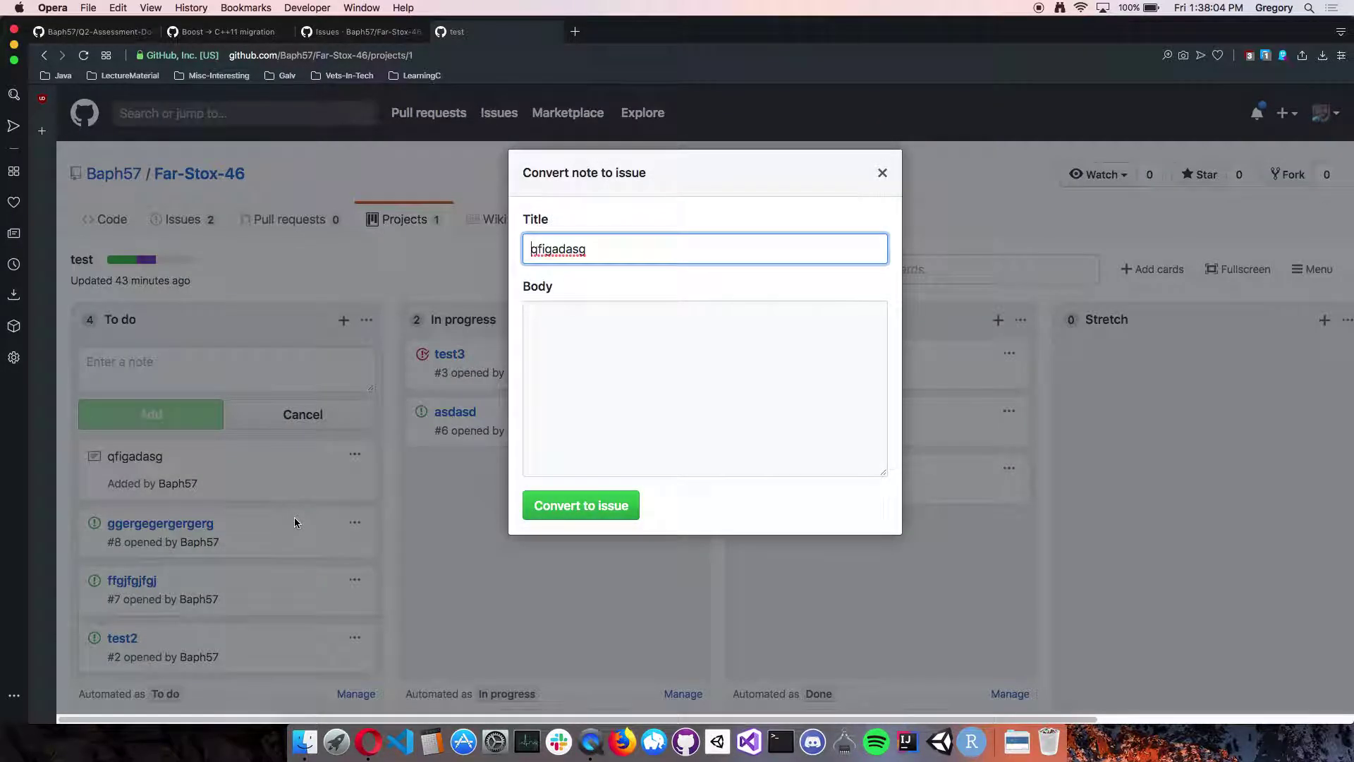
double_click(643, 254)
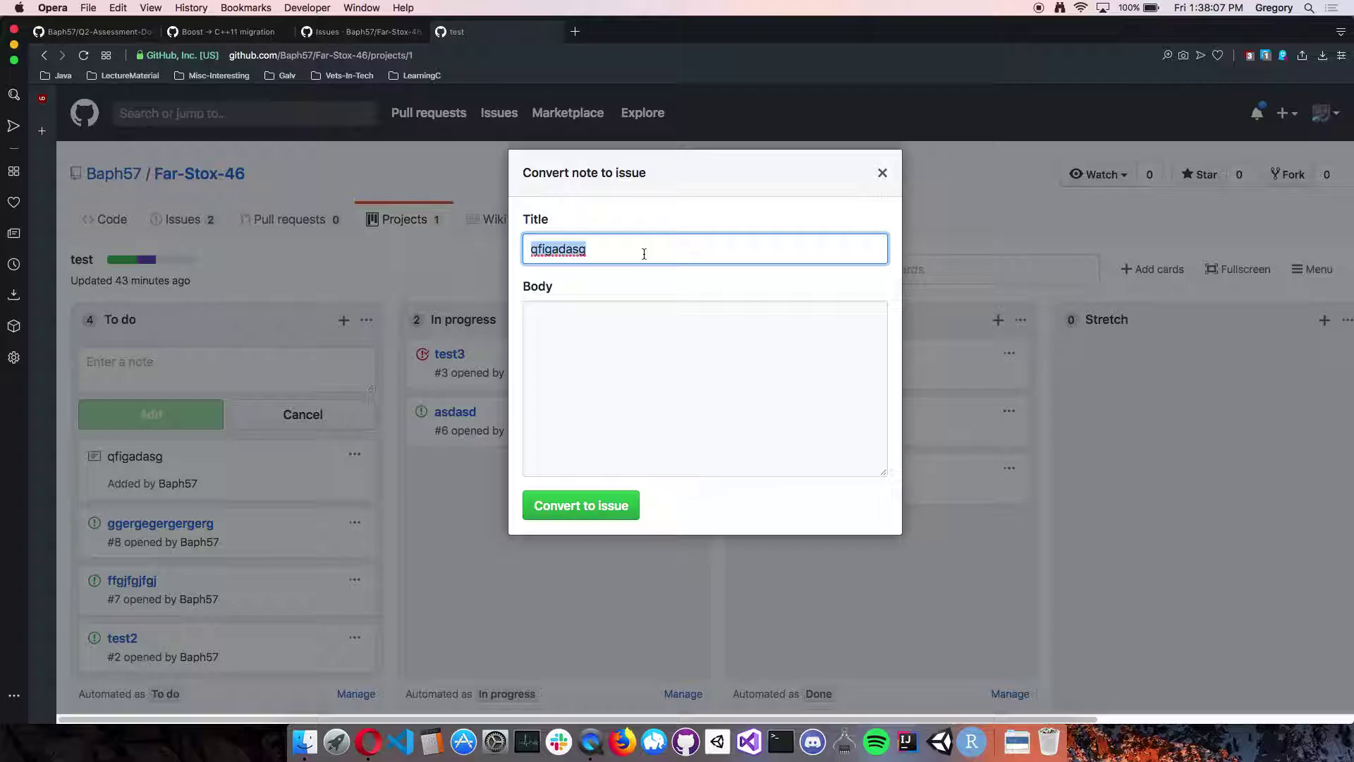
type("make millions")
key("Tab")
type("please that would ")
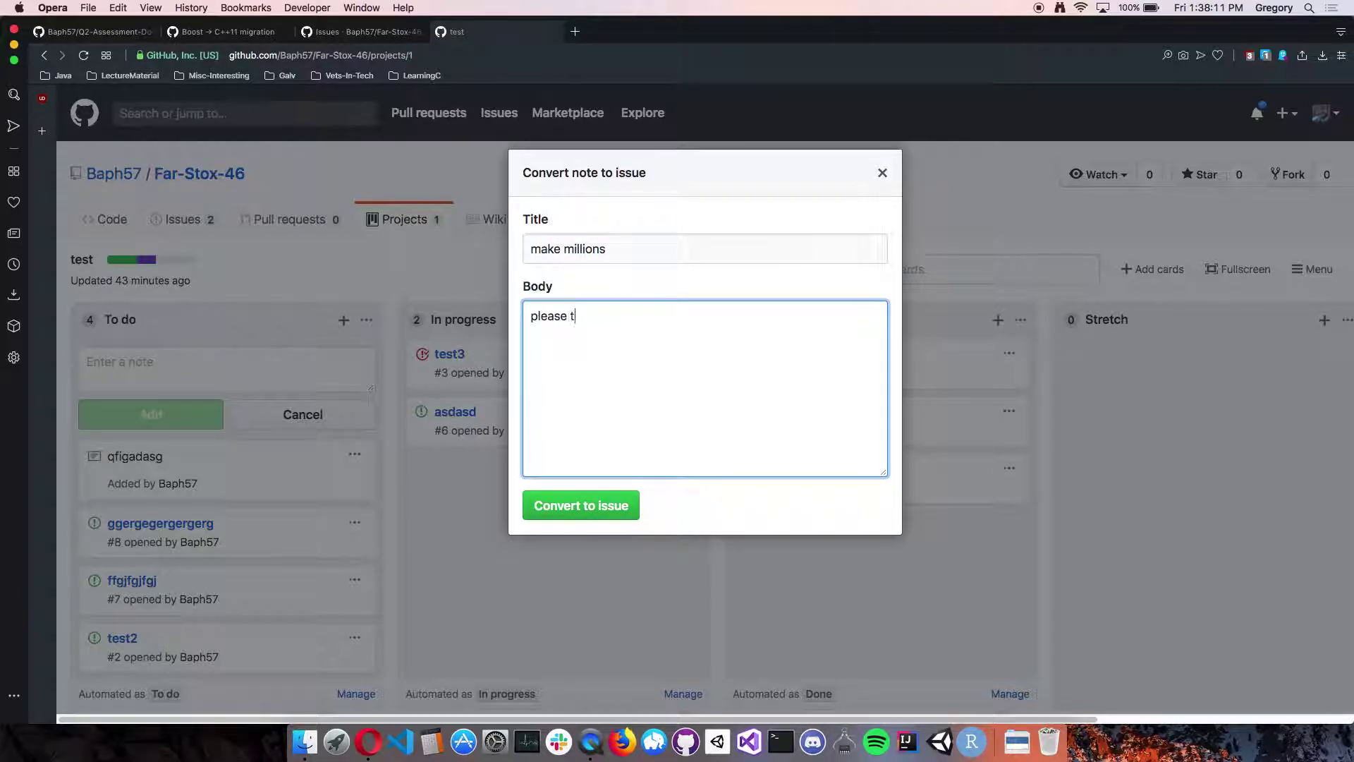
type("belp")
left_click(585, 501)
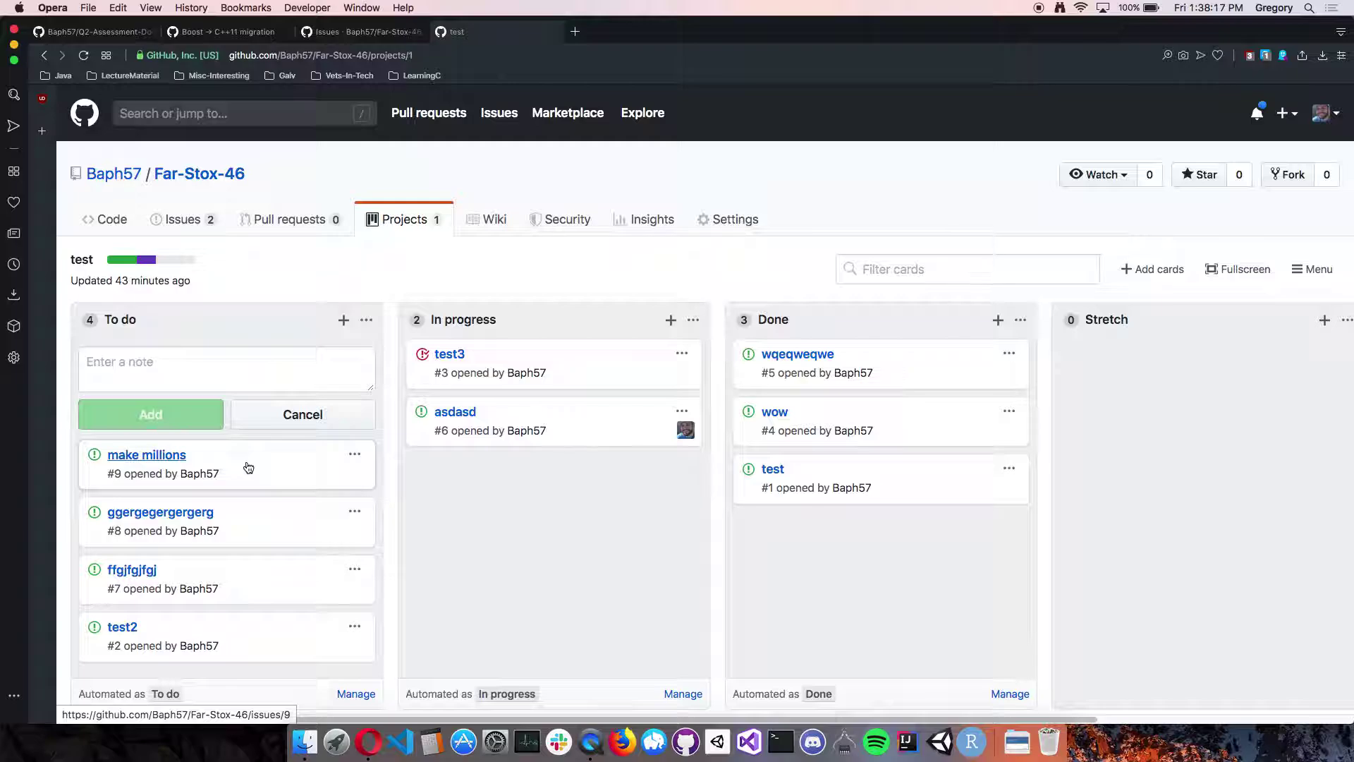
- Refresh the Far-Stox-46 issues list, preview the "make millions" issue and open its page
left_click(354, 33)
key("super+r")
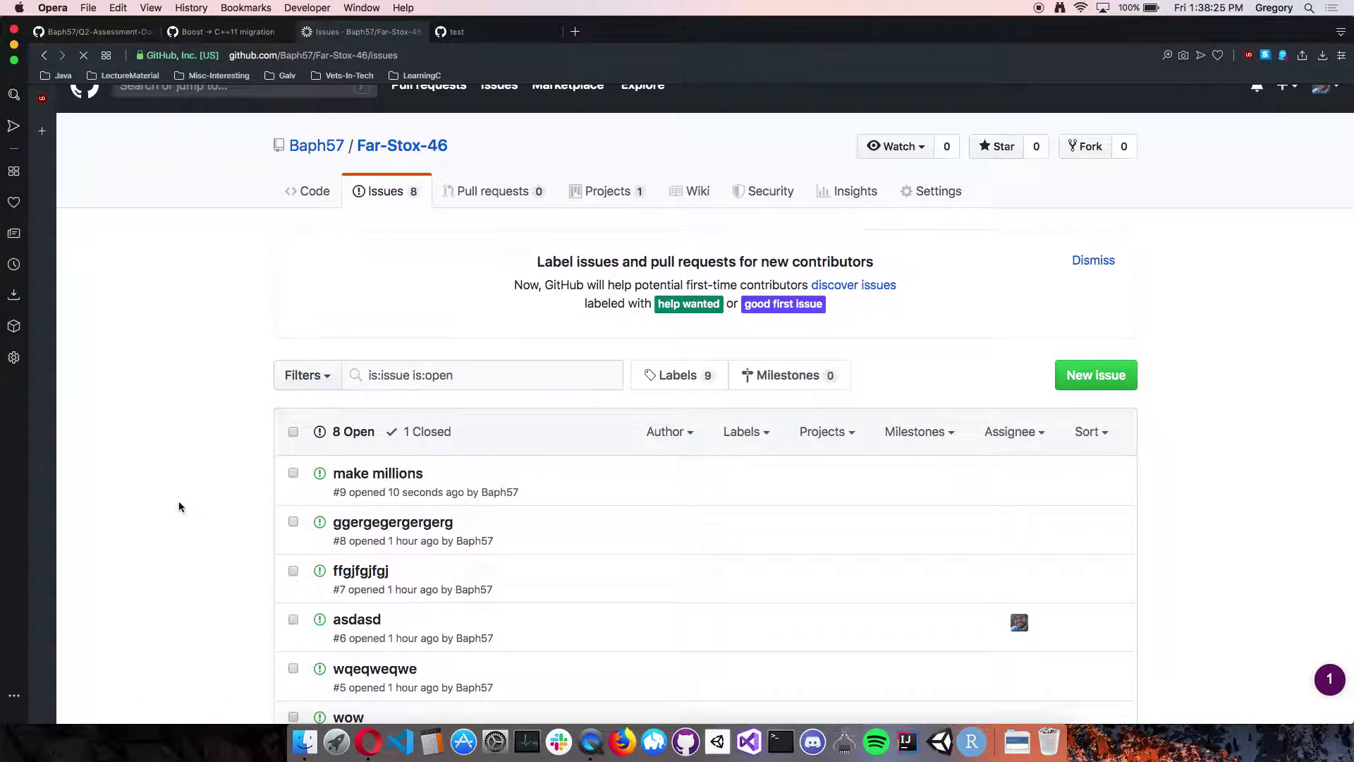
scroll(179, 506, "down", 3)
mouse_move(367, 362)
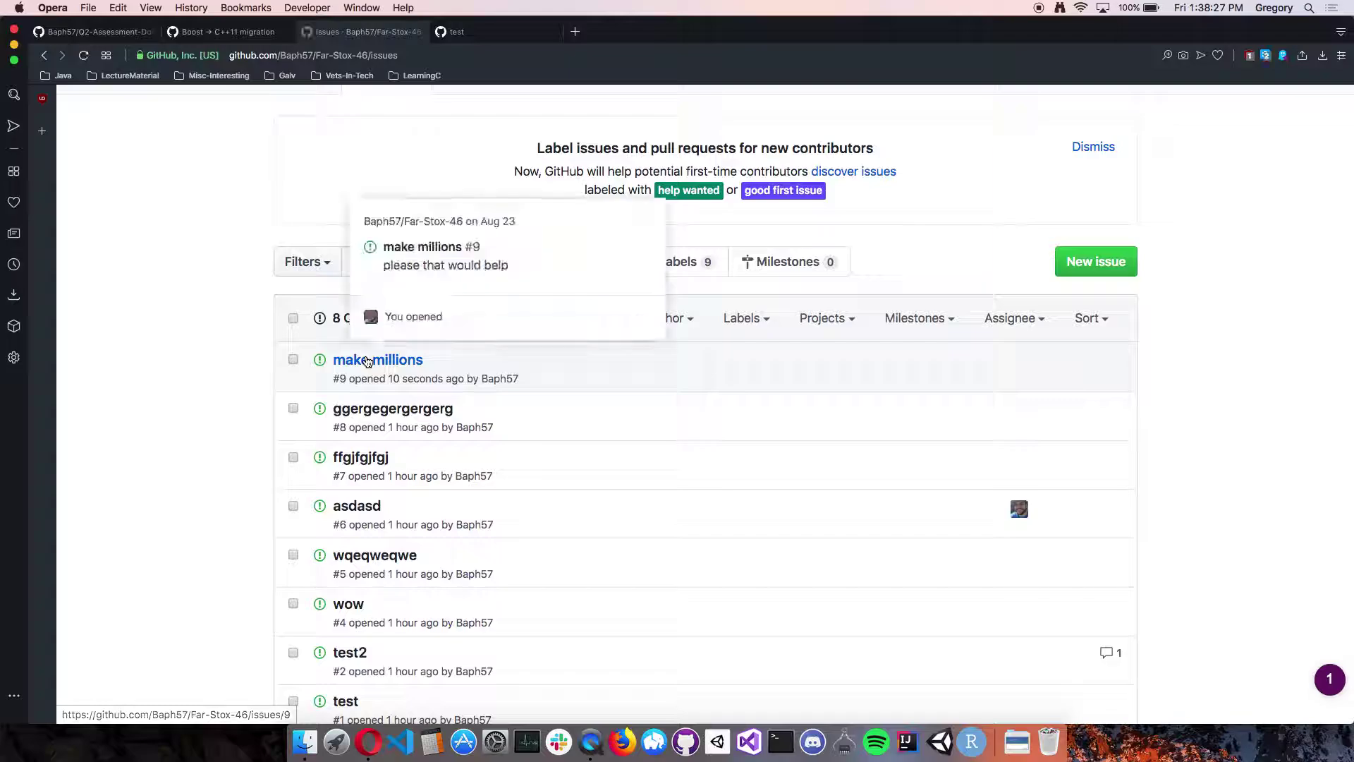
scroll(211, 351, "up", 3)
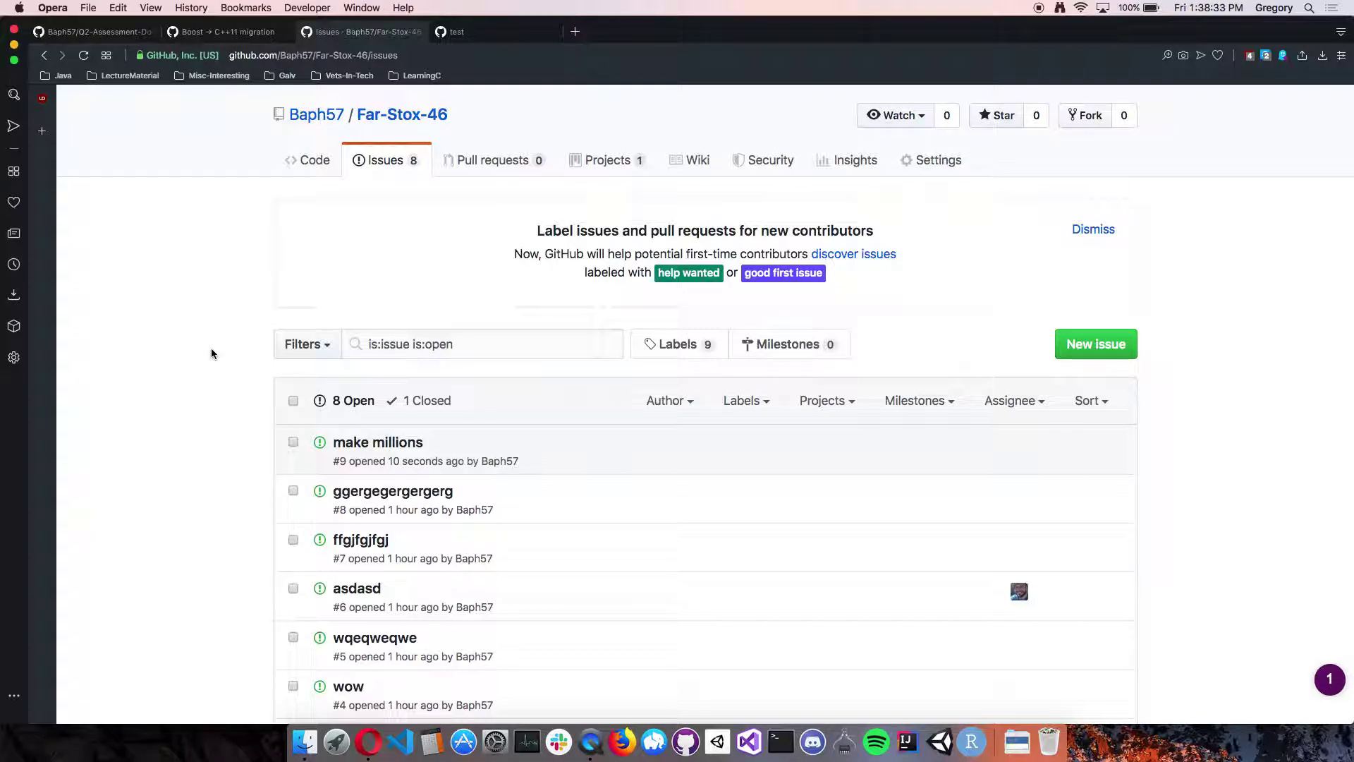
left_click(377, 452)
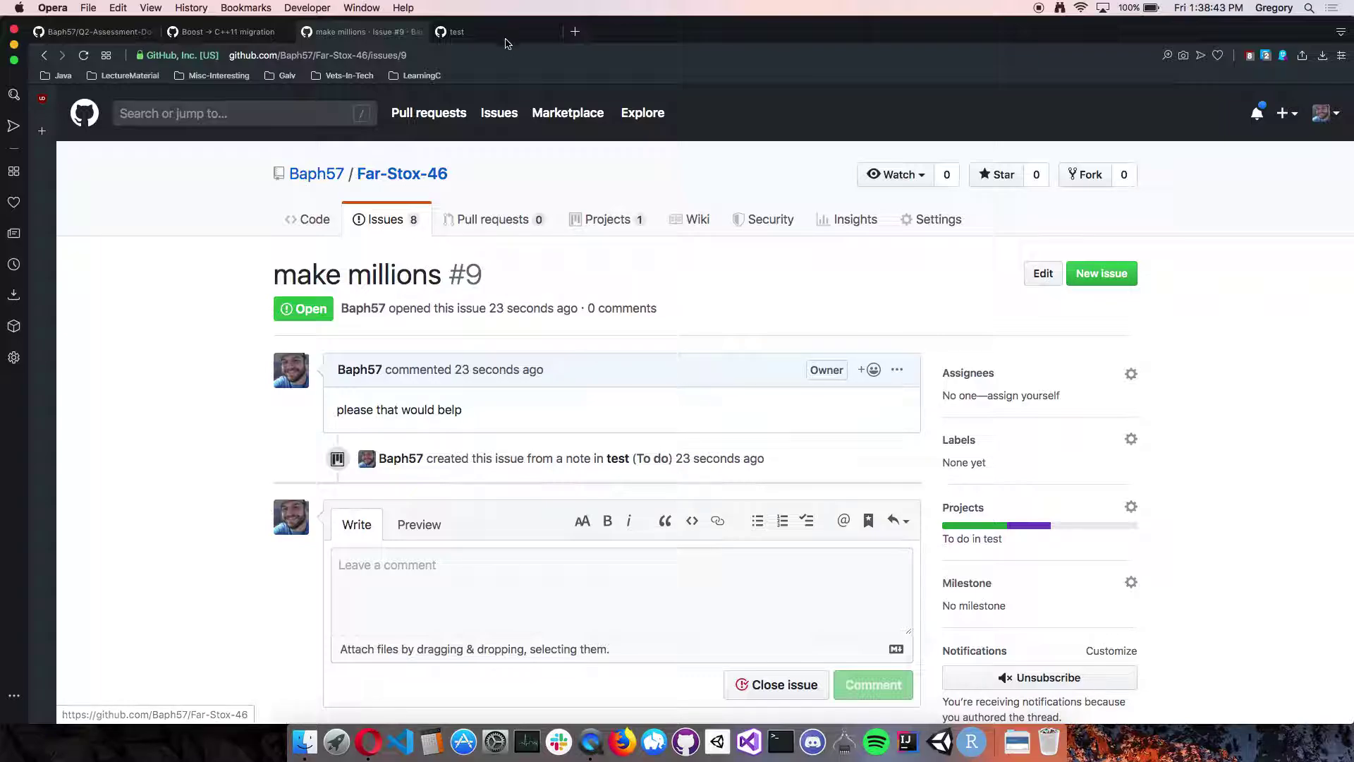
- Move the "make millions" card from To do to In progress on the test board and check the move in the issue's timeline
left_click(502, 34)
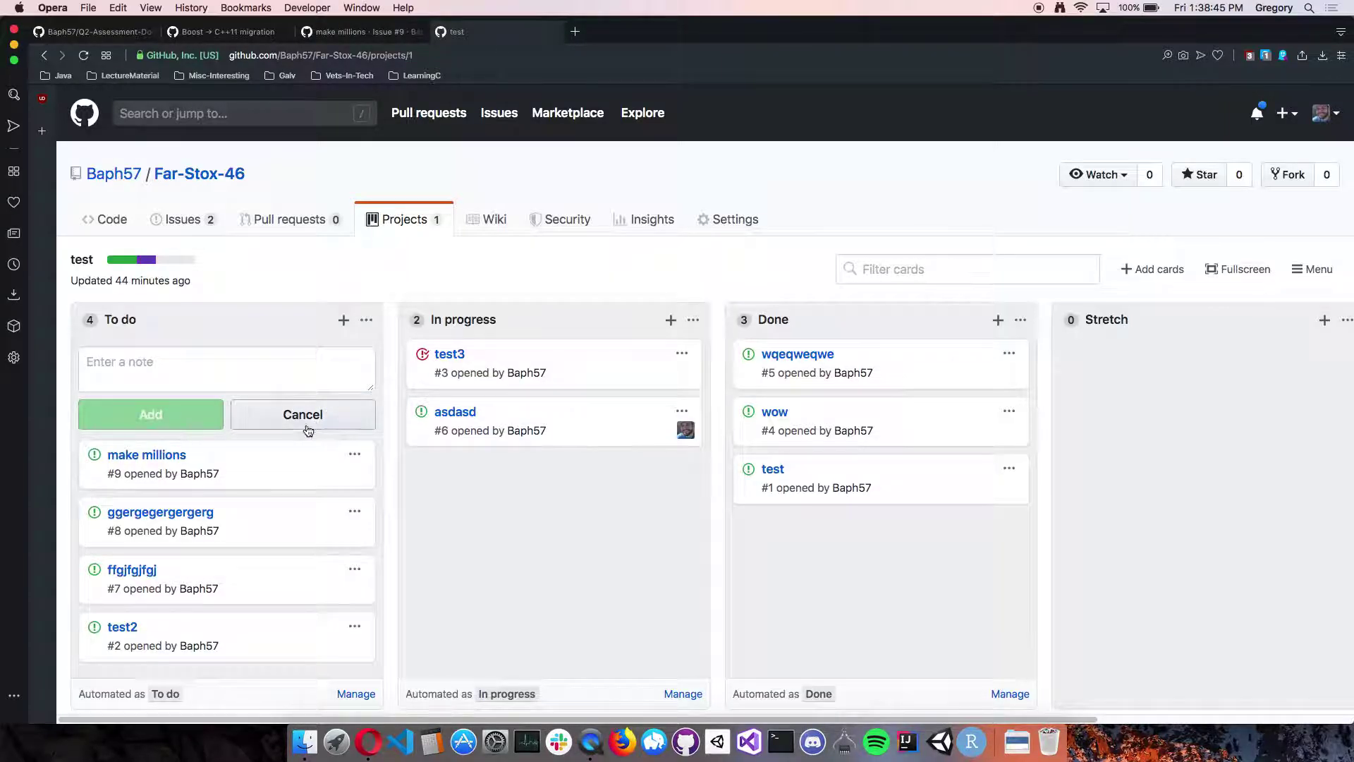
left_click_drag(236, 463, 504, 518)
left_click(349, 39)
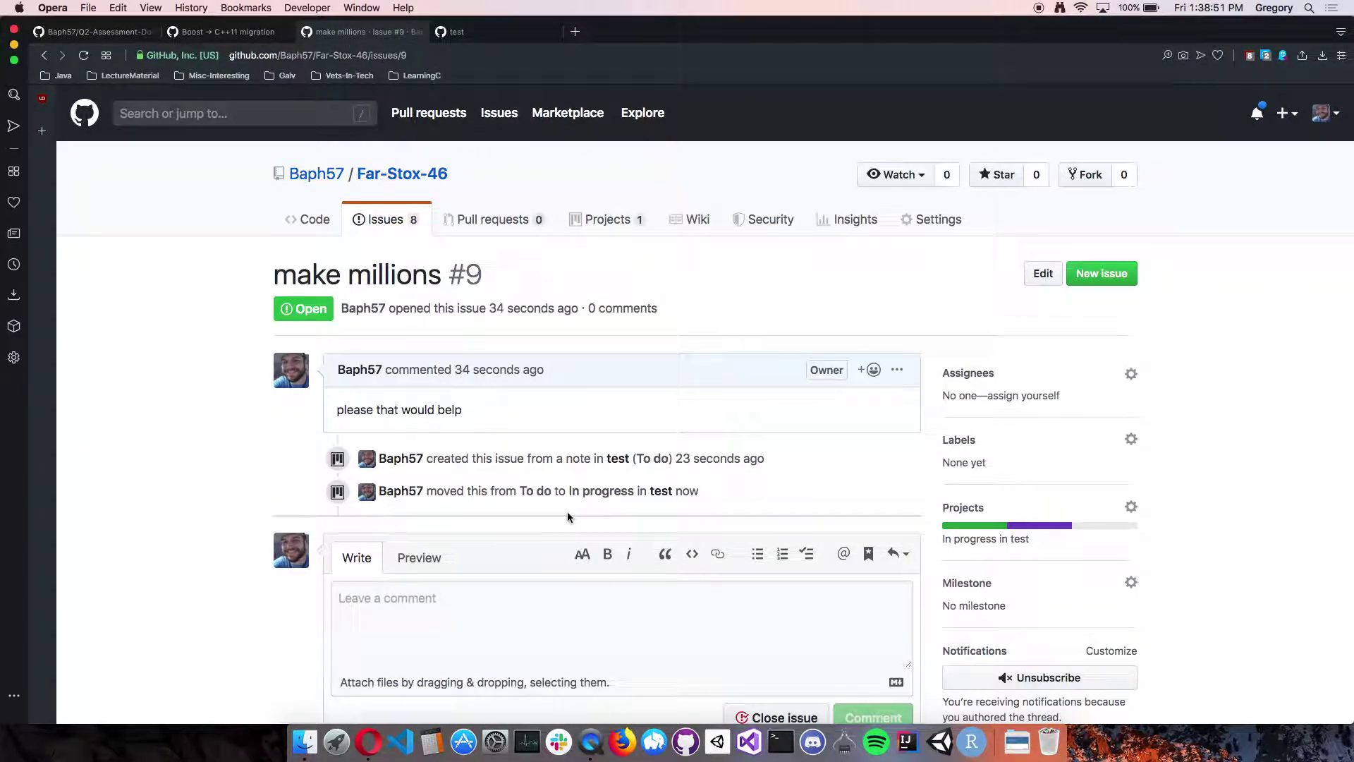
left_click_drag(496, 489, 771, 487)
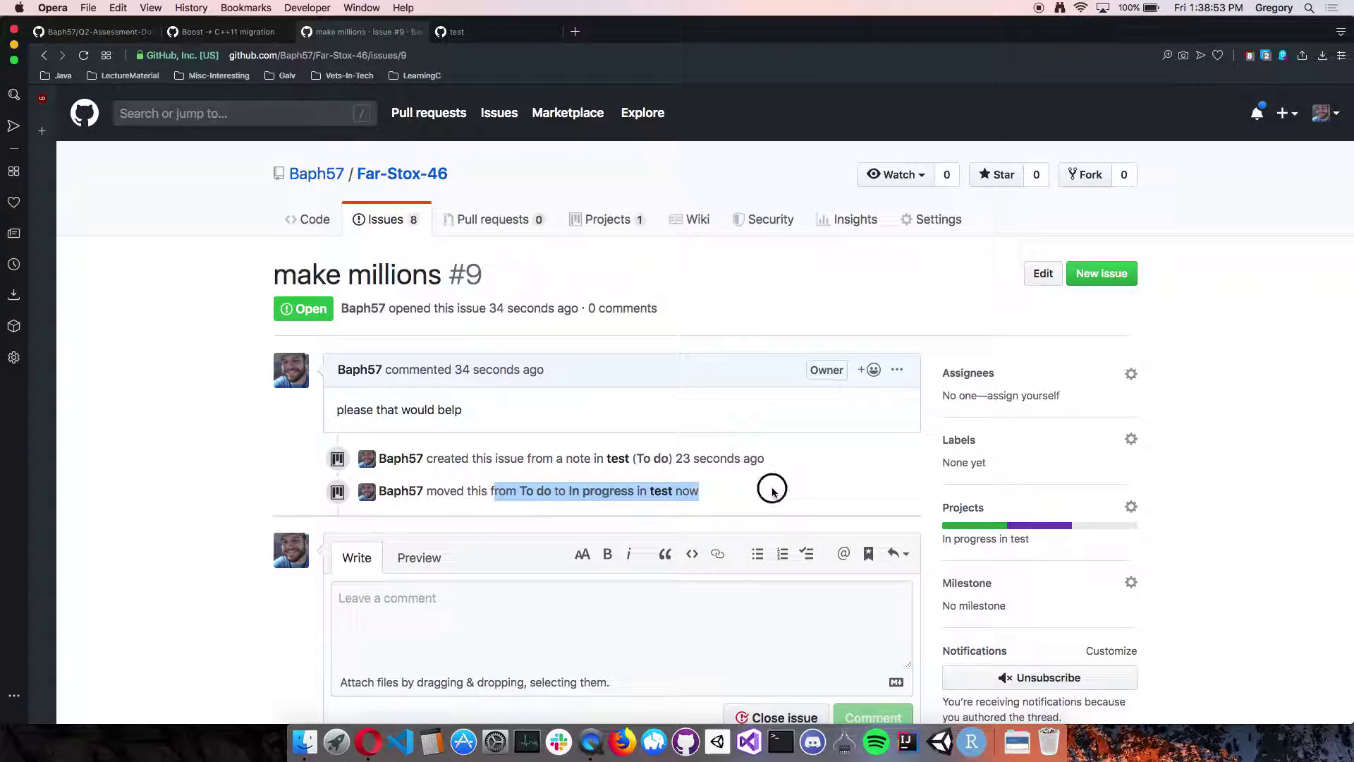
left_click(773, 492)
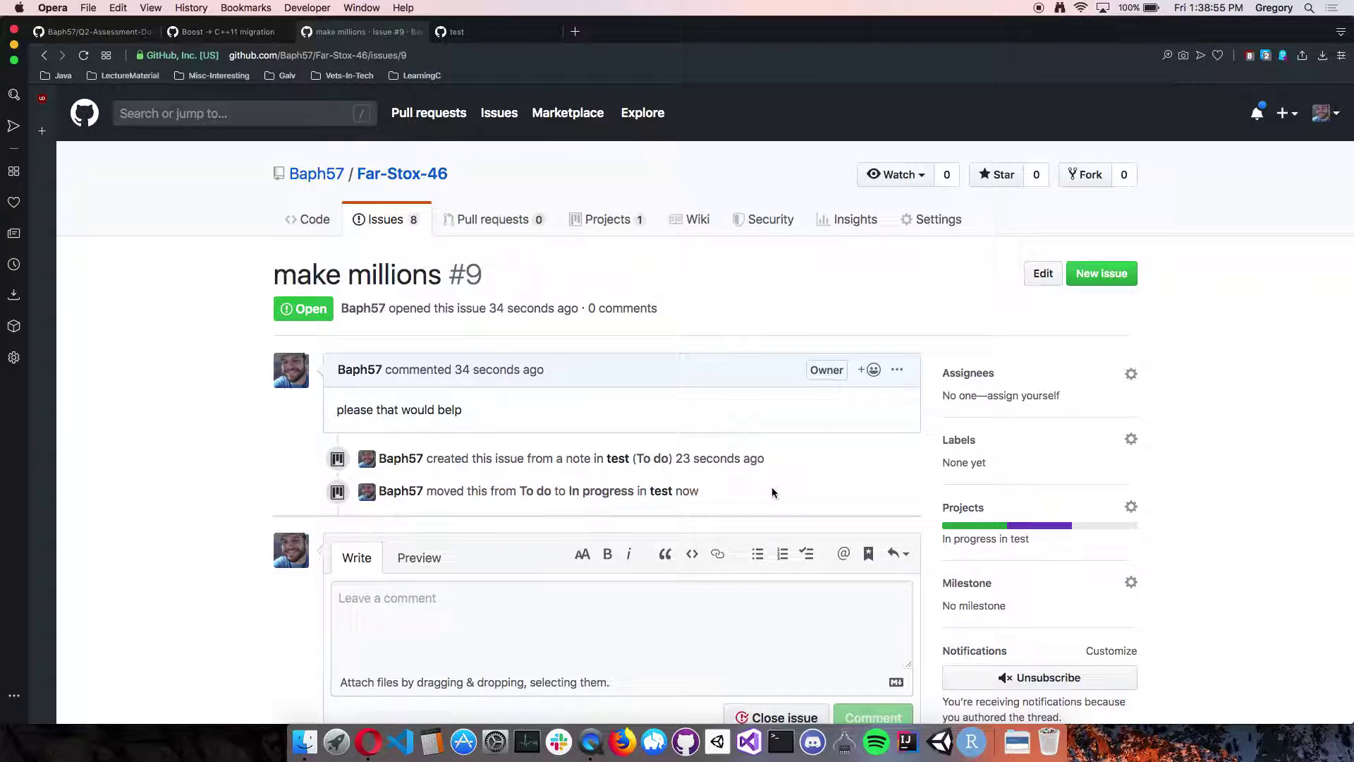
left_click(629, 488)
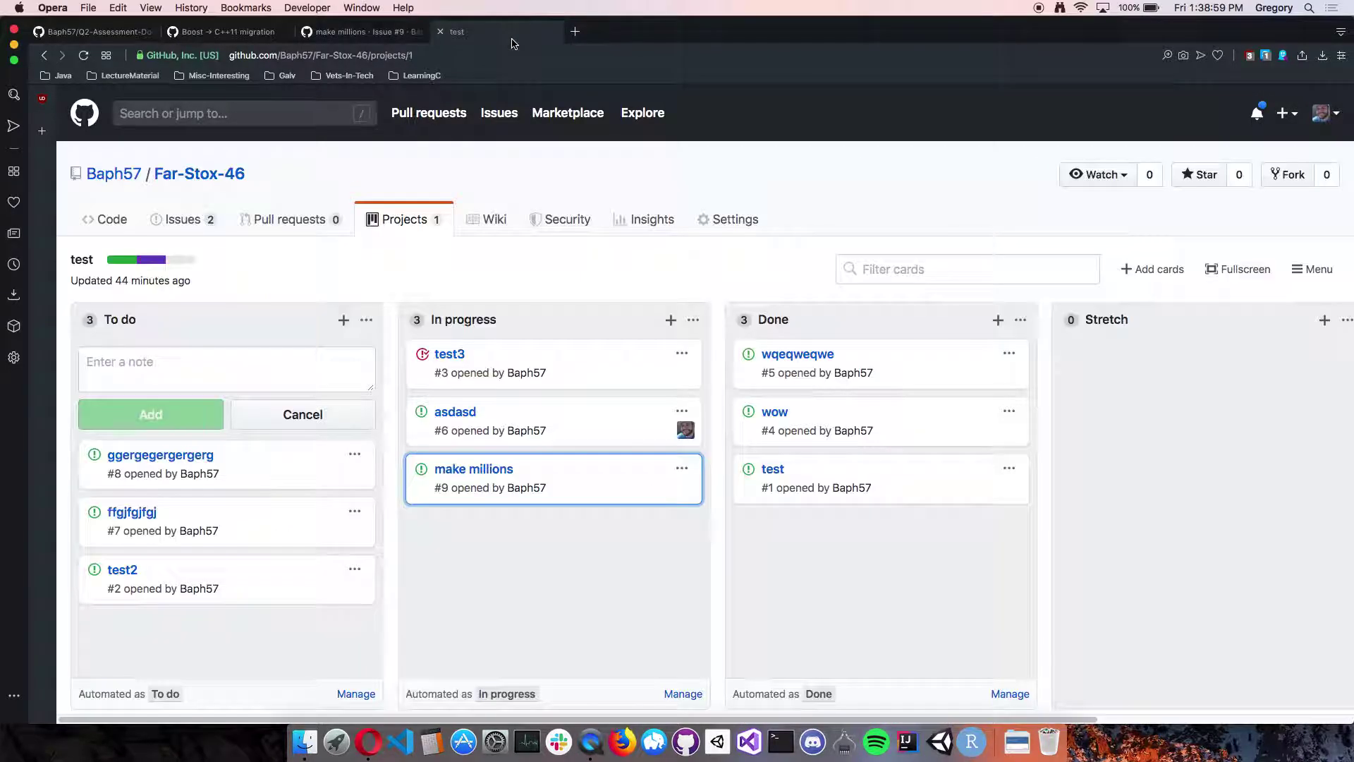
- Add a note reading "ASHFAHSFHASF" to the To do column and show that card's options
left_click(296, 362)
type("ASHFAHSFHASF")
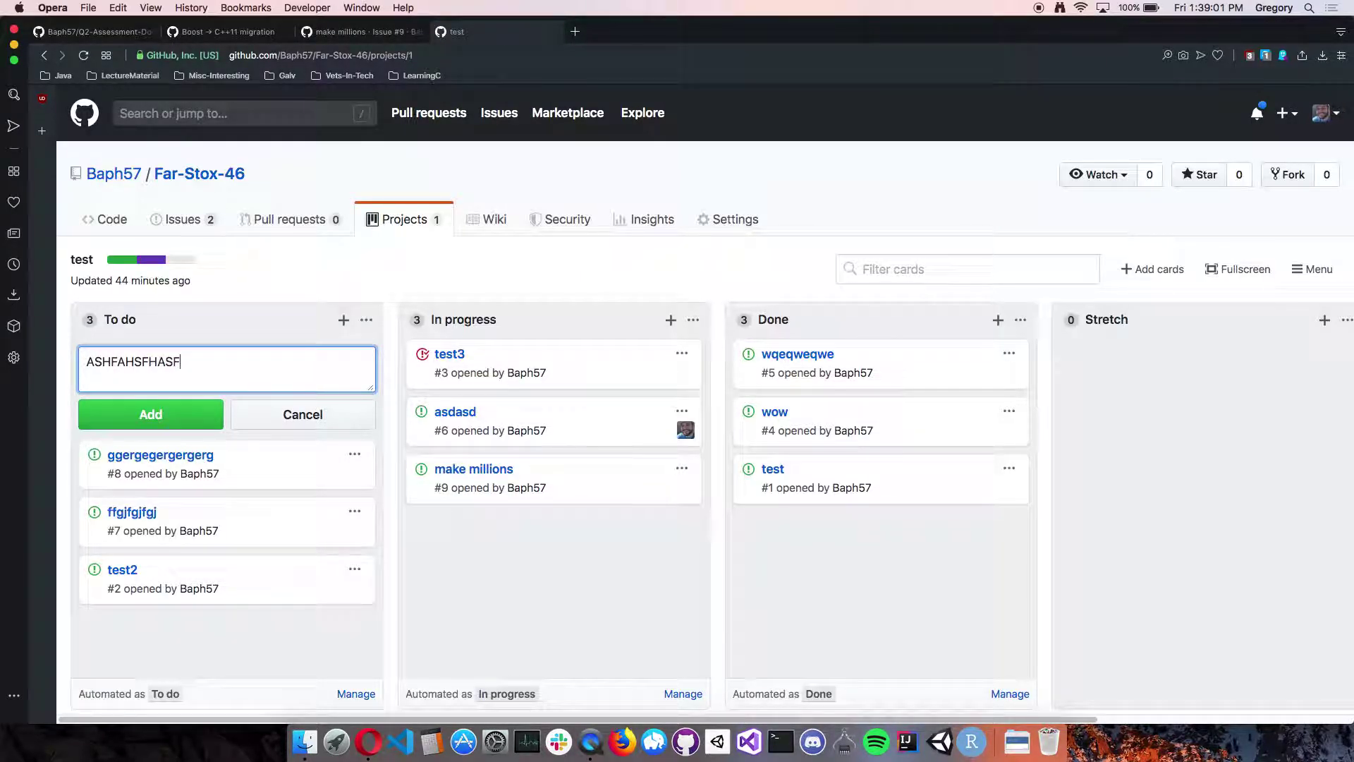
left_click(163, 403)
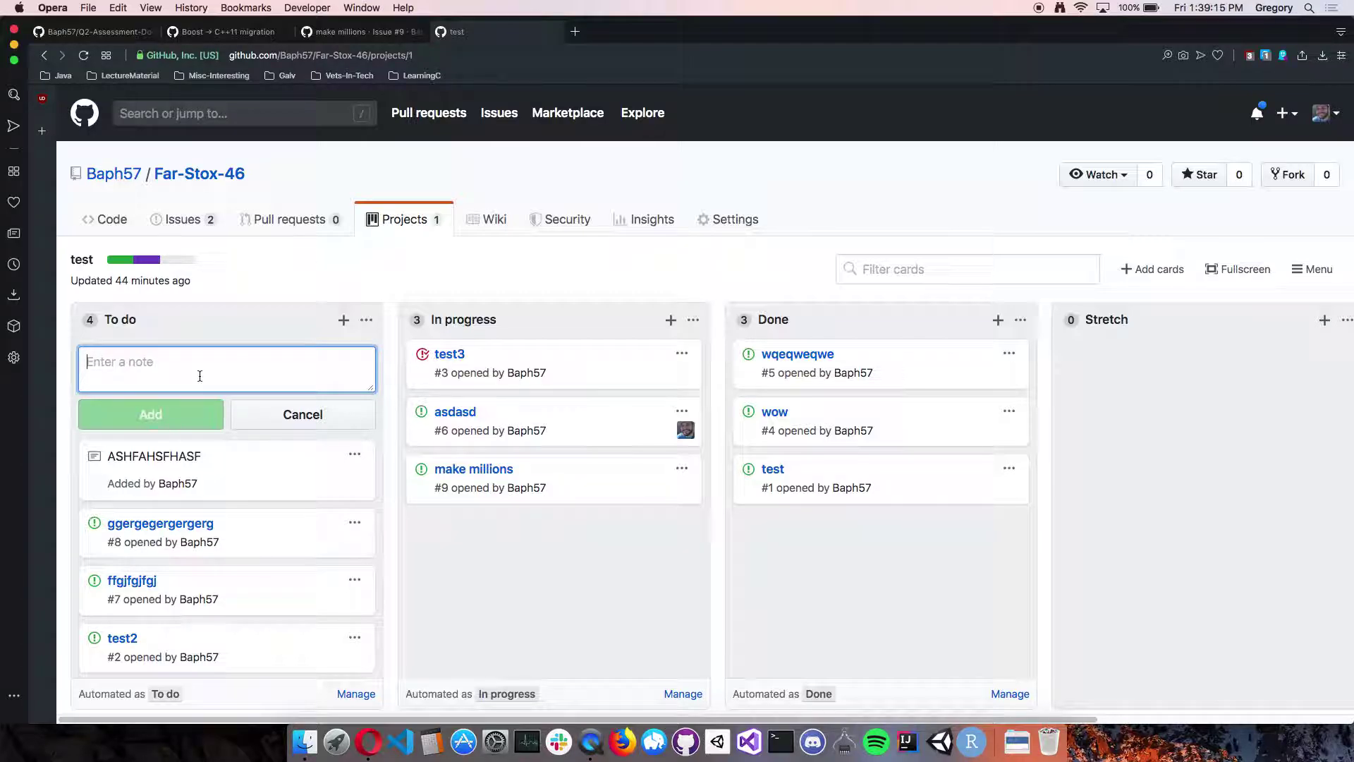
left_click(354, 454)
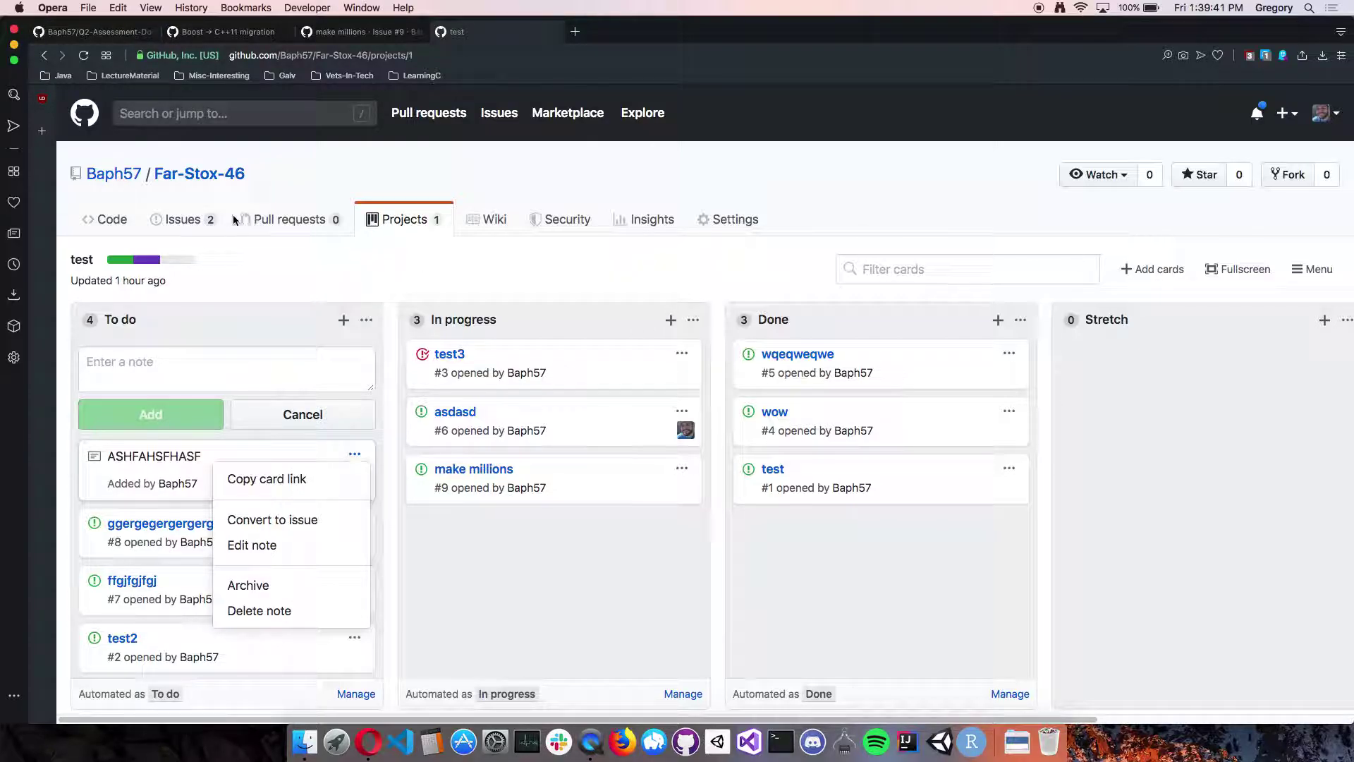
- Start a new project in the Far-Stox-46 repository and name its board "Main-Storyboard"
left_click(169, 177)
left_click(215, 183)
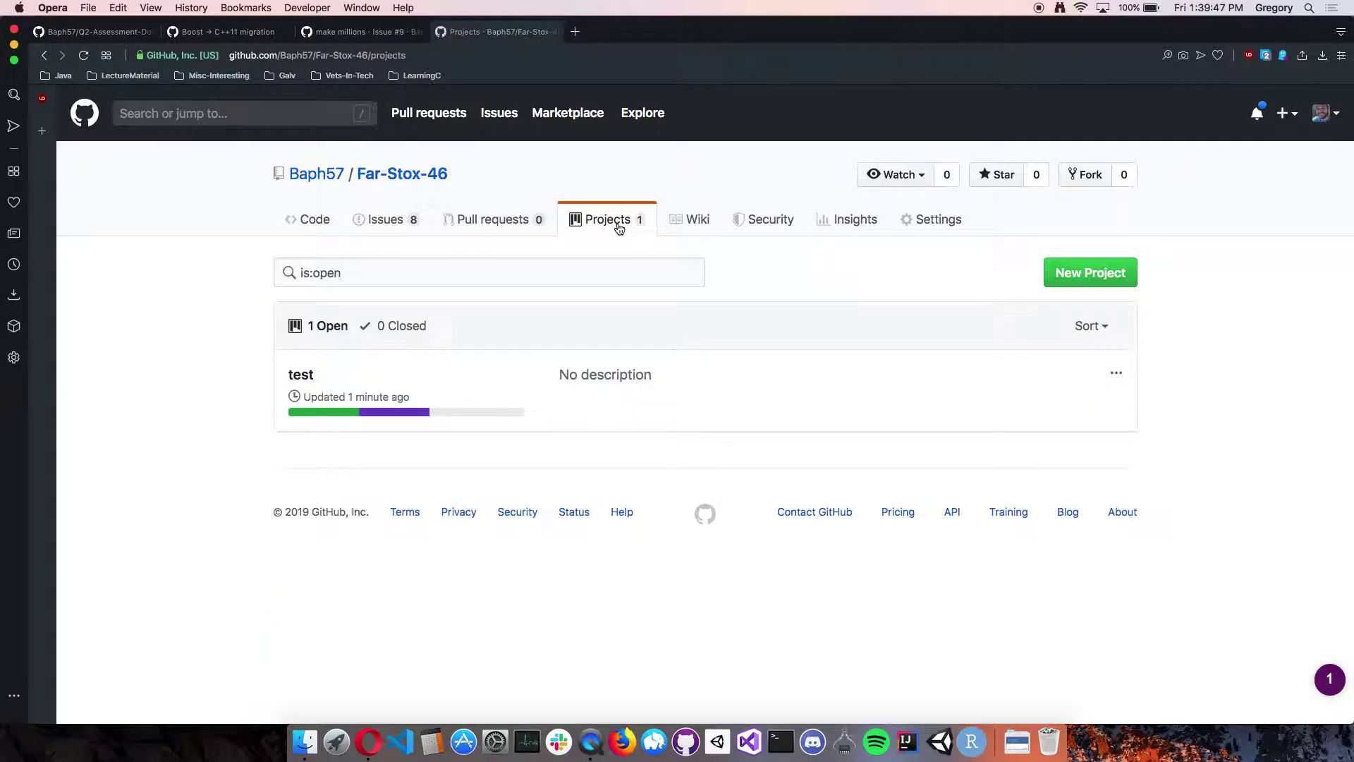
left_click(1082, 275)
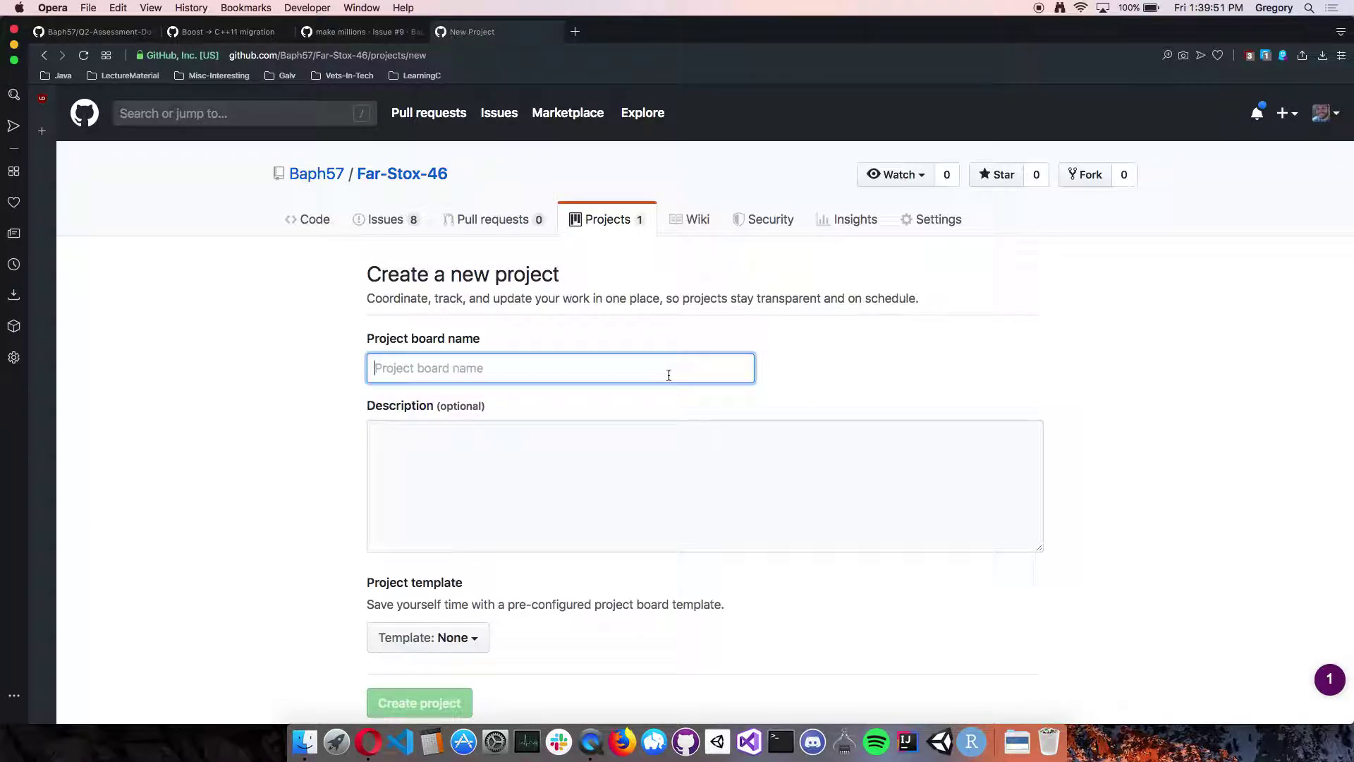
type("Main")
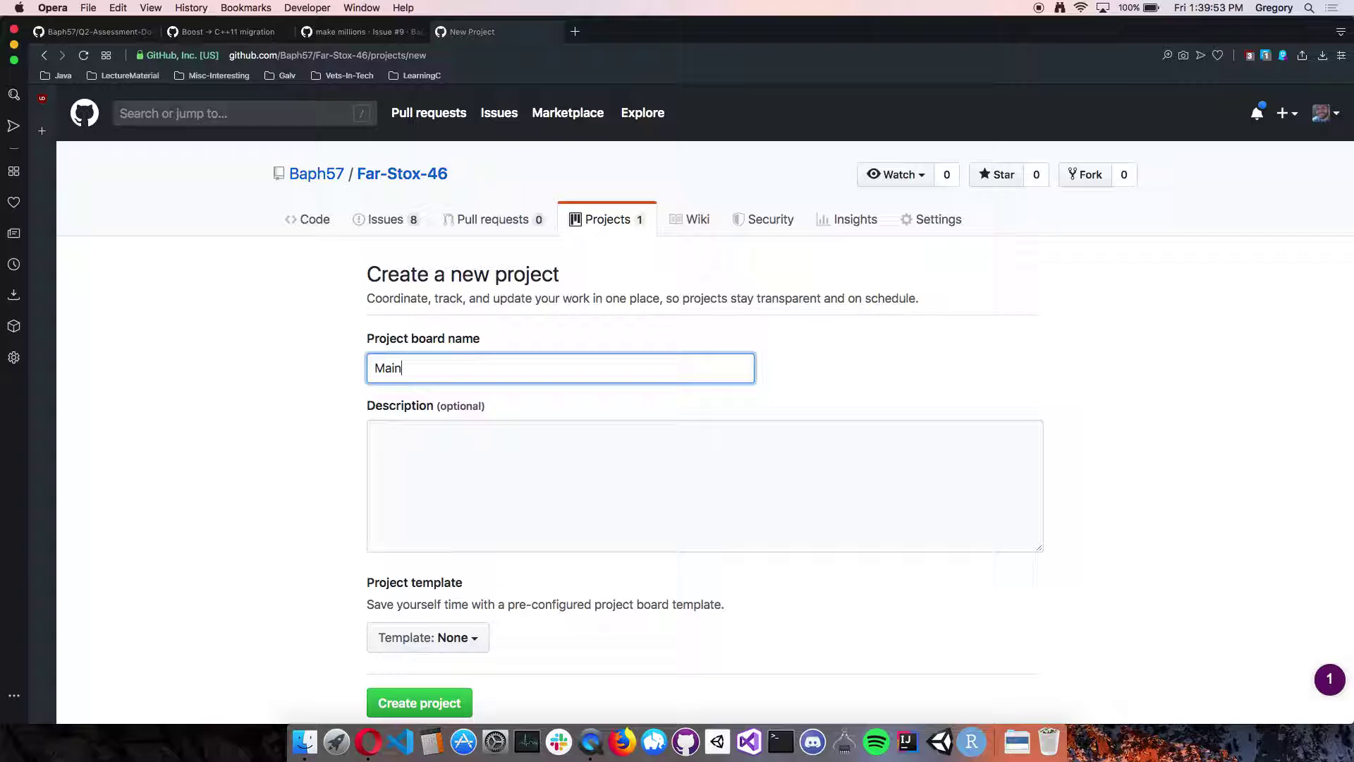
type("-Storyboard")
left_click(517, 535)
- Choose the Basic kanban template, create the project and close the Add cards pane on the new board
left_click(457, 639)
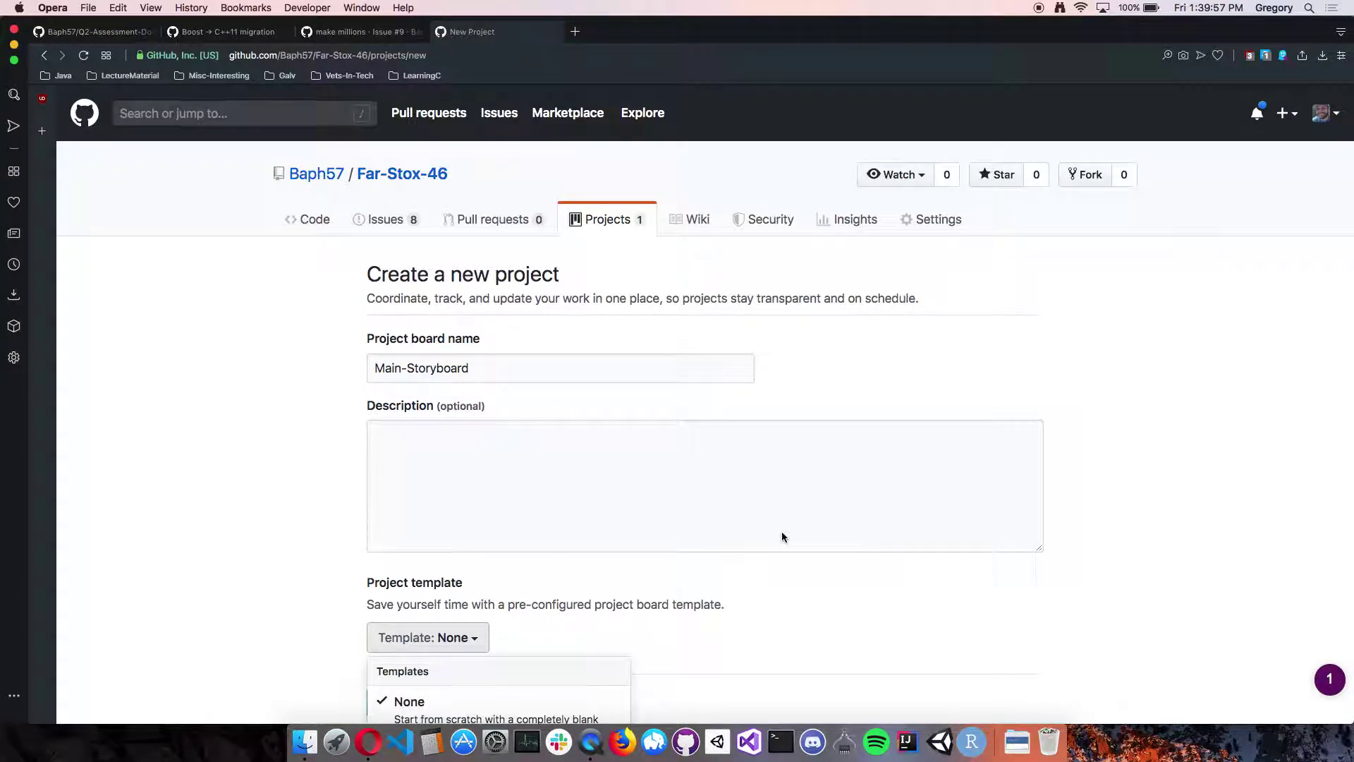
scroll(781, 534, "down", 5)
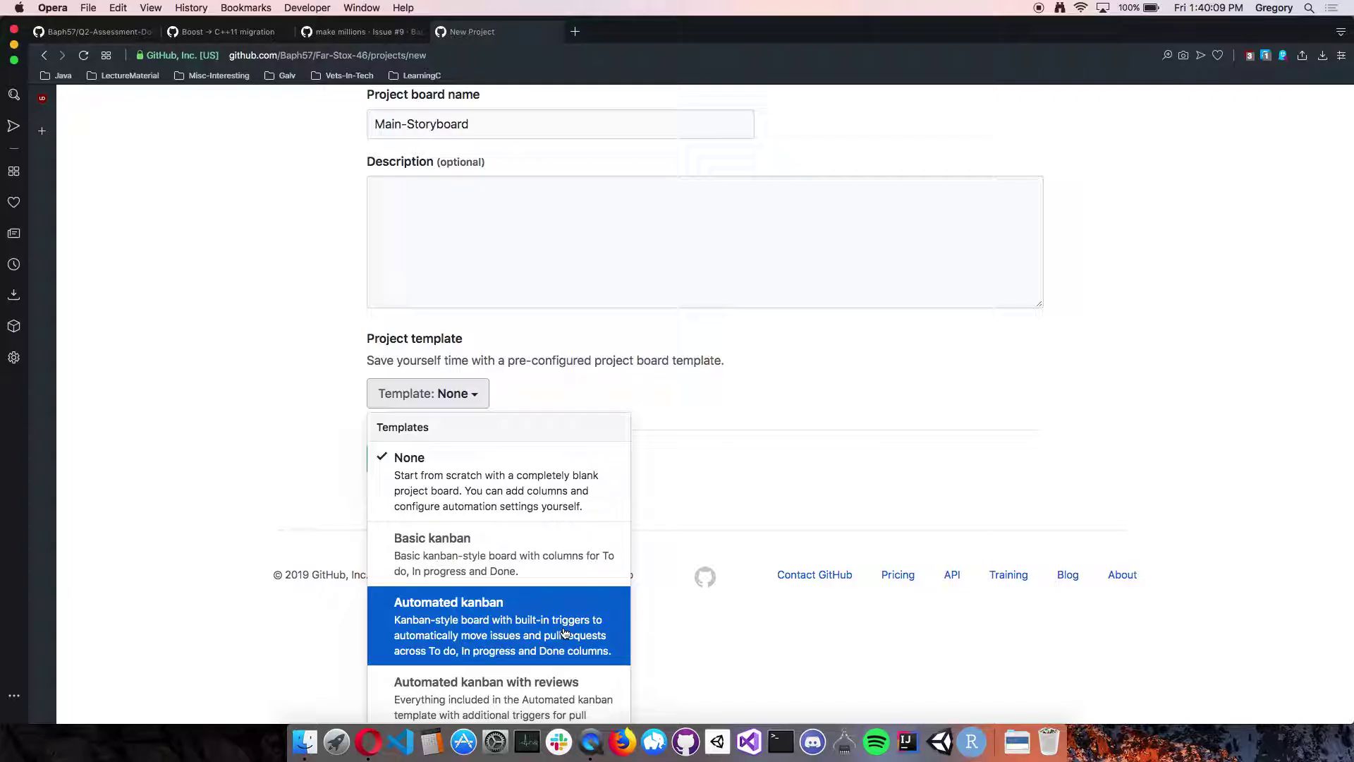
left_click(523, 556)
left_click(426, 547)
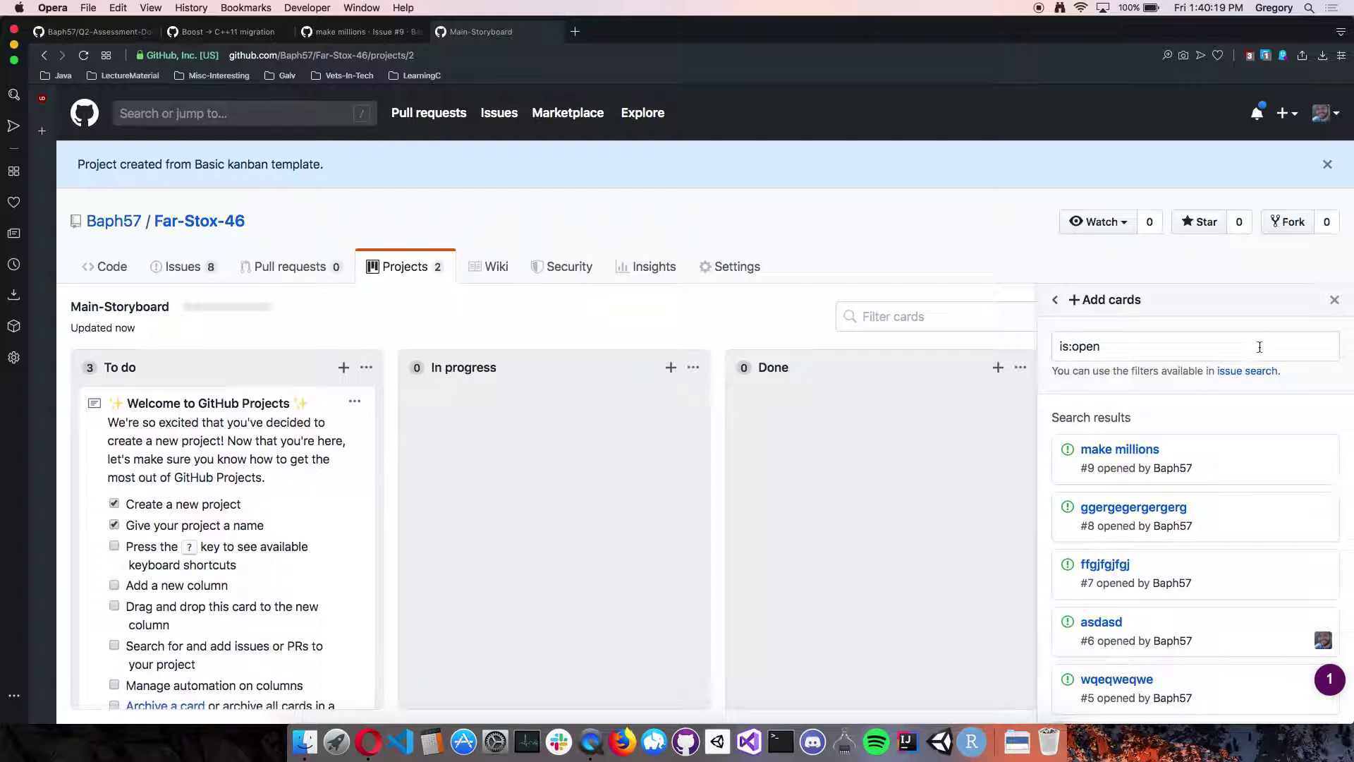
left_click(1334, 300)
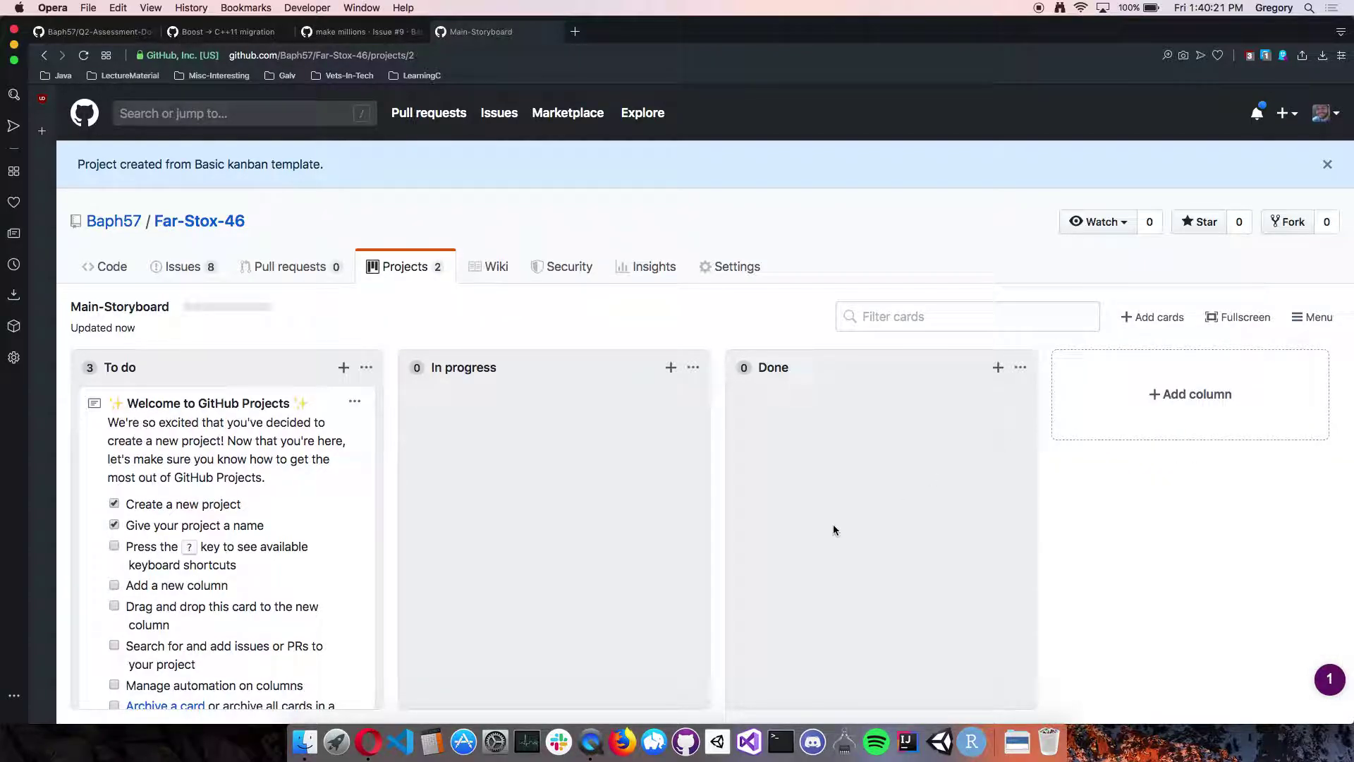
- Convert the Automation note in the To do column to an issue, keeping its title and body
scroll(362, 544, "down", 8)
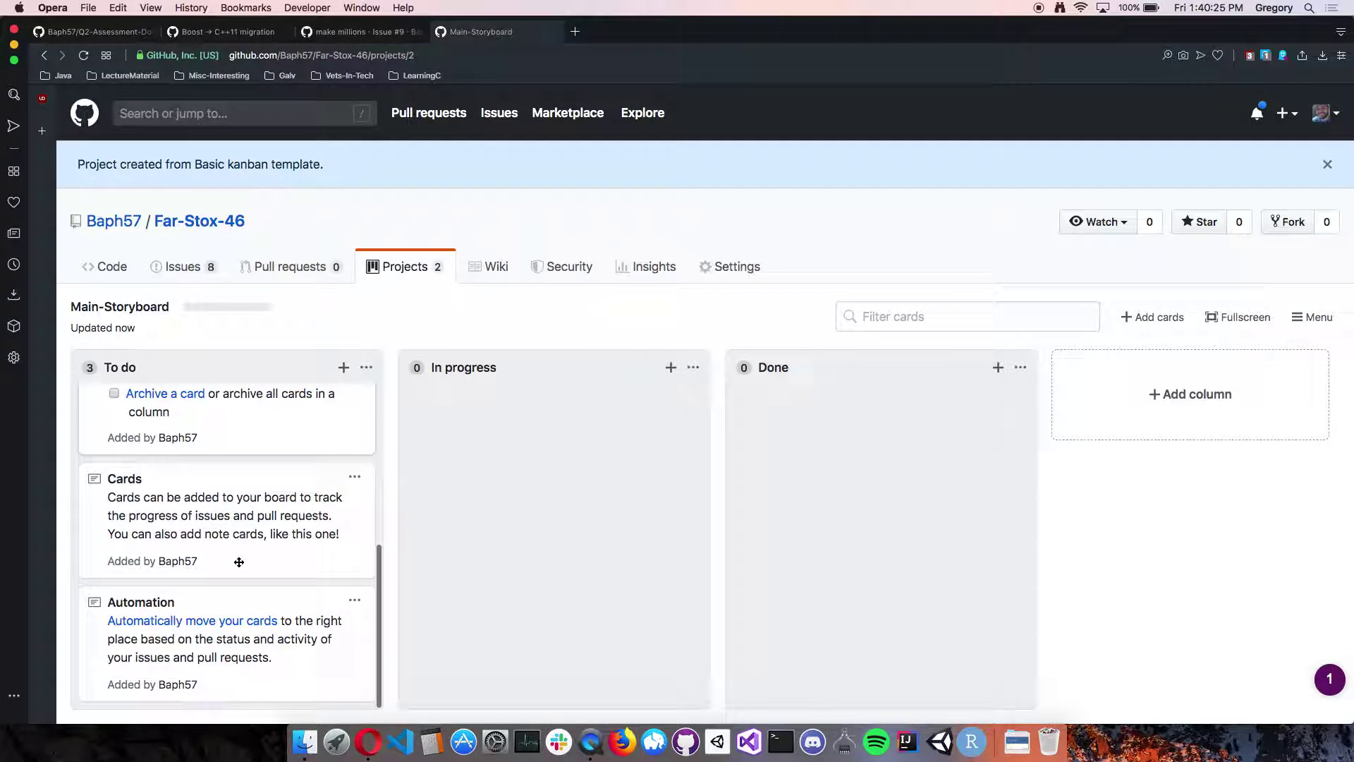
scroll(239, 561, "up", 1)
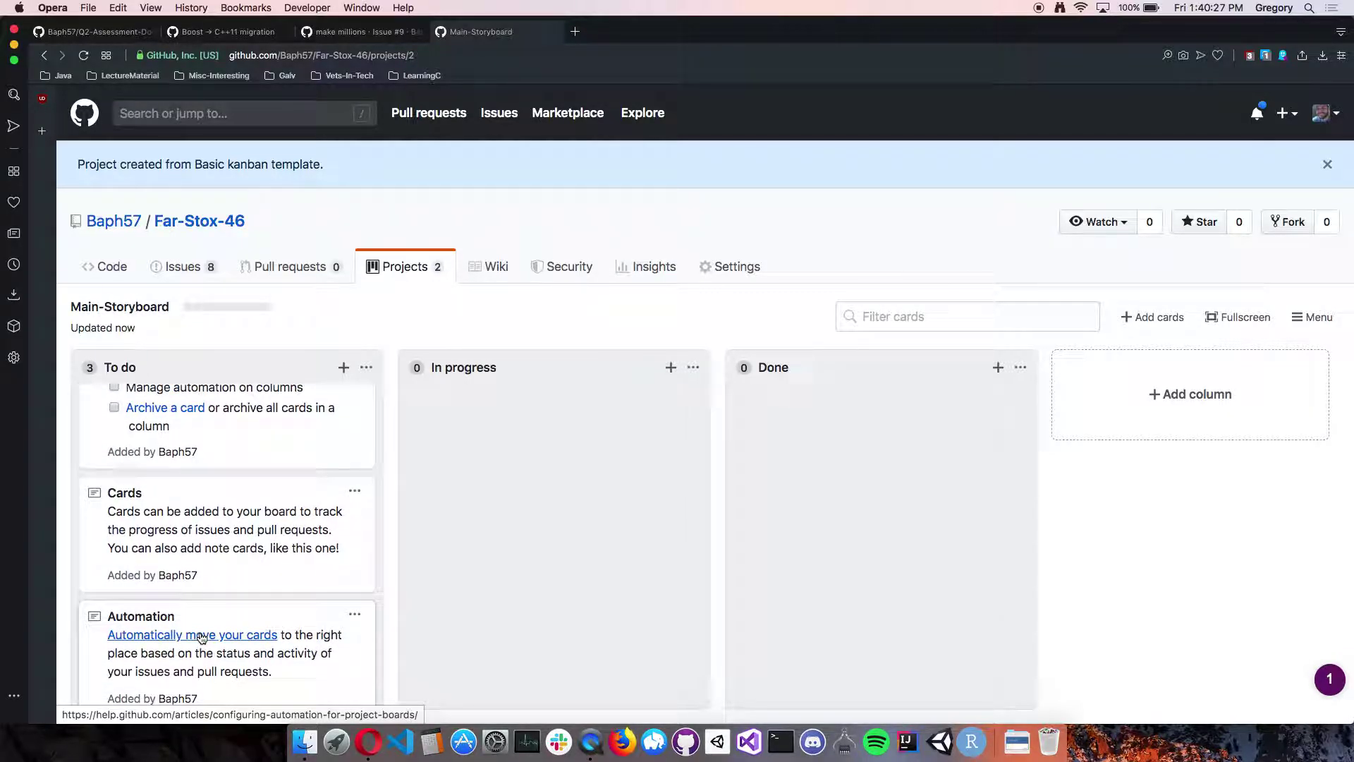
left_click(355, 614)
left_click(301, 681)
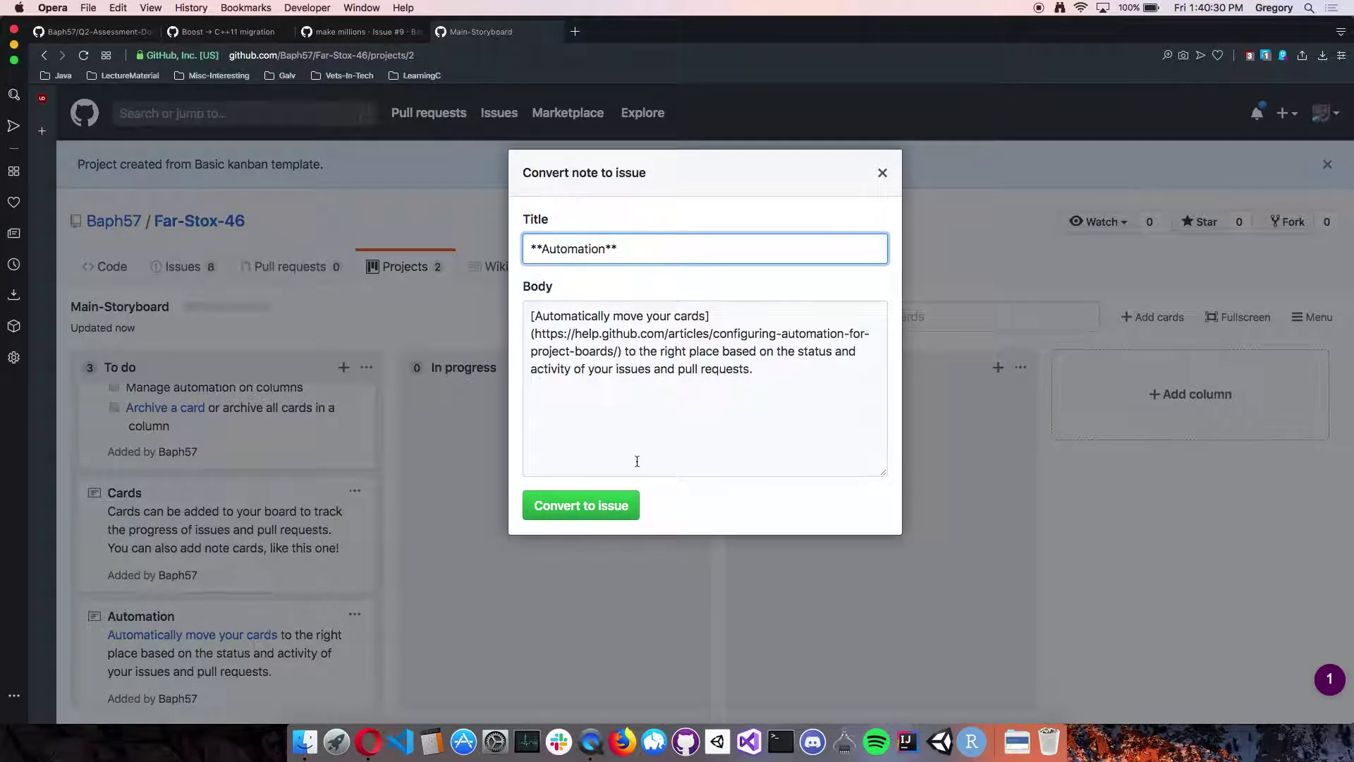
left_click(606, 505)
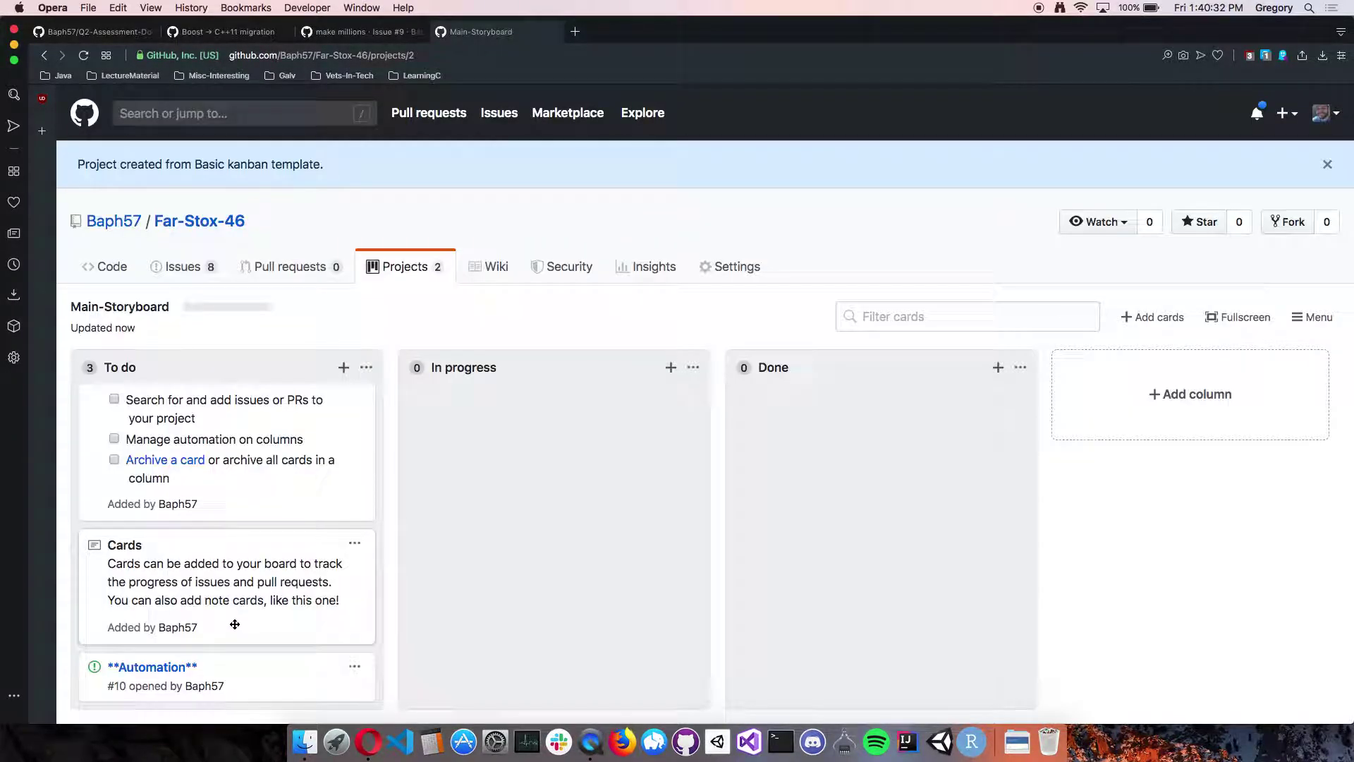
- Review the automation settings of the To do column and close them unchanged
left_click(355, 666)
left_click(366, 367)
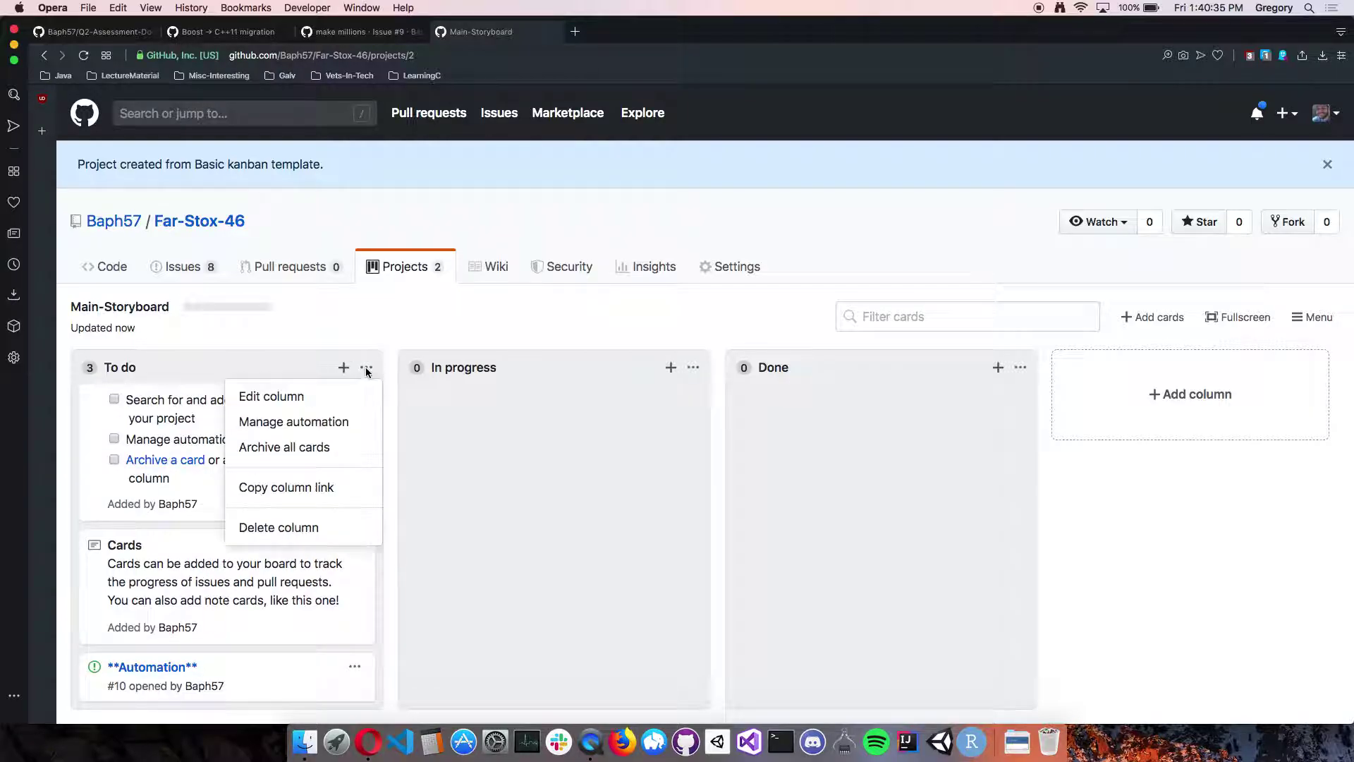
left_click(331, 421)
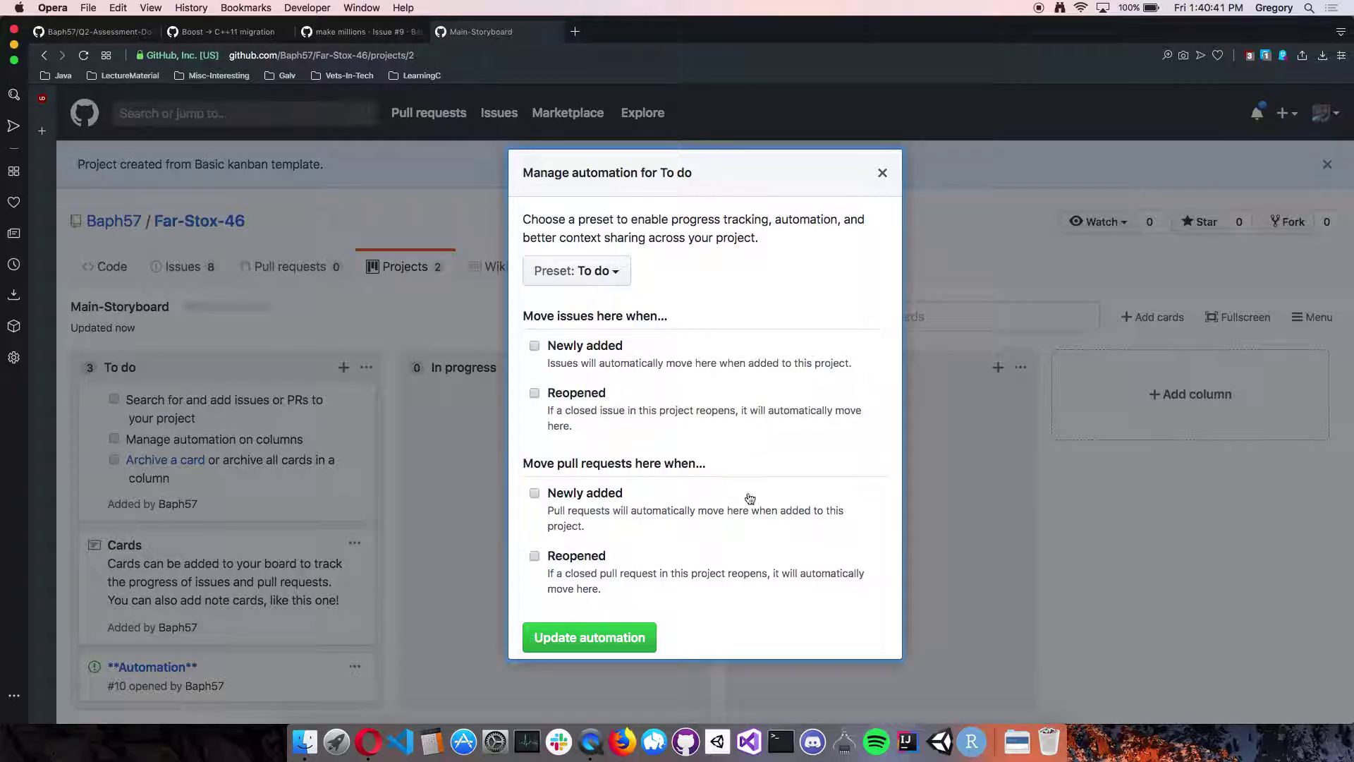
left_click(885, 174)
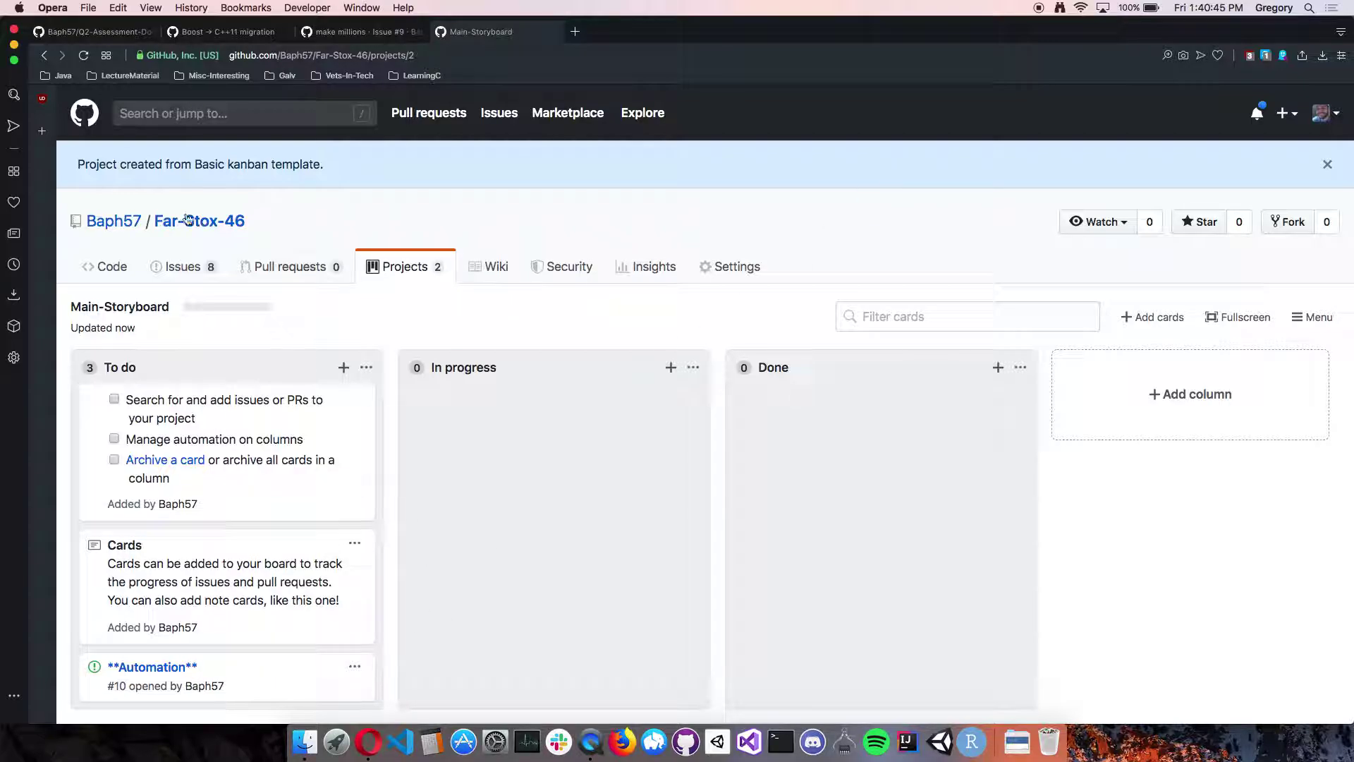
- Copy user story #1 under Appointment Creation from the Q2-Assessment-Doctor-App repository's readme
left_click(95, 31)
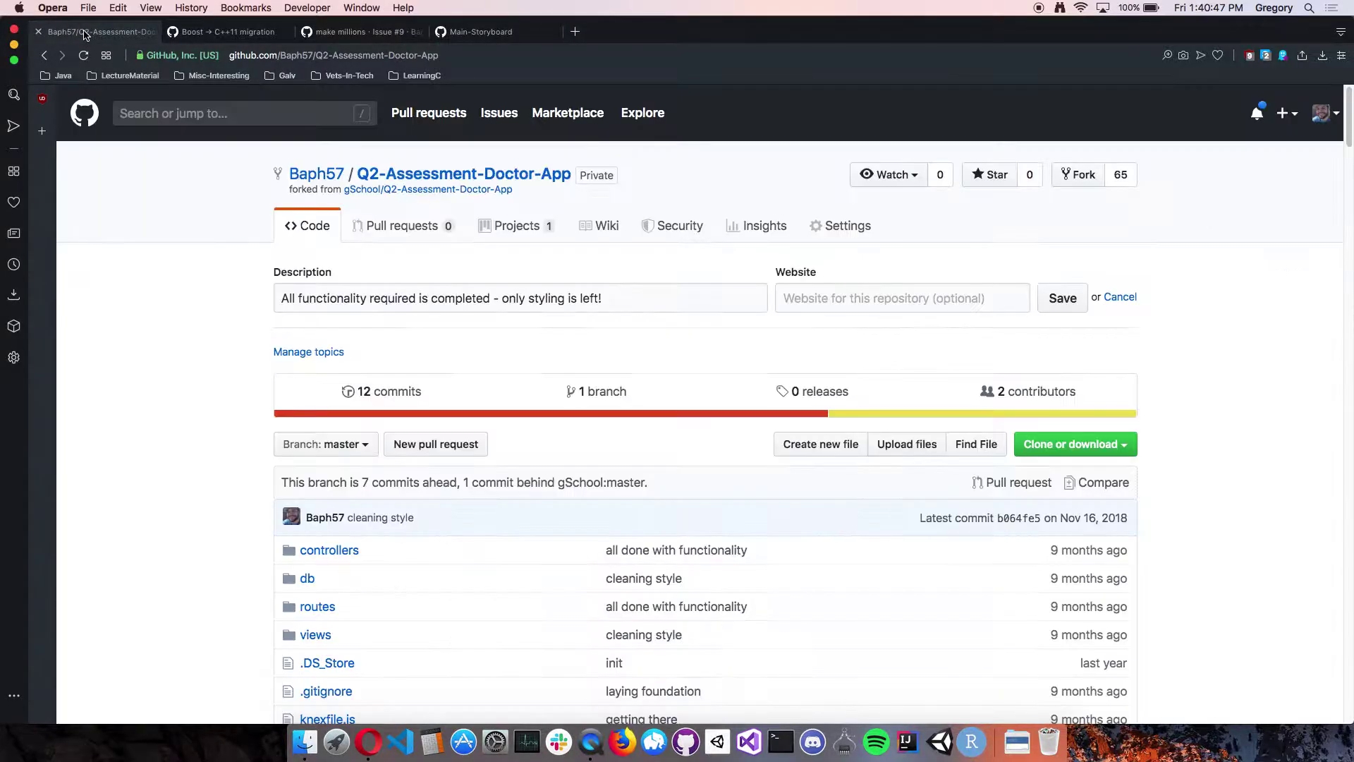
scroll(121, 482, "down", 8)
scroll(121, 482, "down", 15)
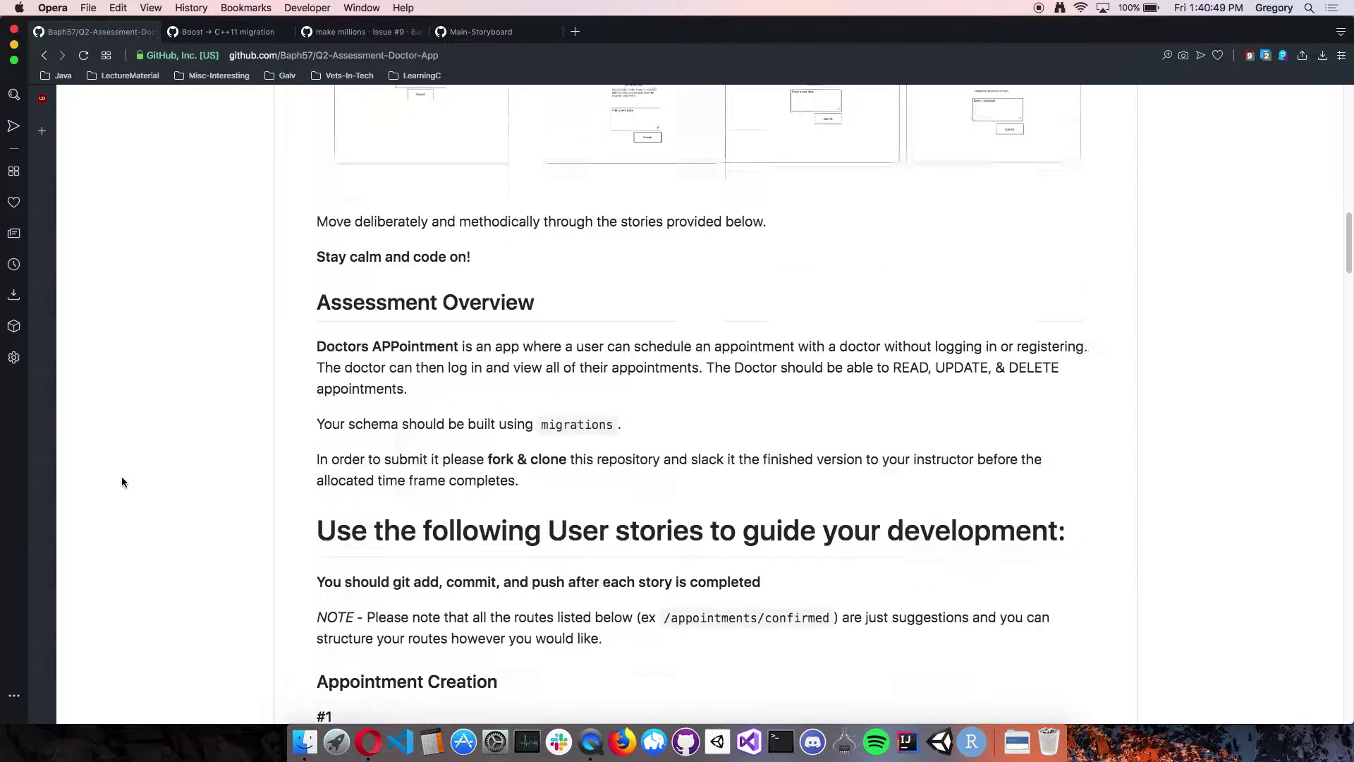
scroll(121, 482, "up", 3)
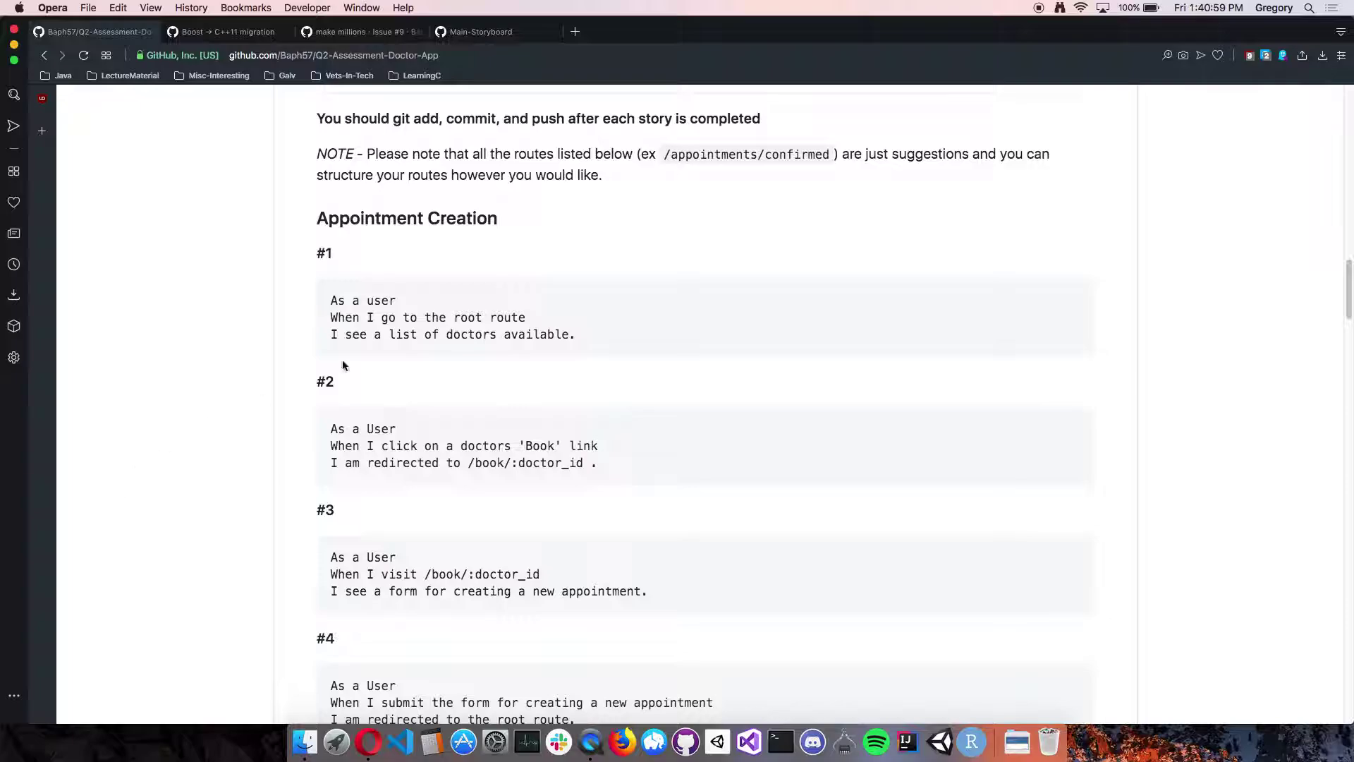
left_click_drag(583, 342, 318, 299)
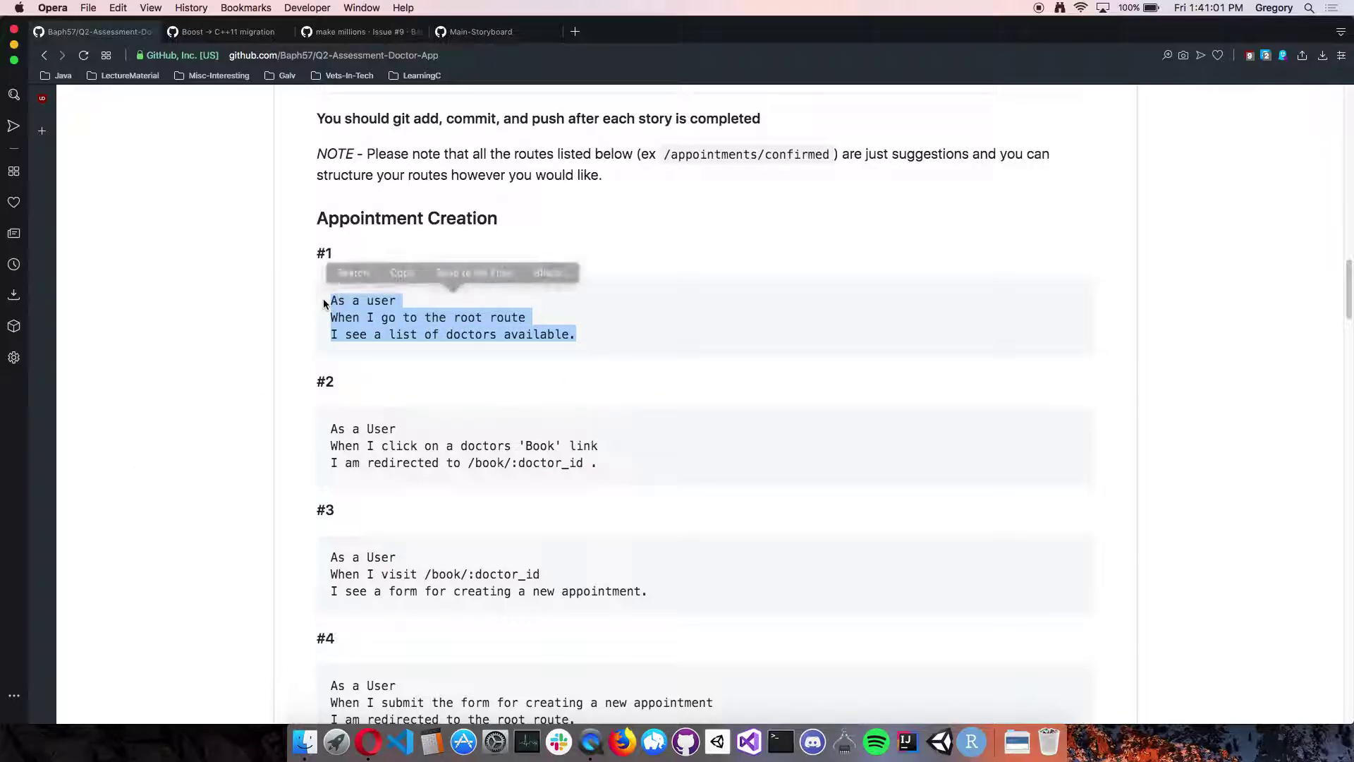
left_click(399, 277)
- Add the copied story about seeing a list of available doctors as a To do note on the Main-Storyboard board
left_click(443, 32)
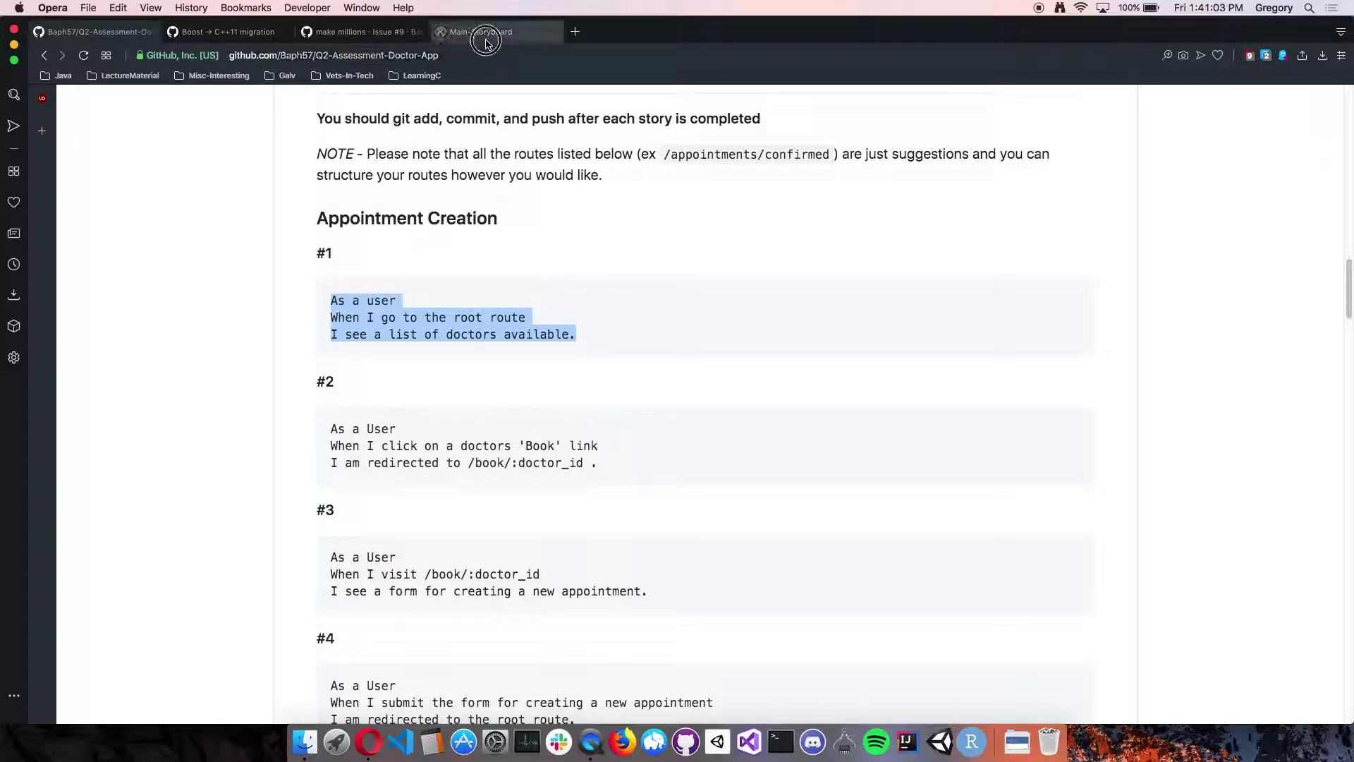
left_click(343, 368)
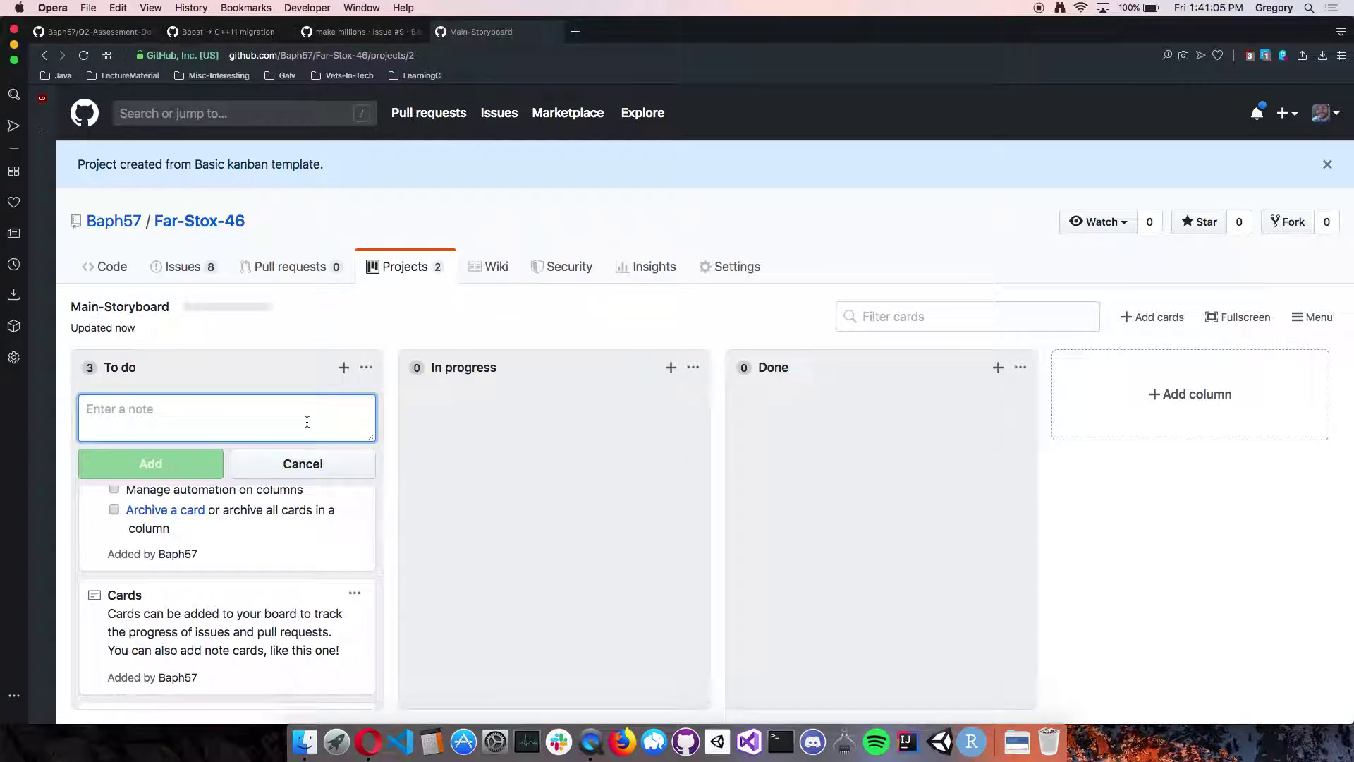
key("super+v")
left_click(172, 477)
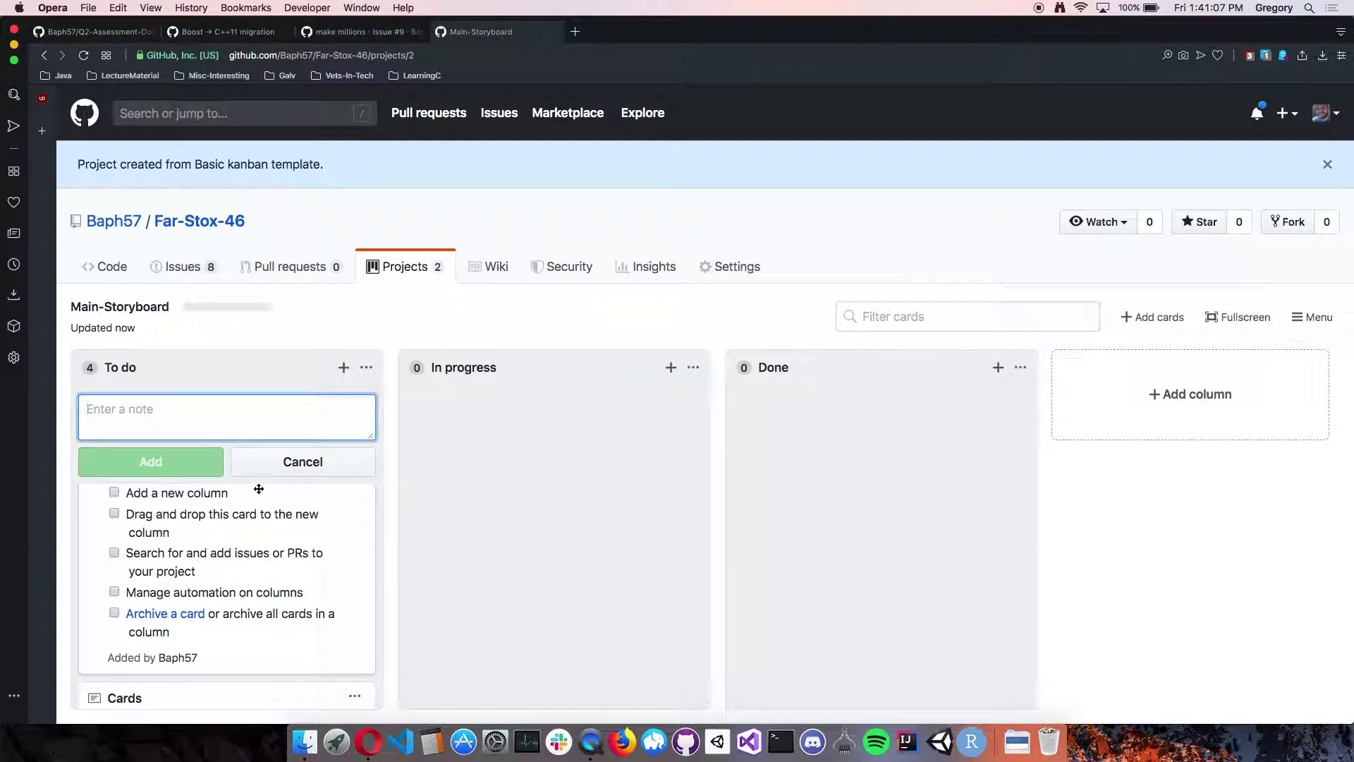
- Remove the Automation issue card from the project
scroll(253, 555, "down", 3)
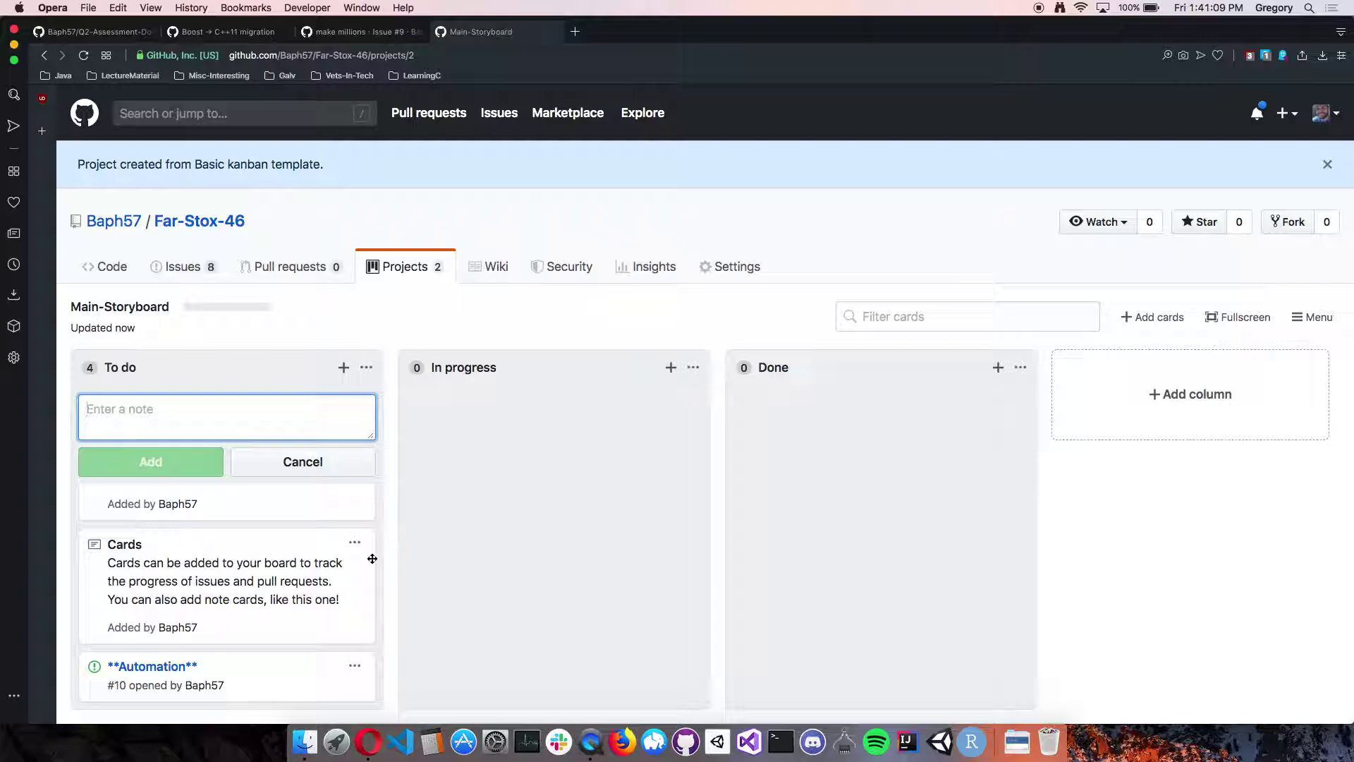
left_click(354, 666)
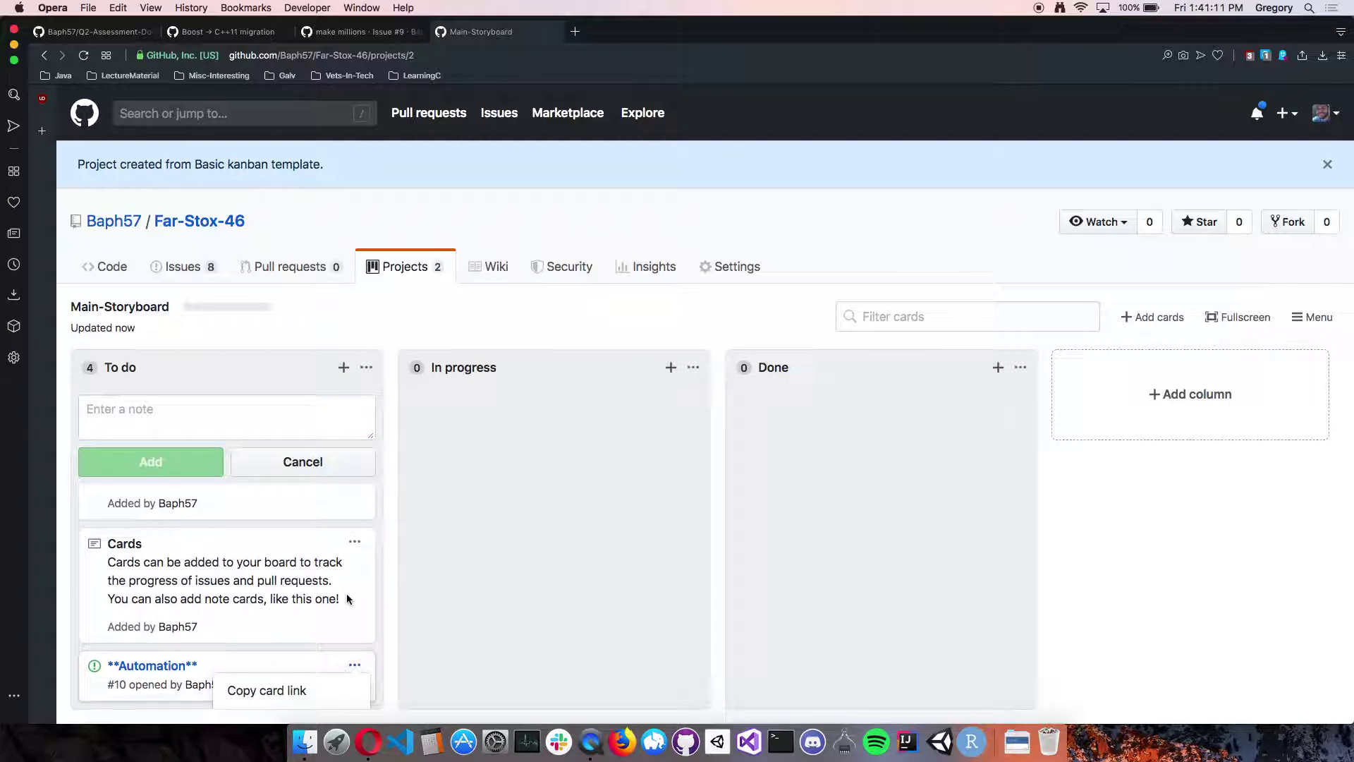
scroll(346, 594, "down", 1)
left_click(304, 691)
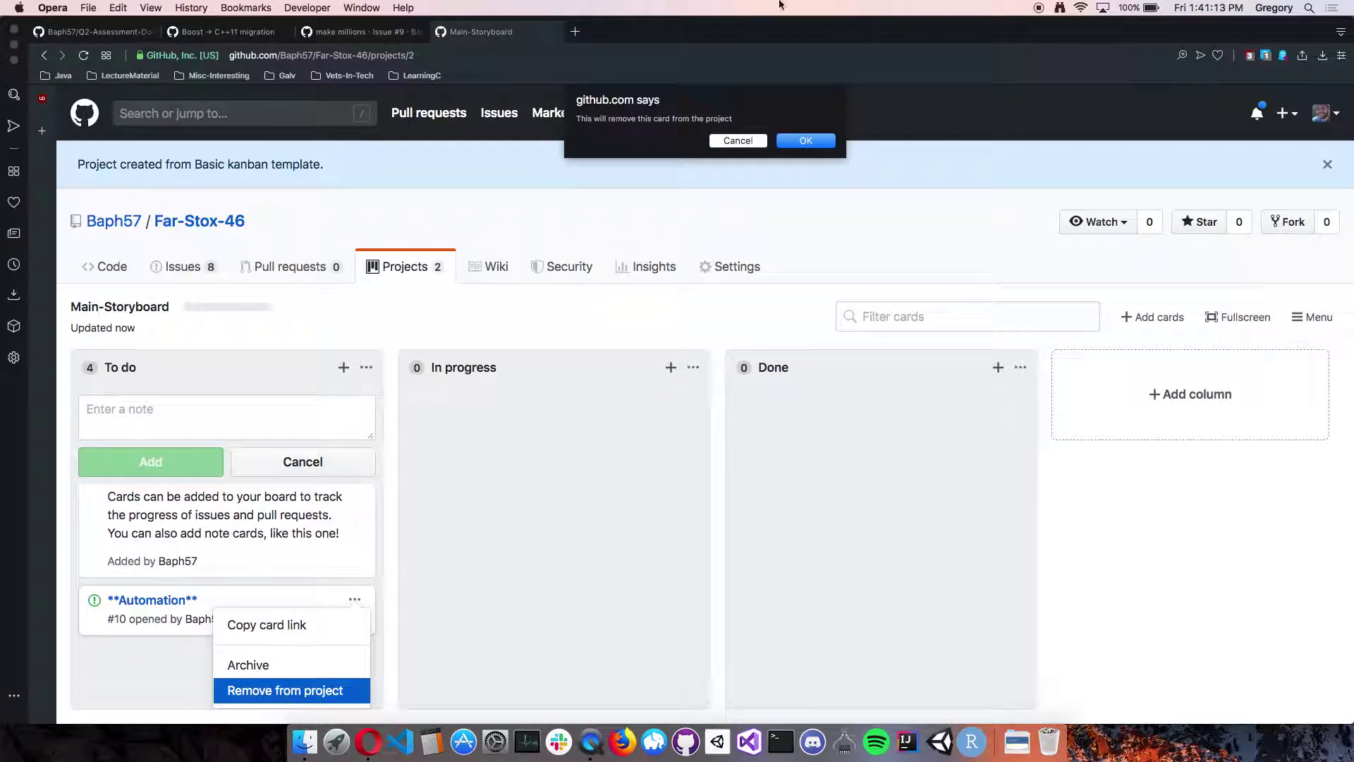
key("Return")
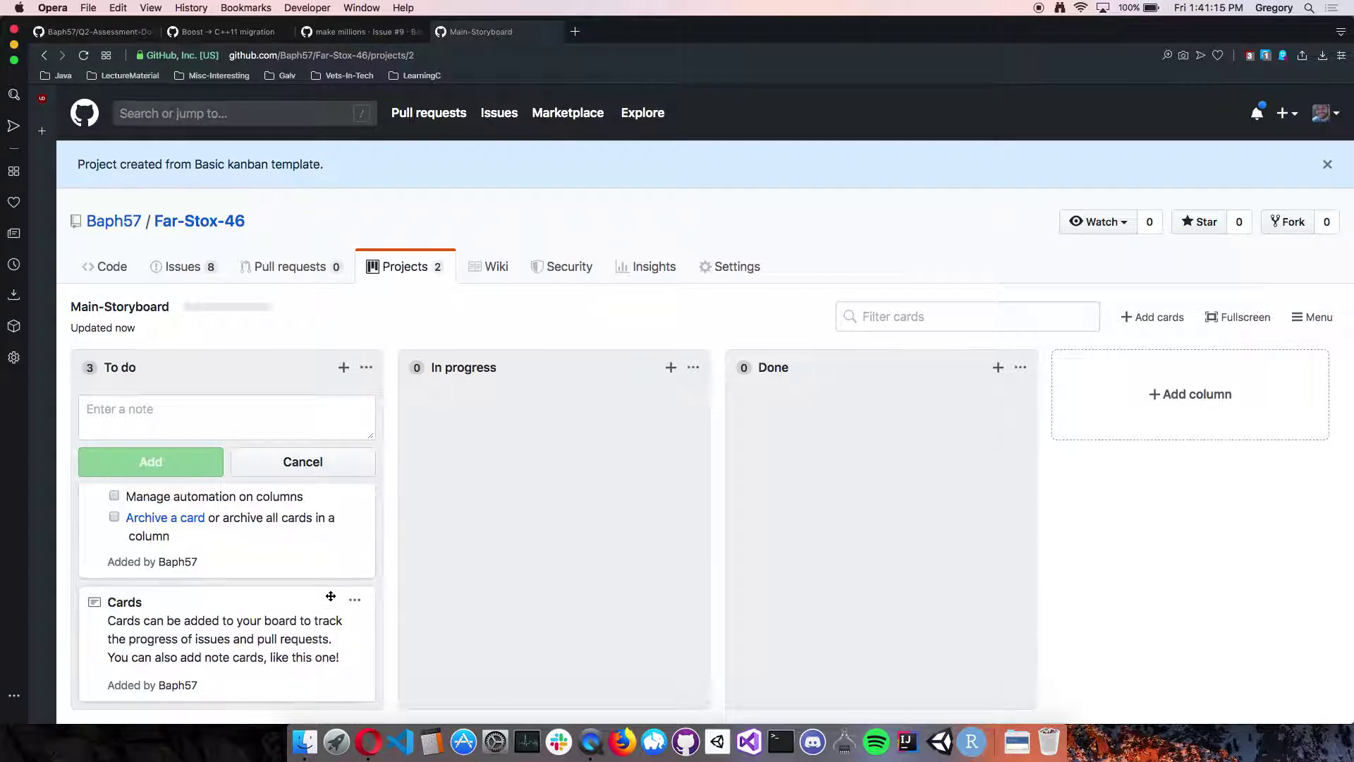
- Delete the Cards note from the To do column and confirm its removal
left_click(355, 599)
scroll(316, 663, "down", 1)
left_click(275, 693)
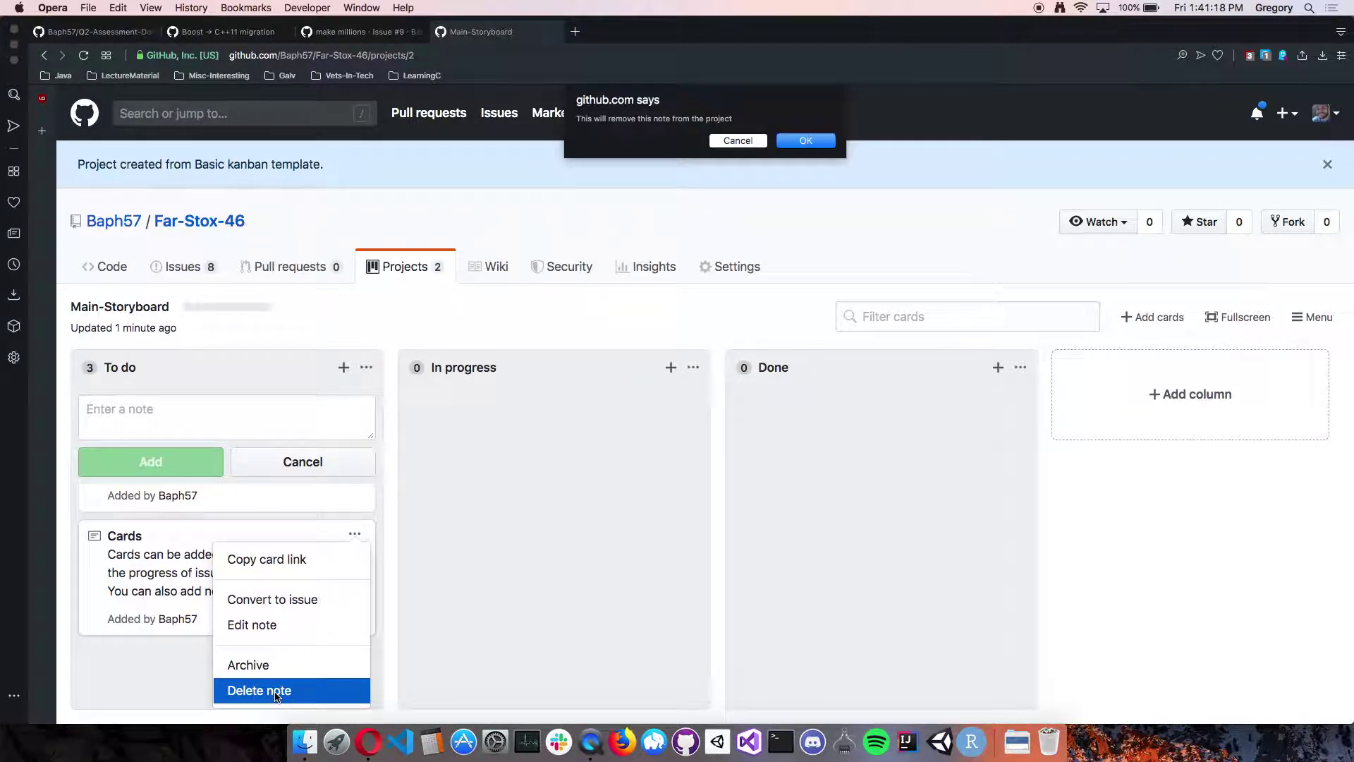
left_click(805, 140)
- Delete the "Welcome to GitHub Projects" note from the To do column and confirm its removal
scroll(258, 580, "up", 3)
scroll(258, 581, "up", 3)
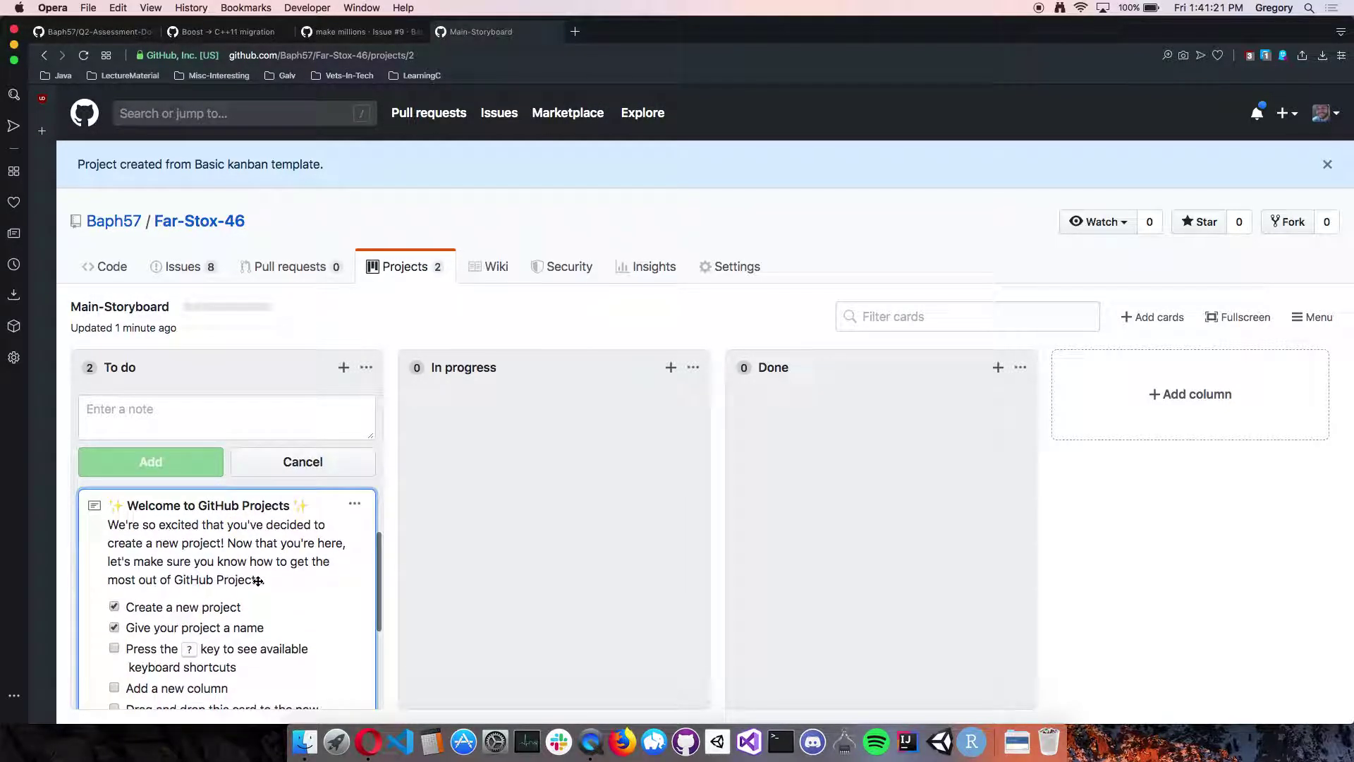
left_click(355, 537)
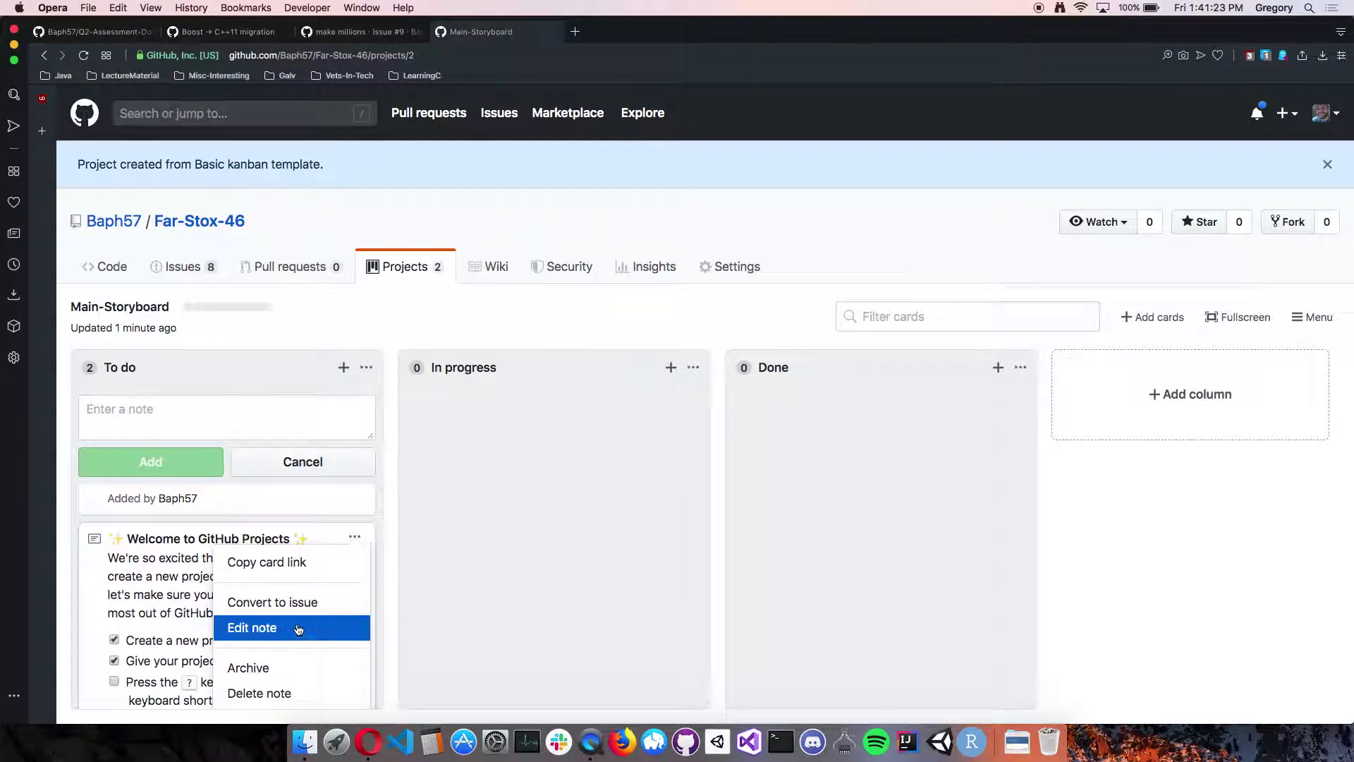
left_click(272, 692)
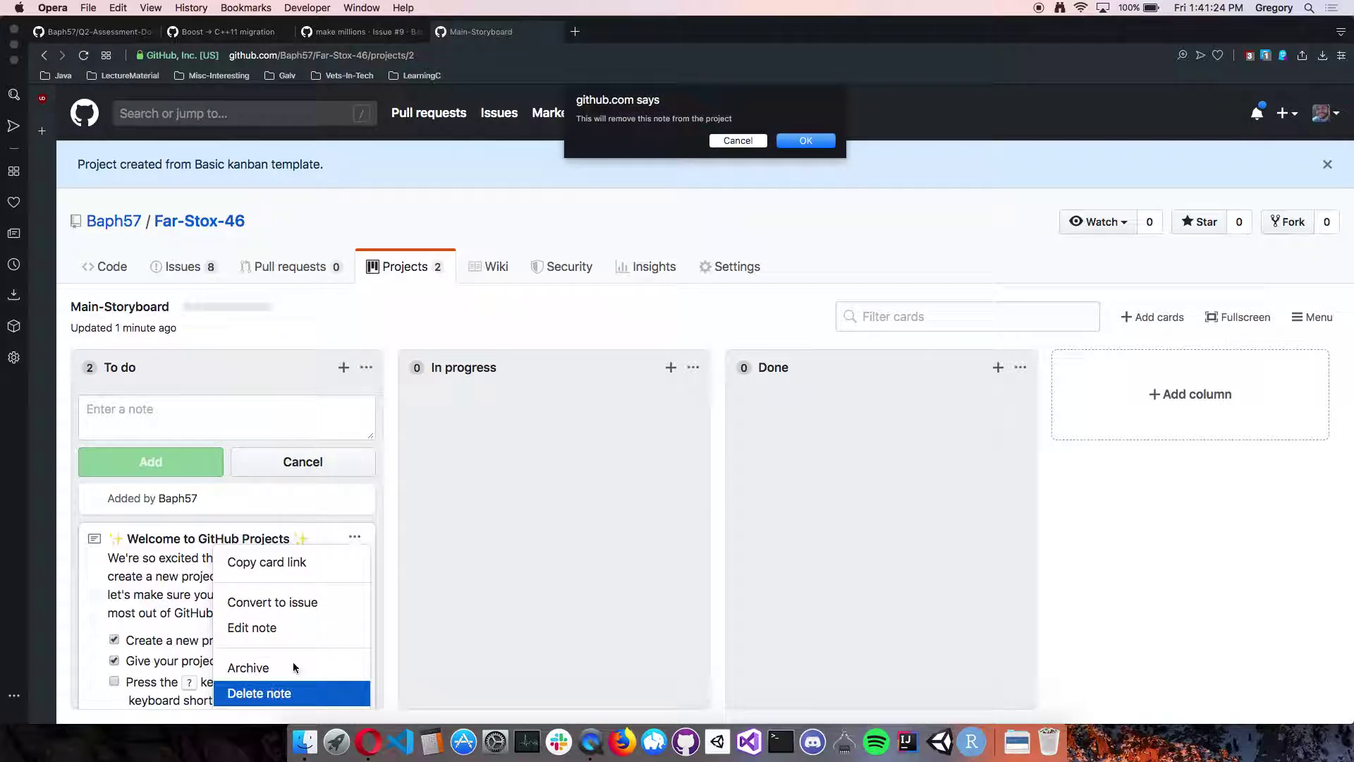
left_click(818, 142)
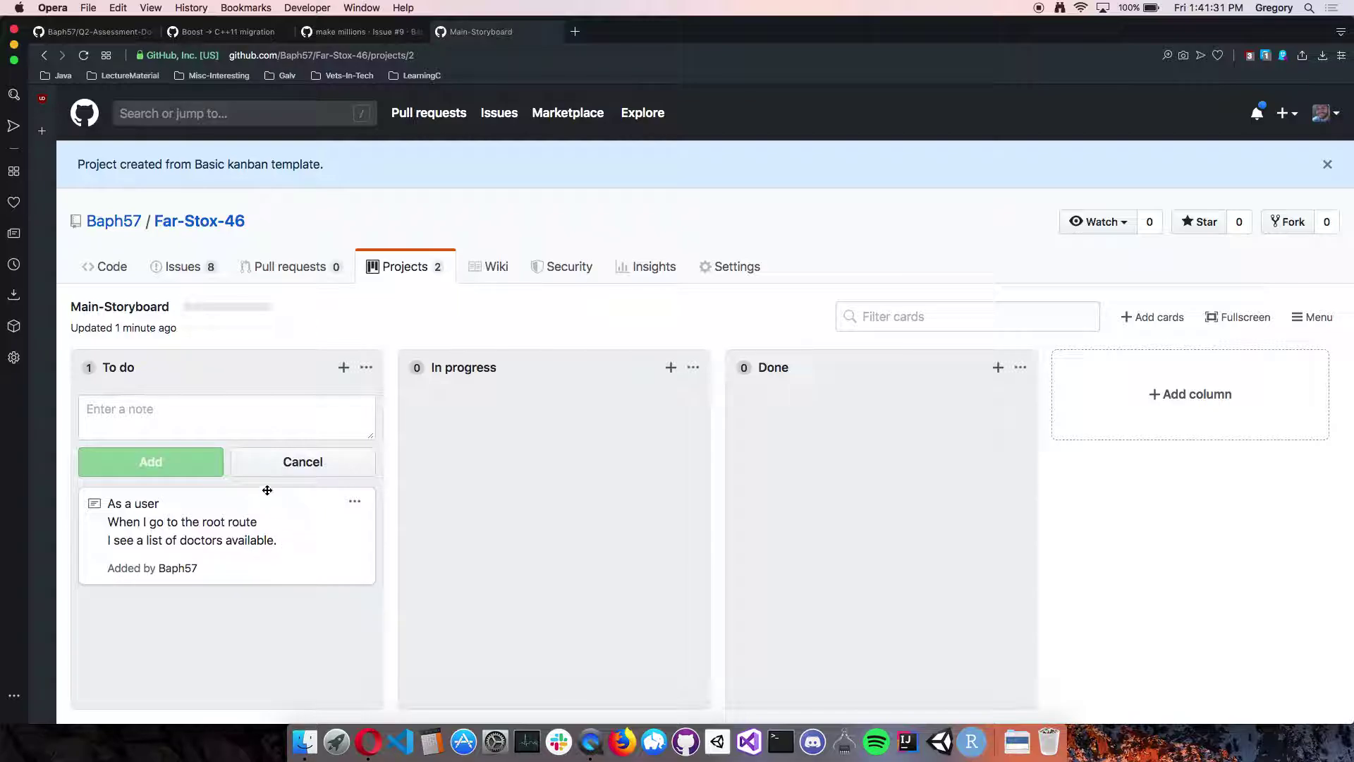
- Copy user story #2 about the doctor's 'Book' link from the Q2-Assessment-Doctor-App readme
left_click(92, 34)
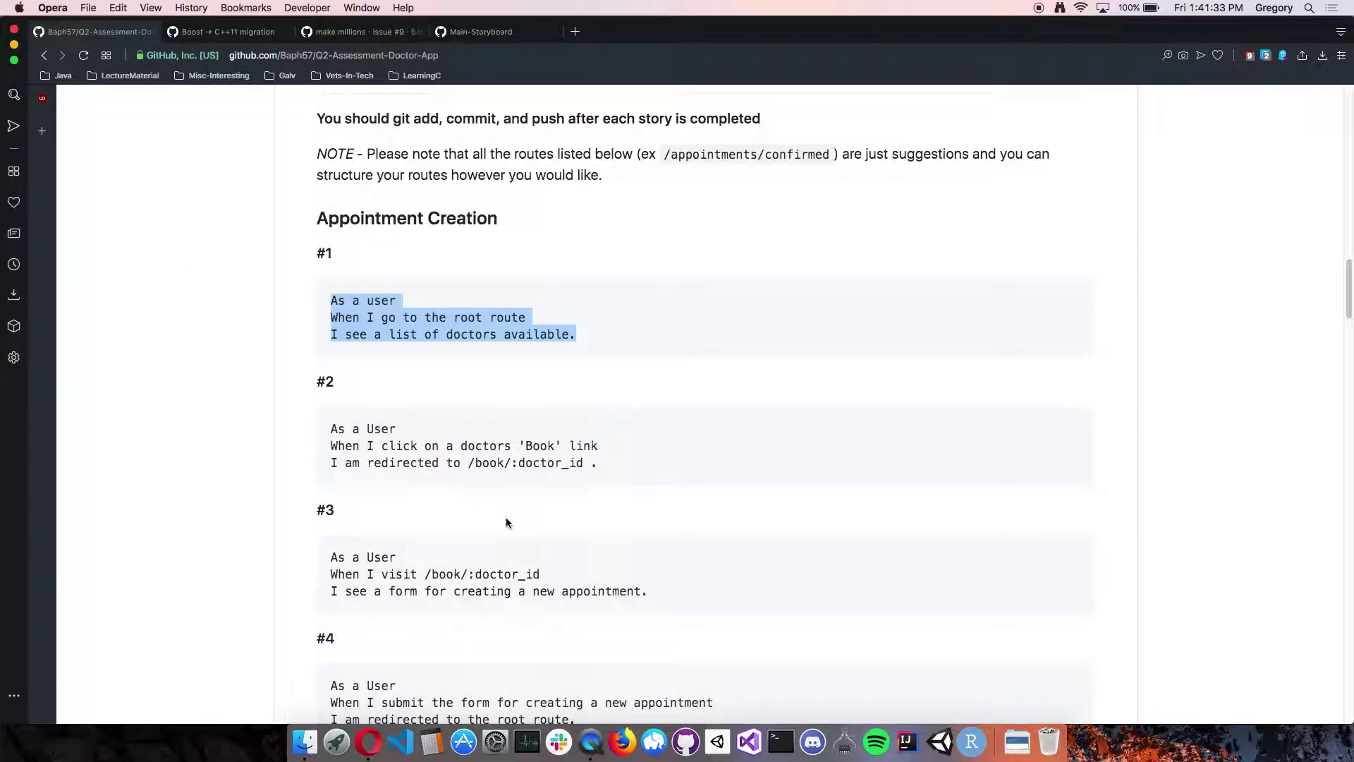
left_click_drag(606, 471, 328, 428)
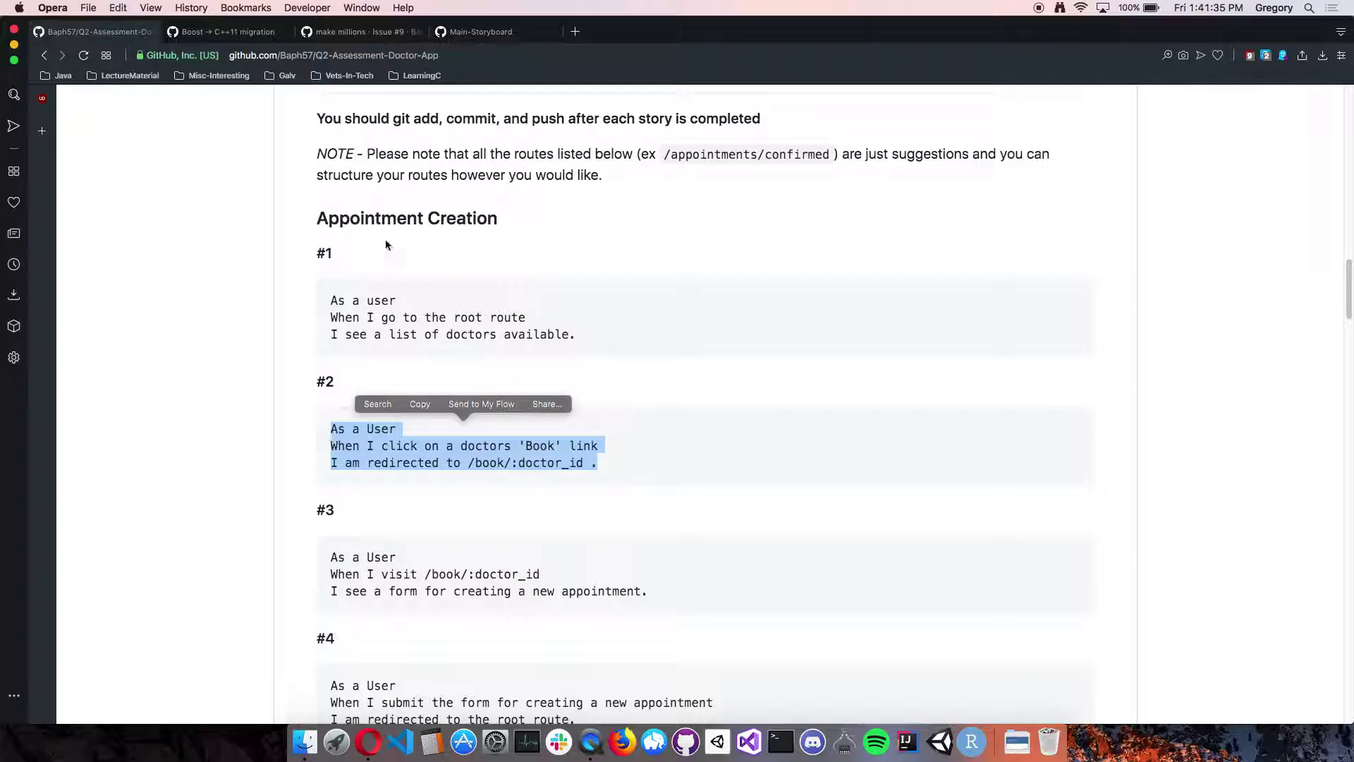
key("super+c")
- Add the copied 'Book' link story as a To do note on Main-Storyboard and move it to In progress
left_click(481, 32)
left_click(247, 410)
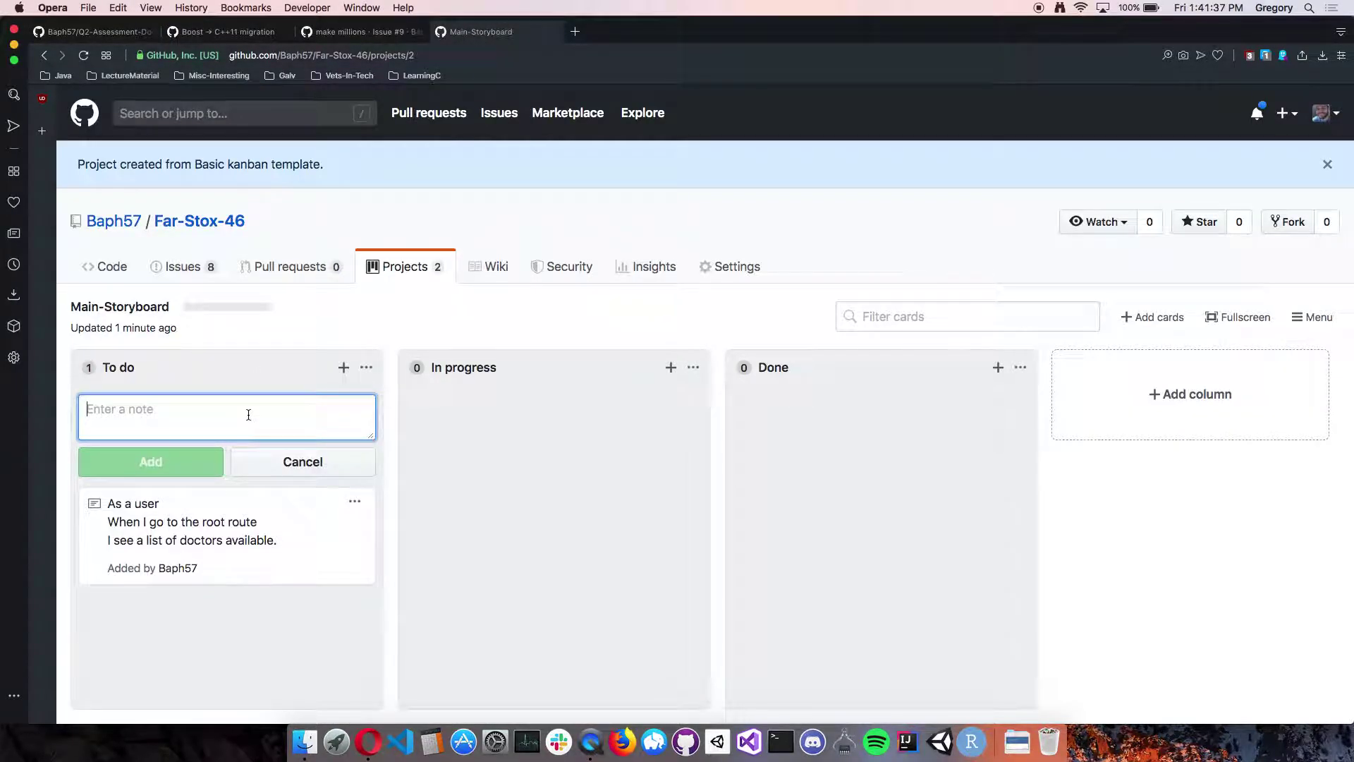
key("super+v")
left_click(193, 469)
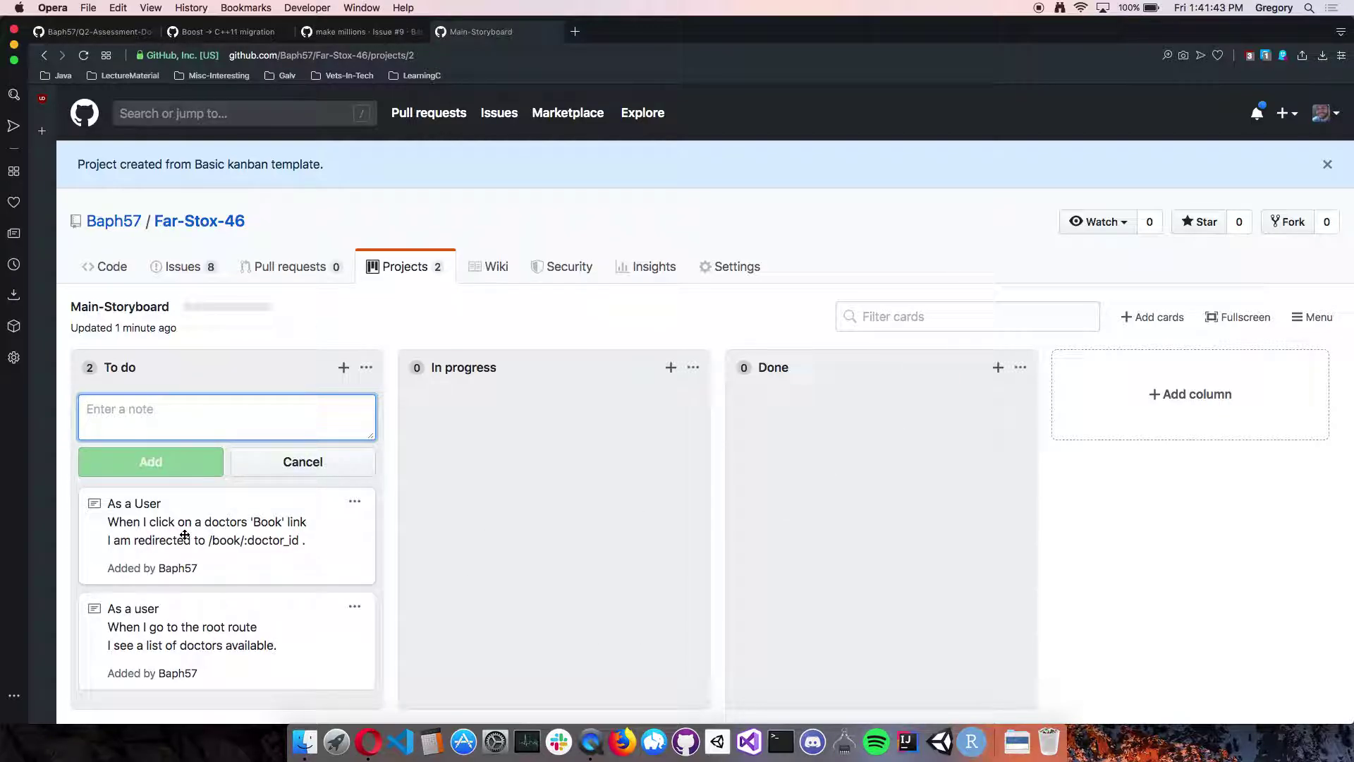
left_click_drag(185, 535, 515, 448)
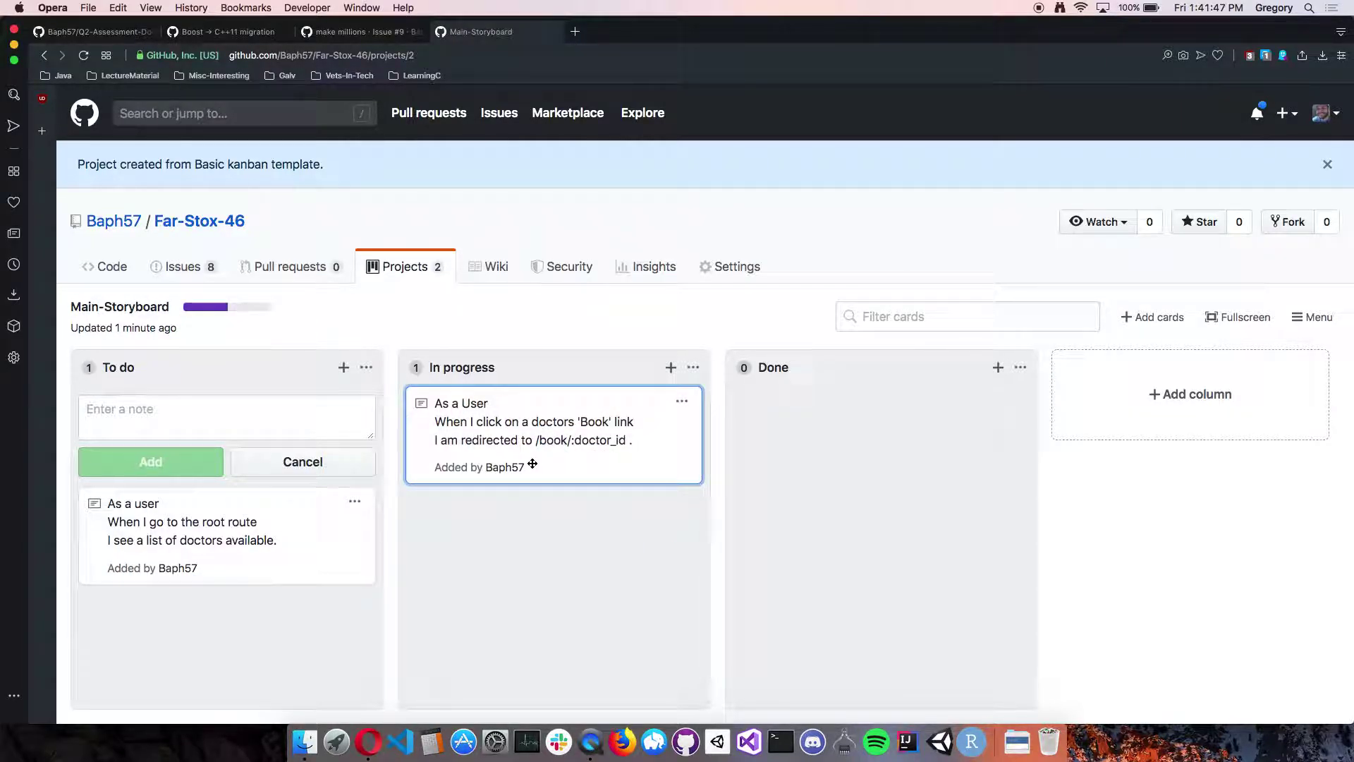
mouse_move(200, 312)
- Start adding a column to the board and enter "Doctor-Stories" as its name
left_click(1219, 385)
left_click(1216, 378)
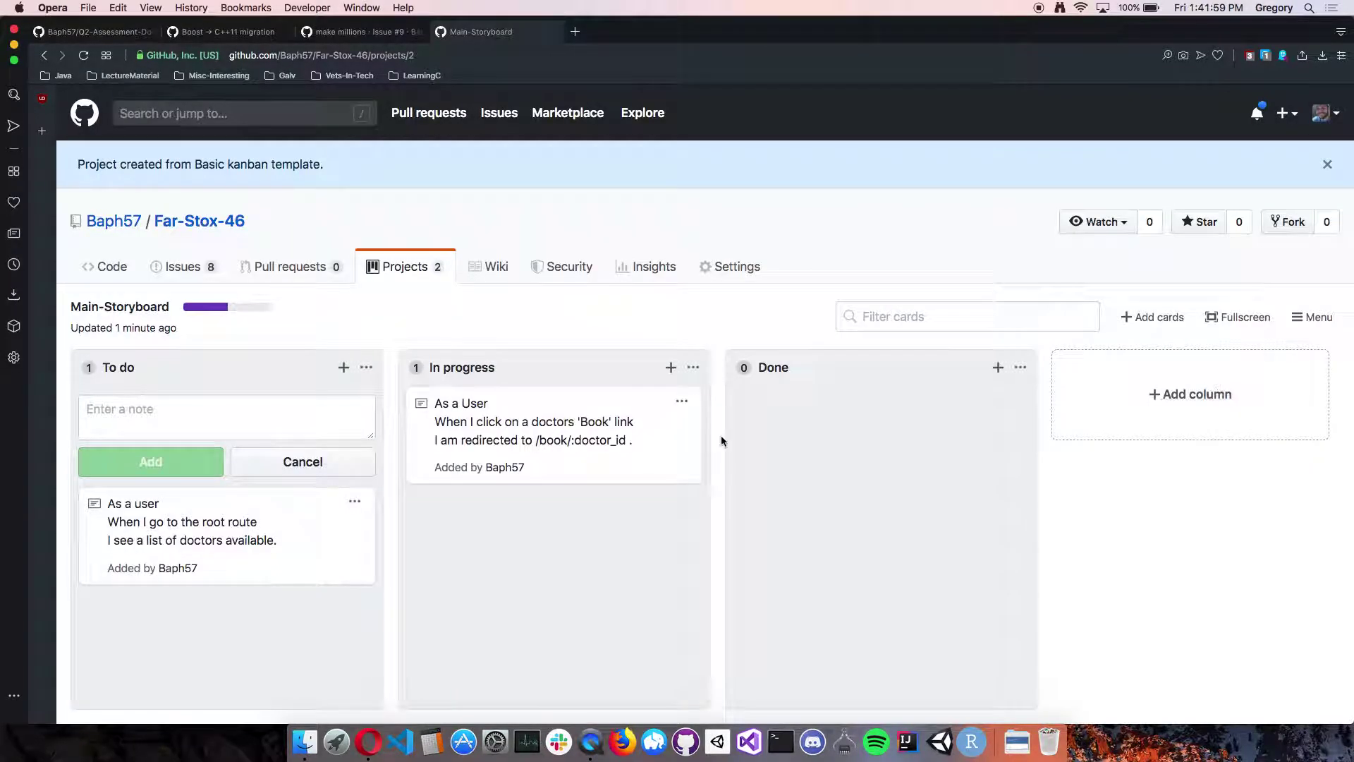
left_click(1227, 402)
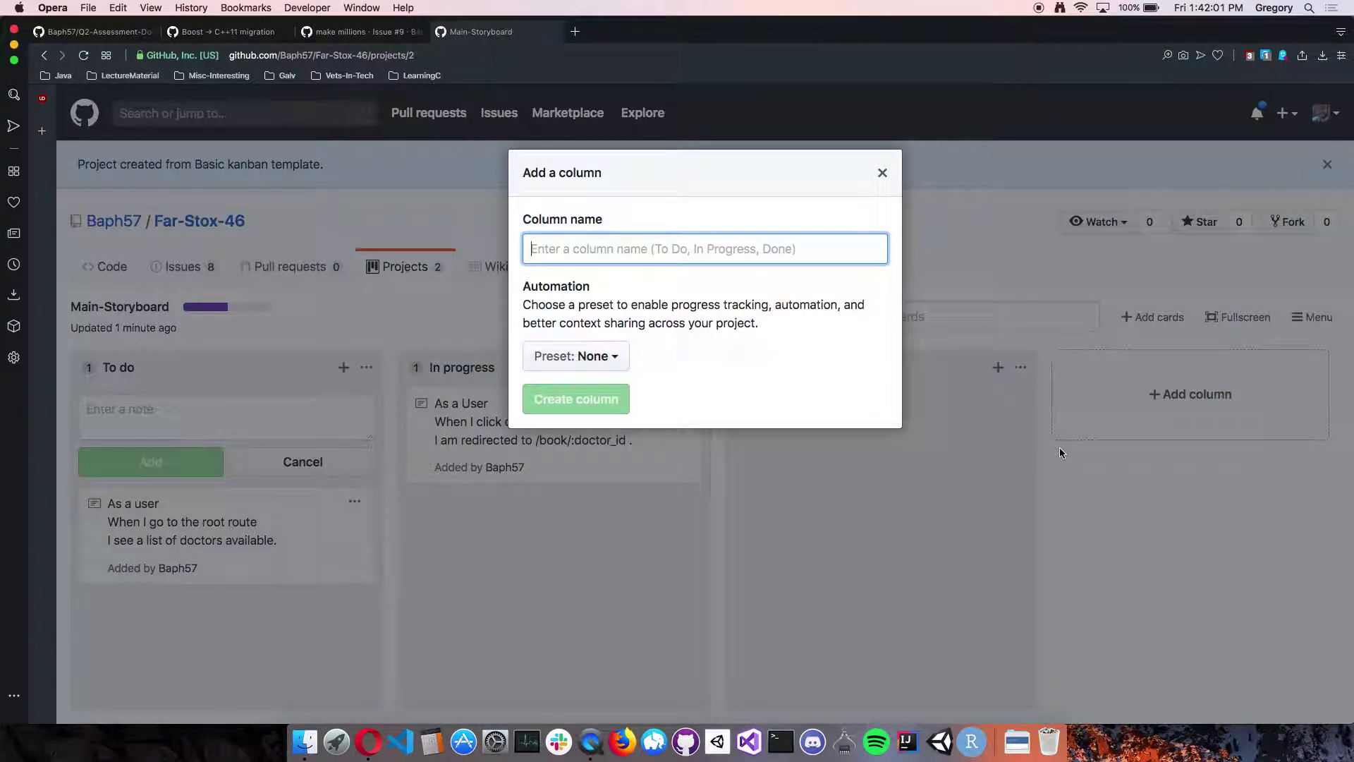
type("Doctor-Stories")
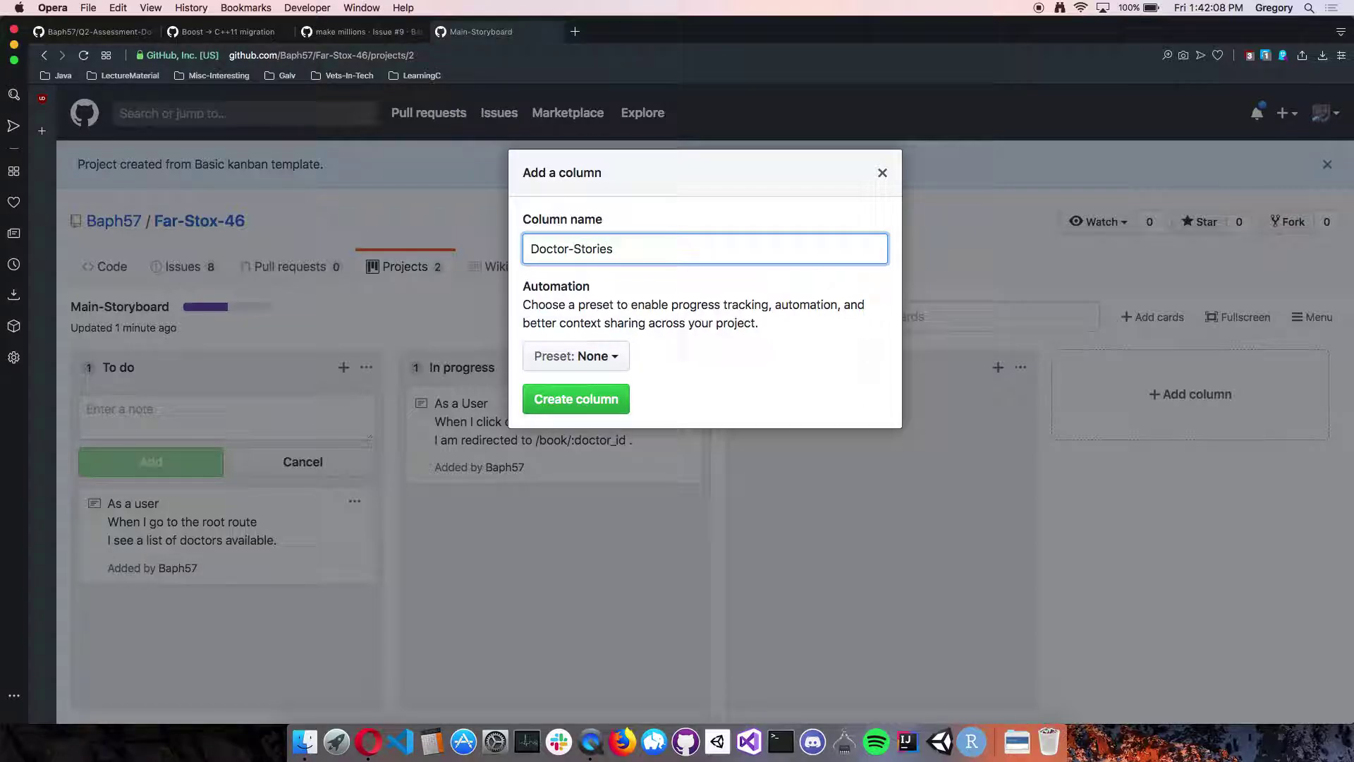
- Try "Back-End-Stories" as the new column's name instead
key("super+a")
key("BackSpace")
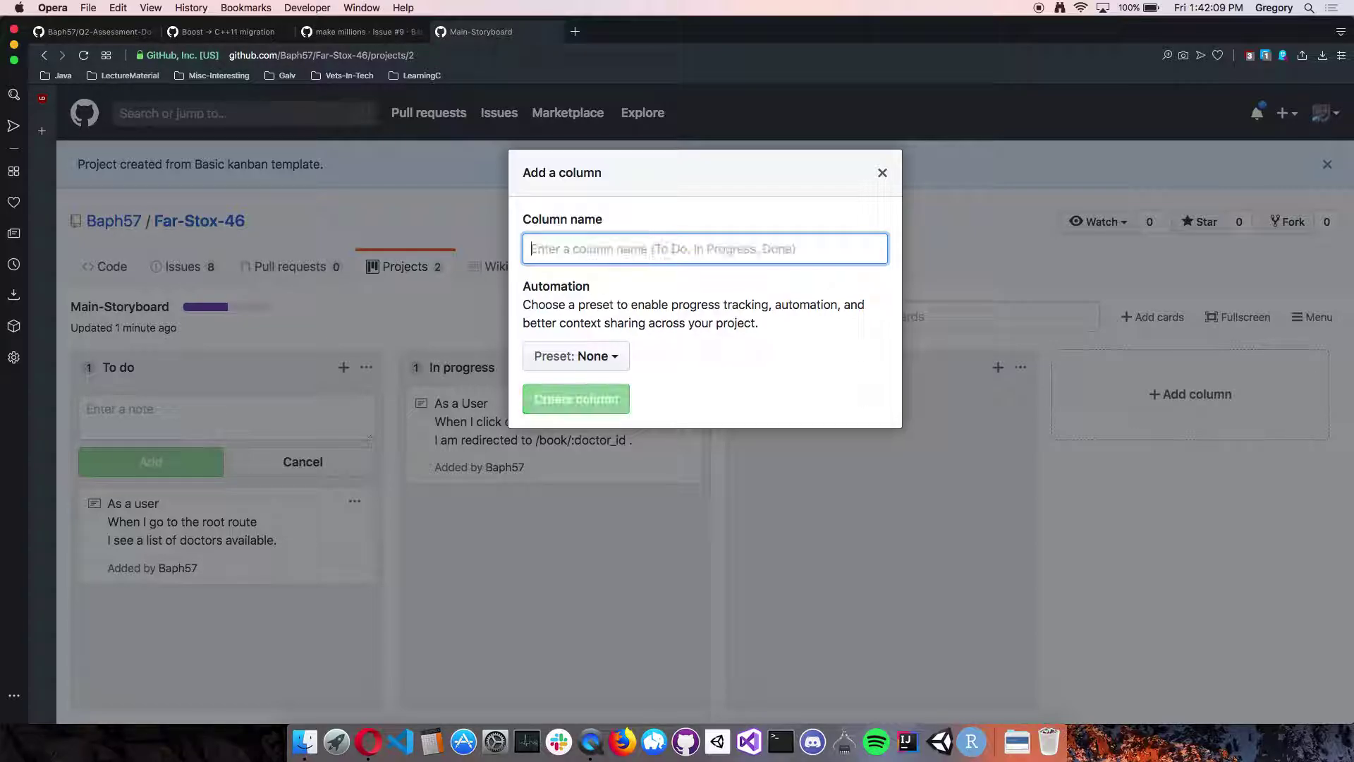
type("Back")
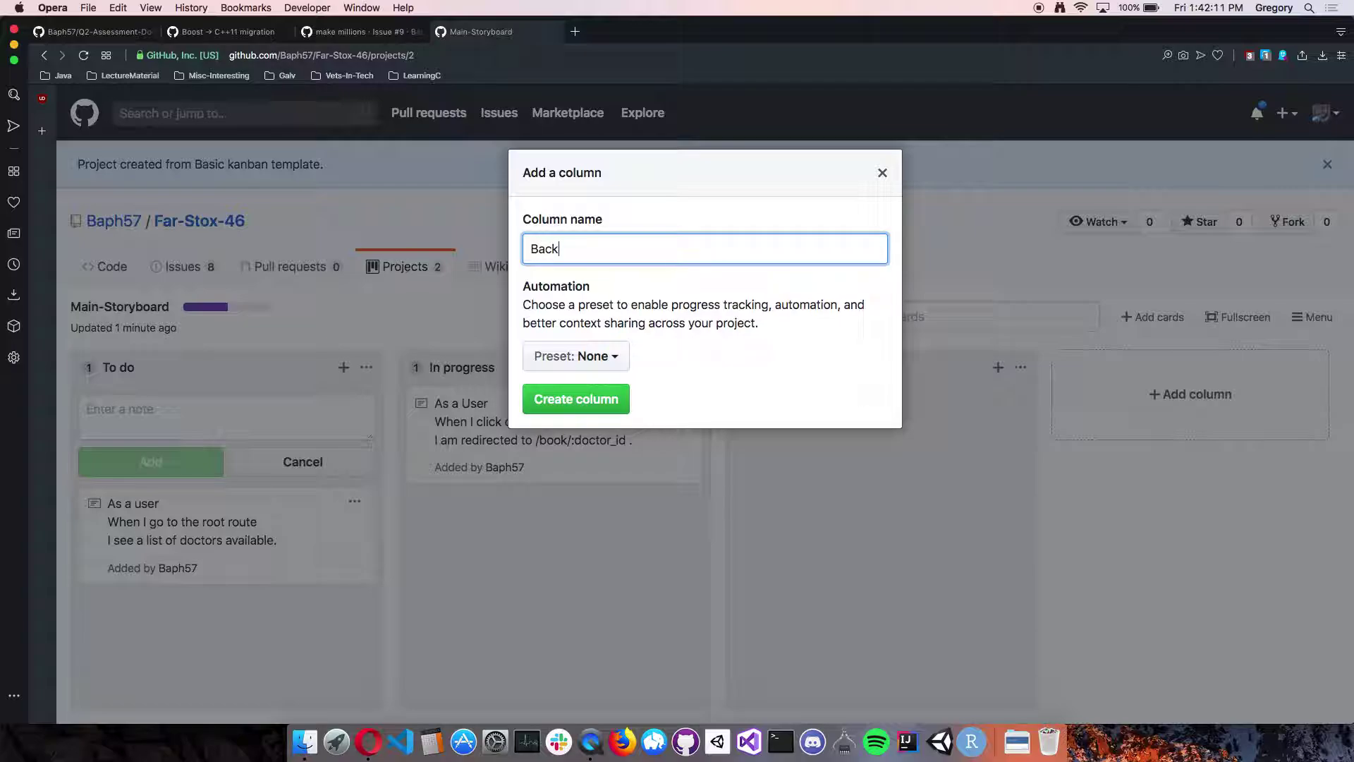
type("-End-Stories")
- Name the new column "Doctor-Stories" and create it with the To do automation preset
key("super+a")
key("BackSpace")
type("Doctor")
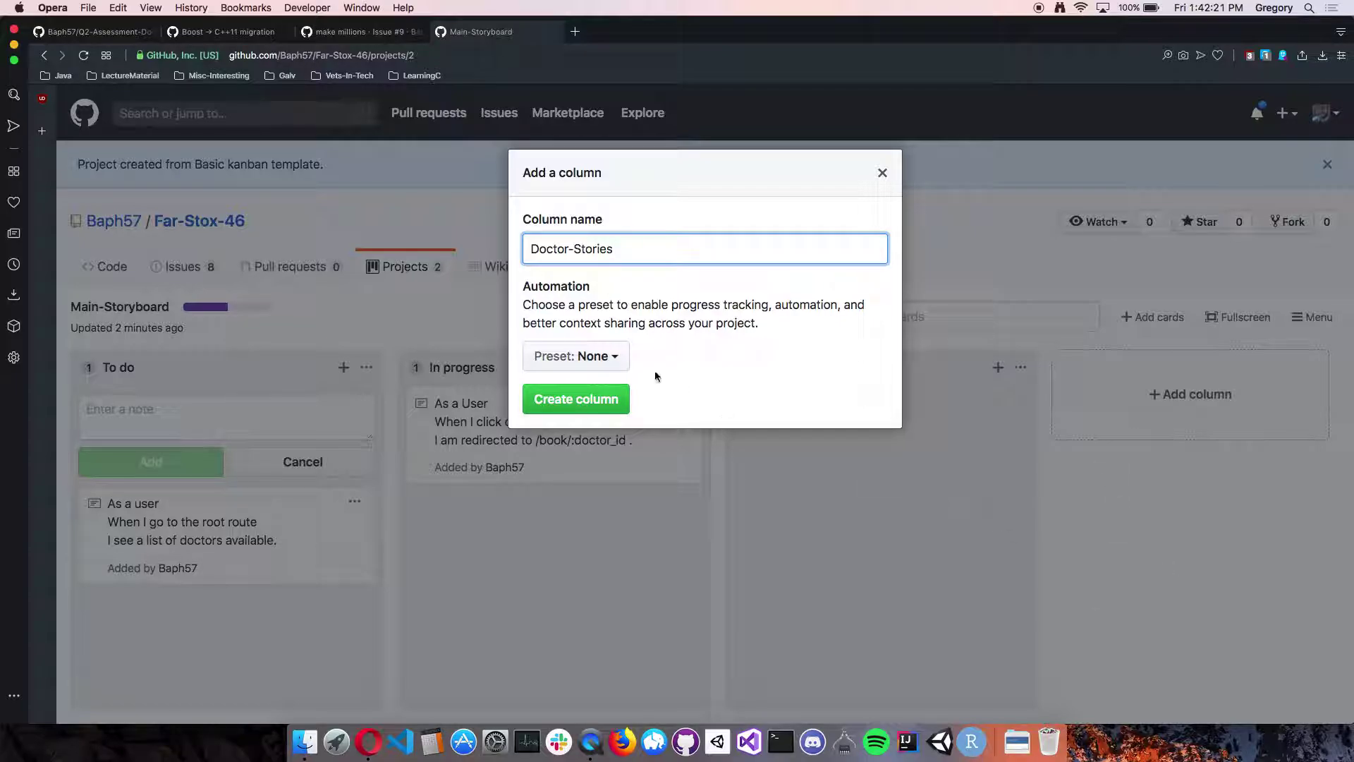
left_click(587, 355)
left_click(588, 356)
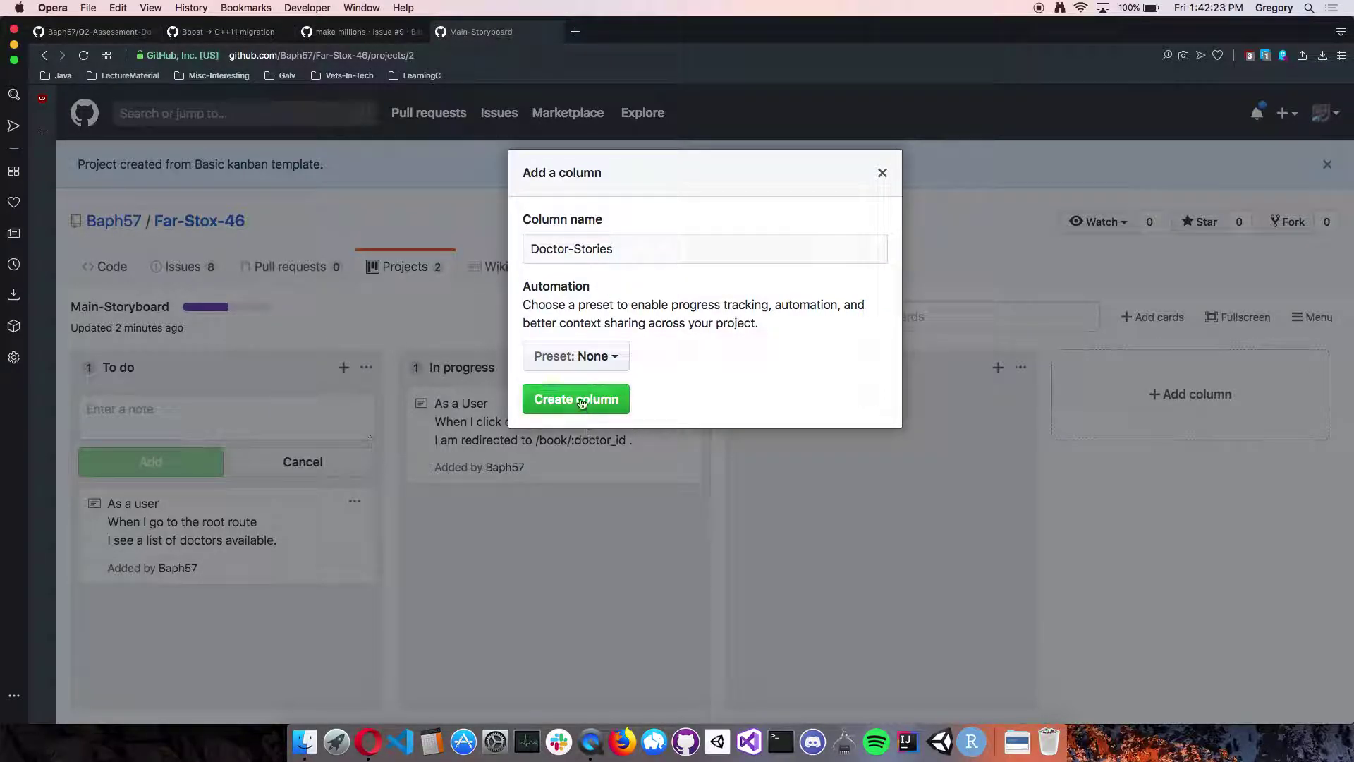
left_click(577, 356)
left_click(585, 463)
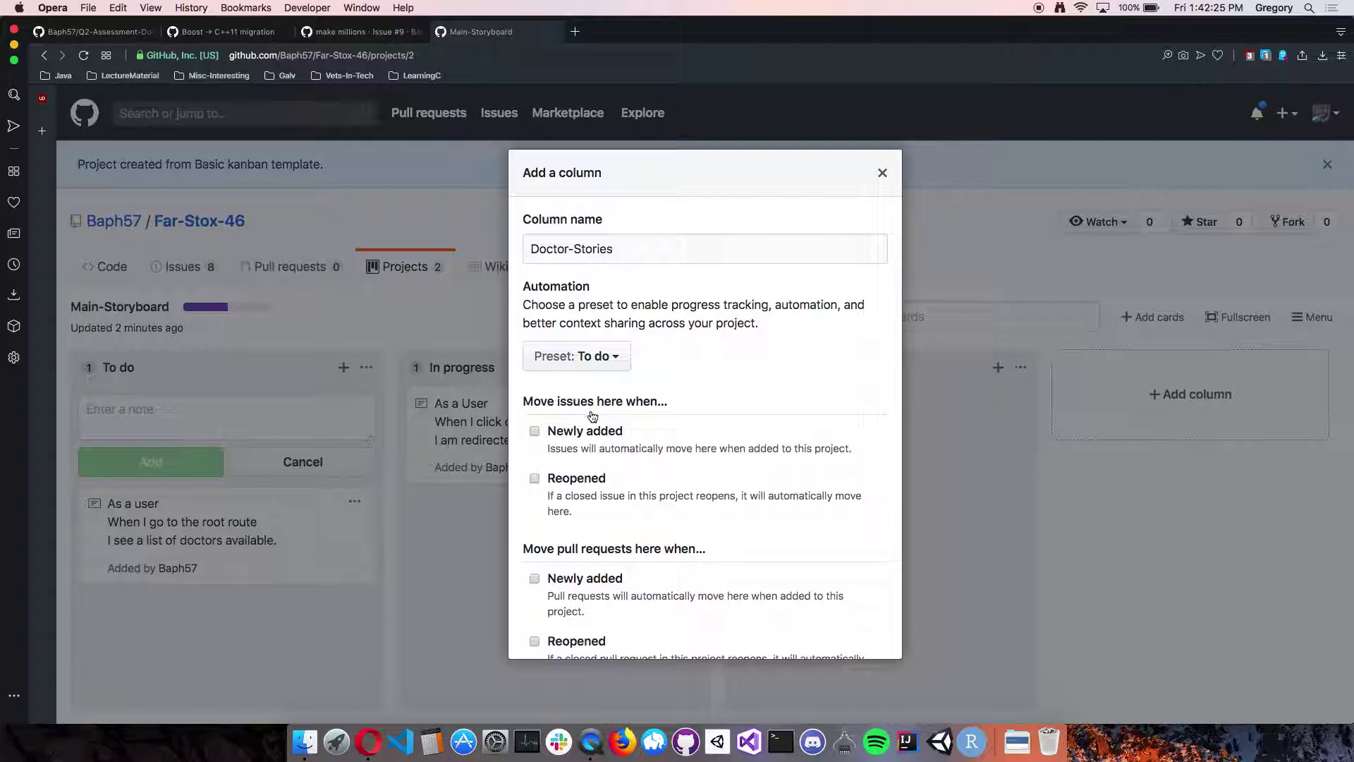
scroll(628, 459, "down", 3)
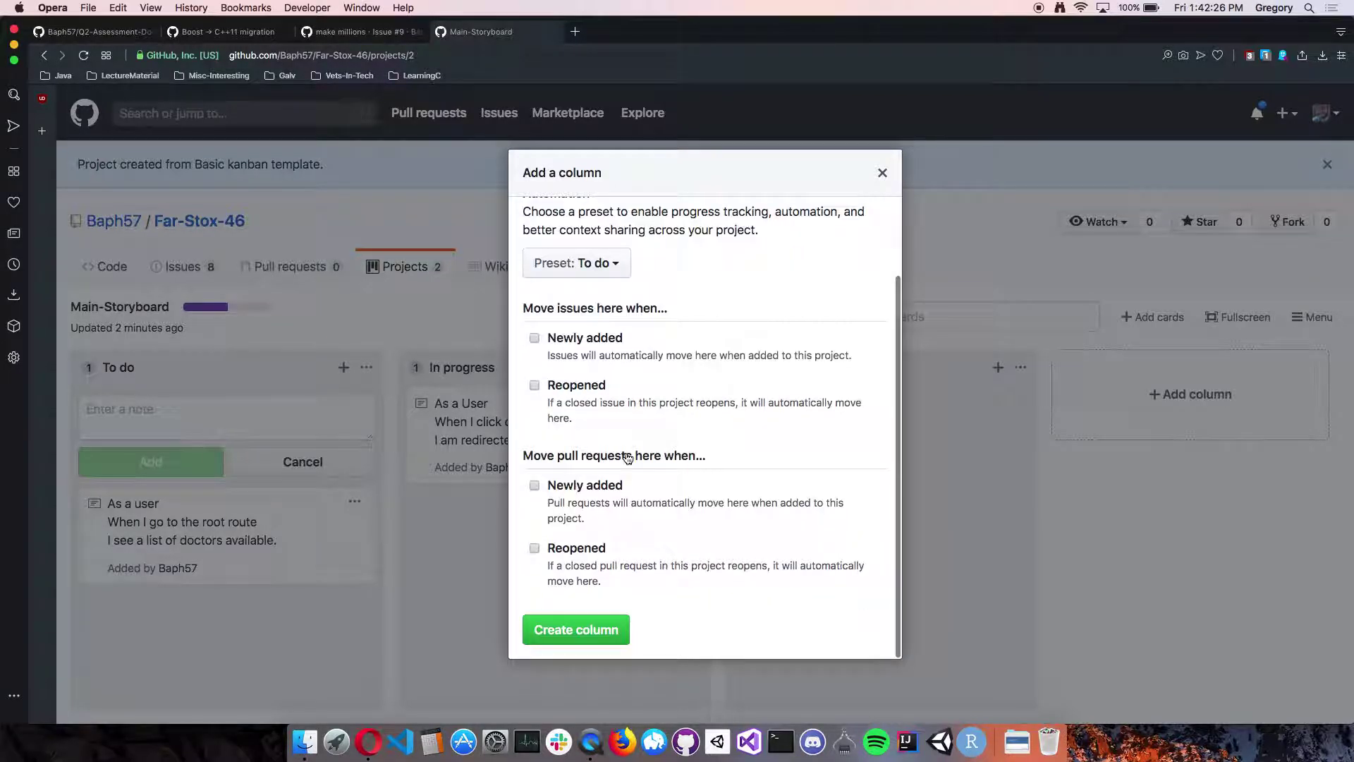
left_click(590, 625)
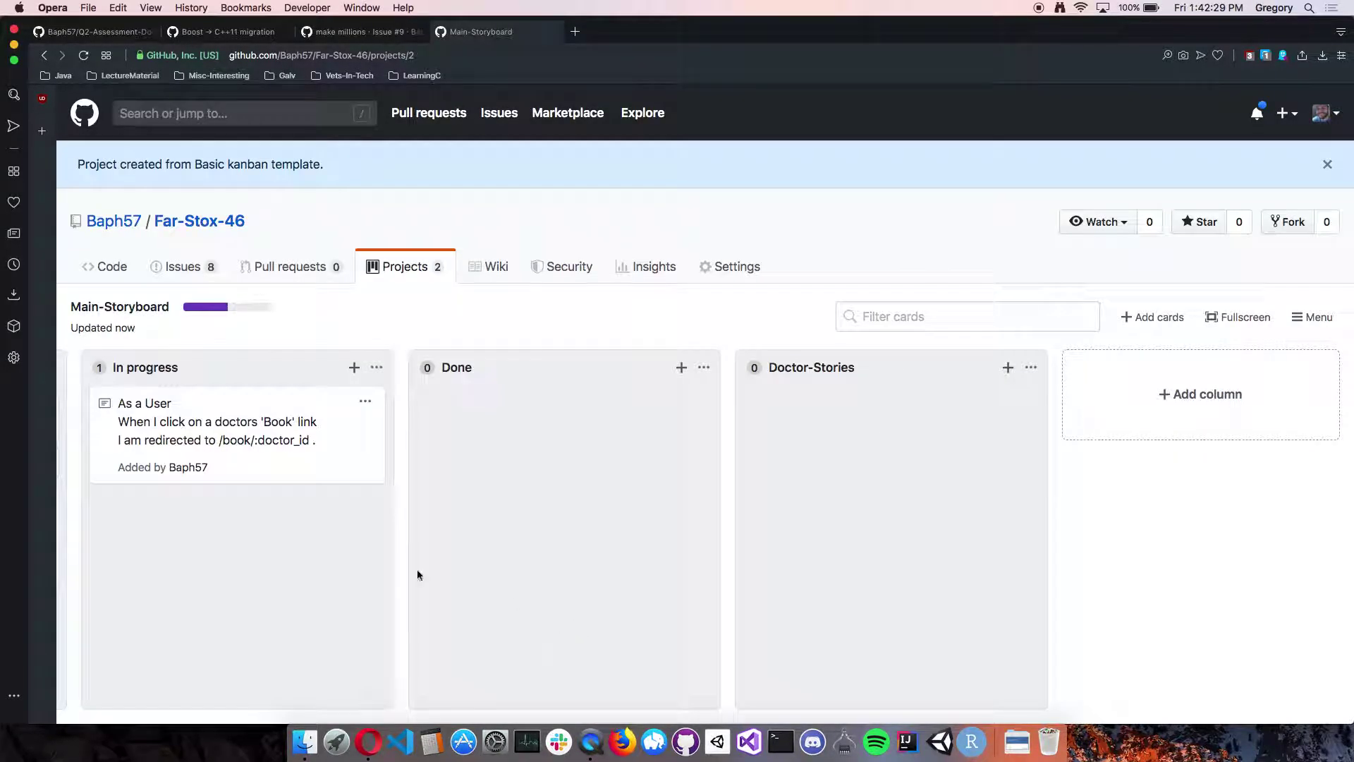
- Move the Doctor-Stories column between To do and In progress
left_click_drag(840, 451, 184, 441)
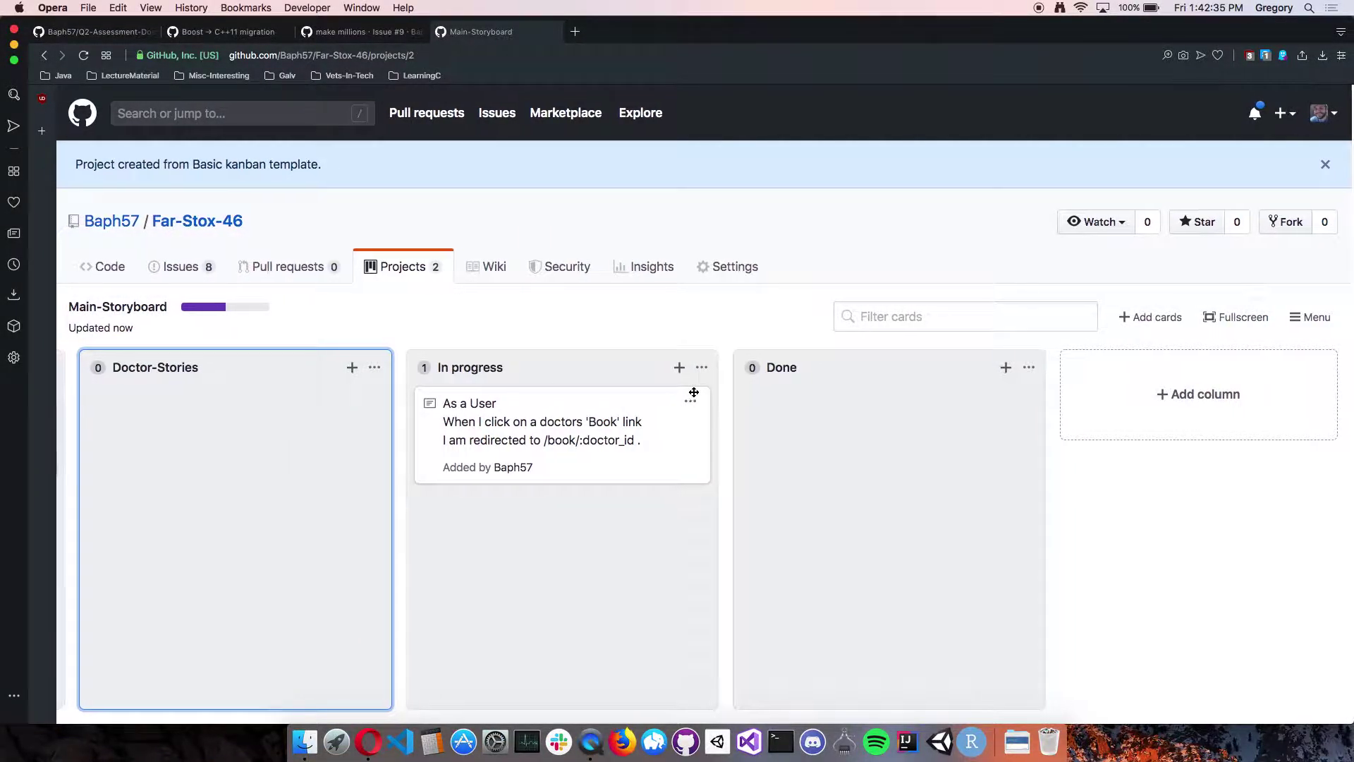
key("super+minus")
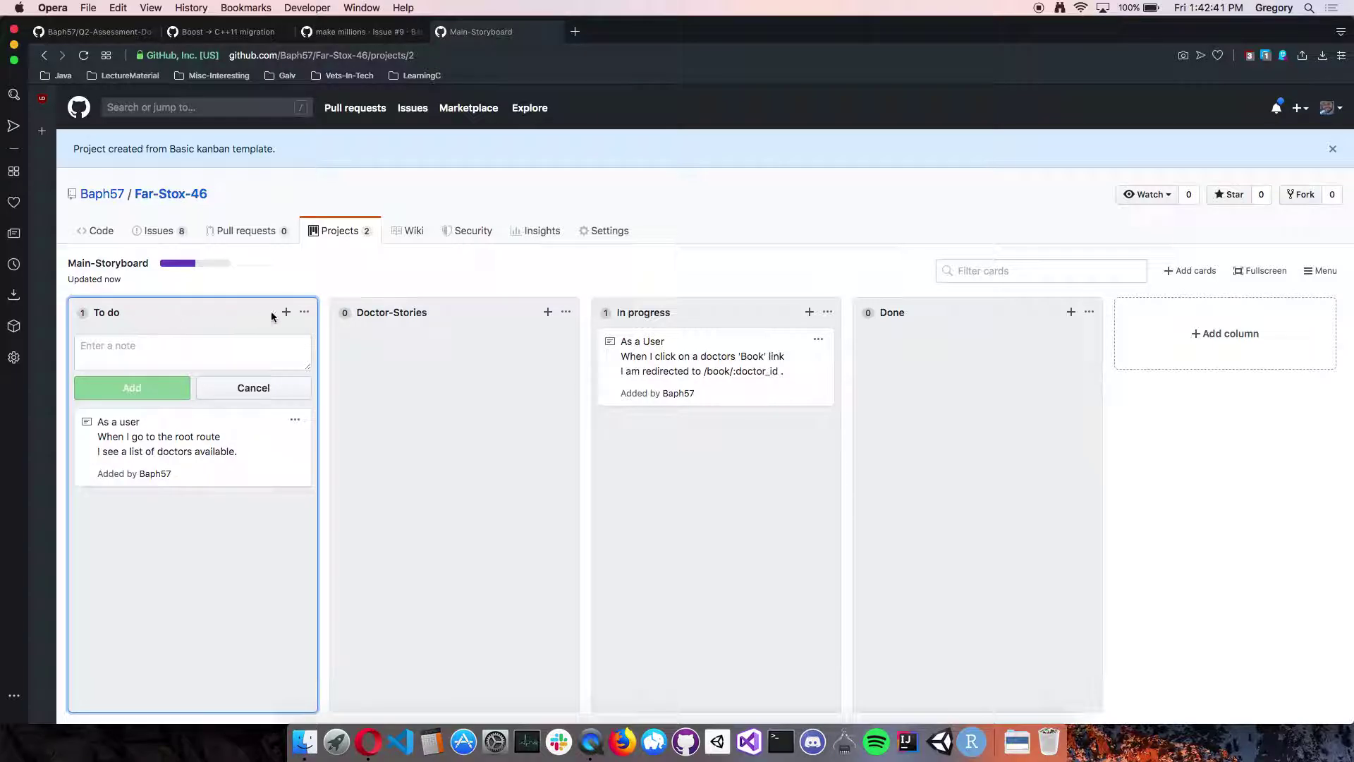
- Rename the To do column as "Appointment-Stories"
left_click(304, 311)
left_click(260, 337)
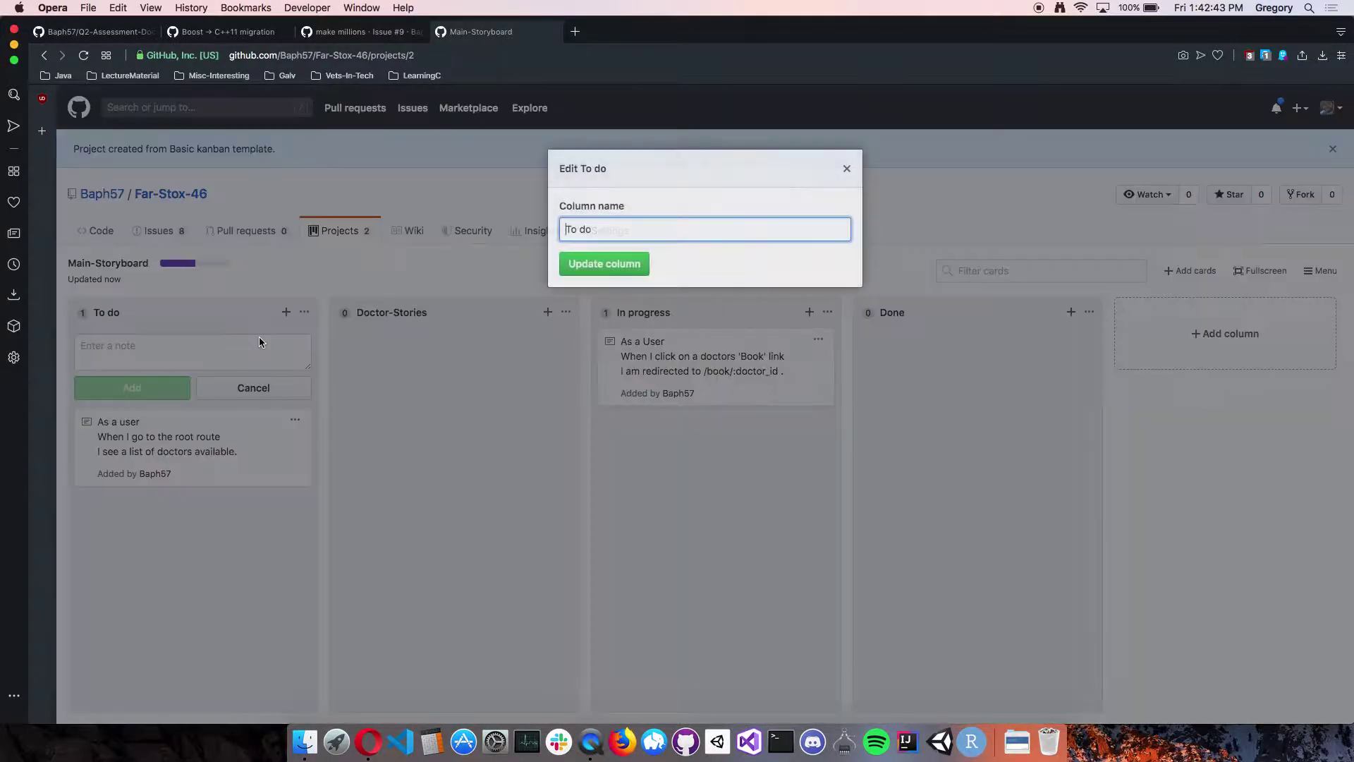
key("BackSpace")
key("BackSpace")
type("Appointment-STories")
key("Return")
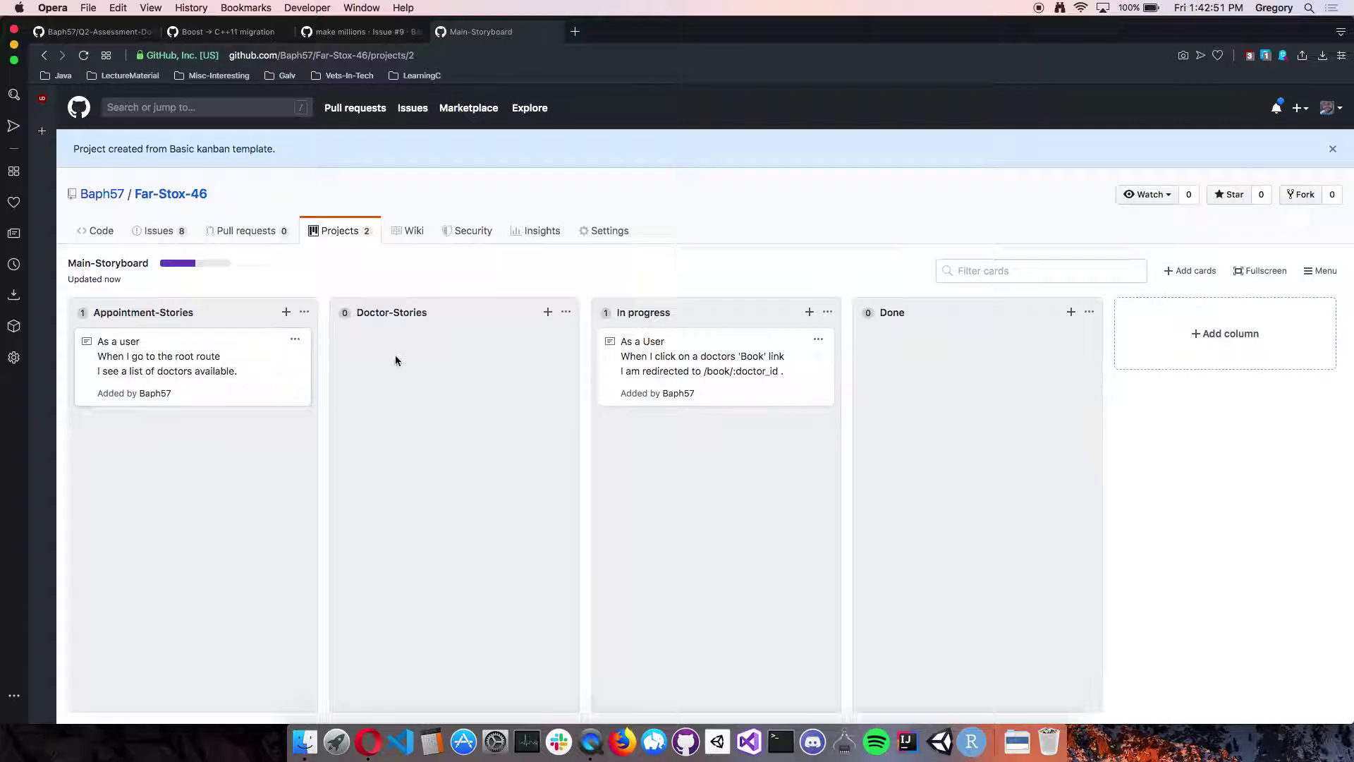
- Start a note in Doctor-Stories and copy story #1 under Doctor Login / Registration from the Q2-Assessment-Doctor-App readme
left_click(548, 312)
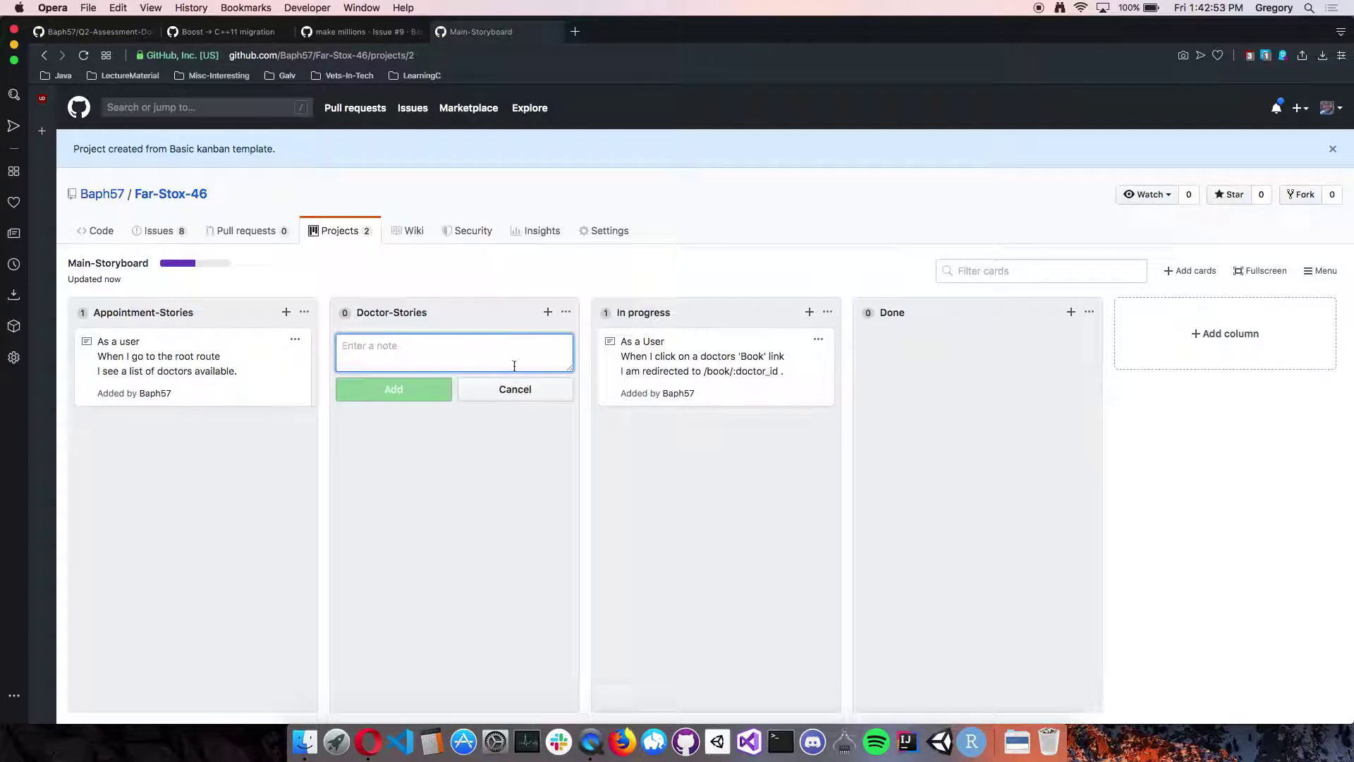
left_click(93, 32)
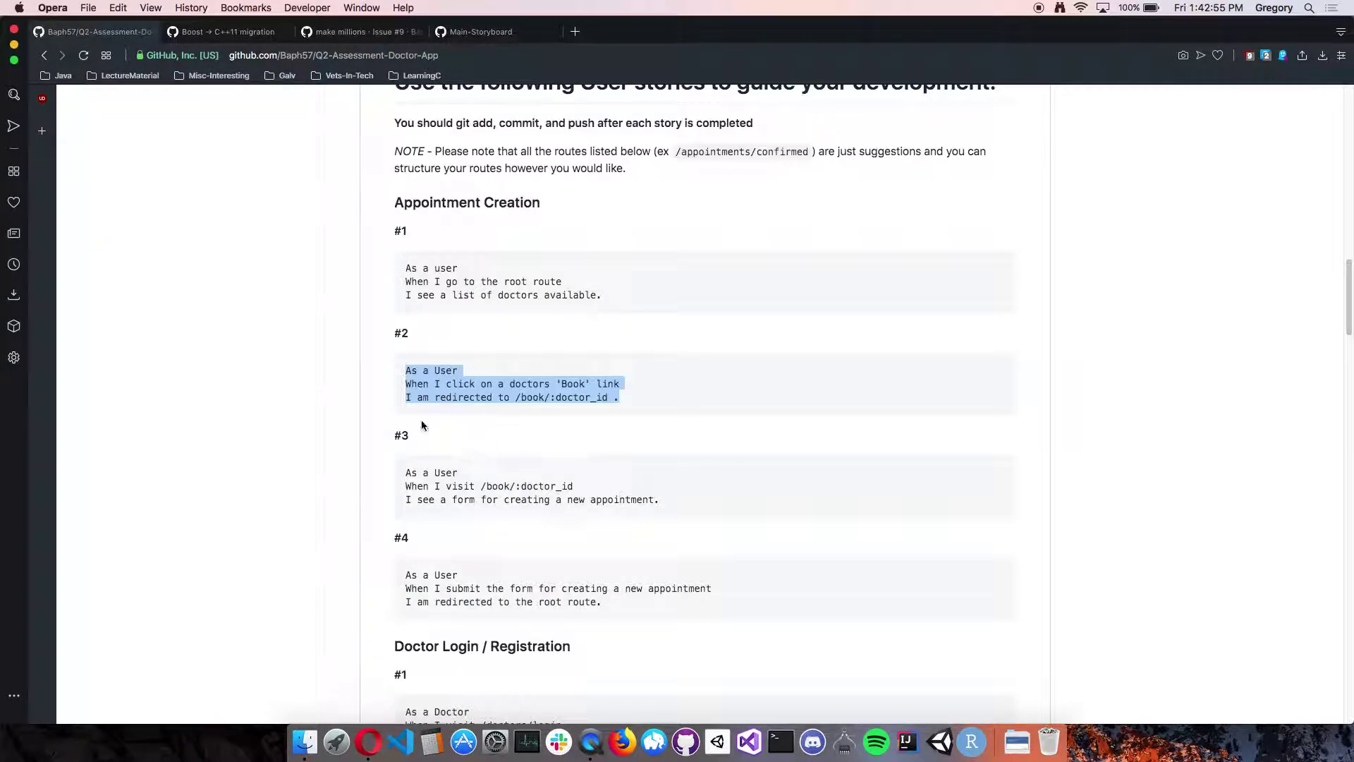
scroll(423, 338, "down", 5)
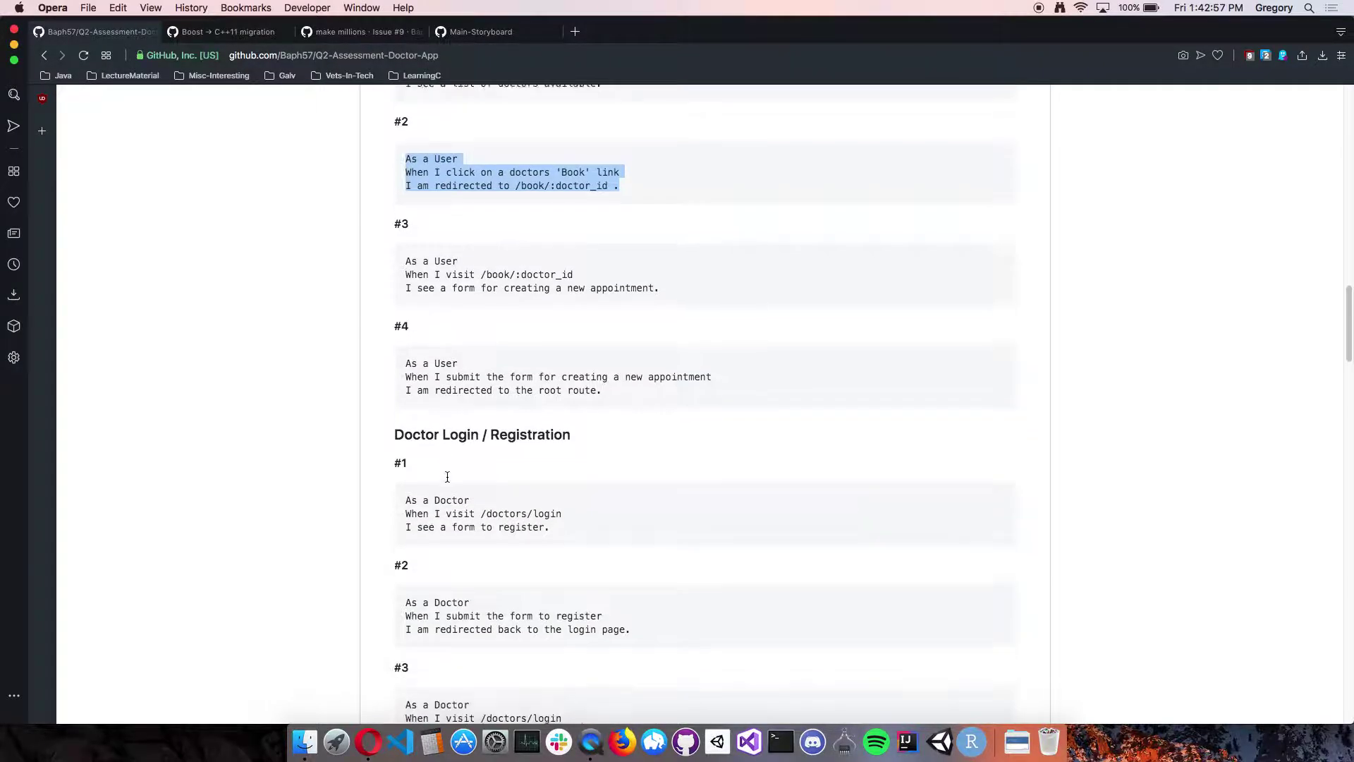
left_click_drag(563, 528, 404, 494)
key("super+c")
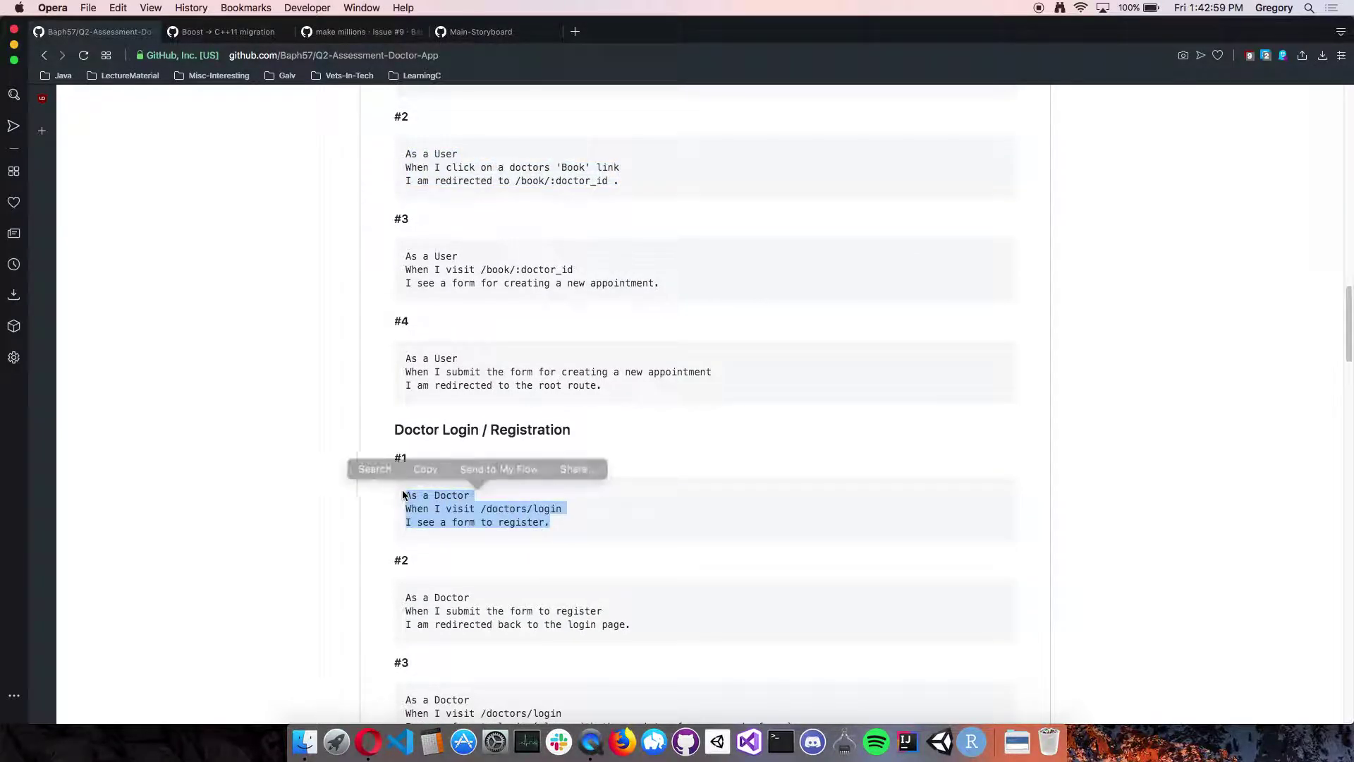
left_click(430, 476)
- Add the copied /doctors/login story as a note in Doctor-Stories on Main-Storyboard
left_click(480, 31)
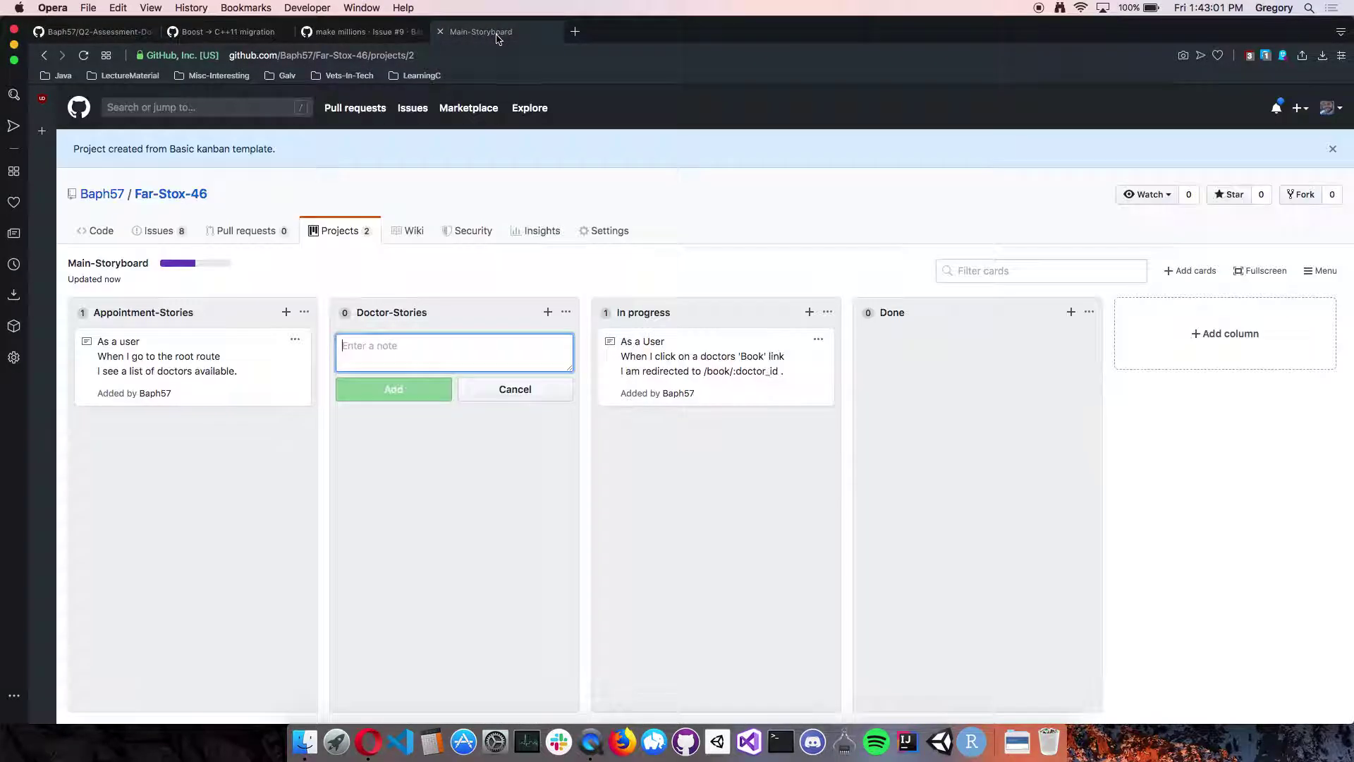
key("super+v")
left_click(407, 402)
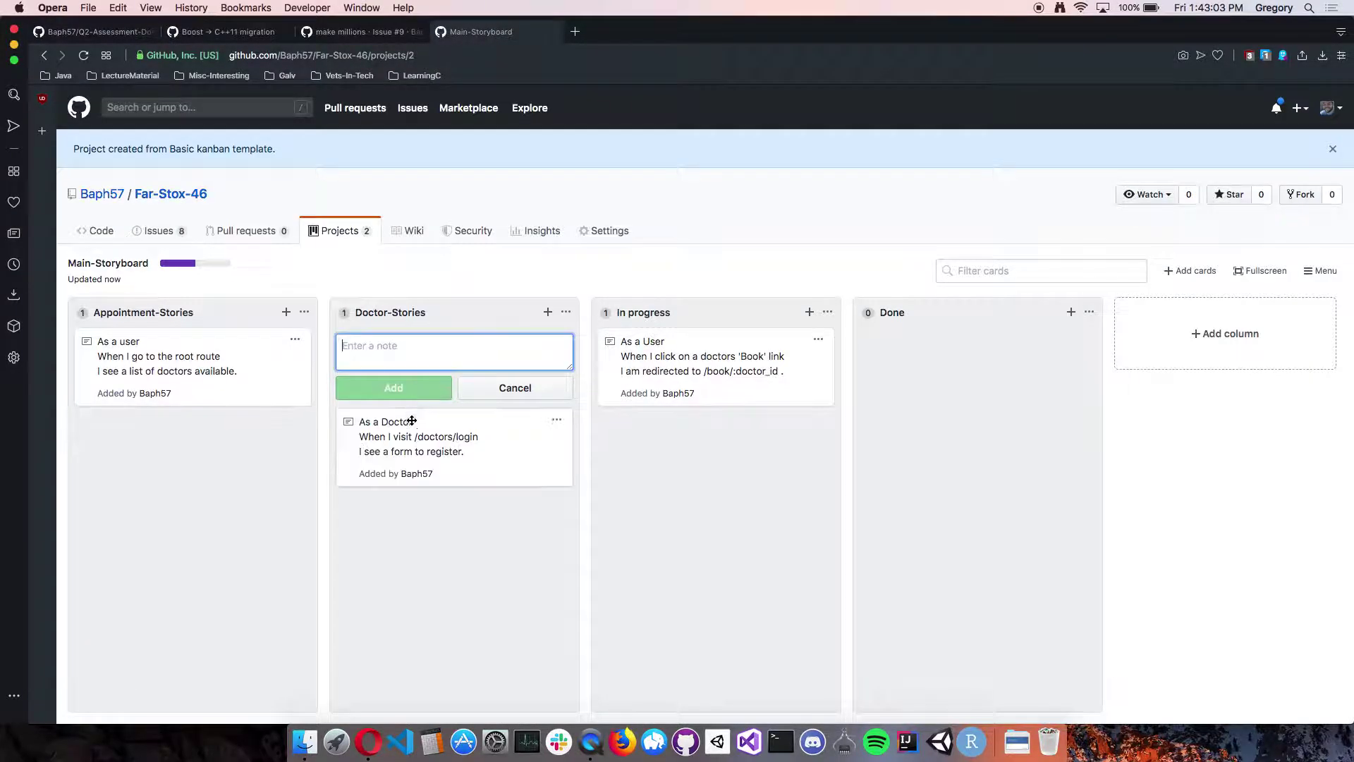
left_click(681, 363)
left_click_drag(681, 374, 649, 372)
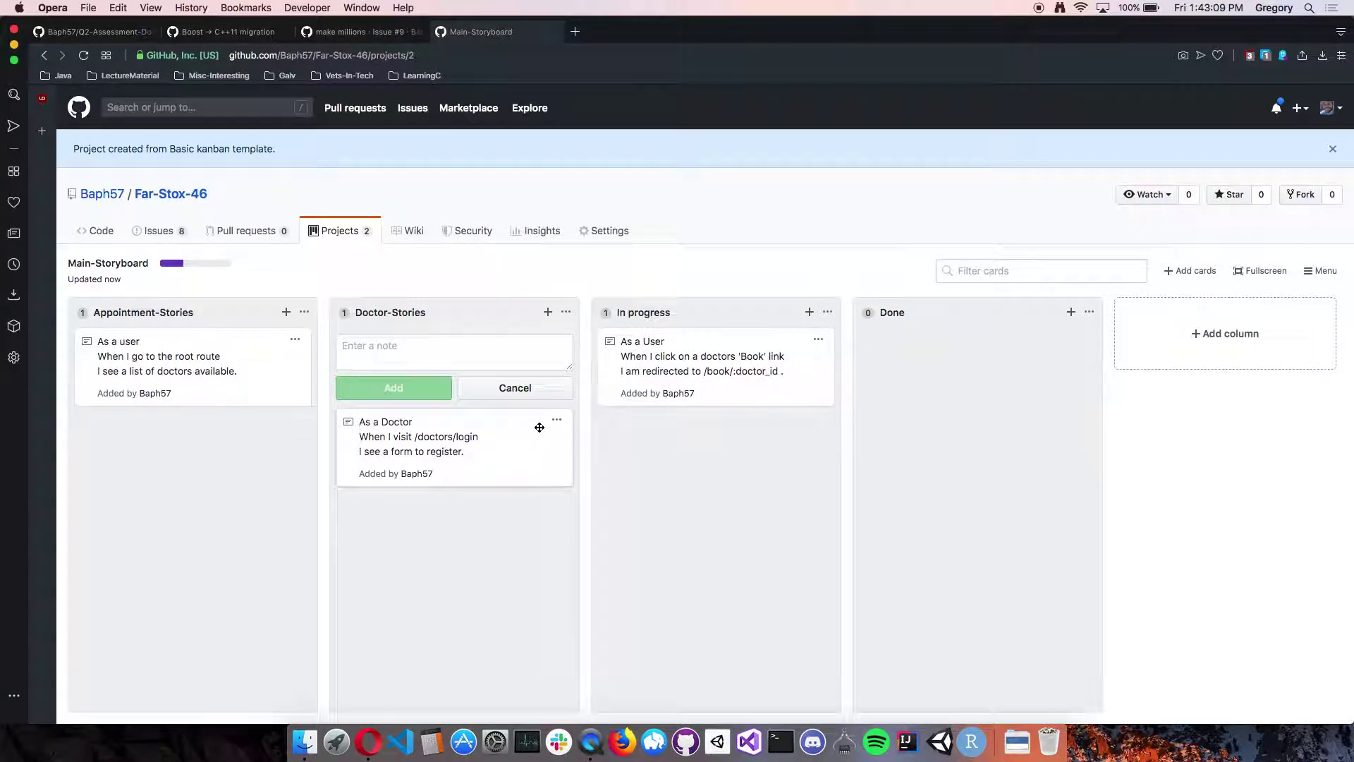
- Add a column named "Stretch" to the board without an automation preset
left_click(1216, 335)
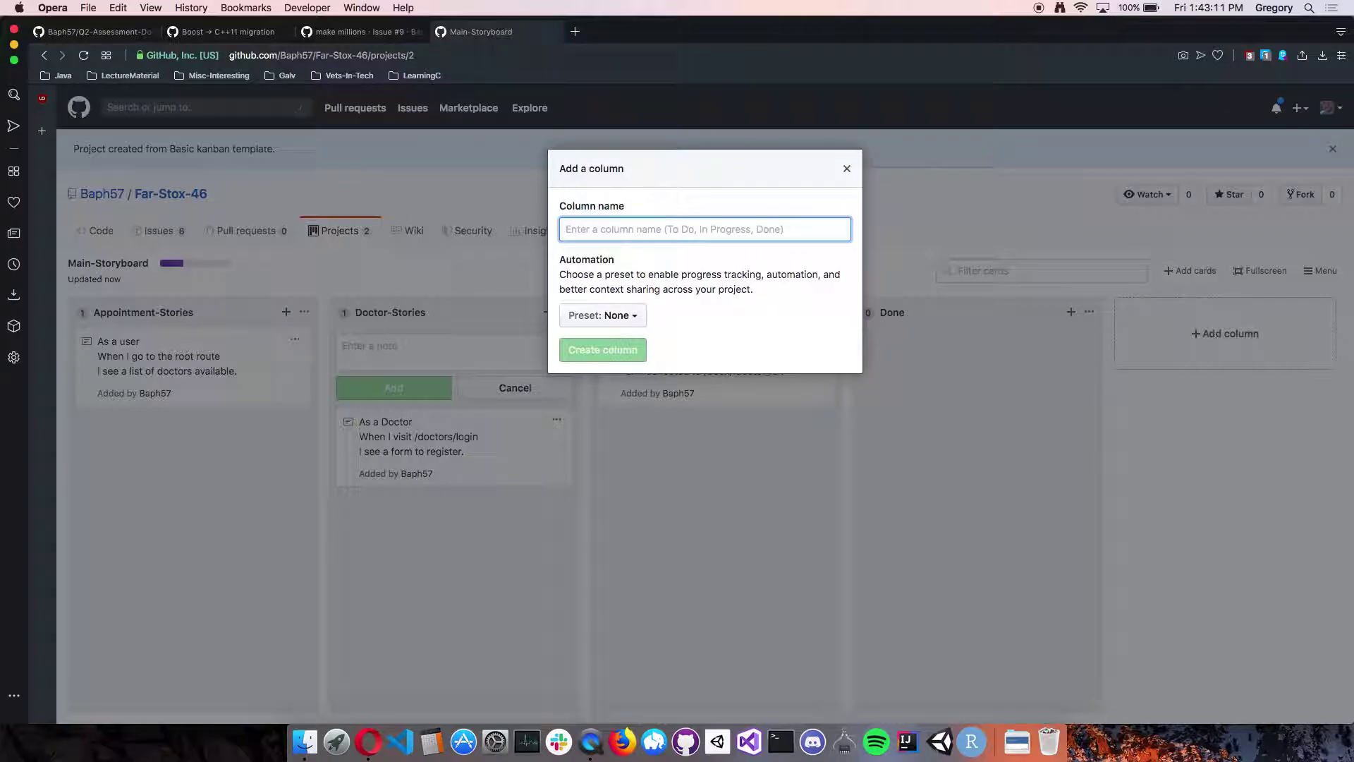
type("Stretch")
key("Return")
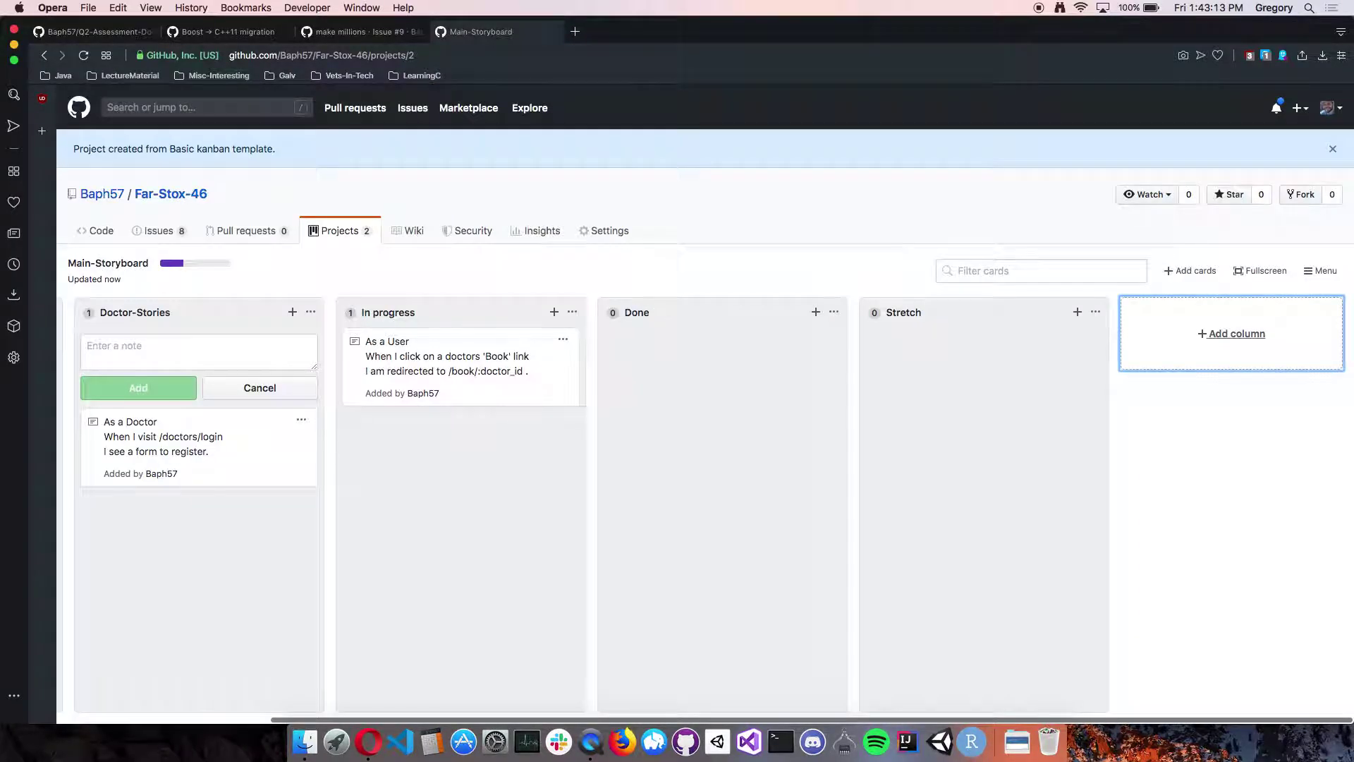
scroll(1100, 449, "left", 4)
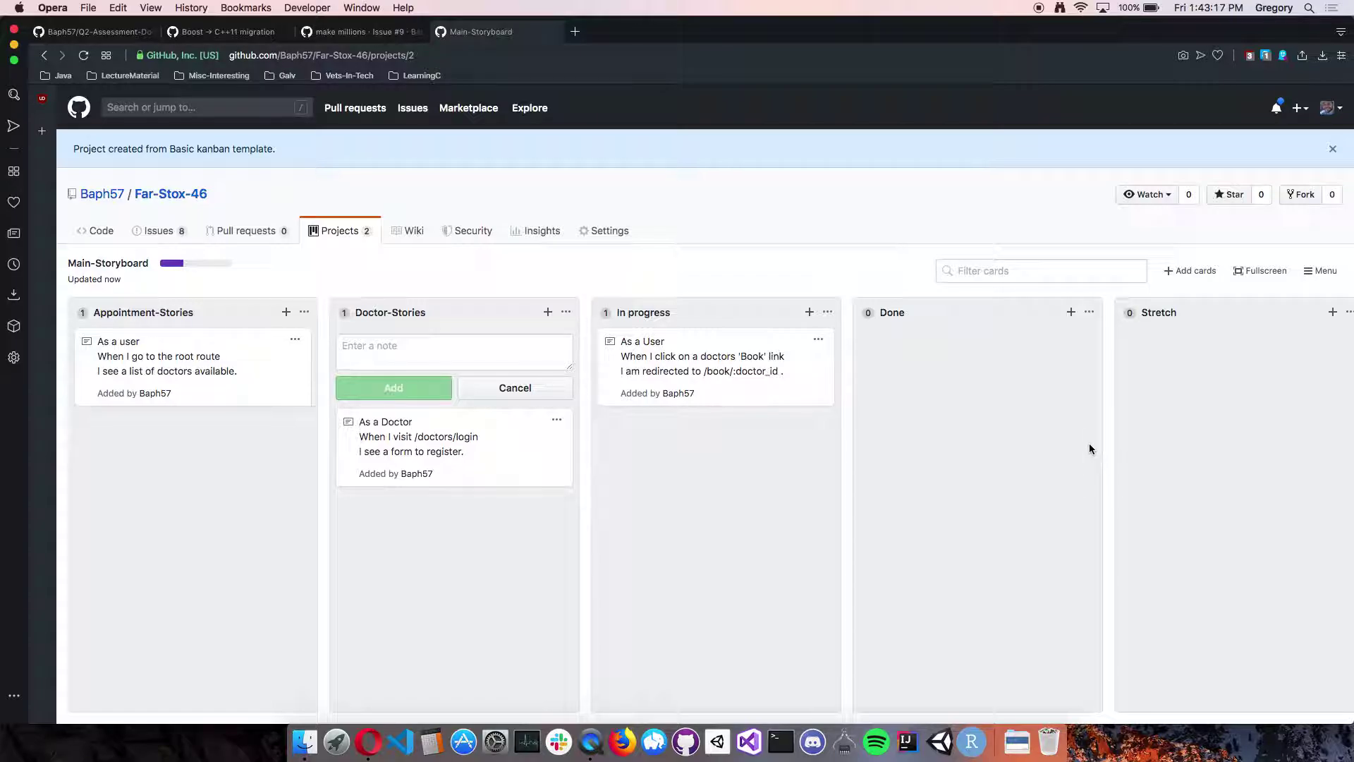
- Add a note to the Stretch column reading "STRETCH:" with "Add google play stuff" on the second line
left_click(1258, 435)
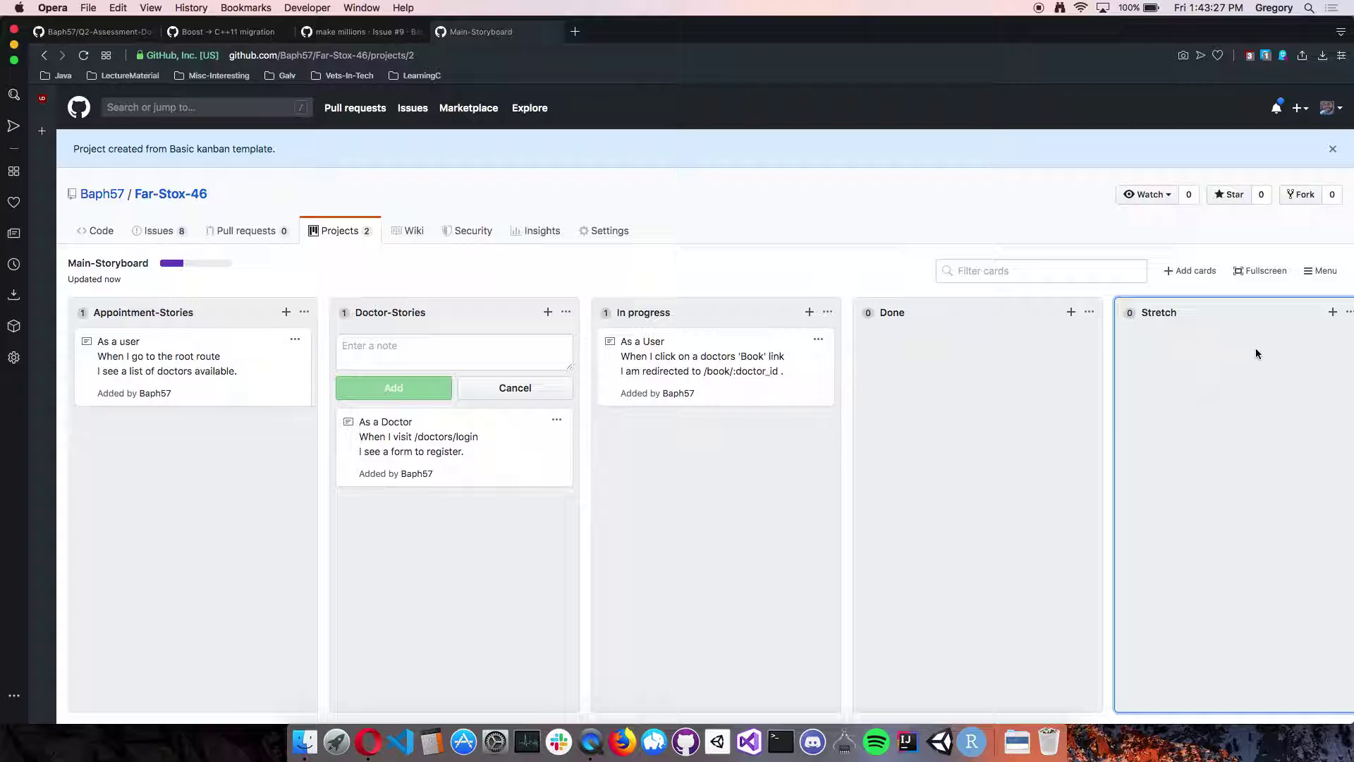
left_click(1332, 314)
type("ST")
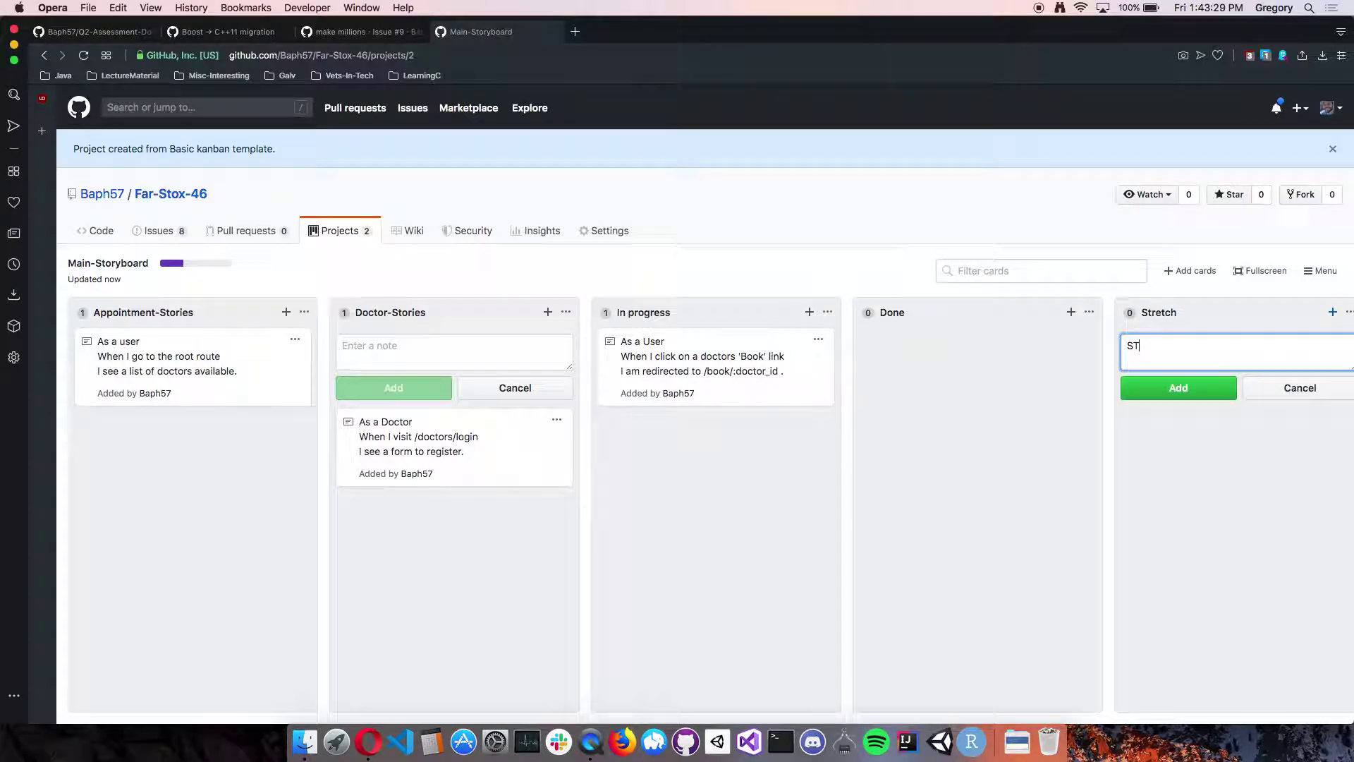
type(":")
key("Return")
type("Add google play stuff")
key("Return")
left_click(1187, 399)
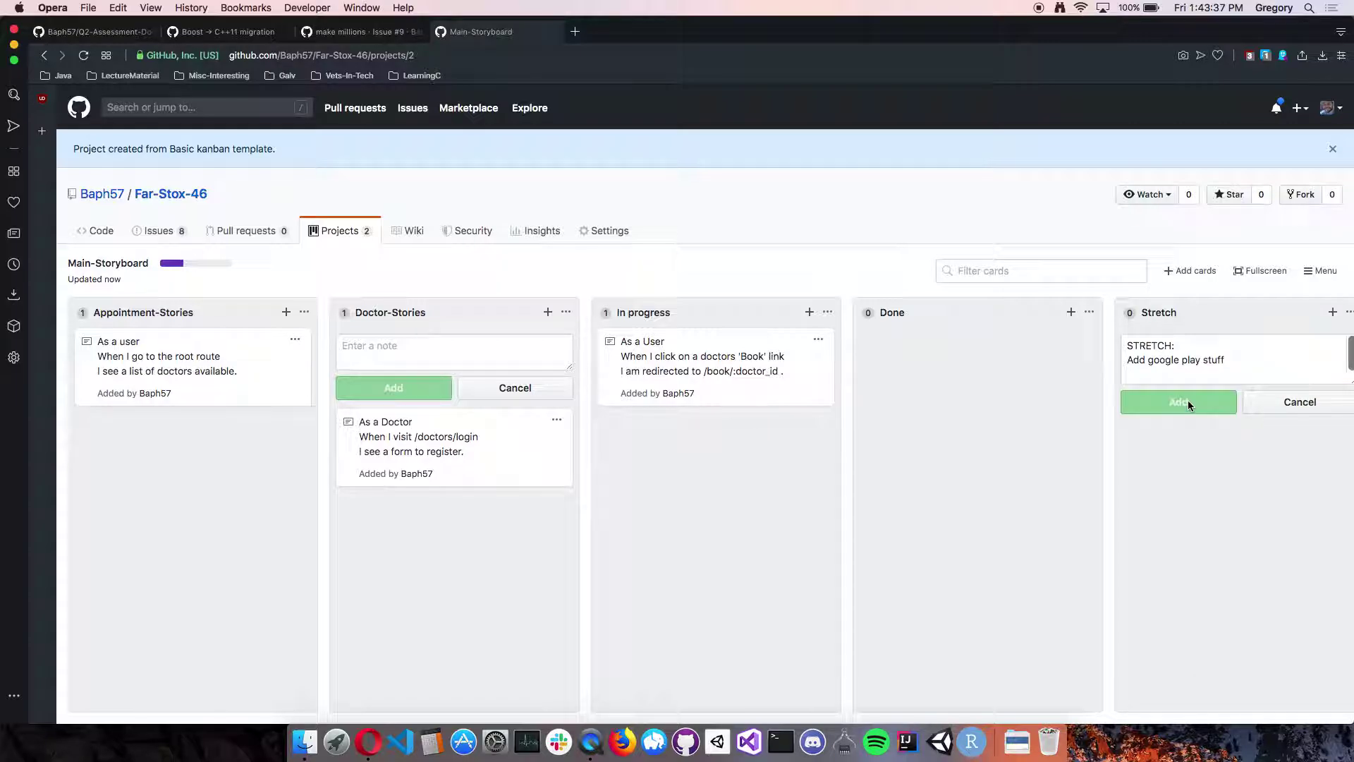
- Move the 'Book' link and /doctors/login cards to Done, the root route card to In progress, and the STRETCH card to Appointment-Stories
left_click_drag(437, 469, 715, 471)
left_click_drag(684, 350, 906, 361)
left_click_drag(132, 382, 1043, 441)
left_click_drag(1174, 448, 127, 471)
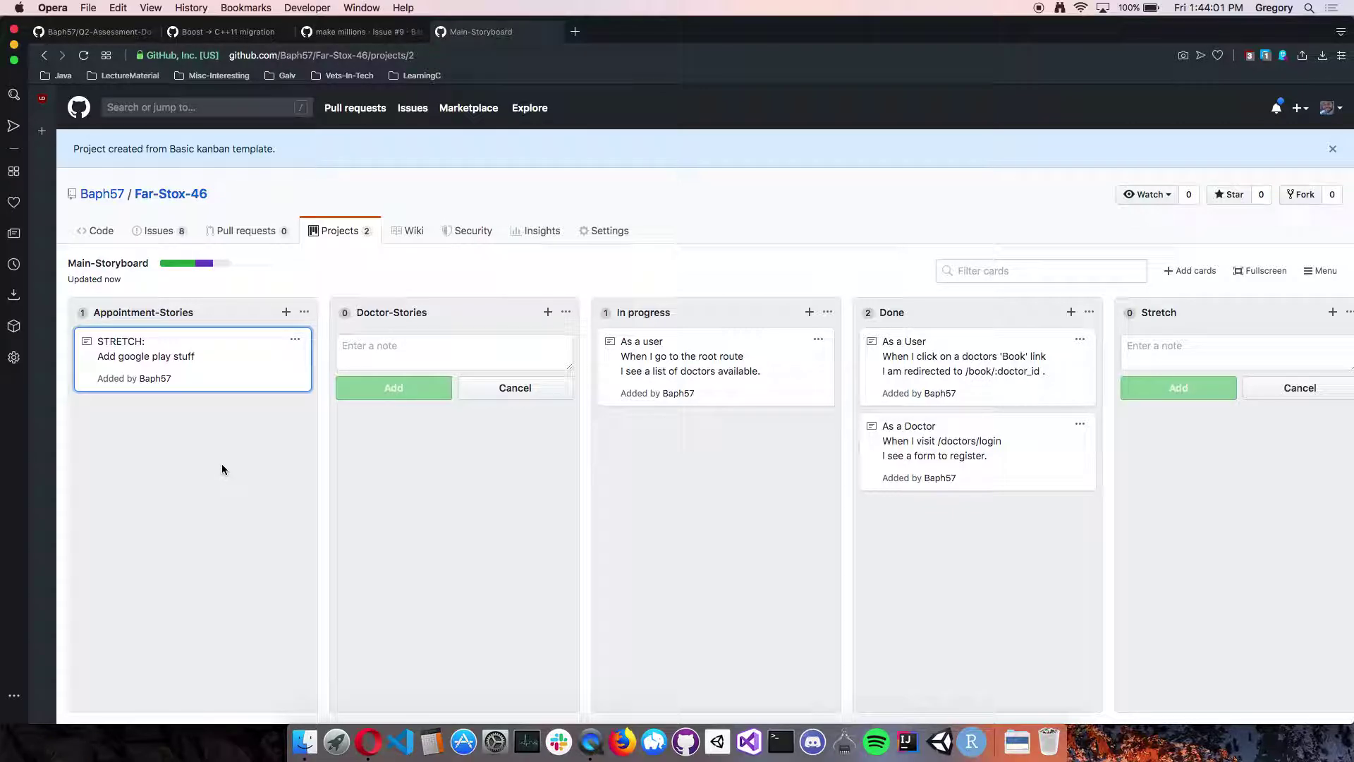
- Add the note "make calculator add function" to Appointment-Stories and close the note entry
left_click(285, 312)
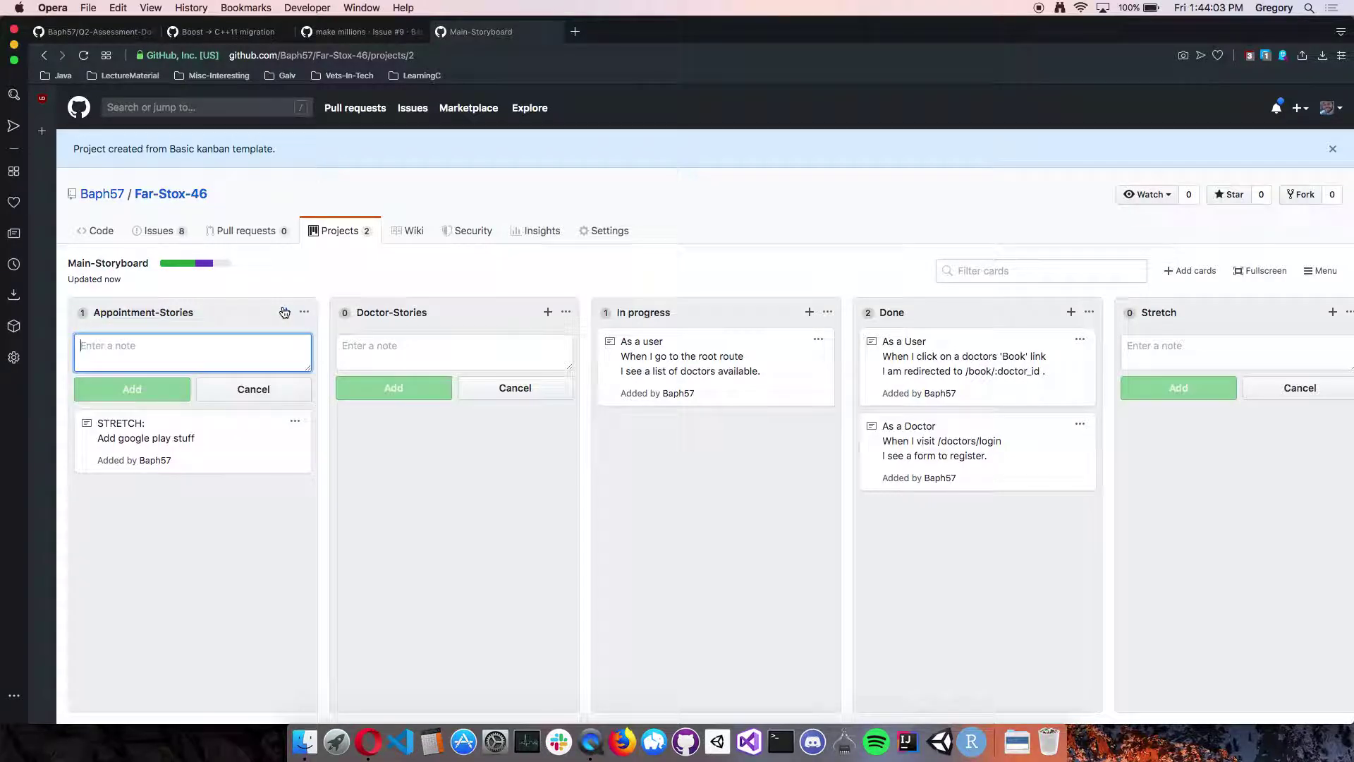
type("make calcu")
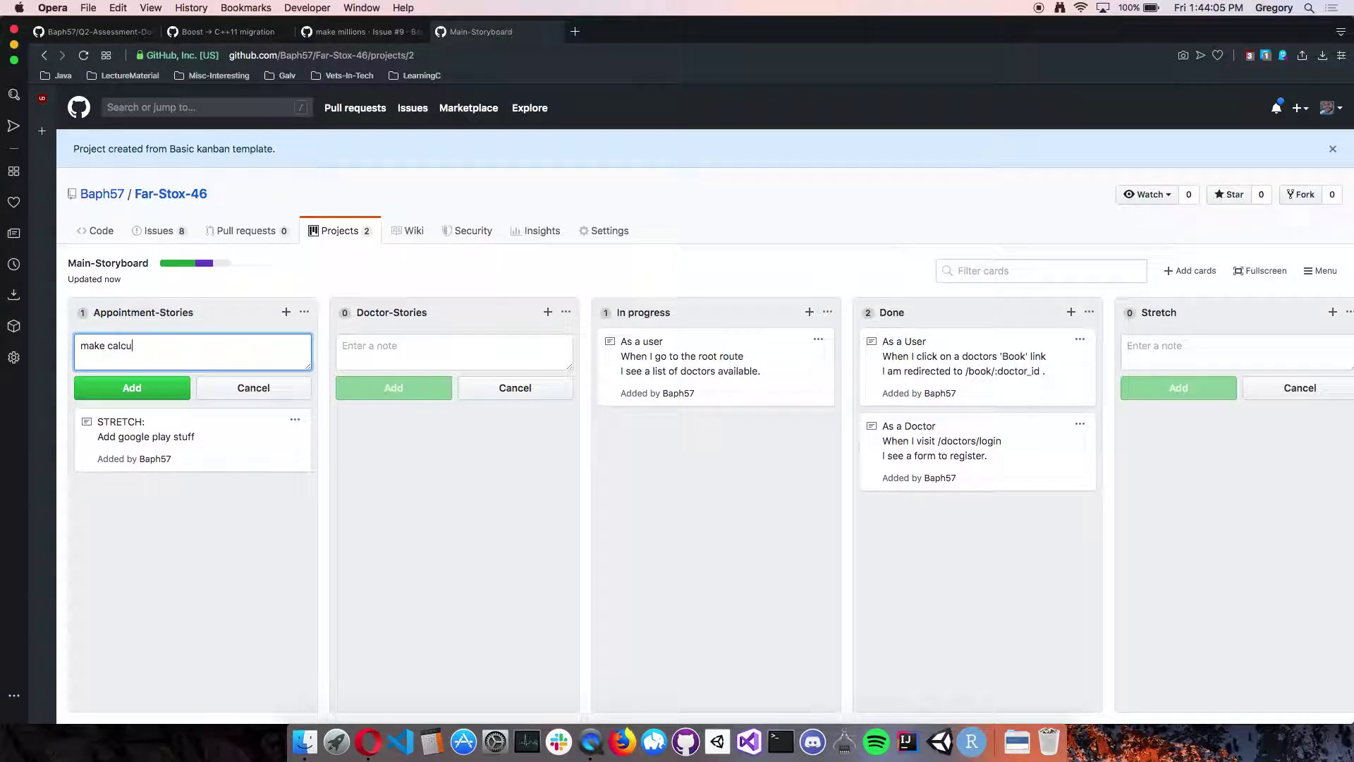
type("lator add function")
left_click(134, 388)
left_click(286, 312)
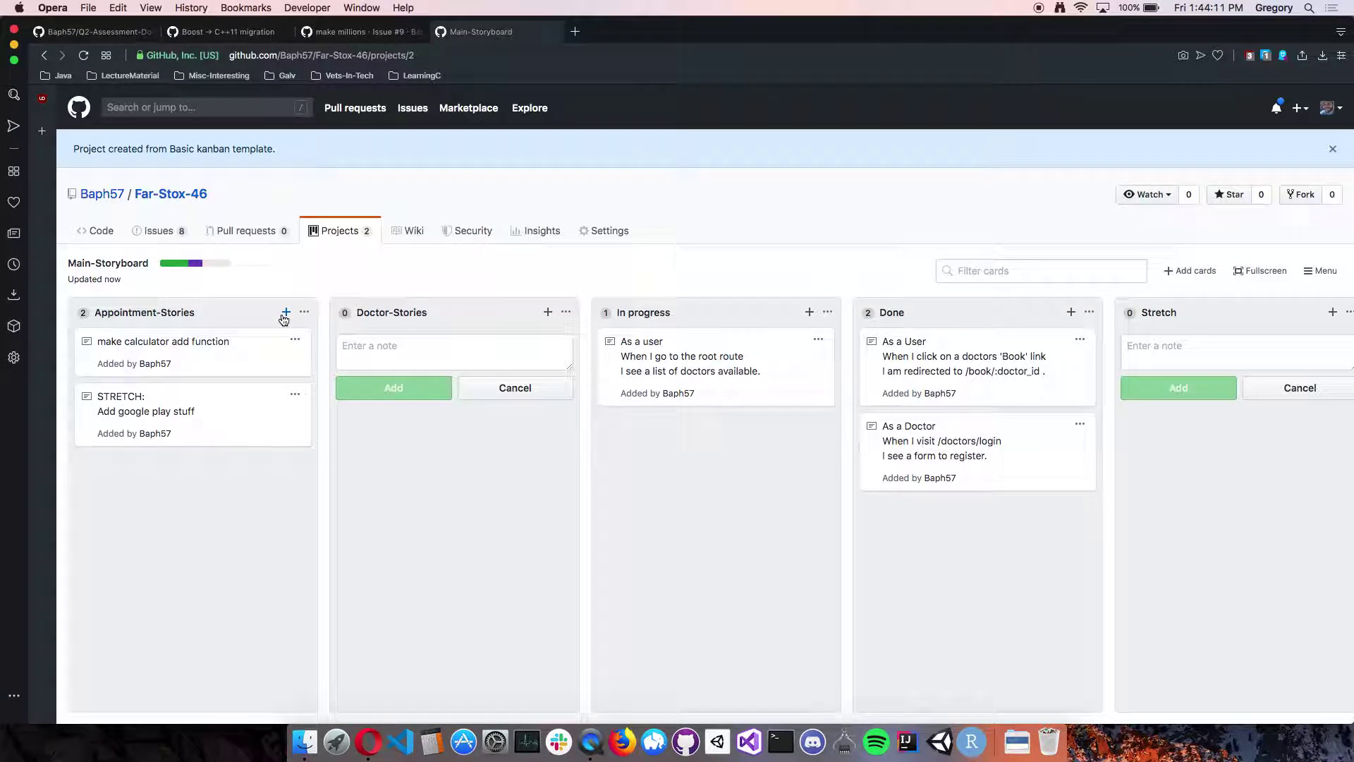
left_click_drag(214, 343, 192, 356)
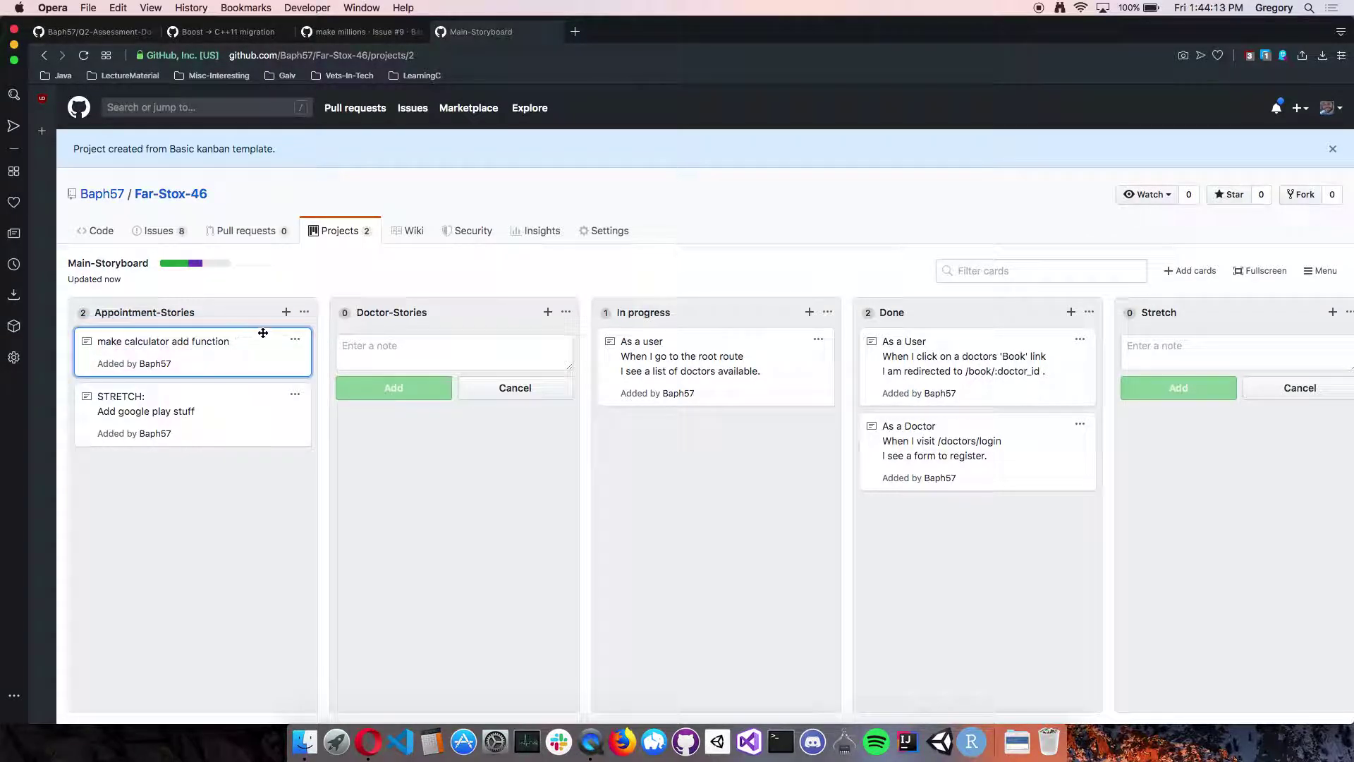
left_click(292, 339)
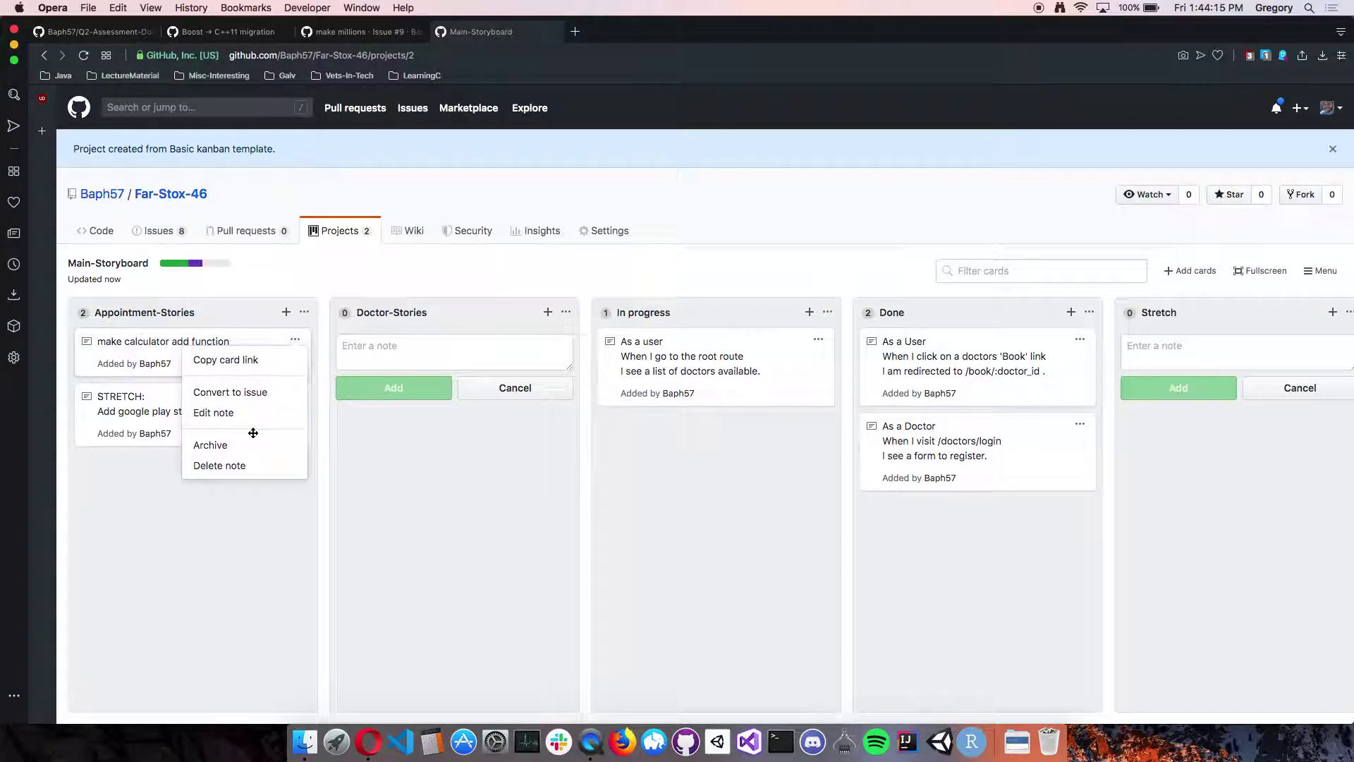
left_click(267, 359)
- Add the note "make calculator subtract function" to Appointment-Stories
left_click(282, 311)
type("m")
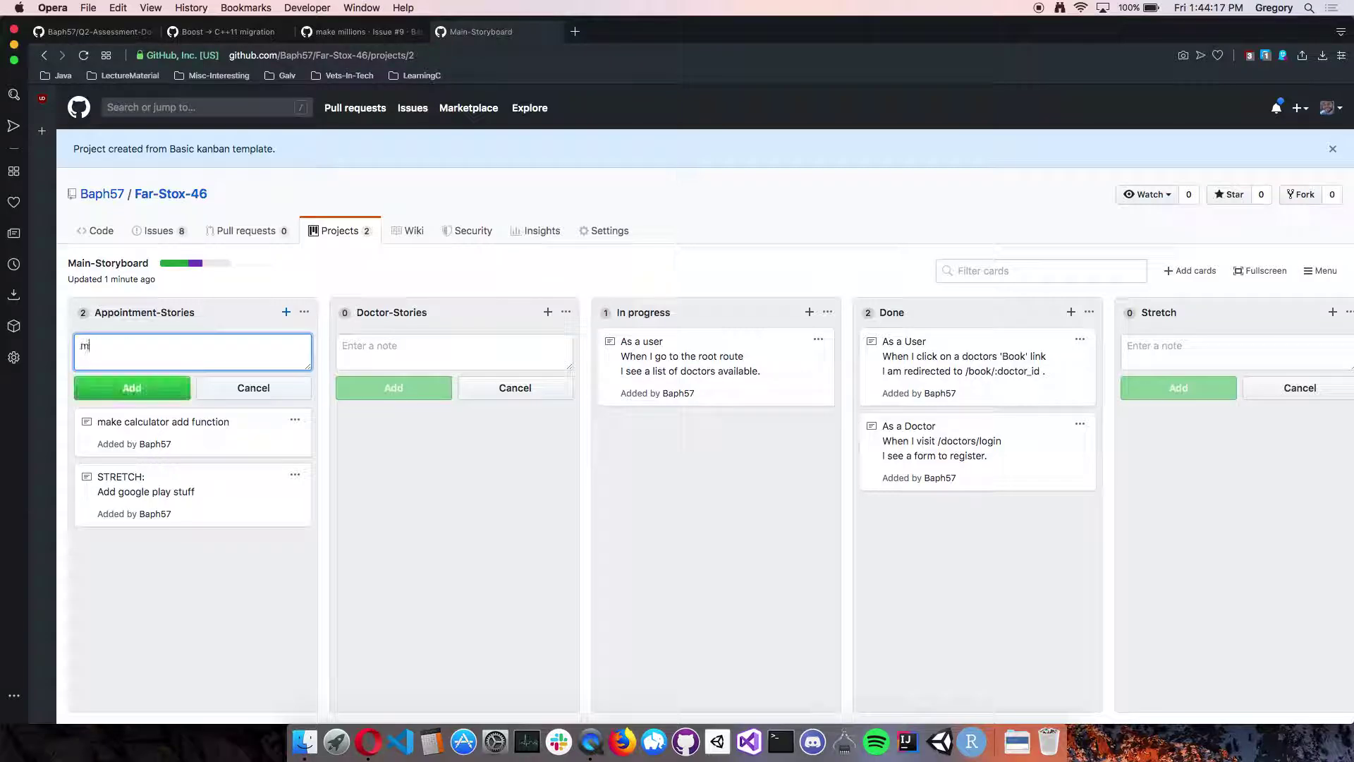
type("ake calculator subtract function")
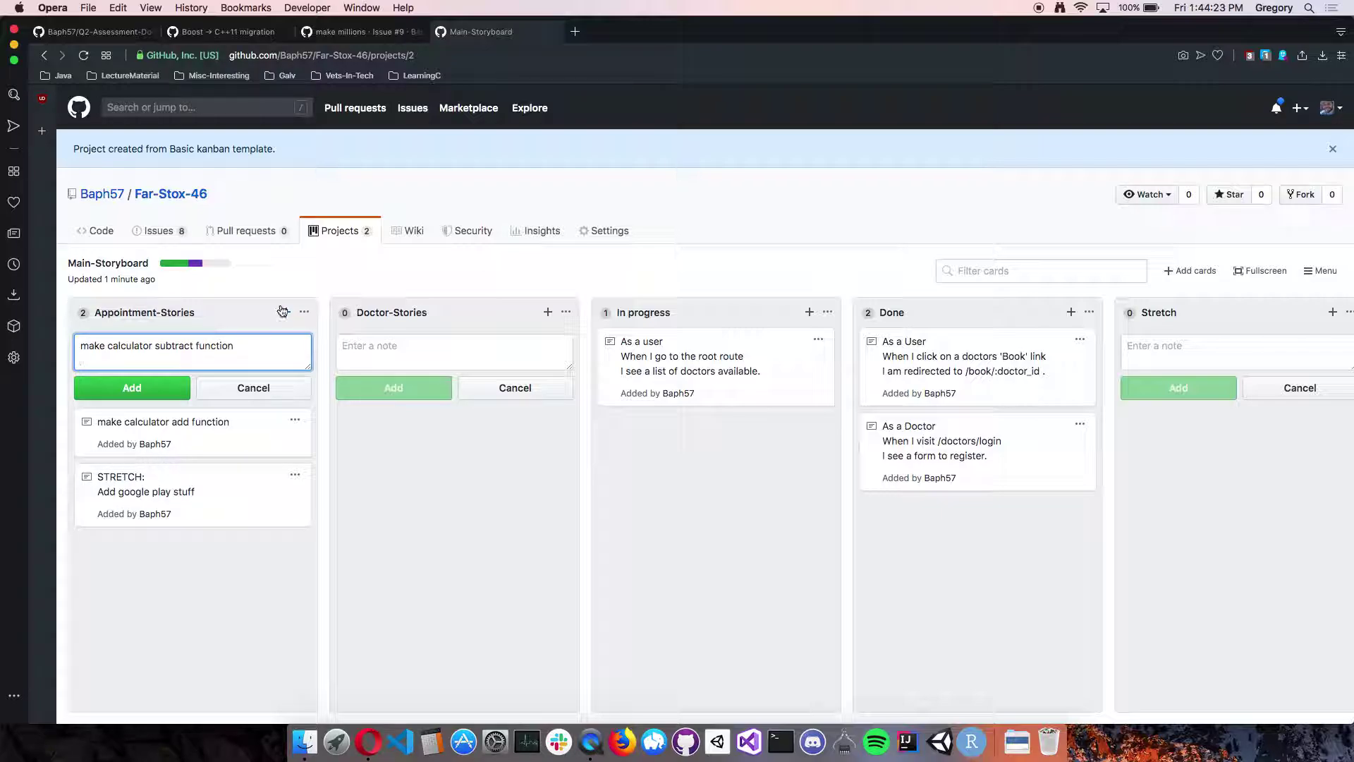
left_click(161, 385)
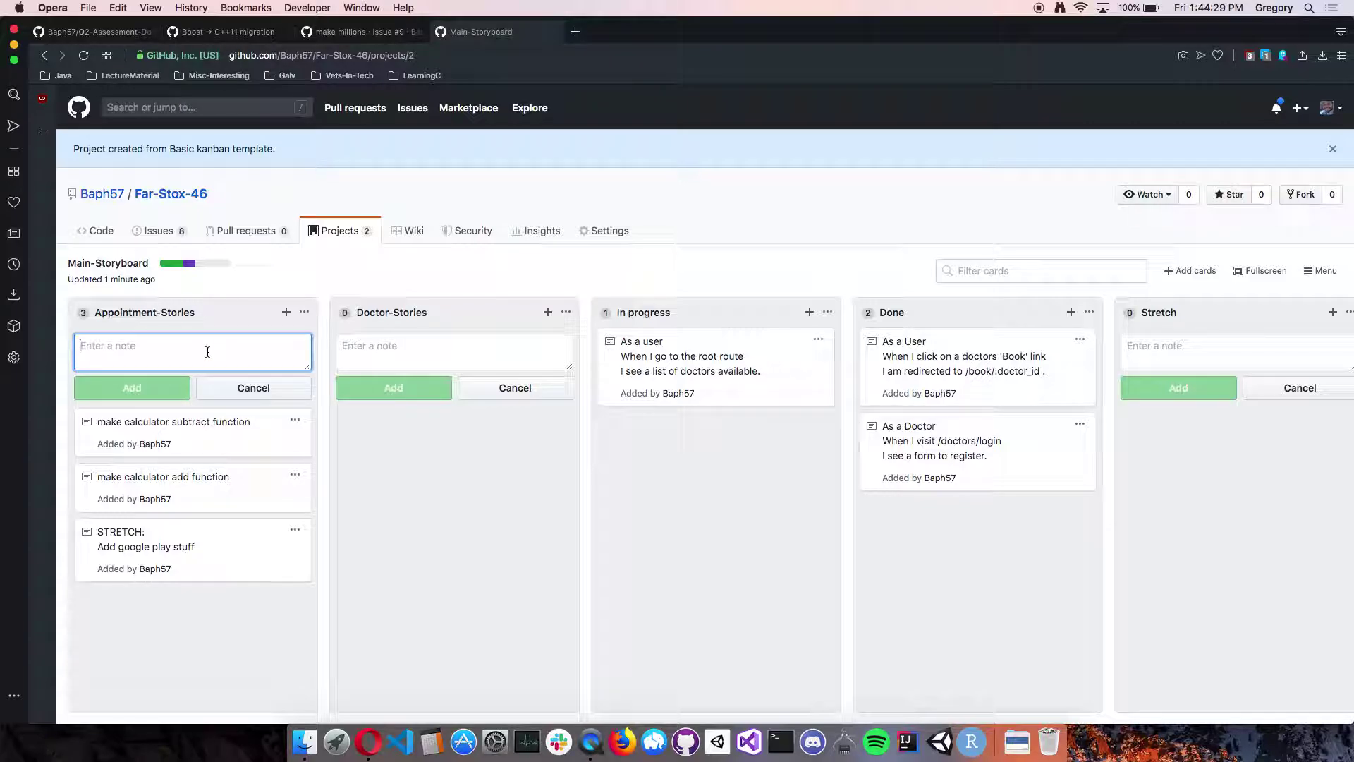
- Add the note "Actually code the calculator" to Appointment-Stories
type("Actually co")
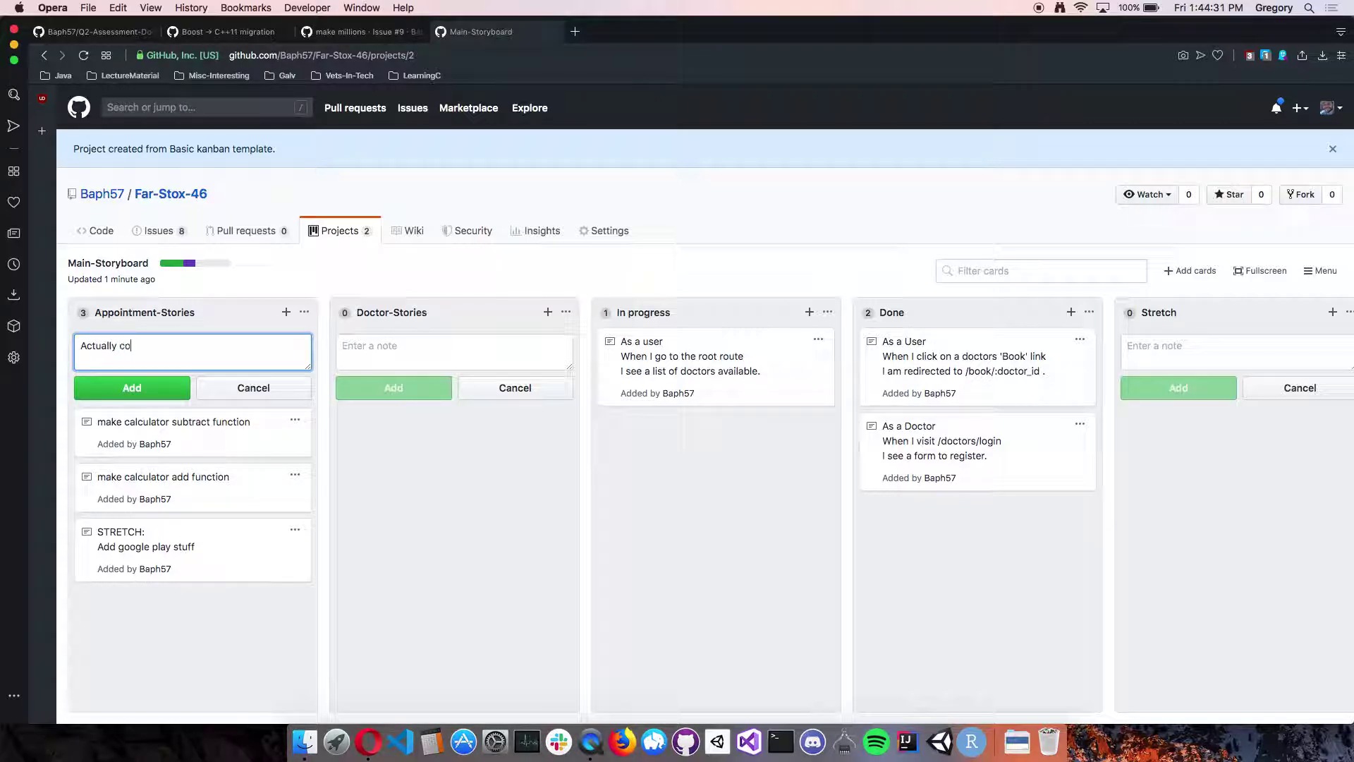
type("de the calculator")
left_click(113, 388)
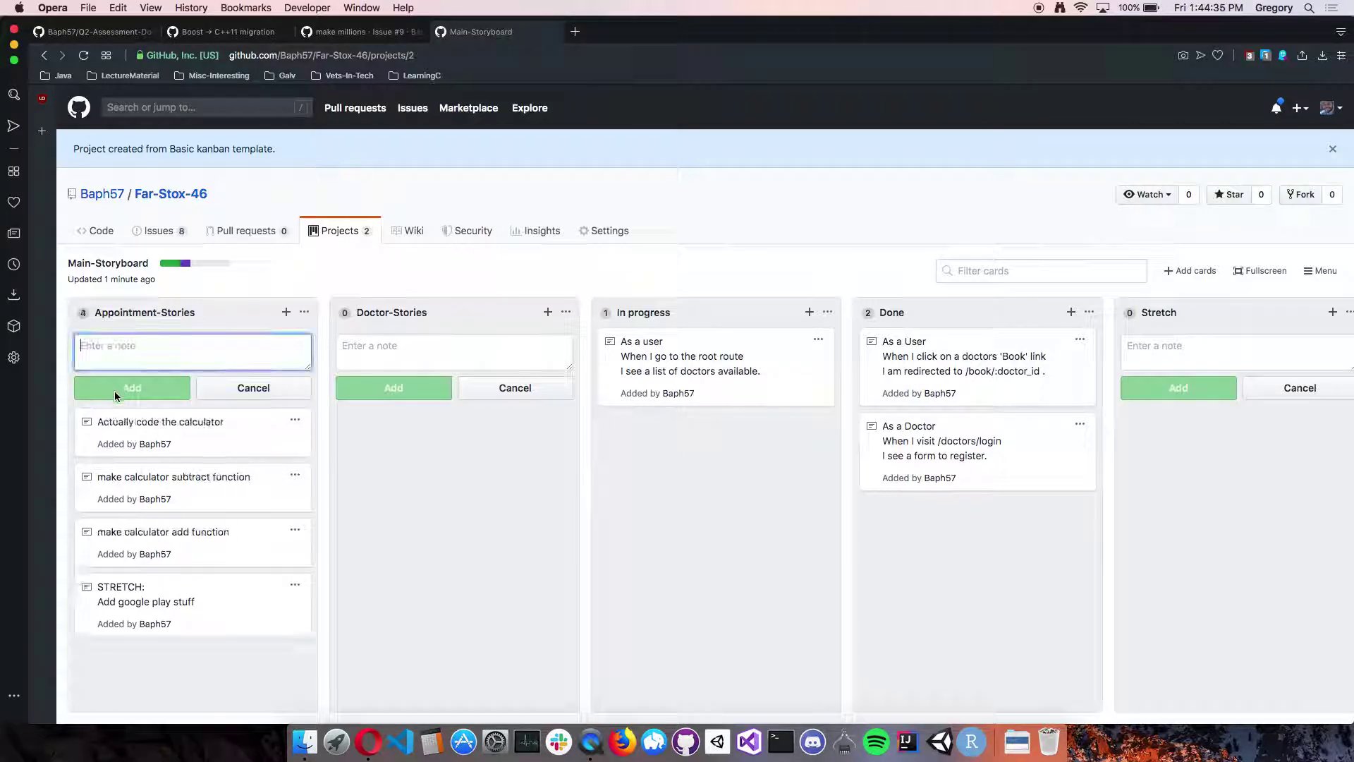
- Move the "Actually code the calculator" card from Appointment-Stories to In progress
left_click_drag(184, 445, 172, 438)
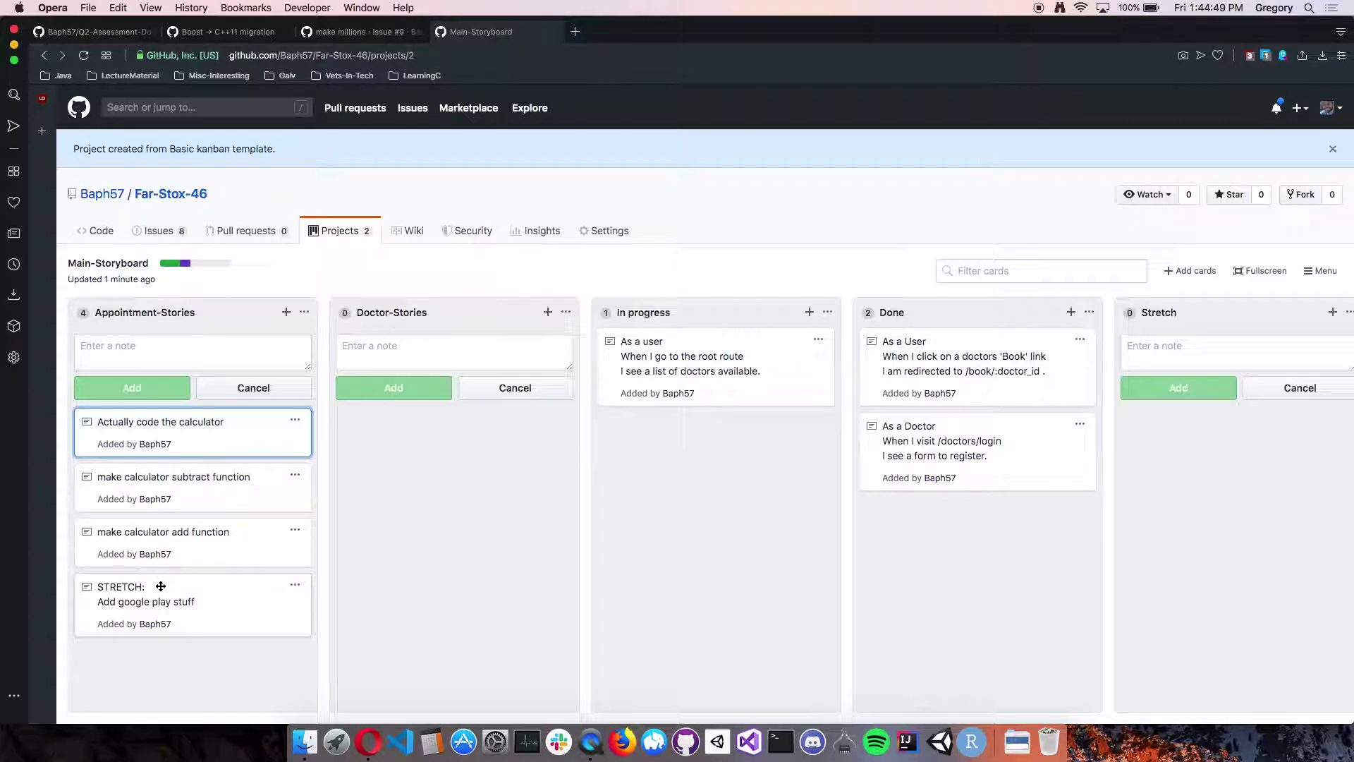
left_click_drag(170, 426, 708, 463)
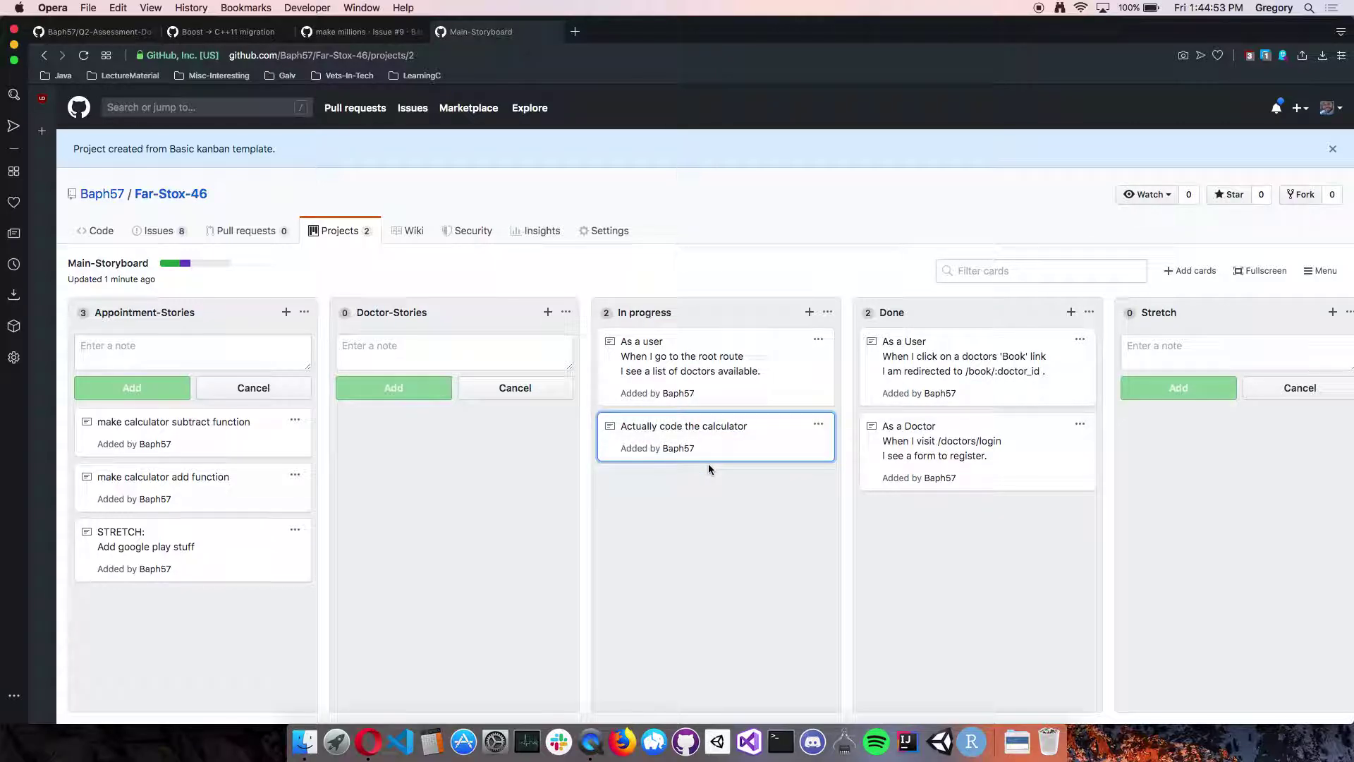
- Move "Actually code the calculator" from In progress to Done, and "make calculator subtract function" from Appointment-Stories to In progress
left_click_drag(802, 465, 955, 484)
left_click_drag(191, 438, 712, 438)
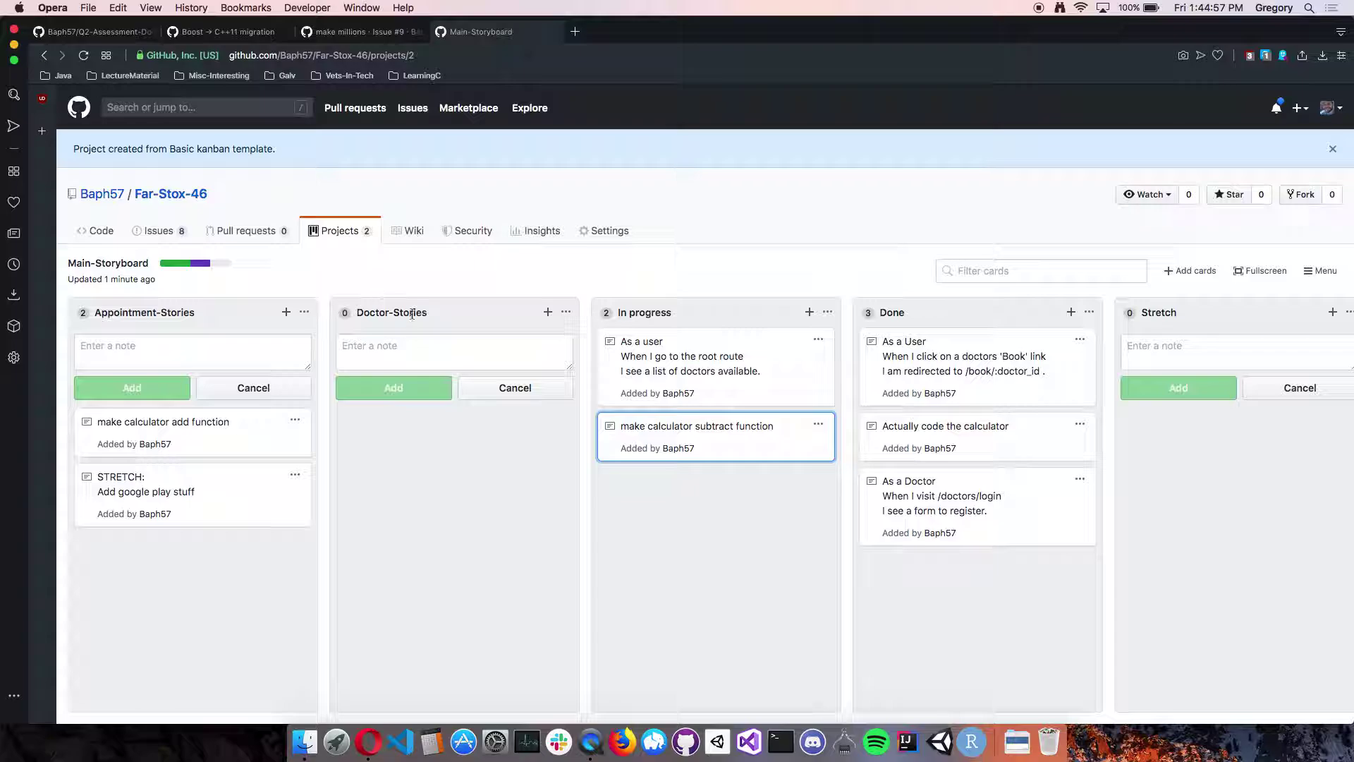
left_click_drag(442, 293, 407, 317)
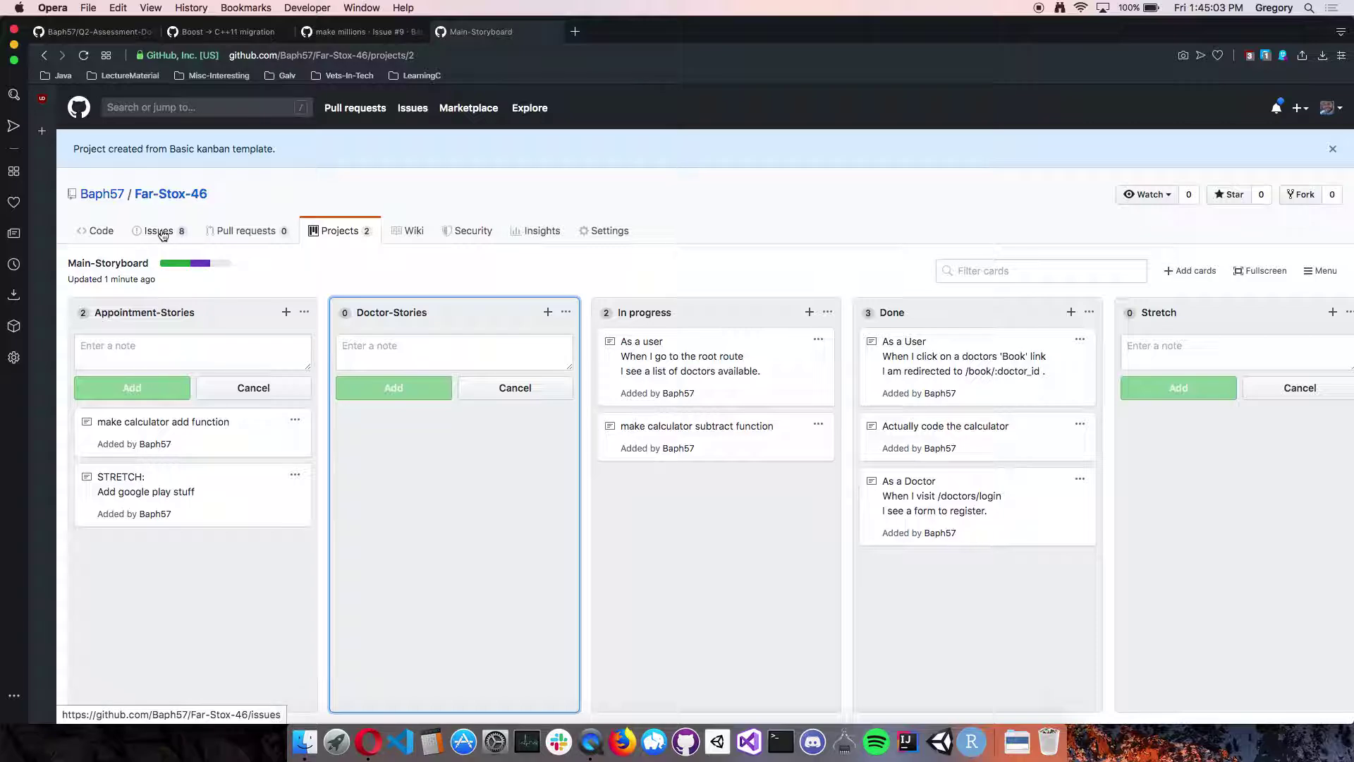
- Return to the repository's project list, look at Main-Storyboard again, and open the test project board
left_click(332, 233)
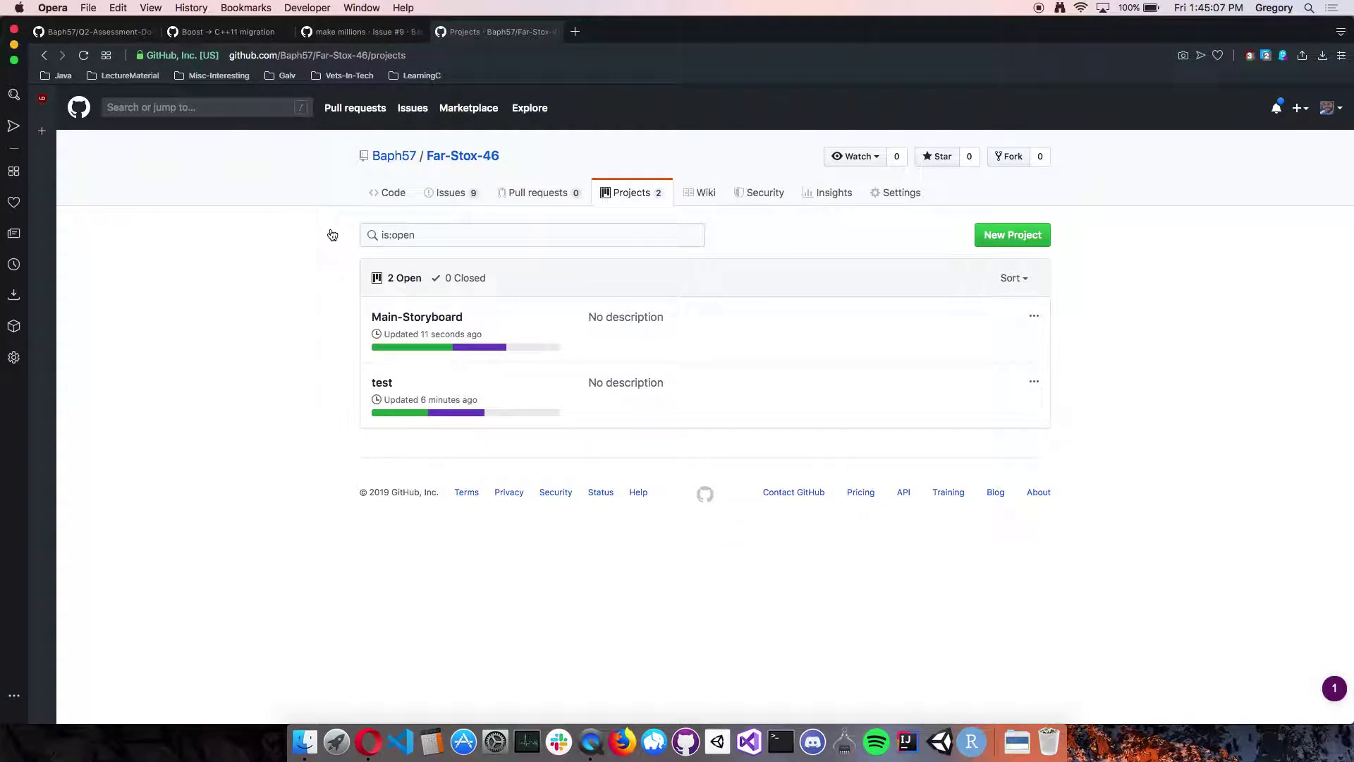
left_click(428, 318)
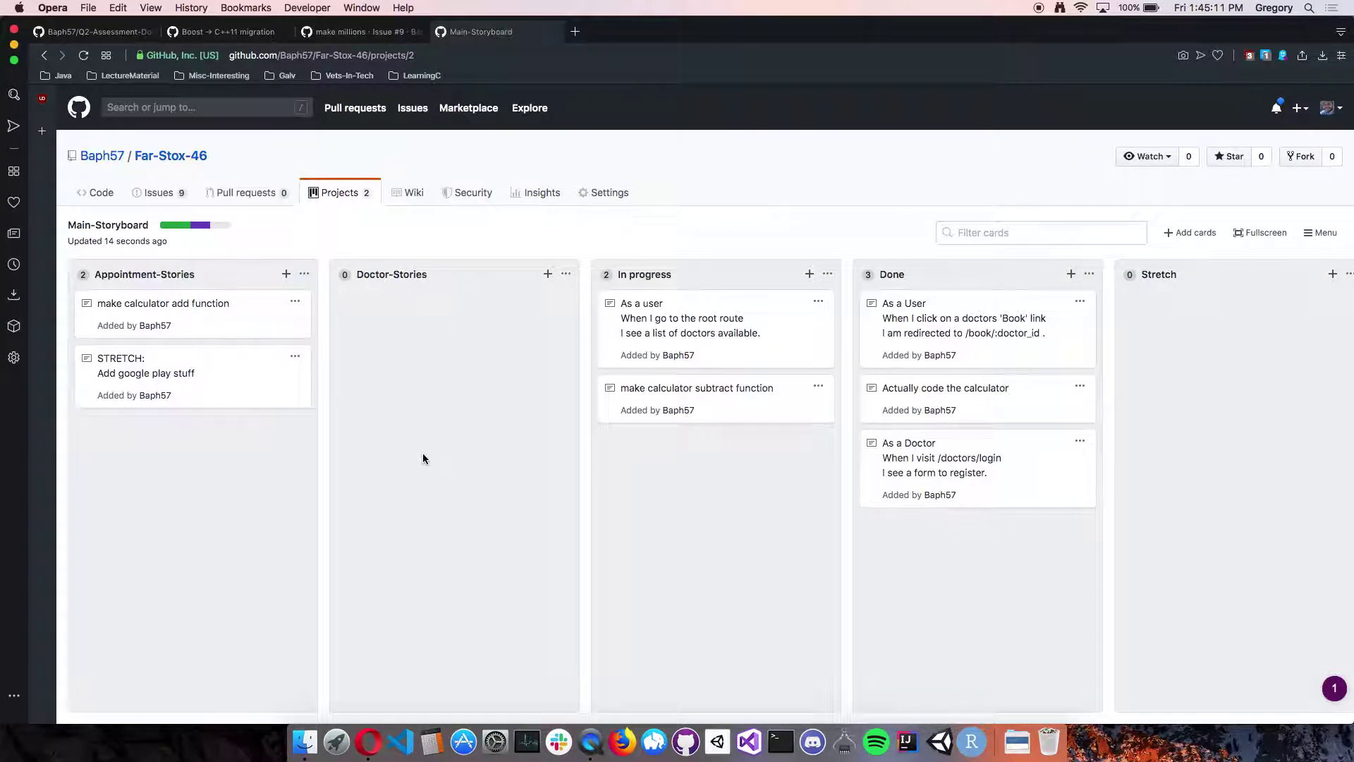
left_click(44, 57)
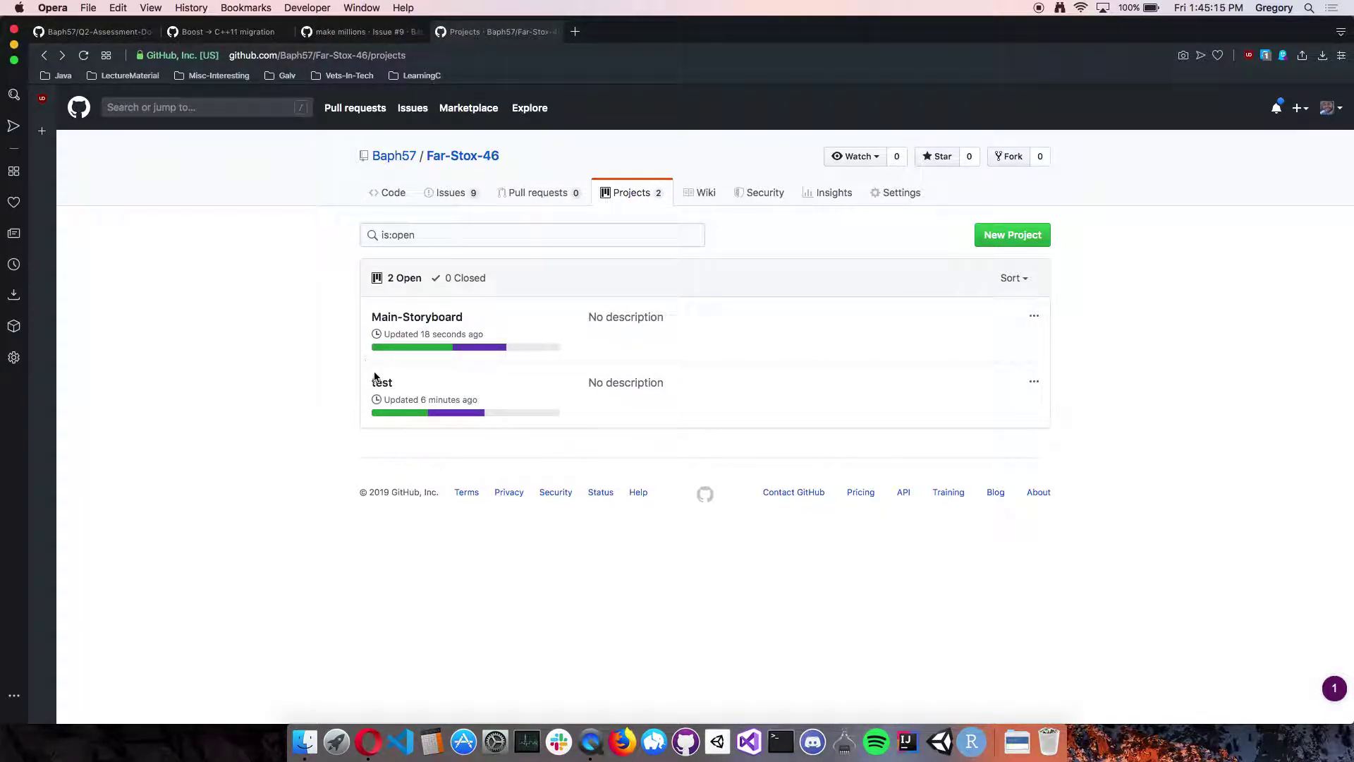
left_click(384, 389)
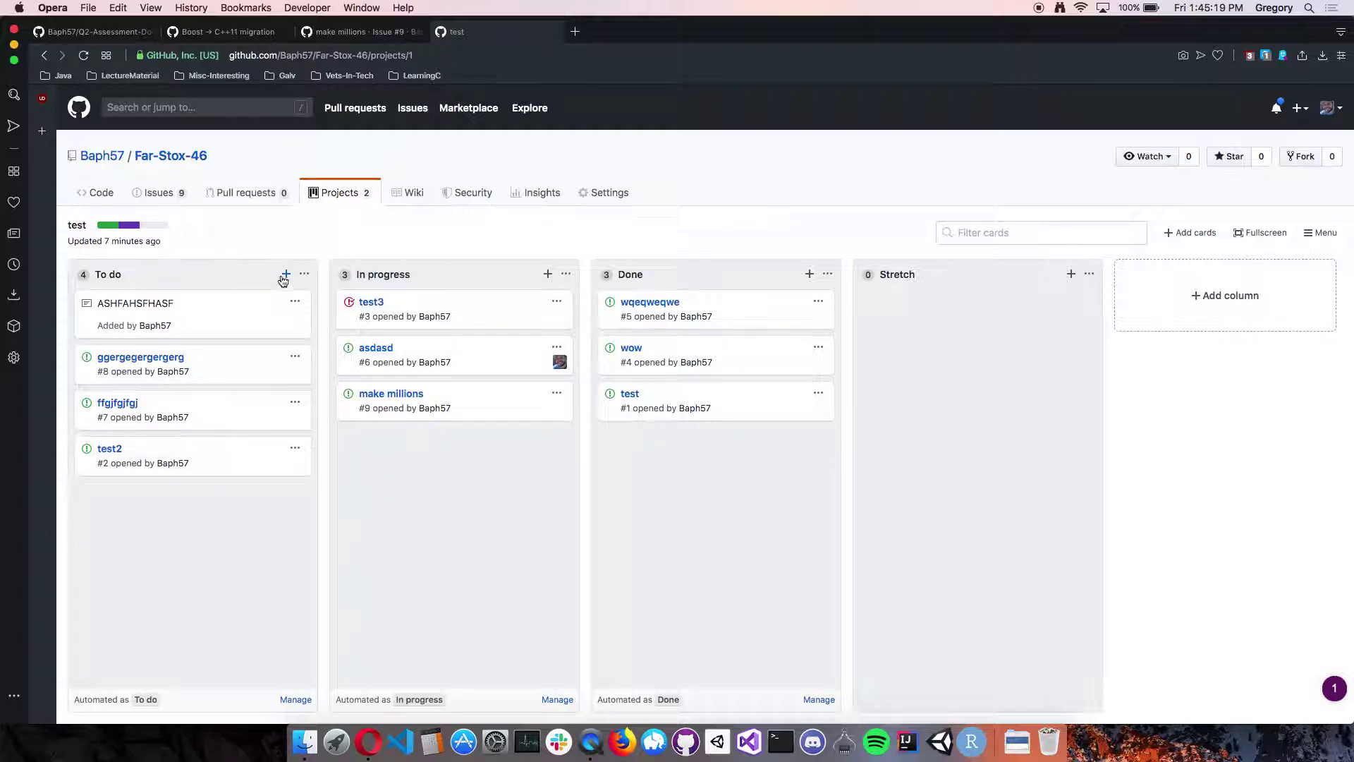
- Delete the Stretch column from the test project board
left_click(1089, 274)
left_click(1035, 402)
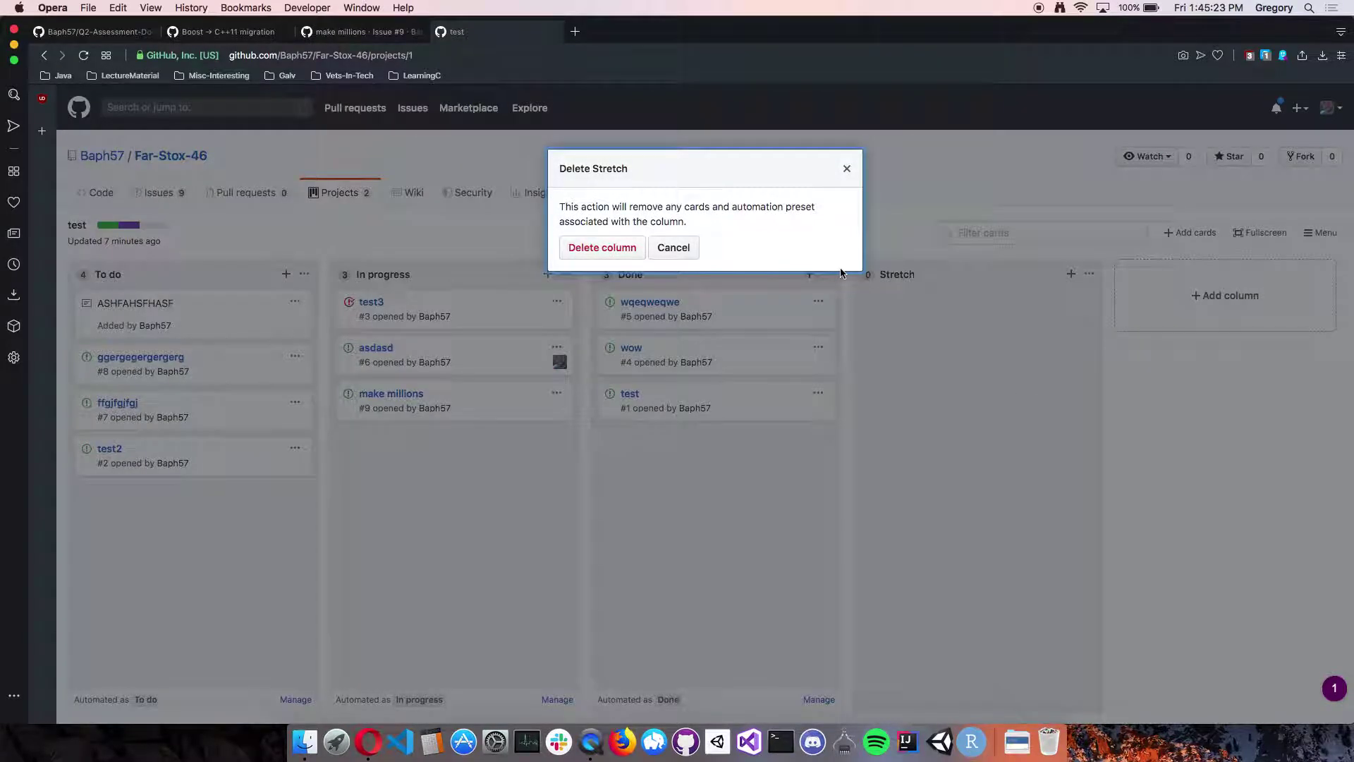
left_click(582, 249)
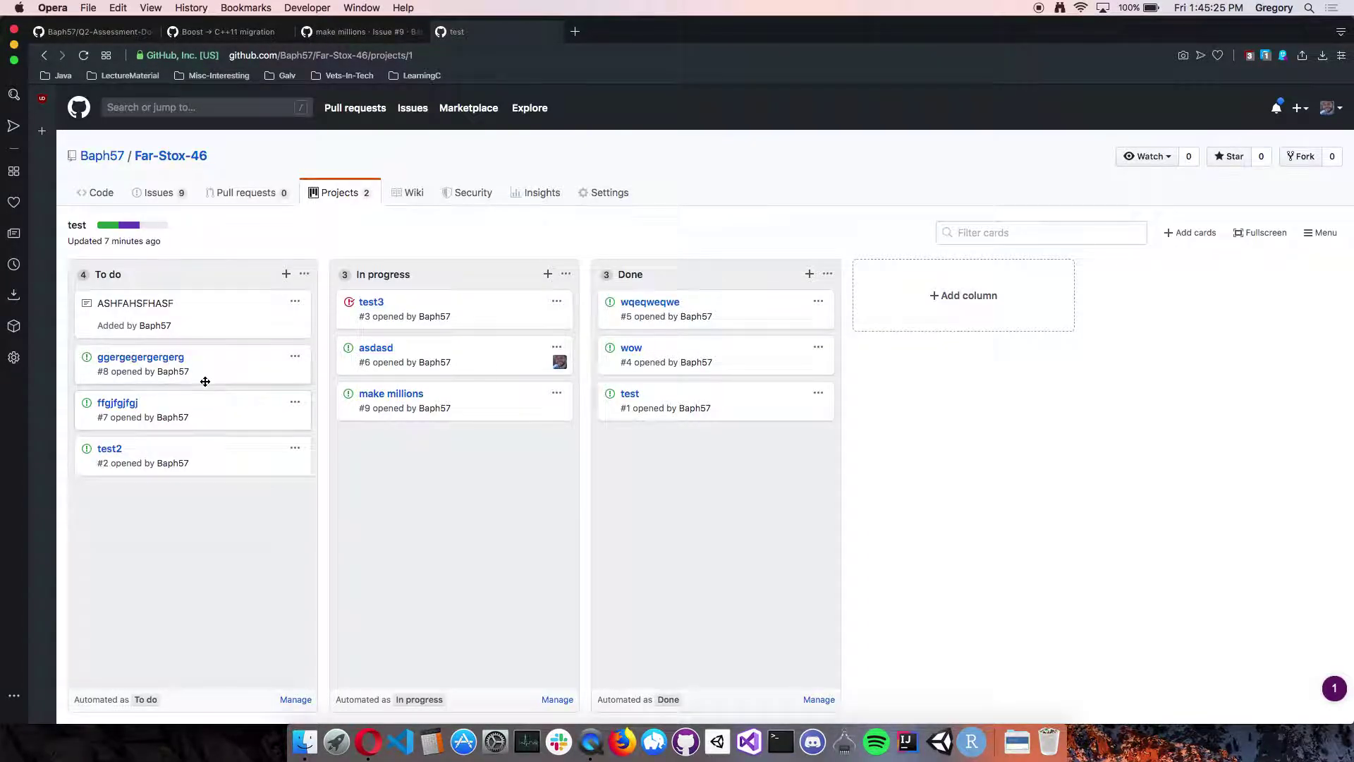
- Add the note "agjasgjasjga" to To do and move its card below "make millions" in In progress
left_click(286, 274)
type("agjasgjasjga")
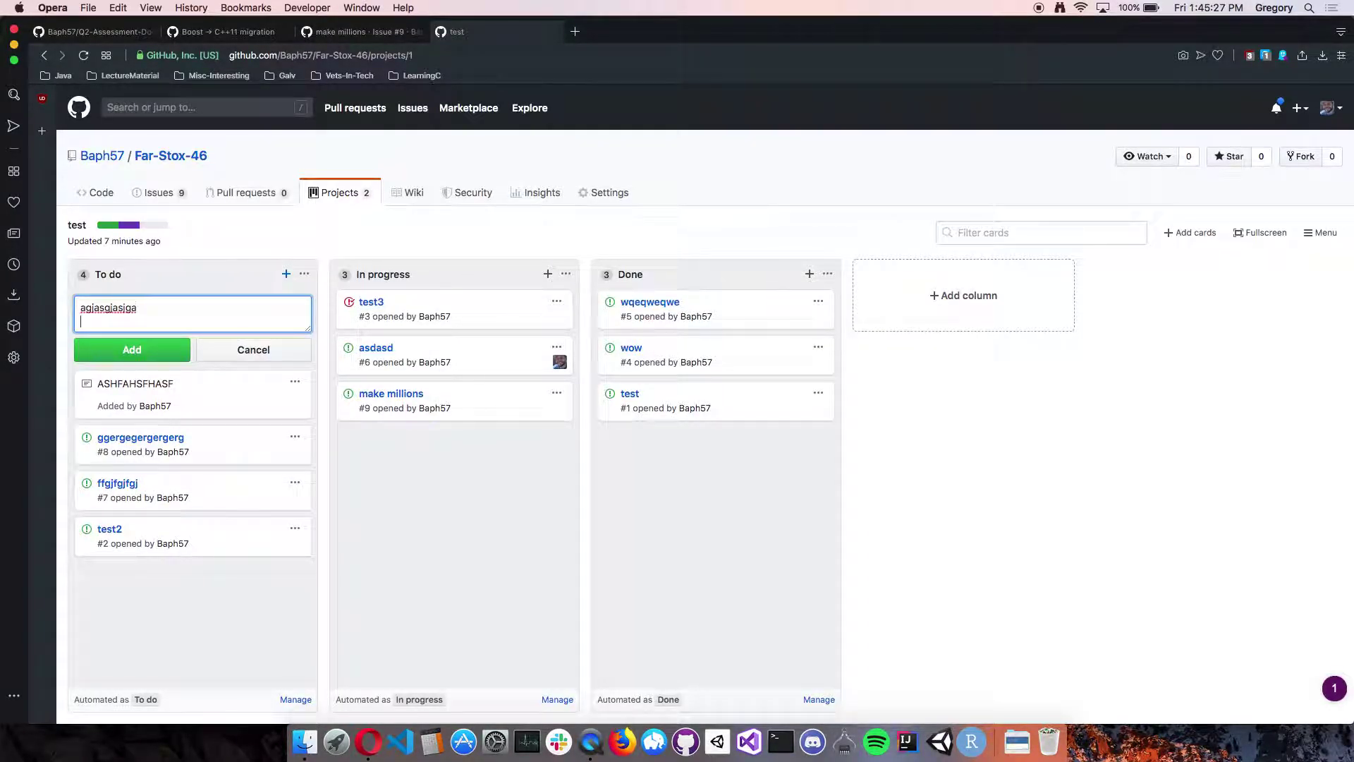
left_click(132, 349)
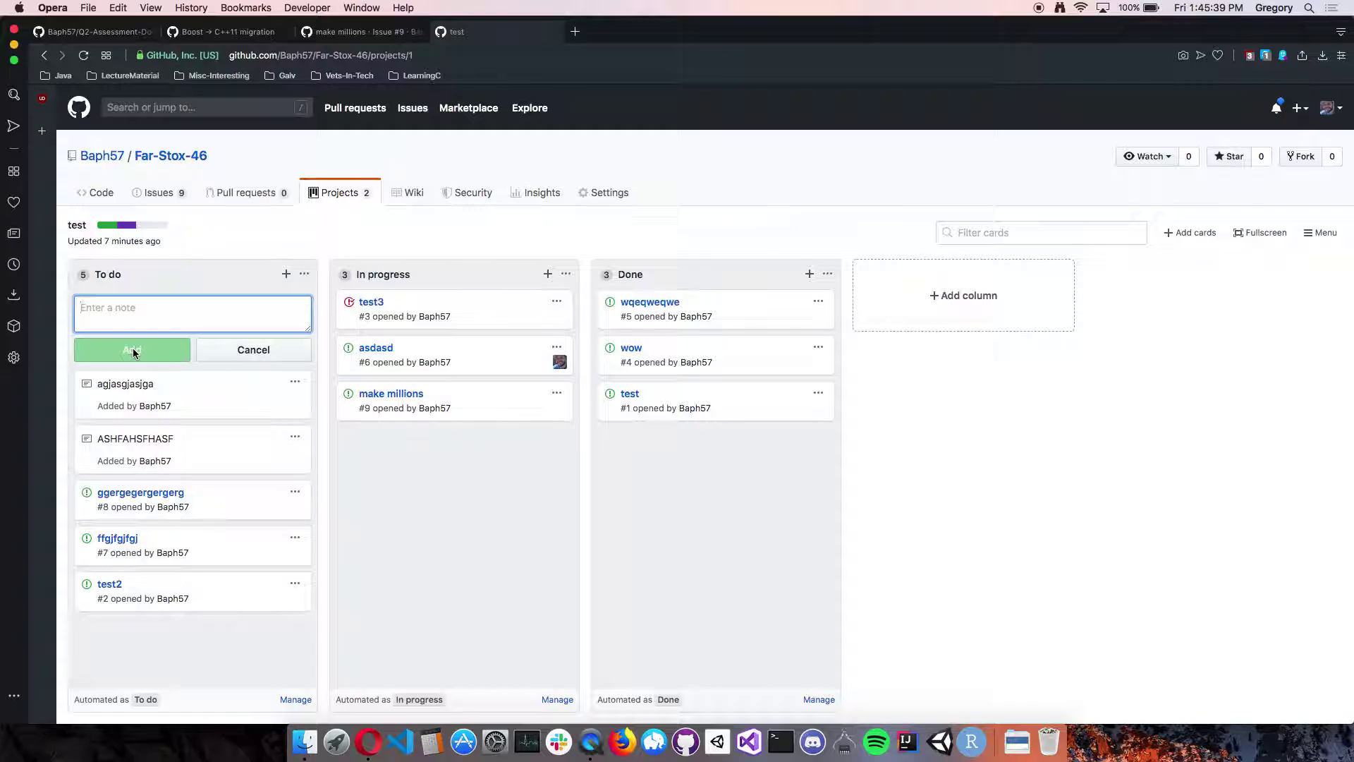
left_click_drag(166, 408, 471, 523)
left_click_drag(444, 438, 463, 464)
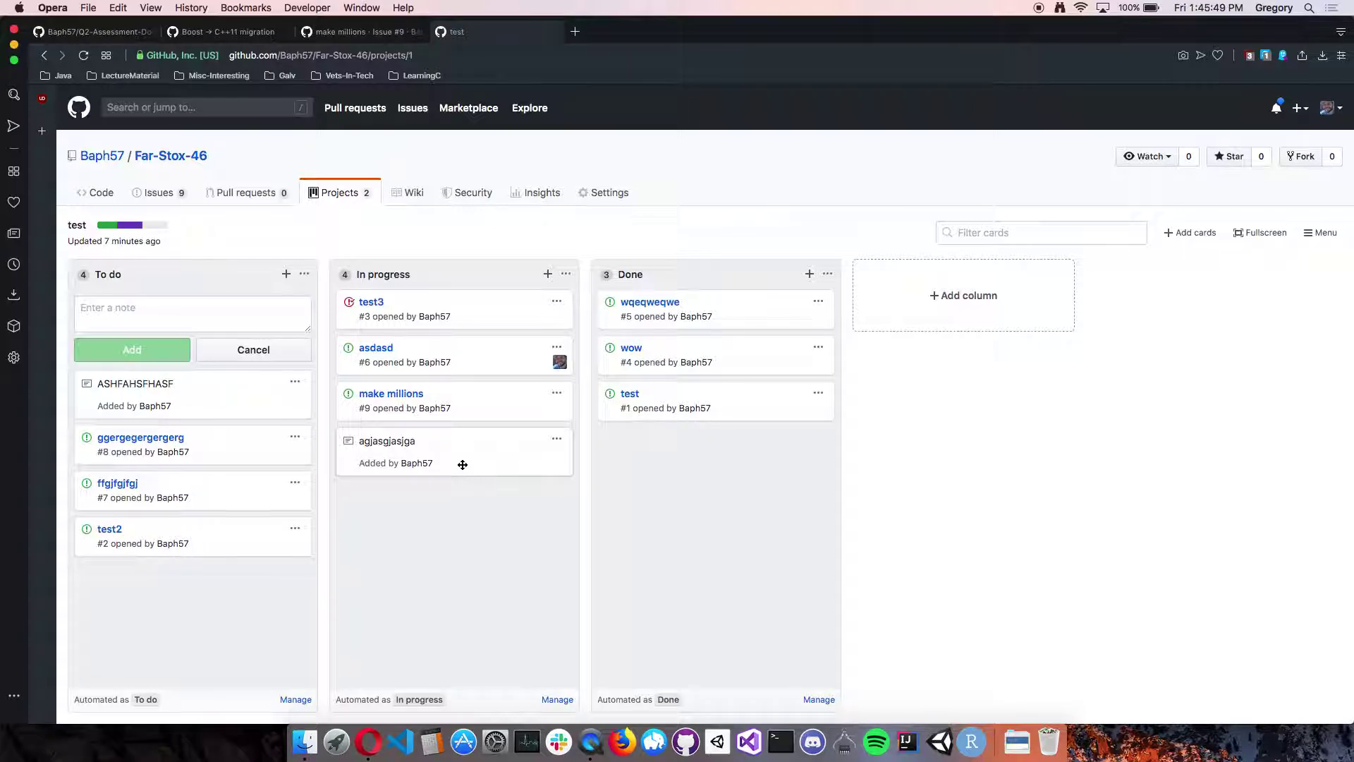
- Examine the bitcoin Boost → C++11 migration board, highlighting the issue number and author lines on cards in the Later column
left_click(223, 34)
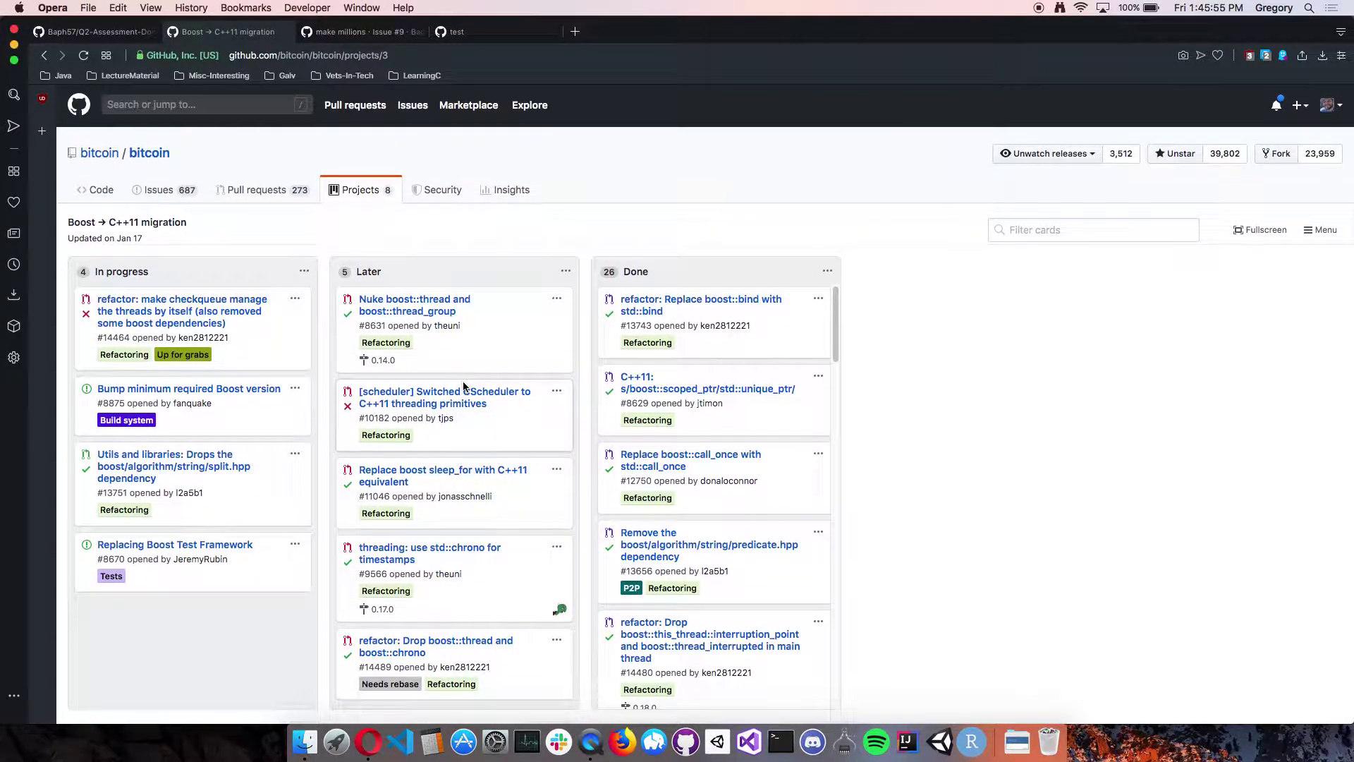
left_click(366, 577)
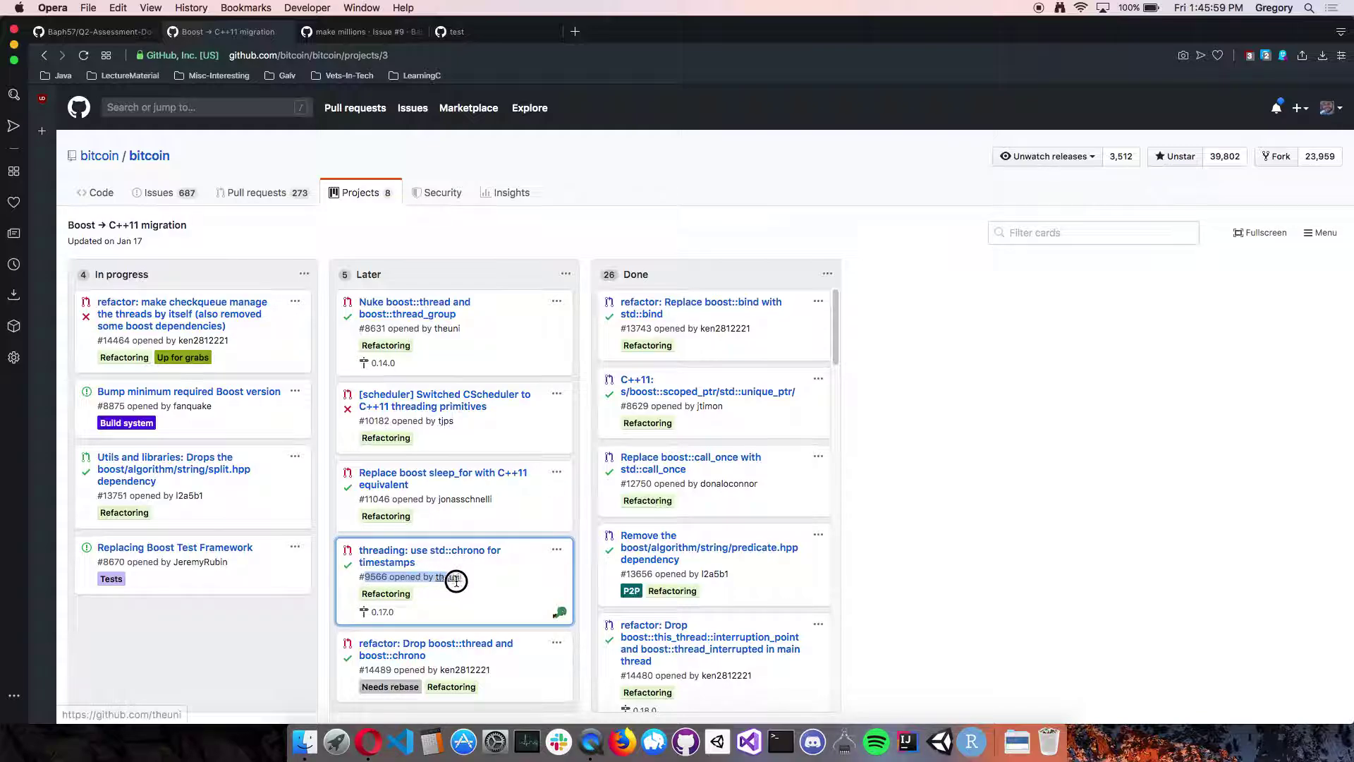
left_click(503, 501)
left_click_drag(503, 501, 365, 499)
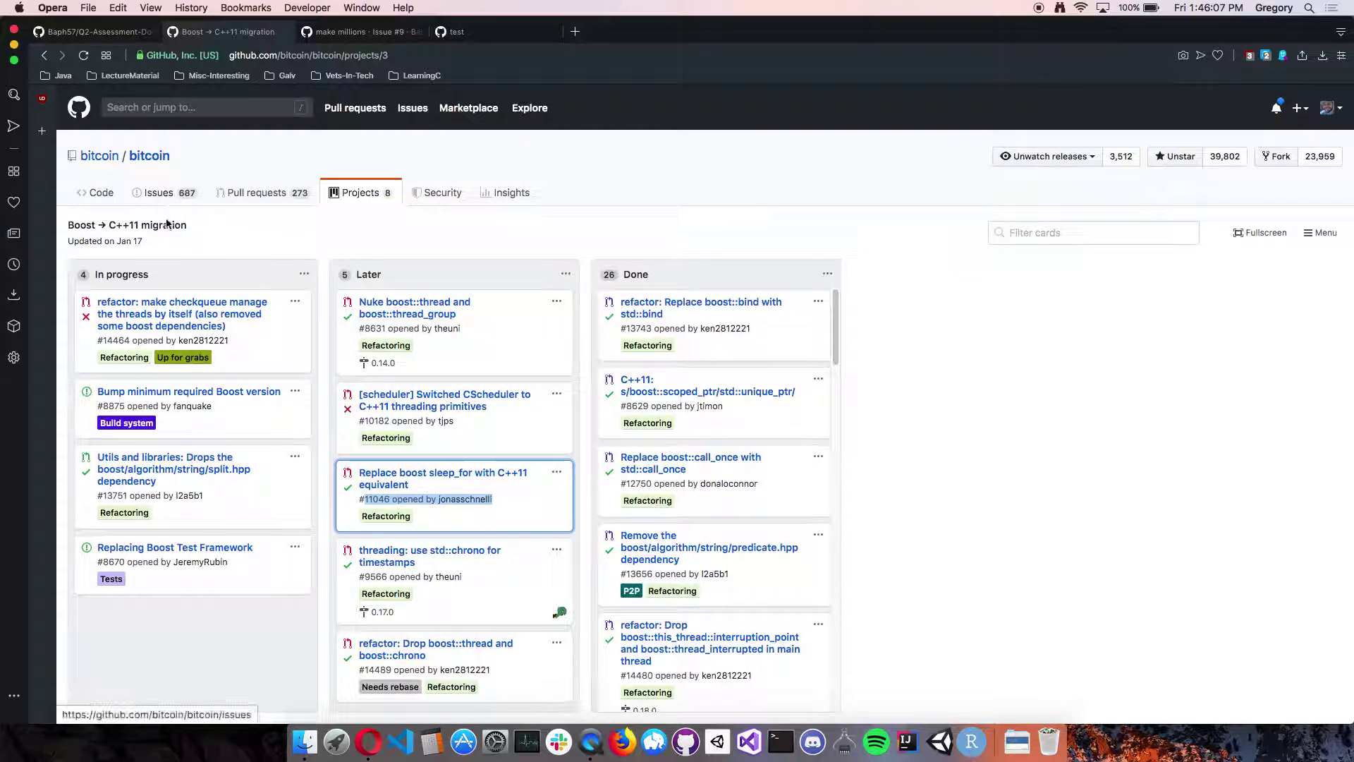
- Review bitcoin's list of open projects, view the P2P refactor board, and return to the project list
left_click(359, 196)
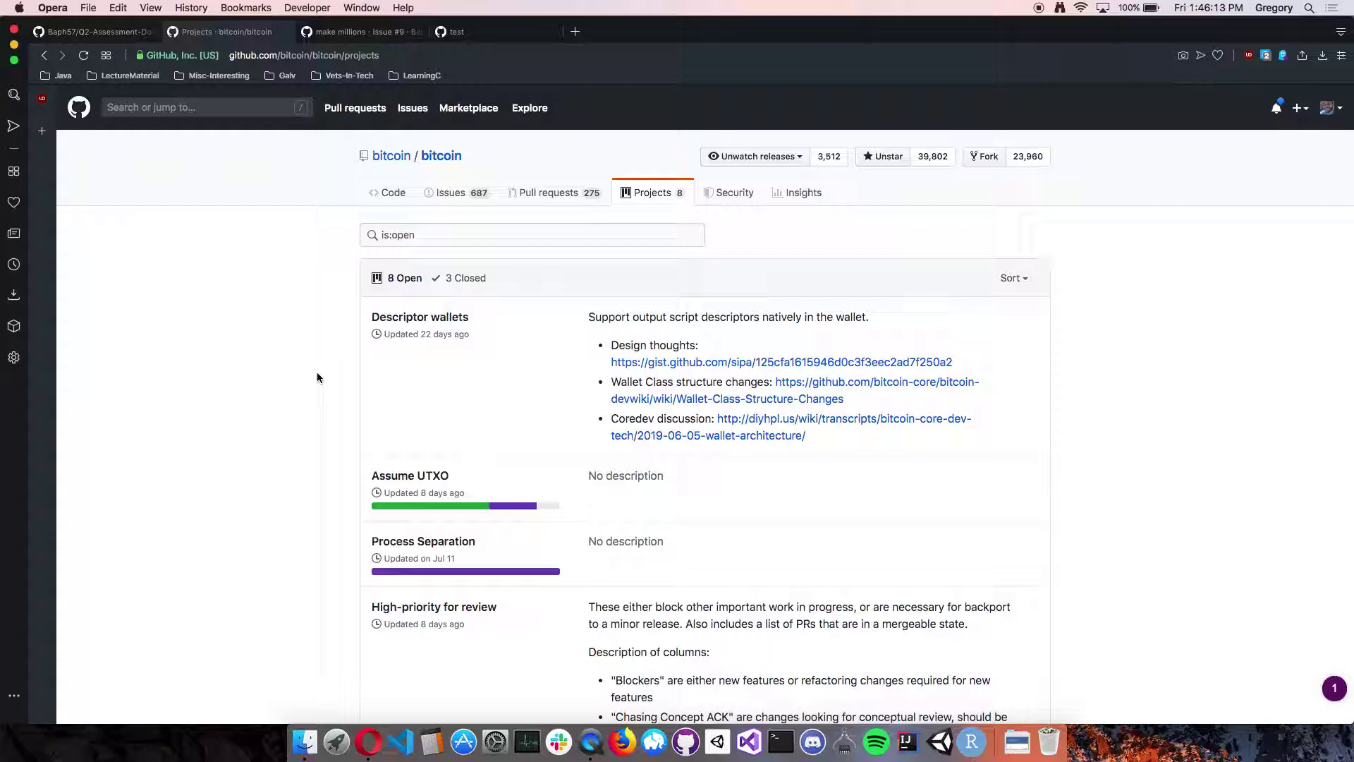
scroll(316, 378, "down", 2)
scroll(316, 378, "down", 2)
scroll(317, 377, "down", 1)
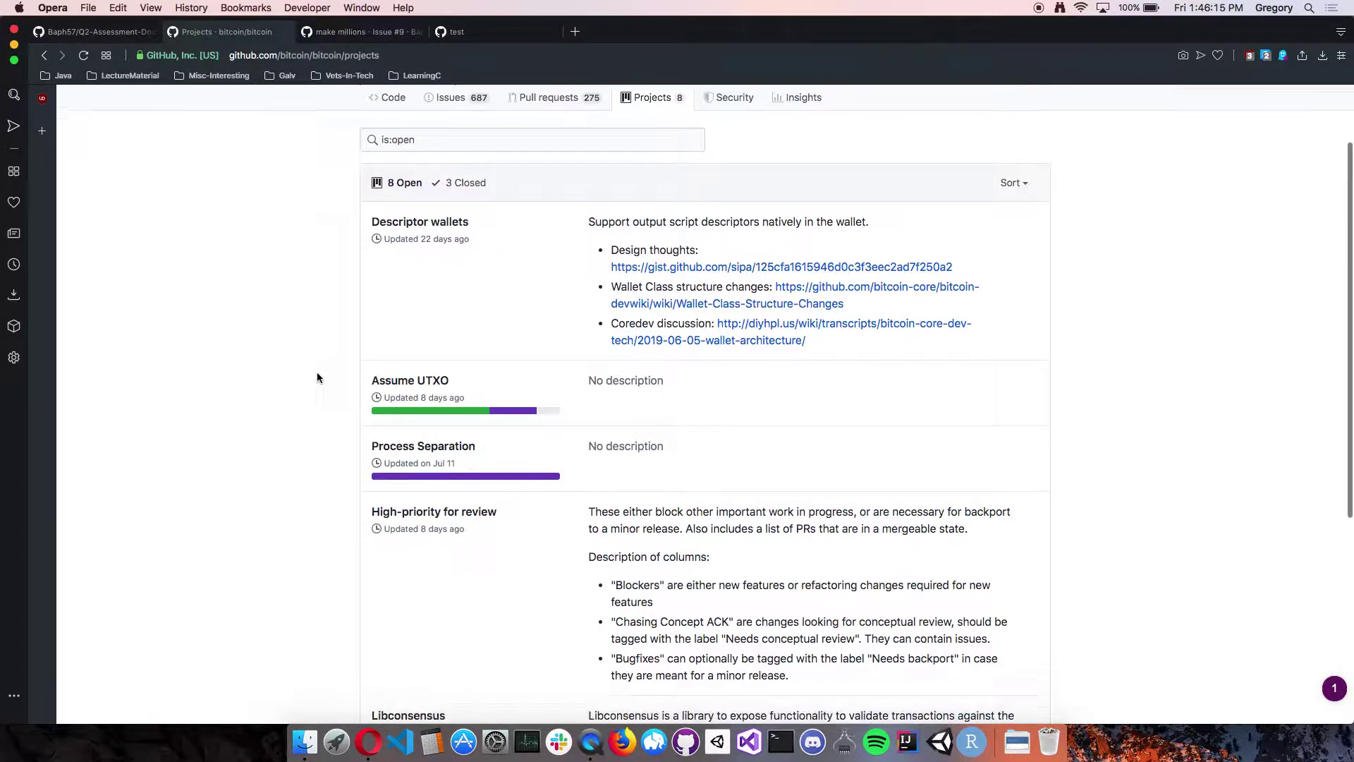
scroll(316, 378, "down", 8)
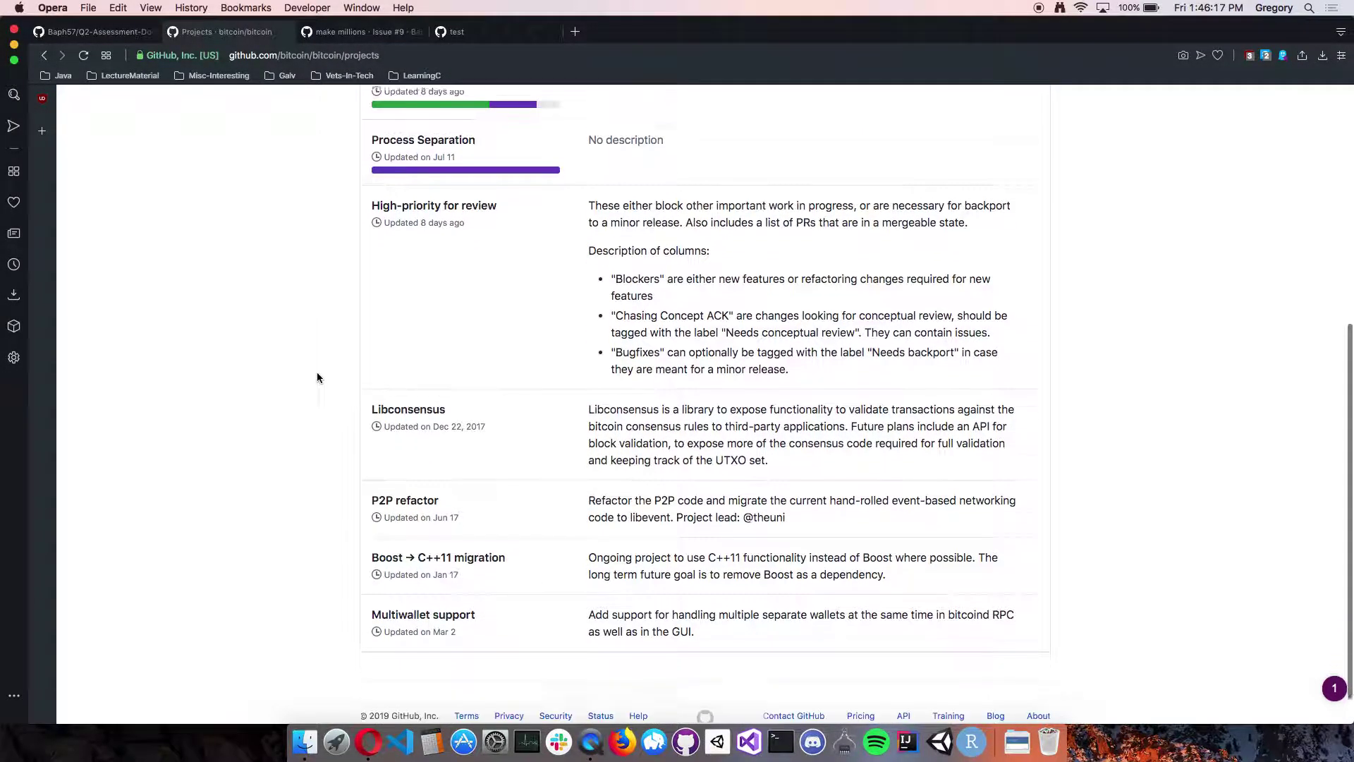
left_click(422, 462)
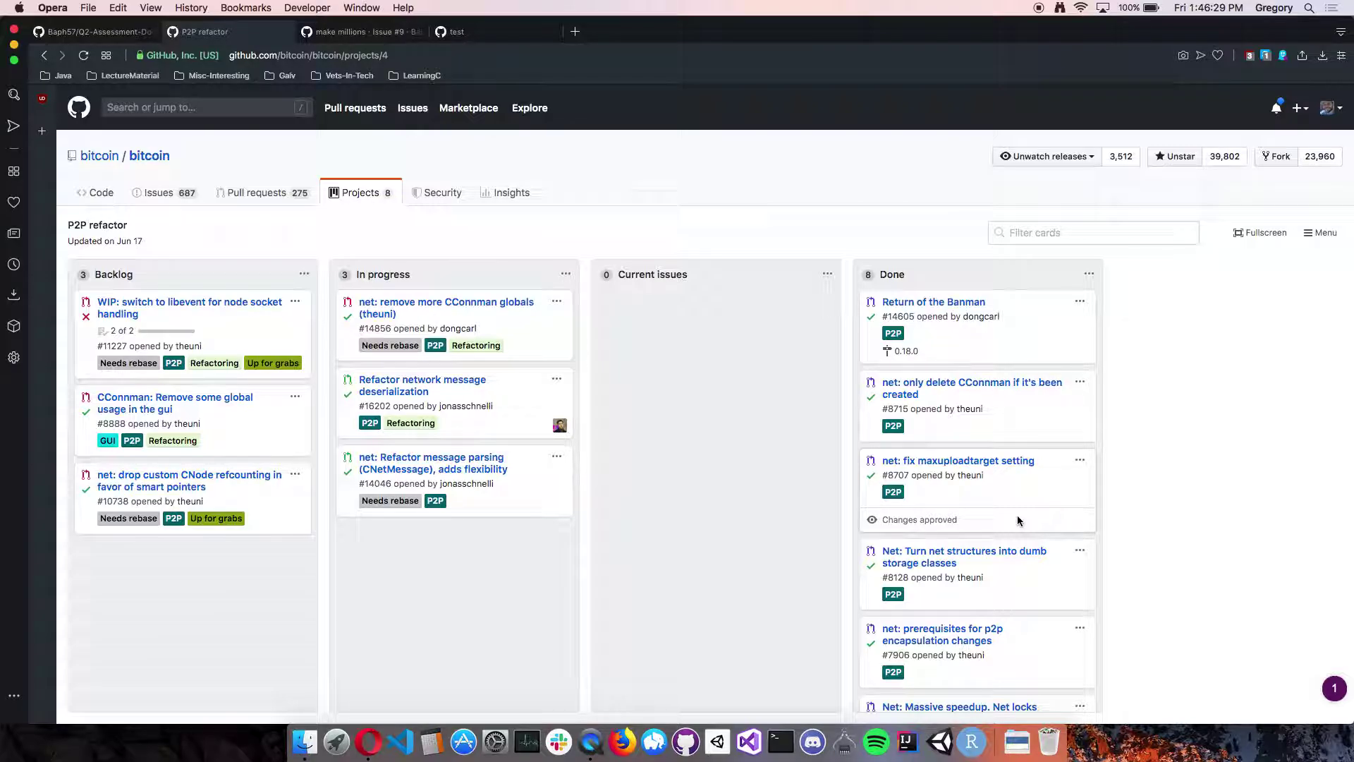
key("super+Left")
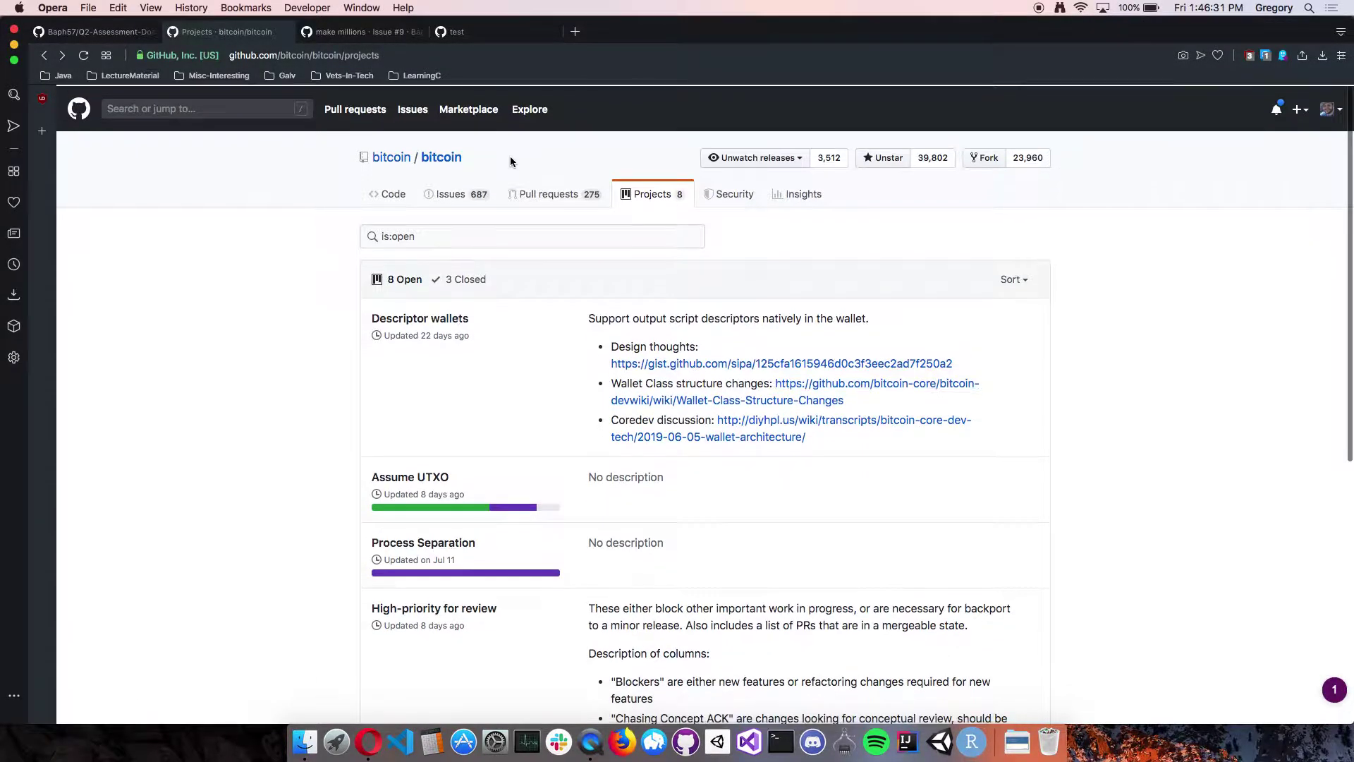
- Copy Doctor Login / Registration story #2 from the Q2-Assessment-Doctor-App page and add it as a note to To do on the test board
left_click(478, 35)
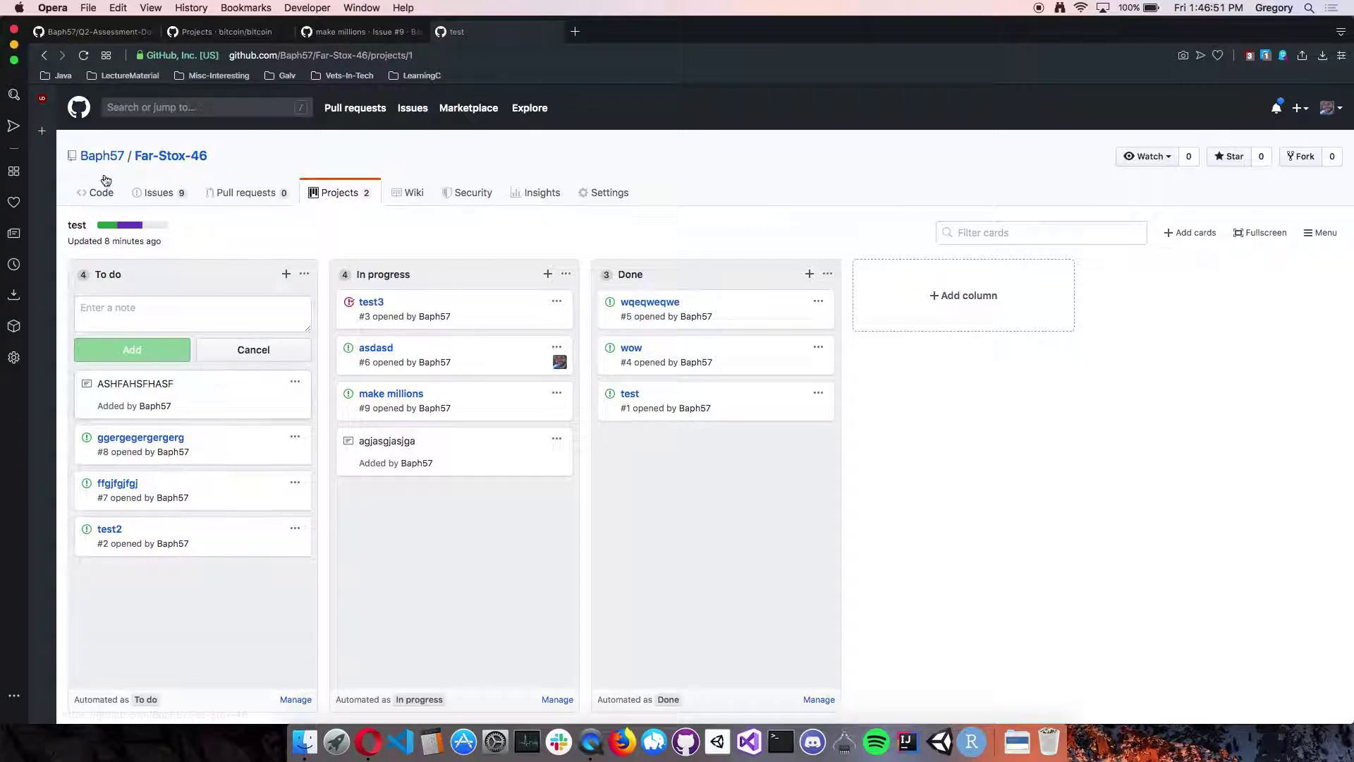
left_click(95, 37)
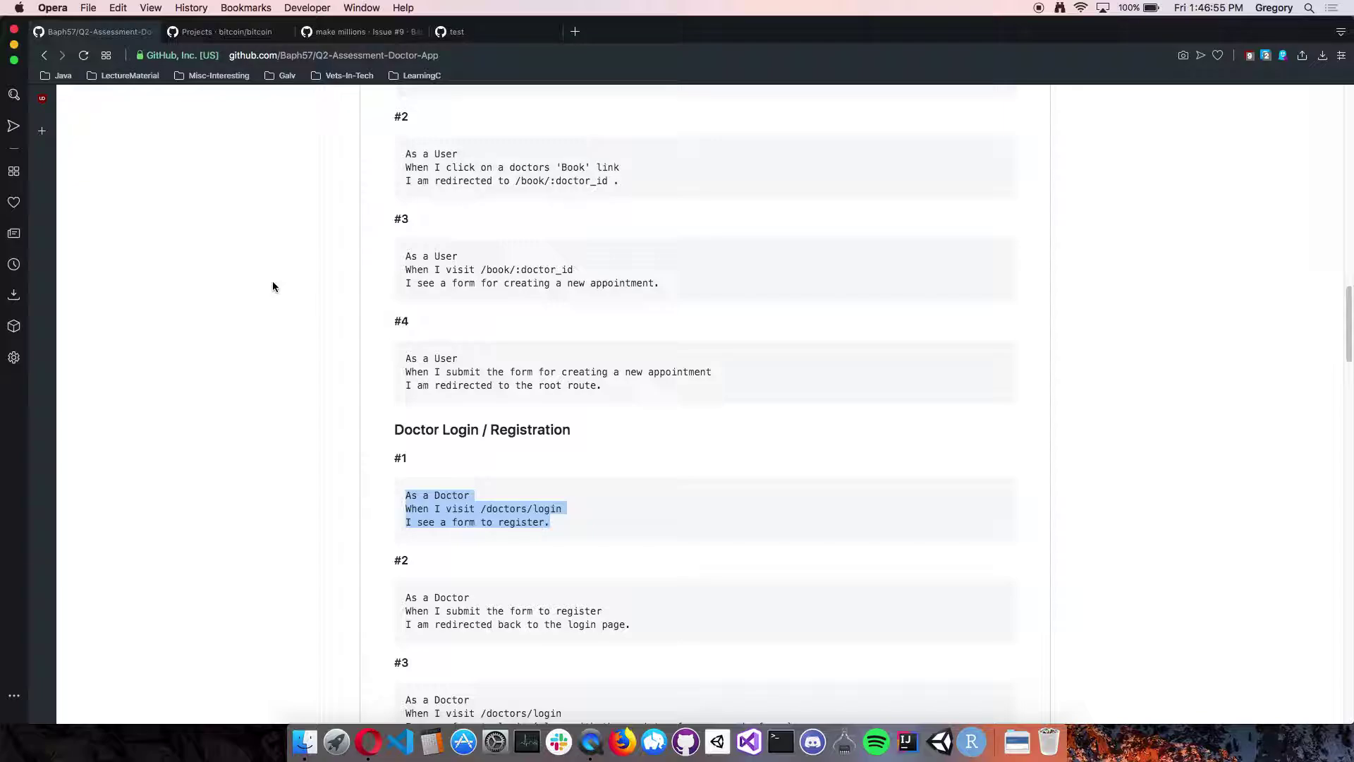
scroll(289, 363, "down", 5)
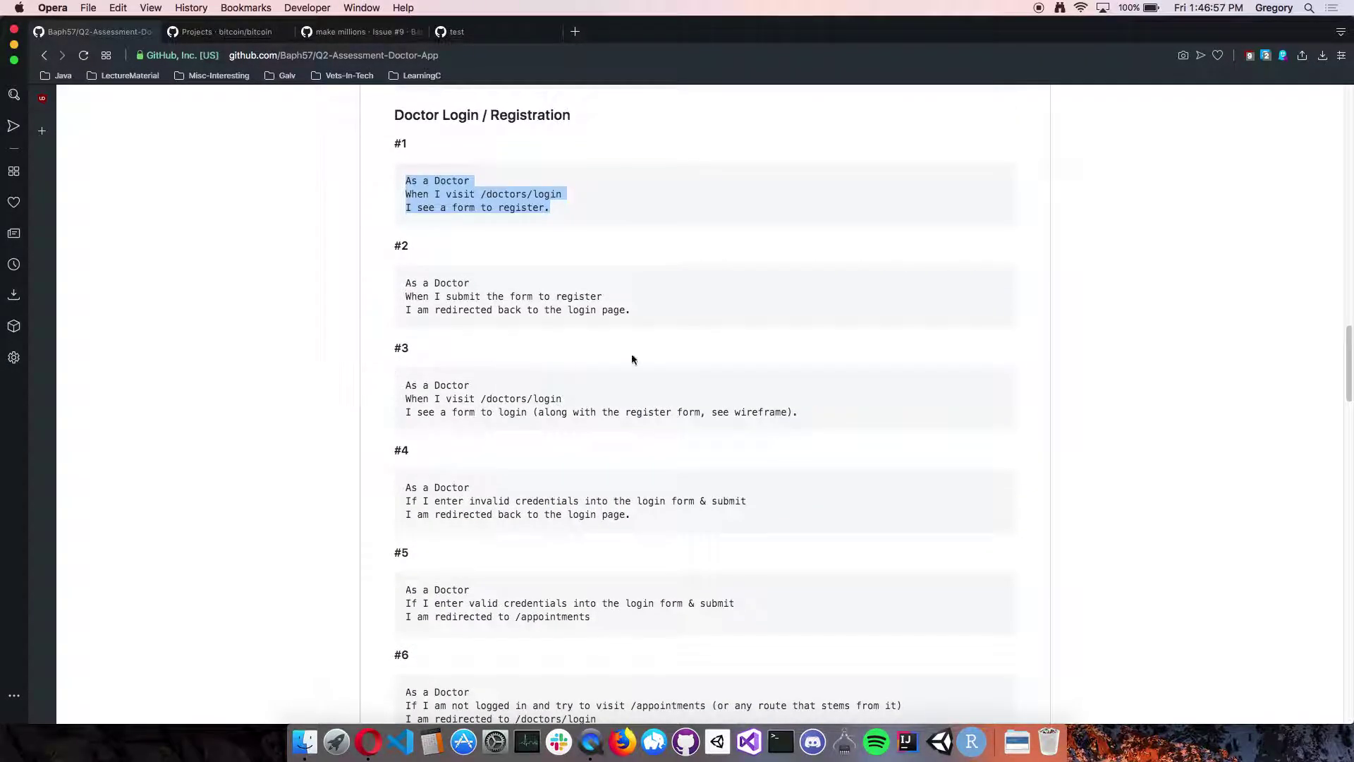
left_click_drag(630, 311, 411, 281)
key("super+c")
left_click(465, 32)
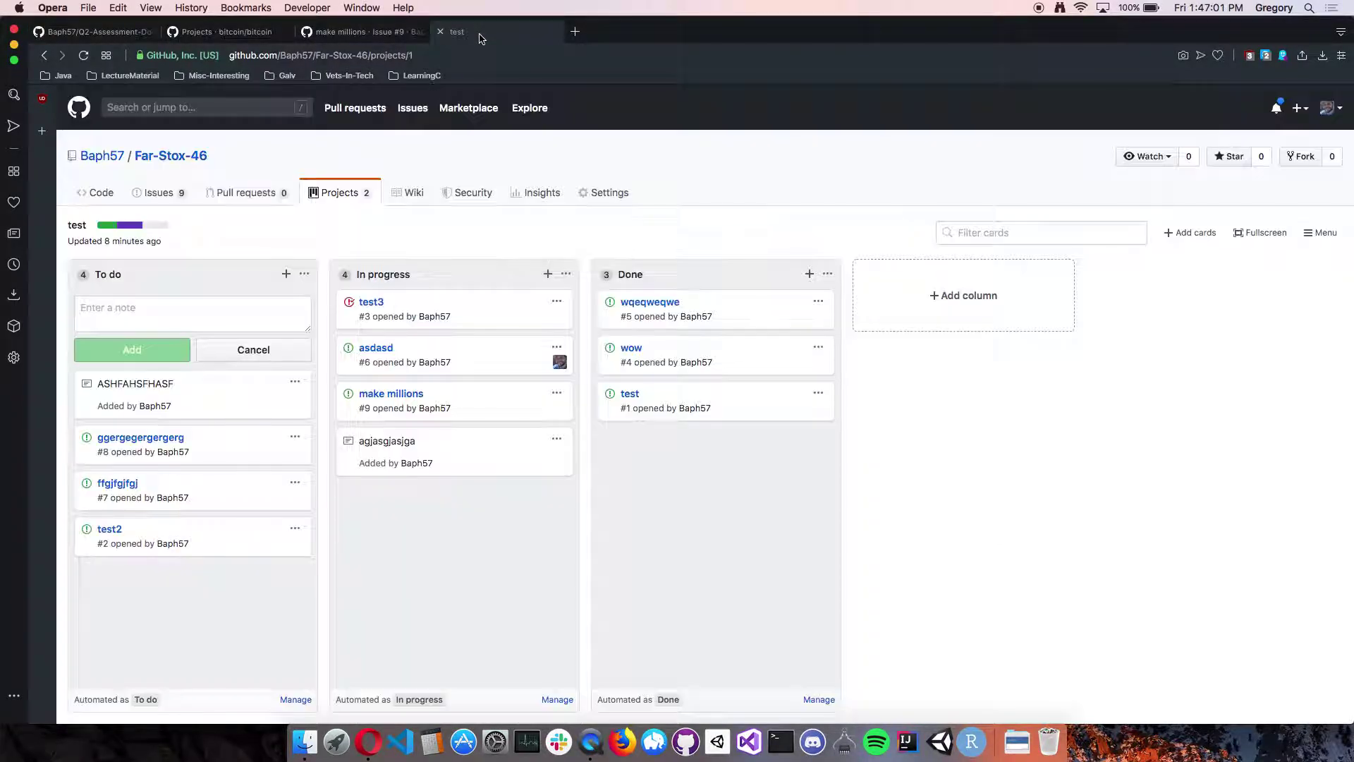
left_click(187, 321)
key("super+v")
key("super+Return")
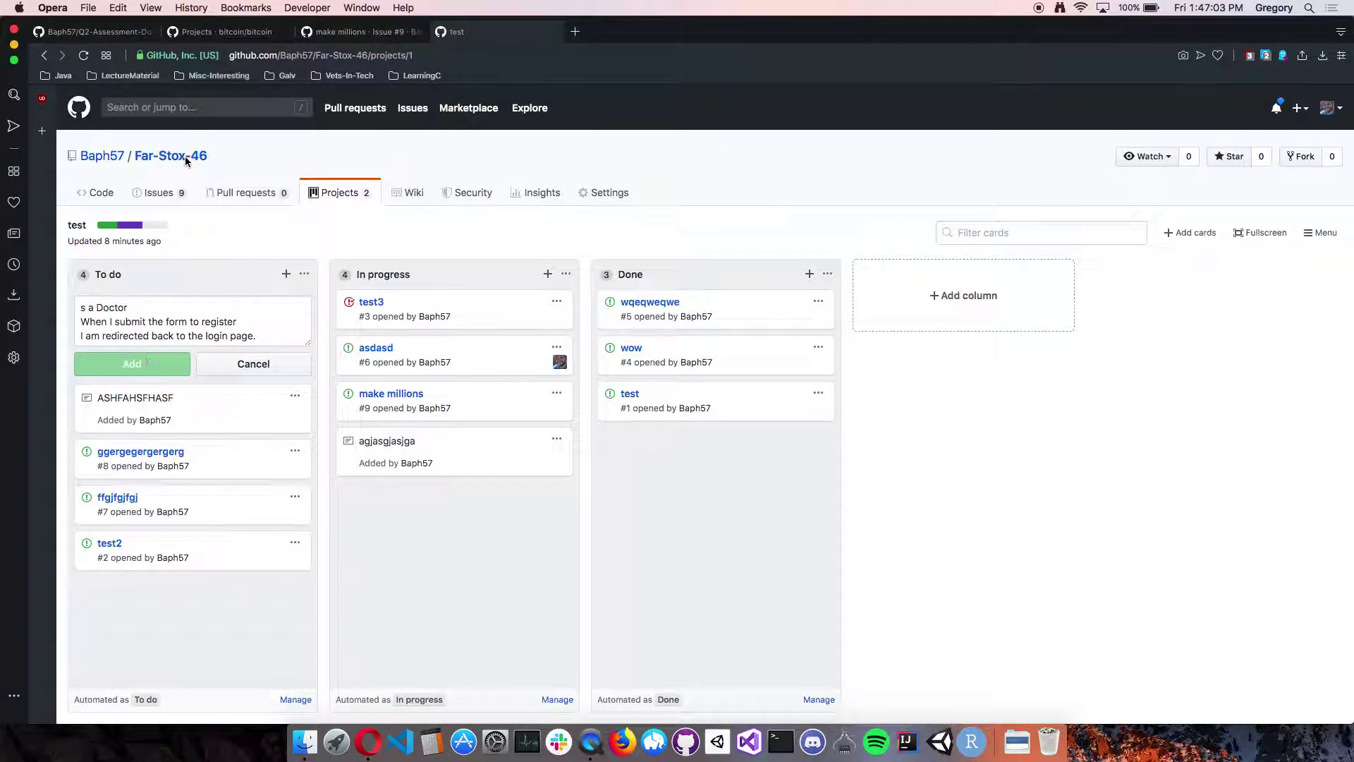
- Copy Doctor Login / Registration story #3, about seeing the login form at /doctors/login, and add it as a note to To do
left_click(96, 32)
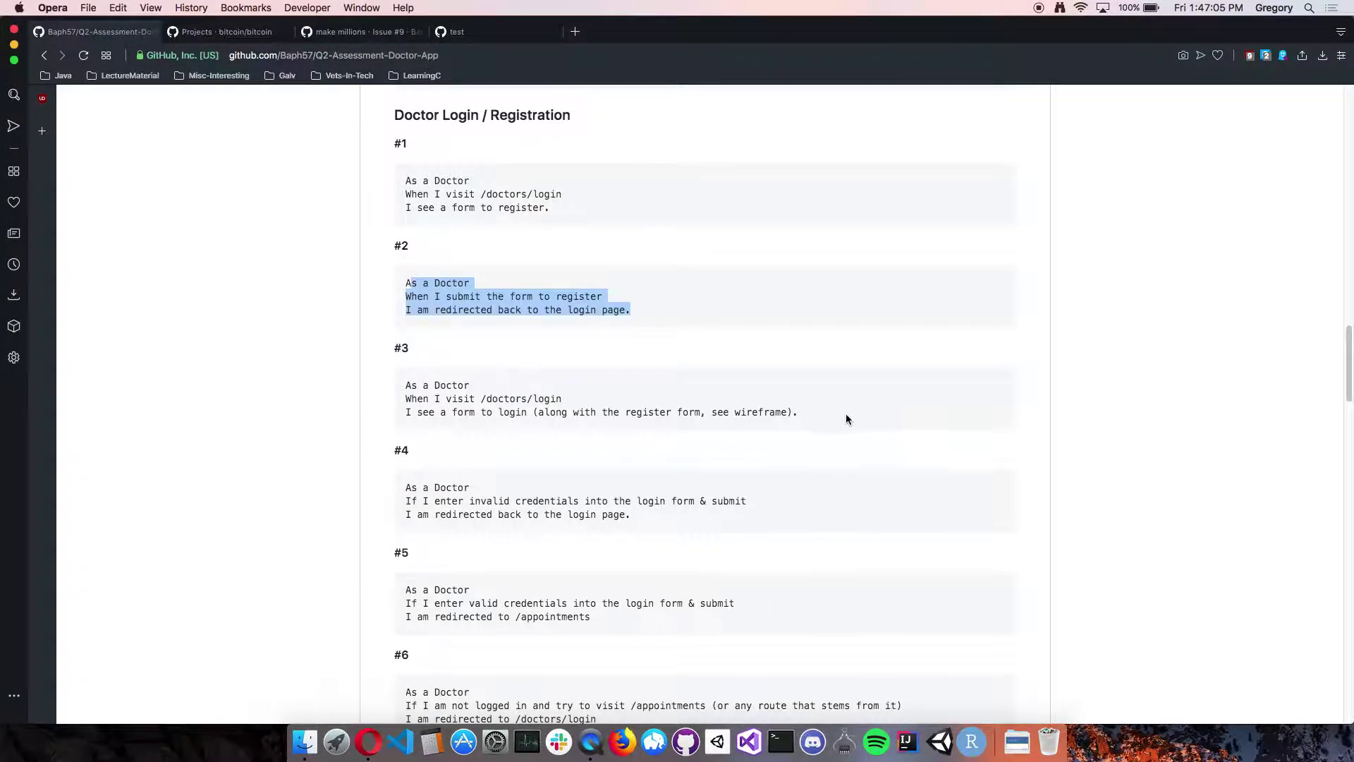
left_click_drag(846, 420, 375, 384)
key("super+c")
left_click(515, 36)
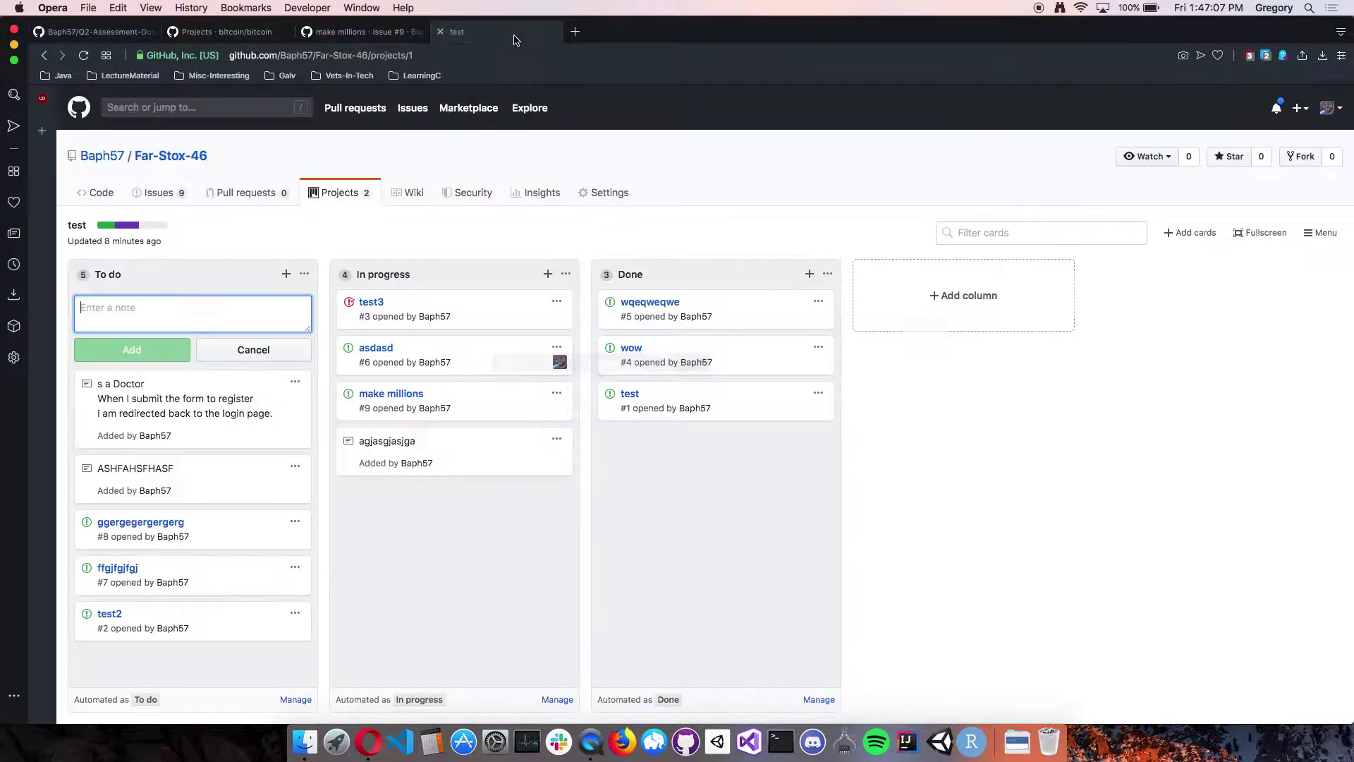
key("super+v")
left_click(155, 357)
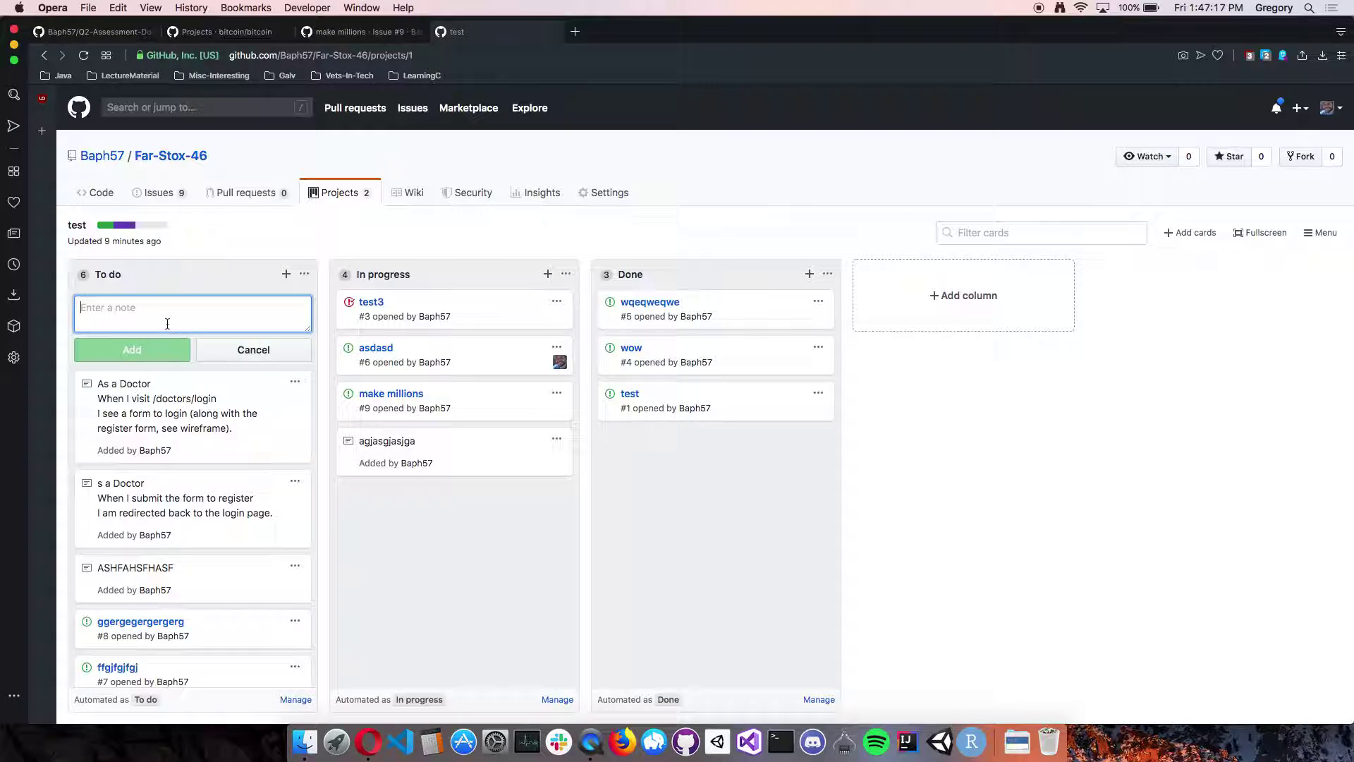
- Add four filler notes to To do: "aga", "asgasg", "asgasg" and "asgasga"
type("aga")
left_click(131, 350)
type("asgasg")
left_click(129, 350)
type("asgasg")
left_click(134, 353)
type("asgasga")
left_click(133, 351)
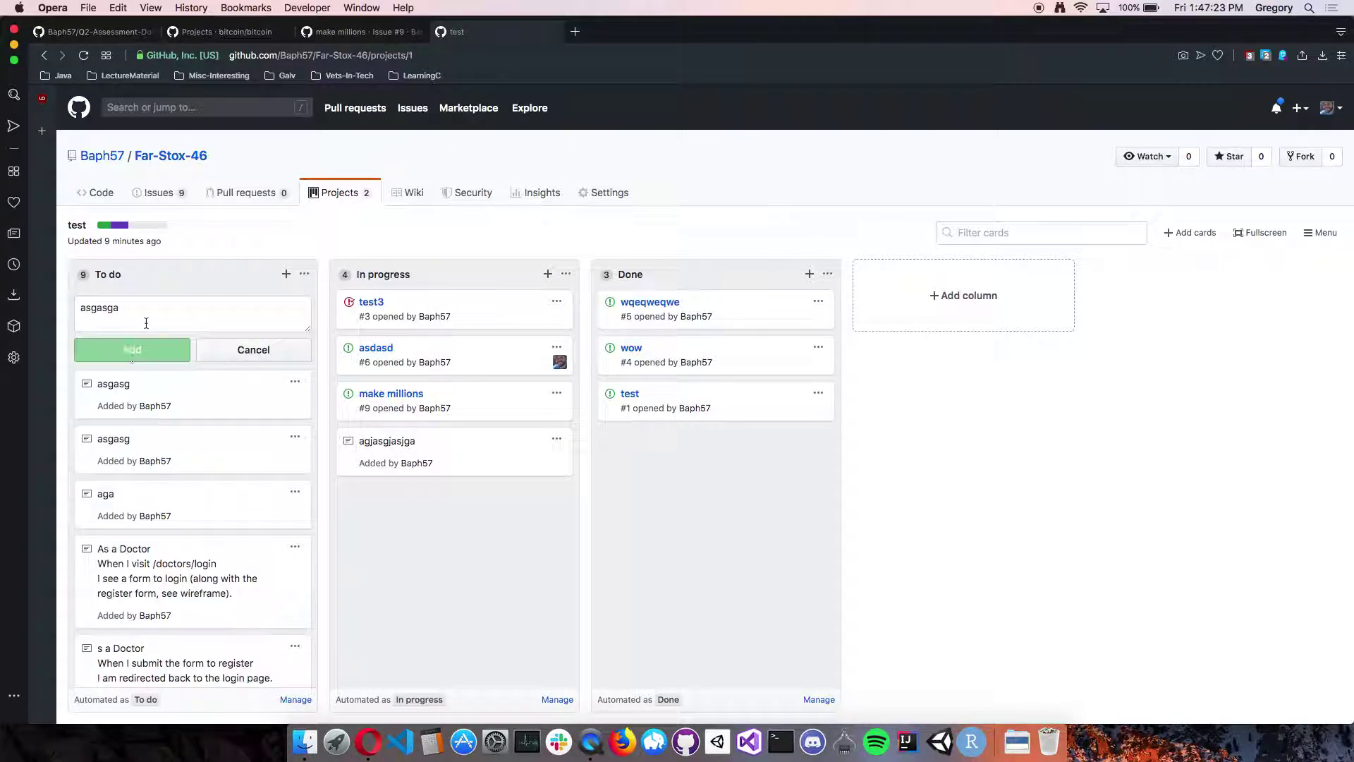
- Add four more filler notes to To do: "asgasg", "gasgasd", "sdgsdg" and "sdgs"
type("asgasg")
left_click(134, 349)
type("gasgasd")
left_click(133, 347)
type("sdgsdg")
left_click(141, 340)
type("sdgs")
left_click(85, 351)
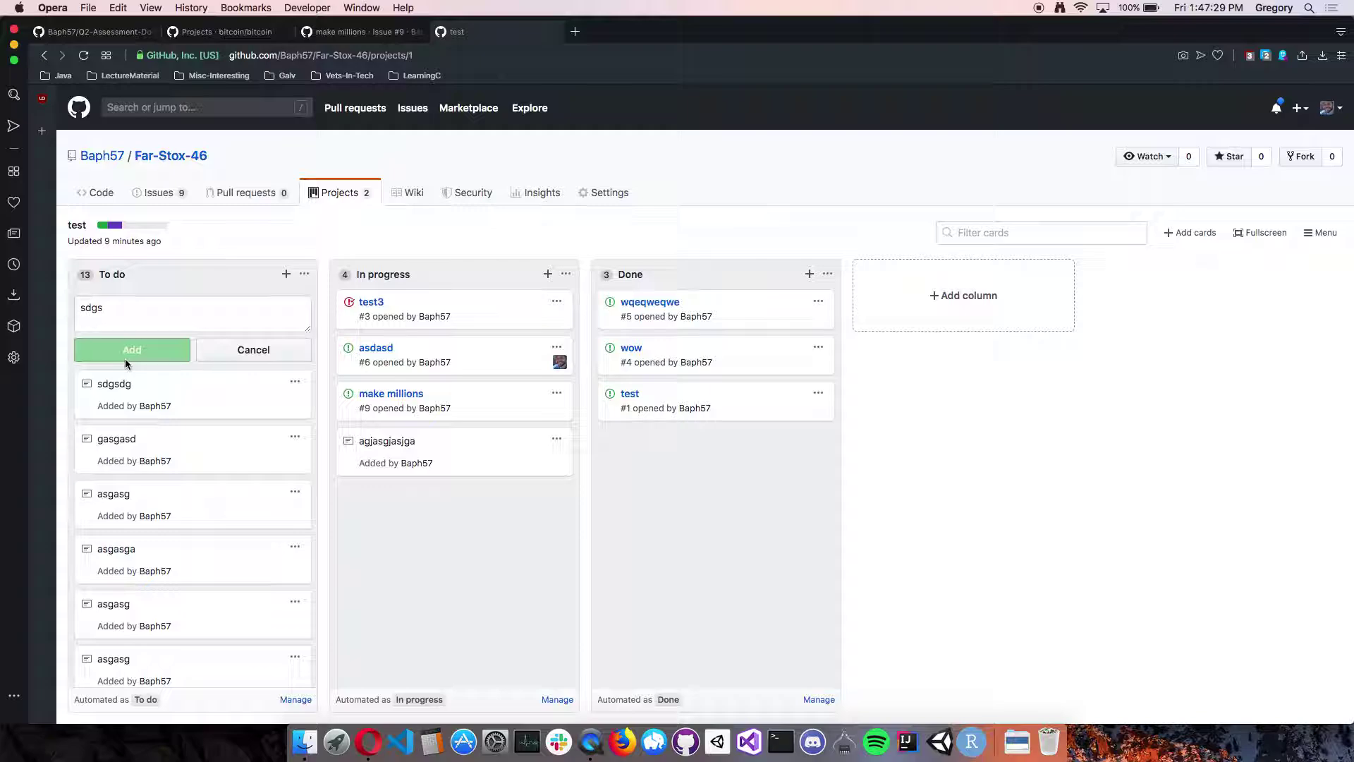
- Add three filler notes to To do: "sdgsg", "sdgs" and "sdgsg"
type("sdgsg")
left_click(122, 346)
type("sdgs")
left_click(131, 356)
type("sdgsg")
left_click(125, 349)
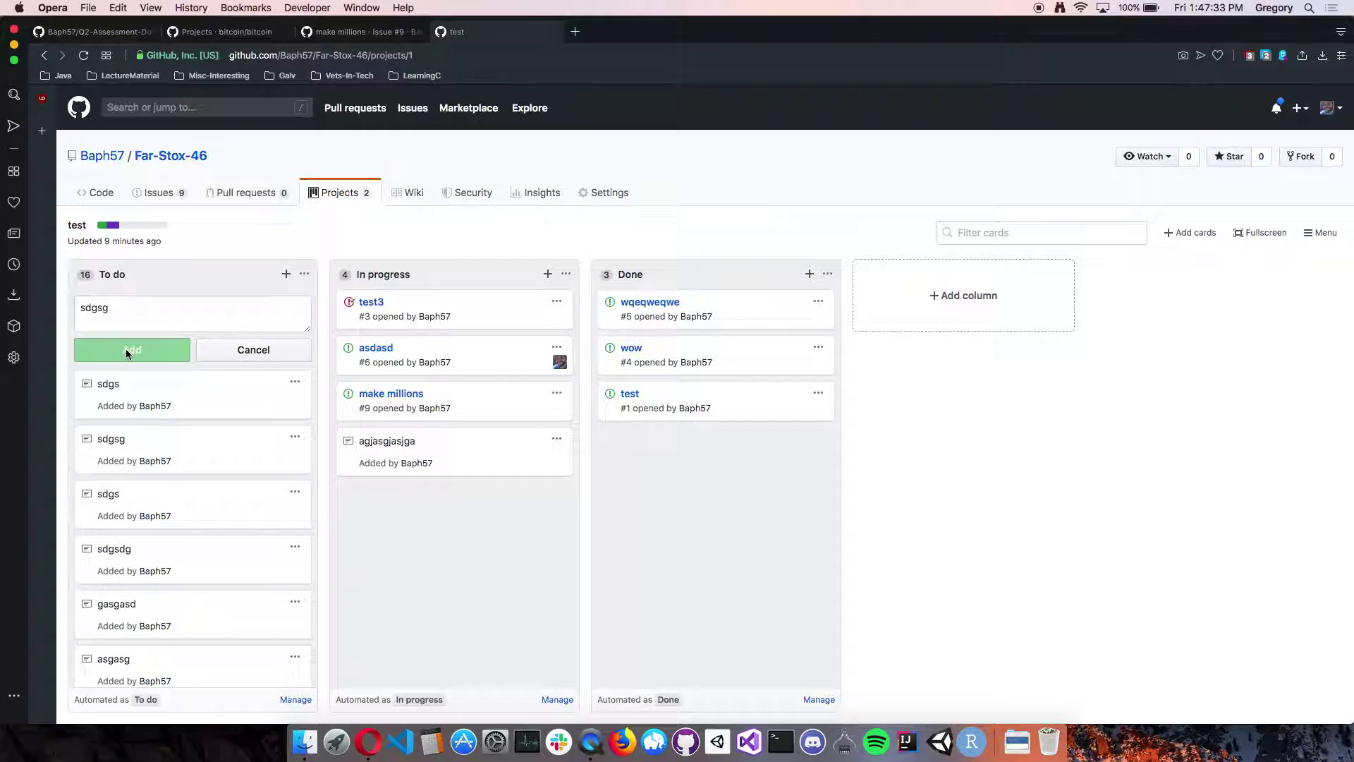
- Add the filler notes "sdgsdgsdg", "sdgsdg" and another "sdgsdg" to To do, and look over the filled column
type("sdgsdgsdg")
left_click(126, 346)
type("sdgsdg")
left_click(122, 355)
type("sdgsdg")
left_click(121, 355)
scroll(116, 423, "down", 2)
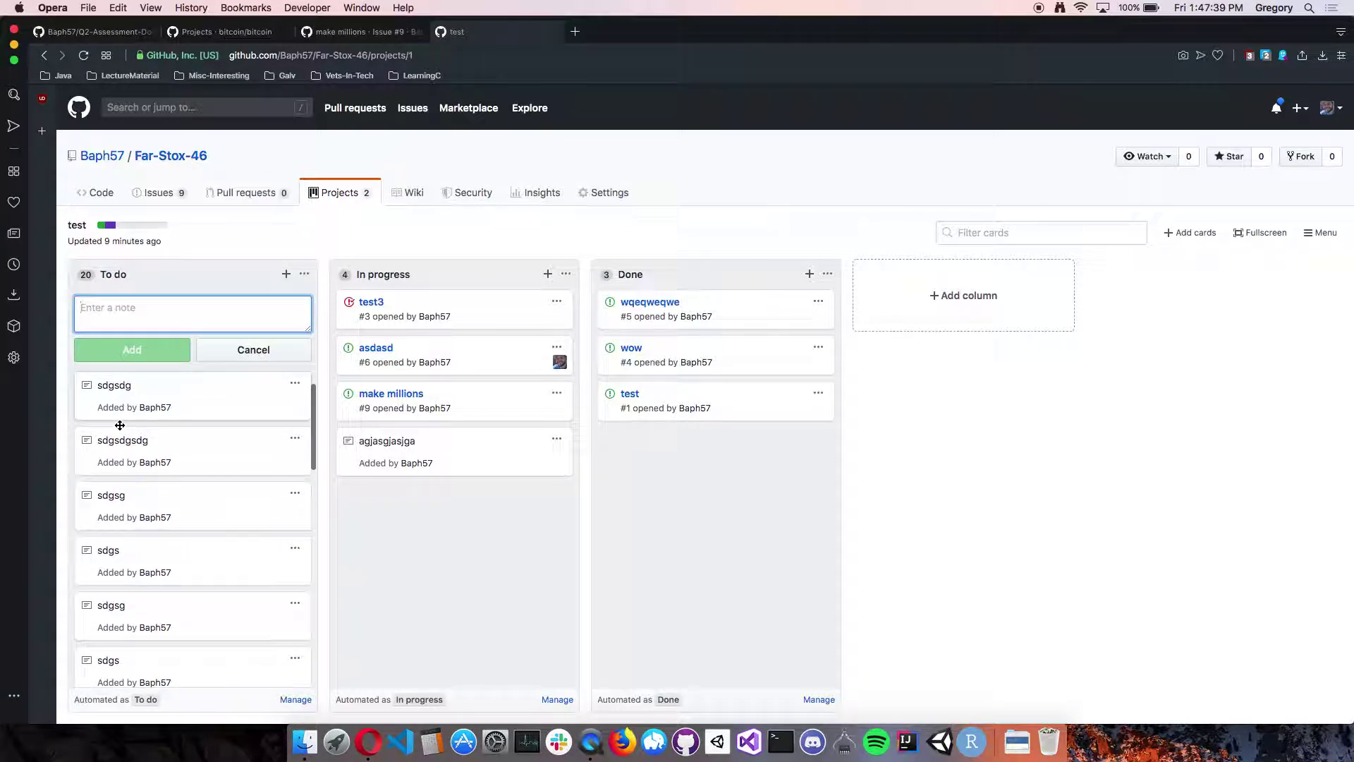
scroll(116, 423, "up", 2)
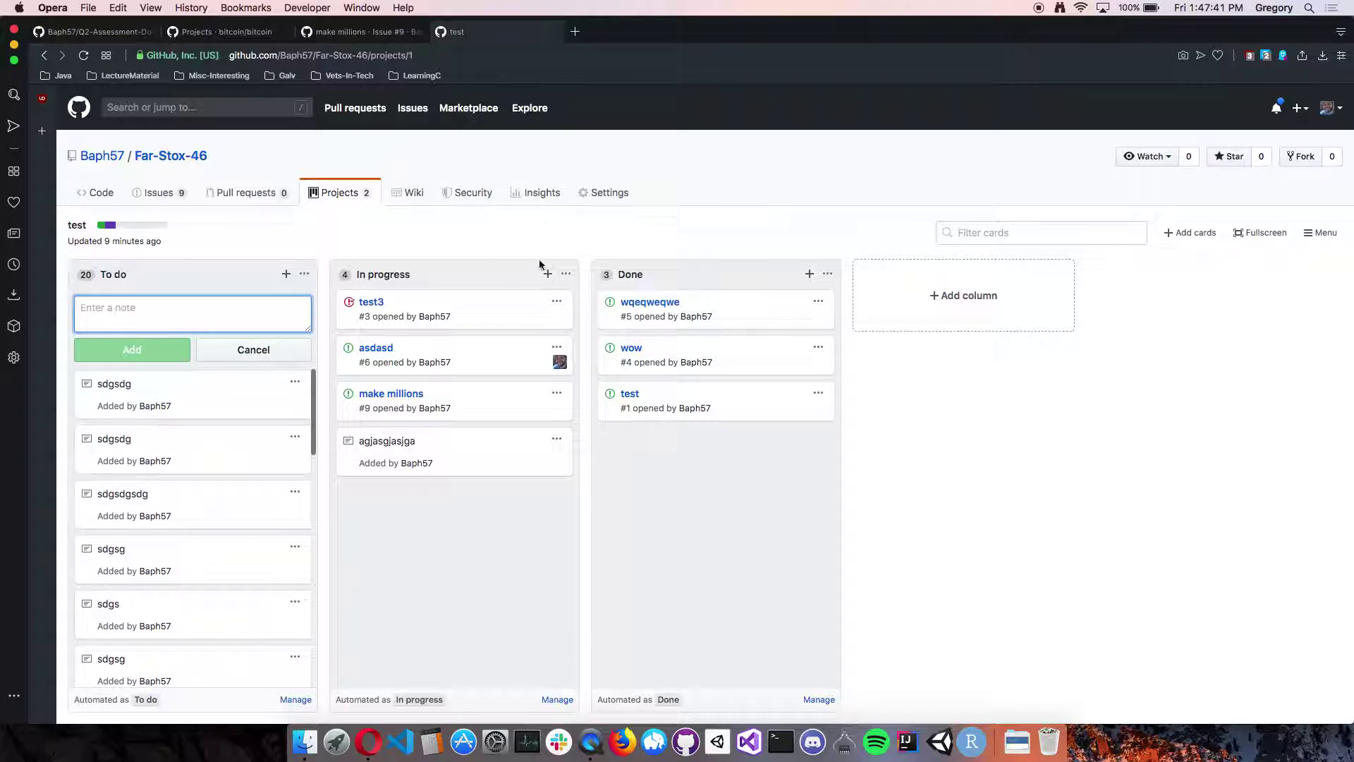
- Move all In progress cards, "test3", "make millions", "asdasd" and "agjasgjasjga", to To do
left_click_drag(444, 292, 233, 385)
left_click_drag(450, 366, 239, 417)
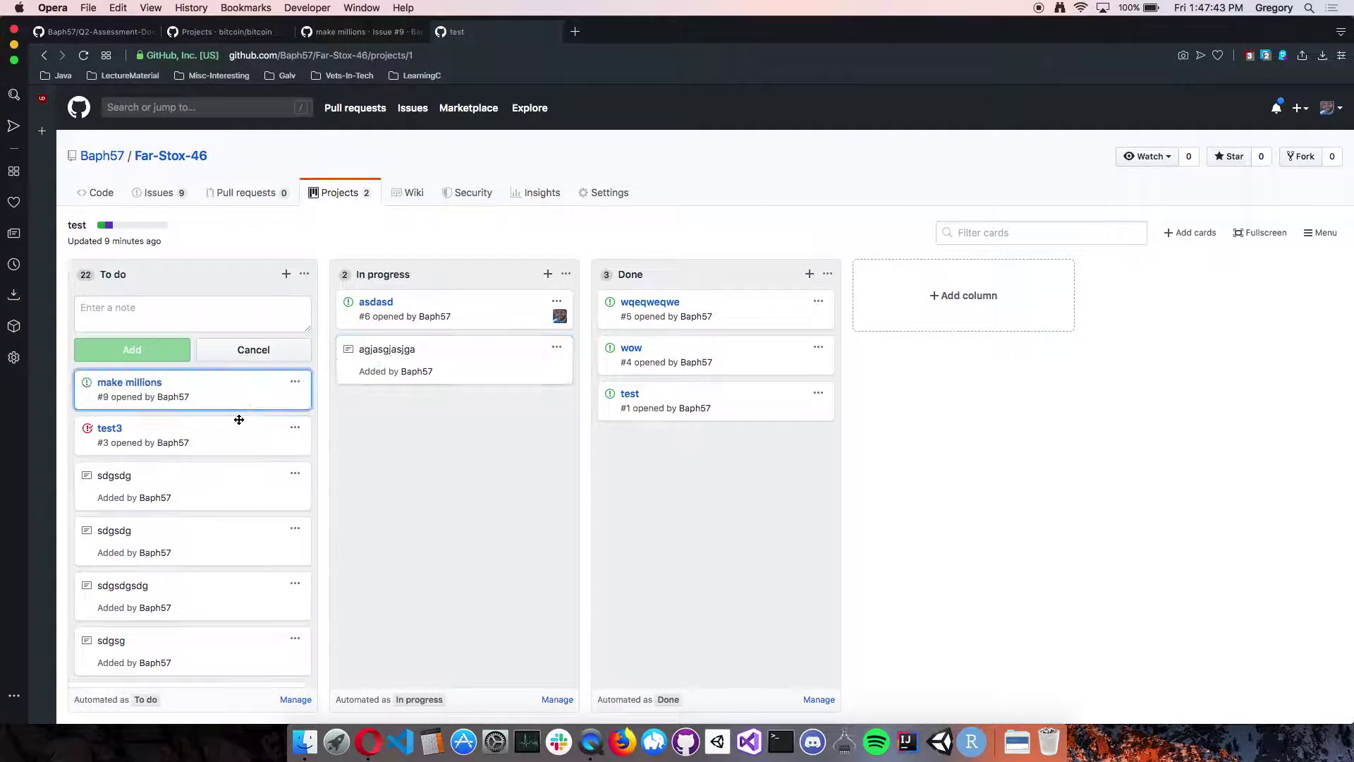
left_click_drag(453, 305, 236, 365)
left_click_drag(374, 325, 226, 430)
- Move the "wqeqweqwe", "wow" and "test" cards from Done to To do, place "make millions" at the top, and close the note entry
left_click_drag(620, 311, 211, 452)
left_click_drag(751, 340, 212, 381)
left_click_drag(621, 304, 173, 494)
left_click_drag(173, 440, 221, 367)
left_click(237, 349)
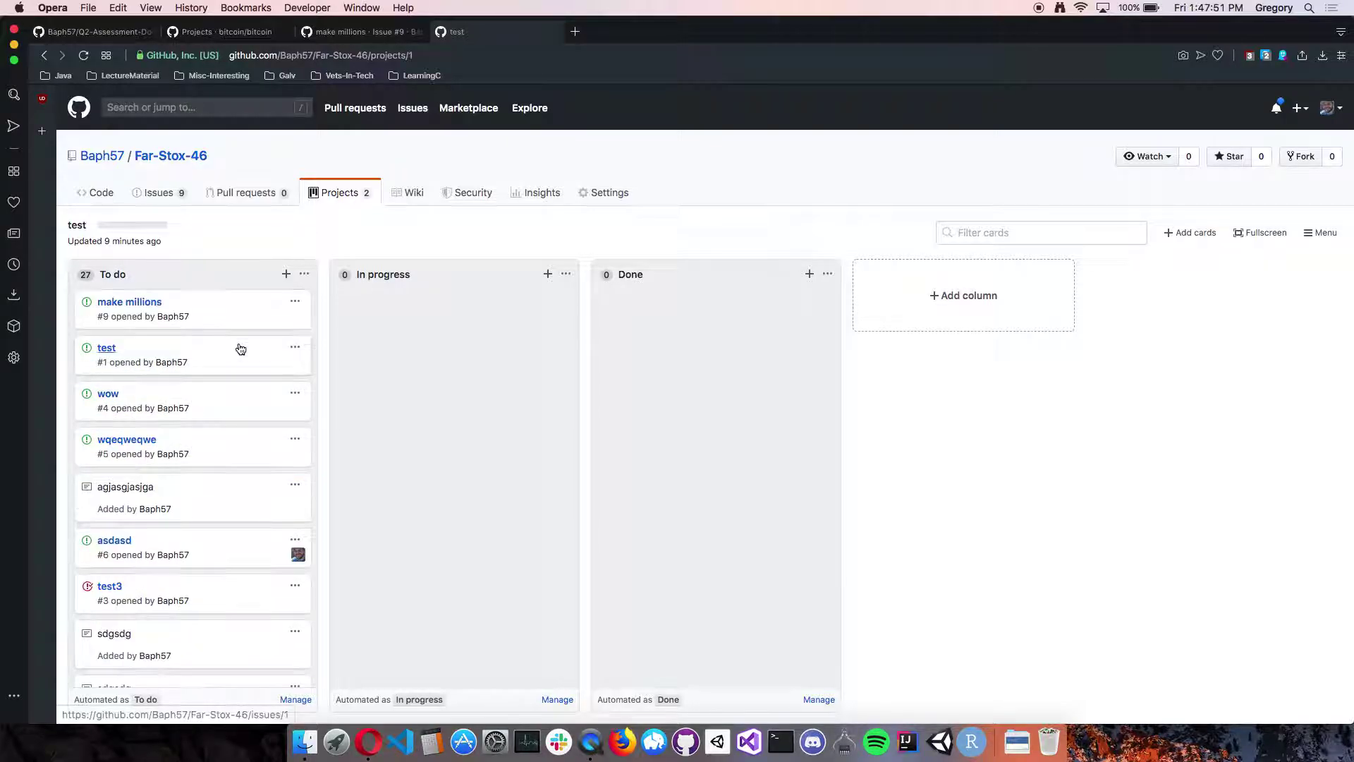
- Move the "make millions" card from To do to In progress and open its issue details
left_click_drag(200, 311, 421, 318)
left_click(403, 308)
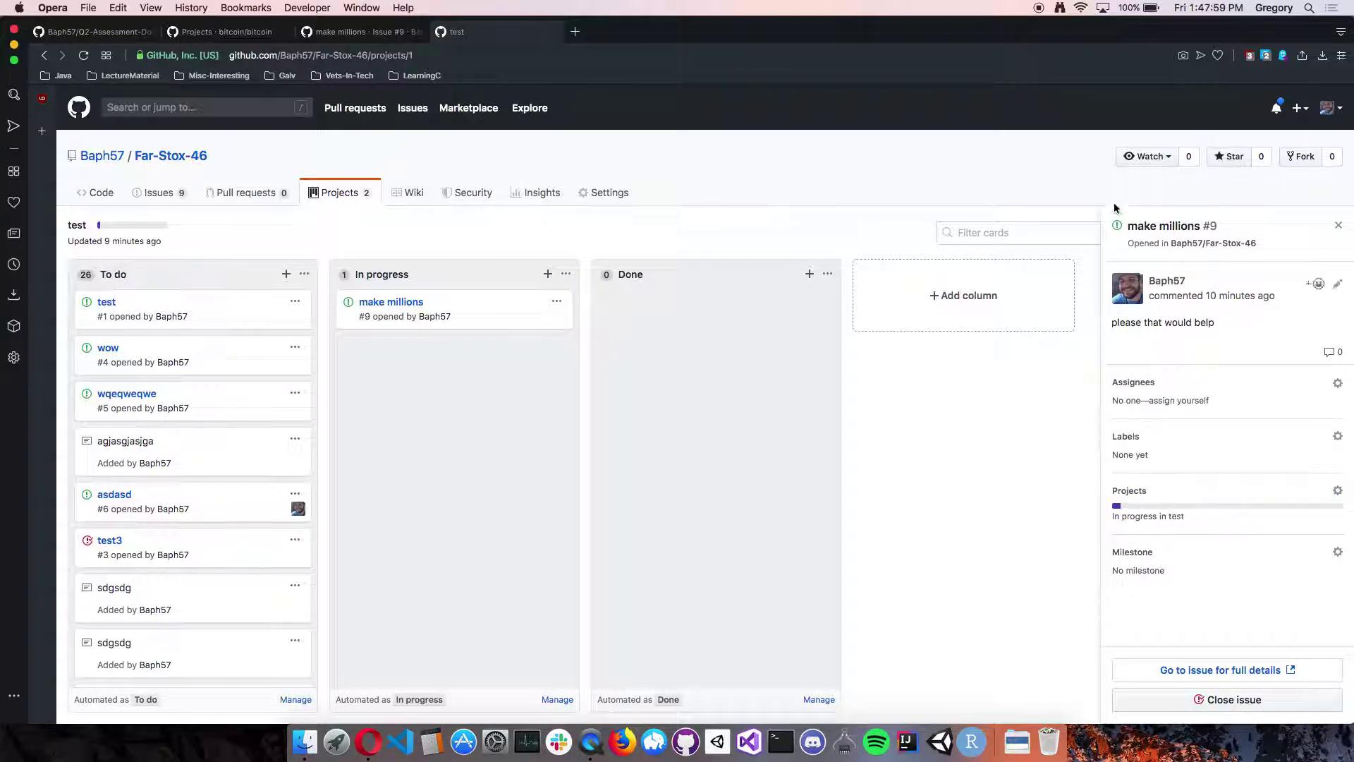
- Review the labels available for the "make millions" issue, and open bitcoin's P2P refactor board to see its labelled cards
left_click(1337, 437)
scroll(1211, 565, "down", 5)
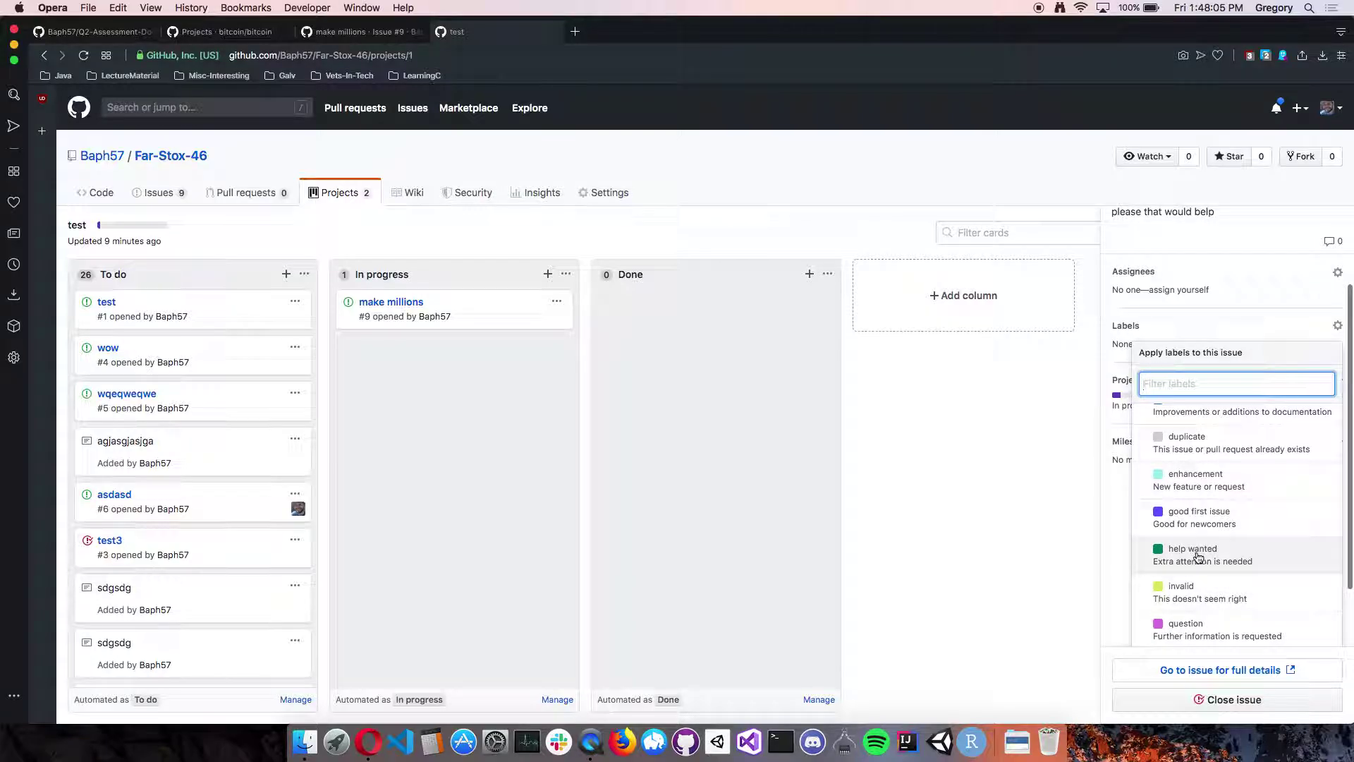
left_click(226, 32)
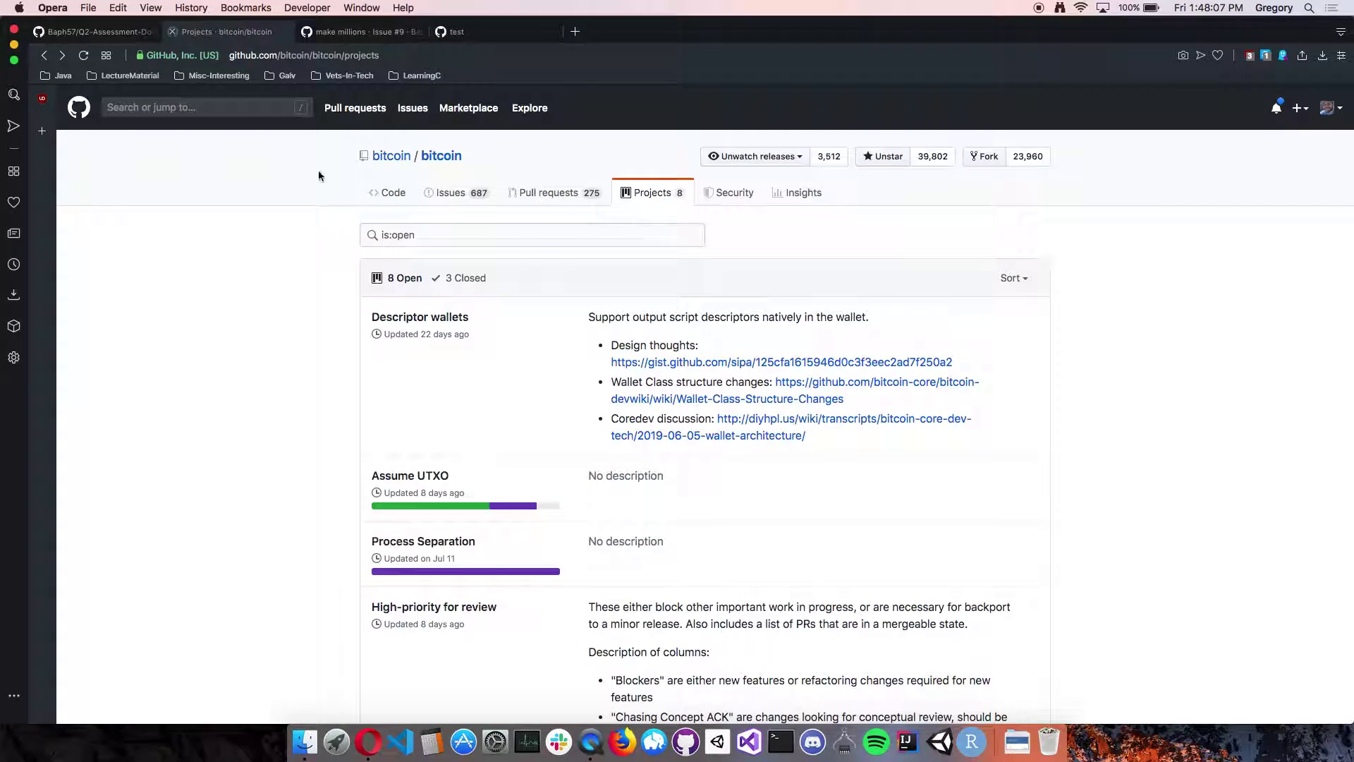
scroll(492, 456, "down", 5)
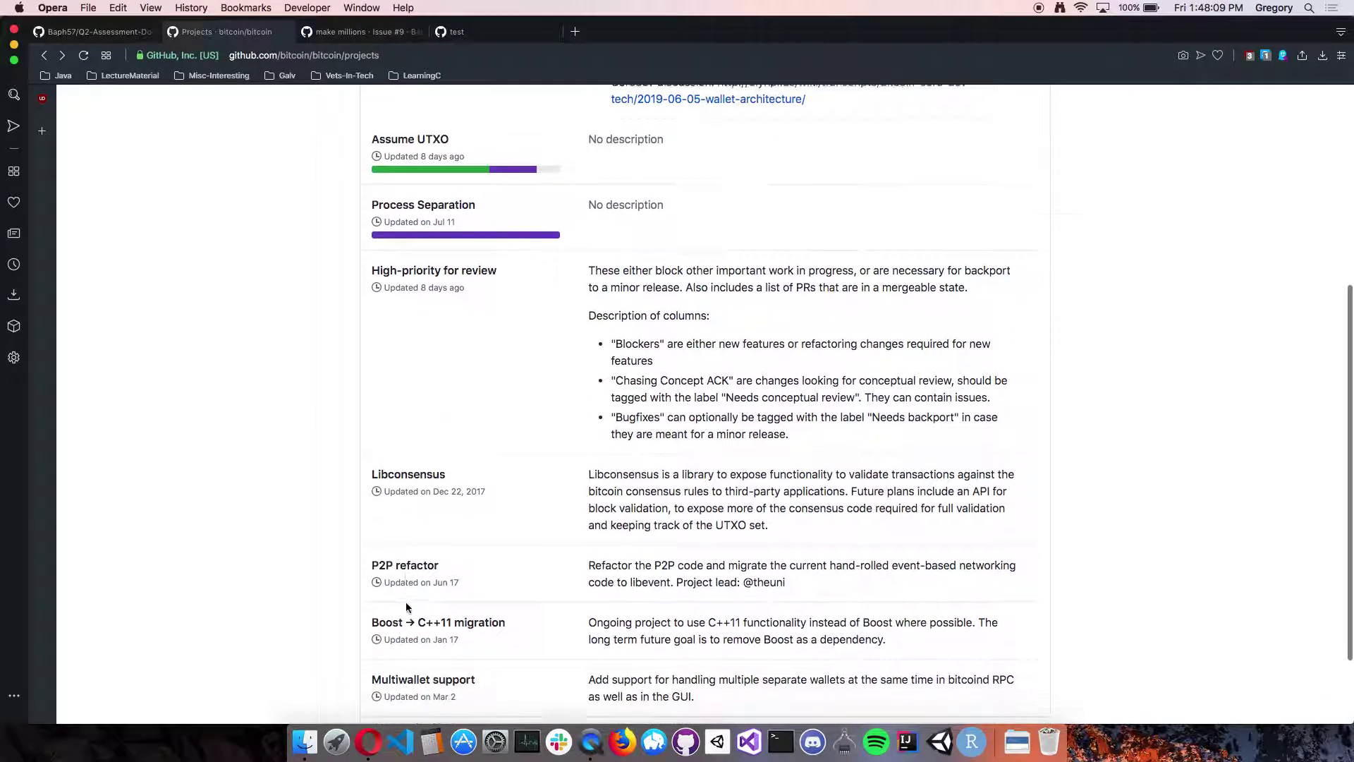
left_click(411, 570)
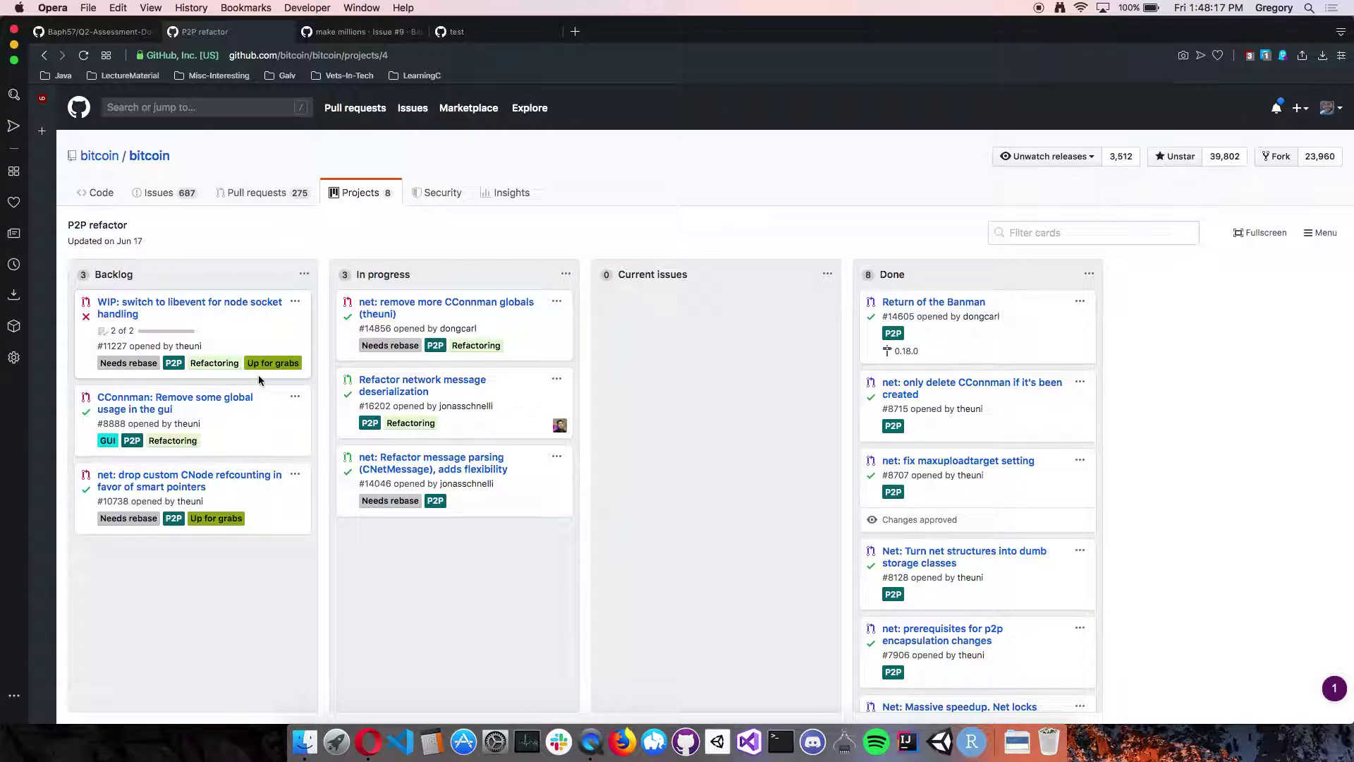
- Create a new label named "big money" for the "make millions" issue on the test board and apply it
left_click(457, 32)
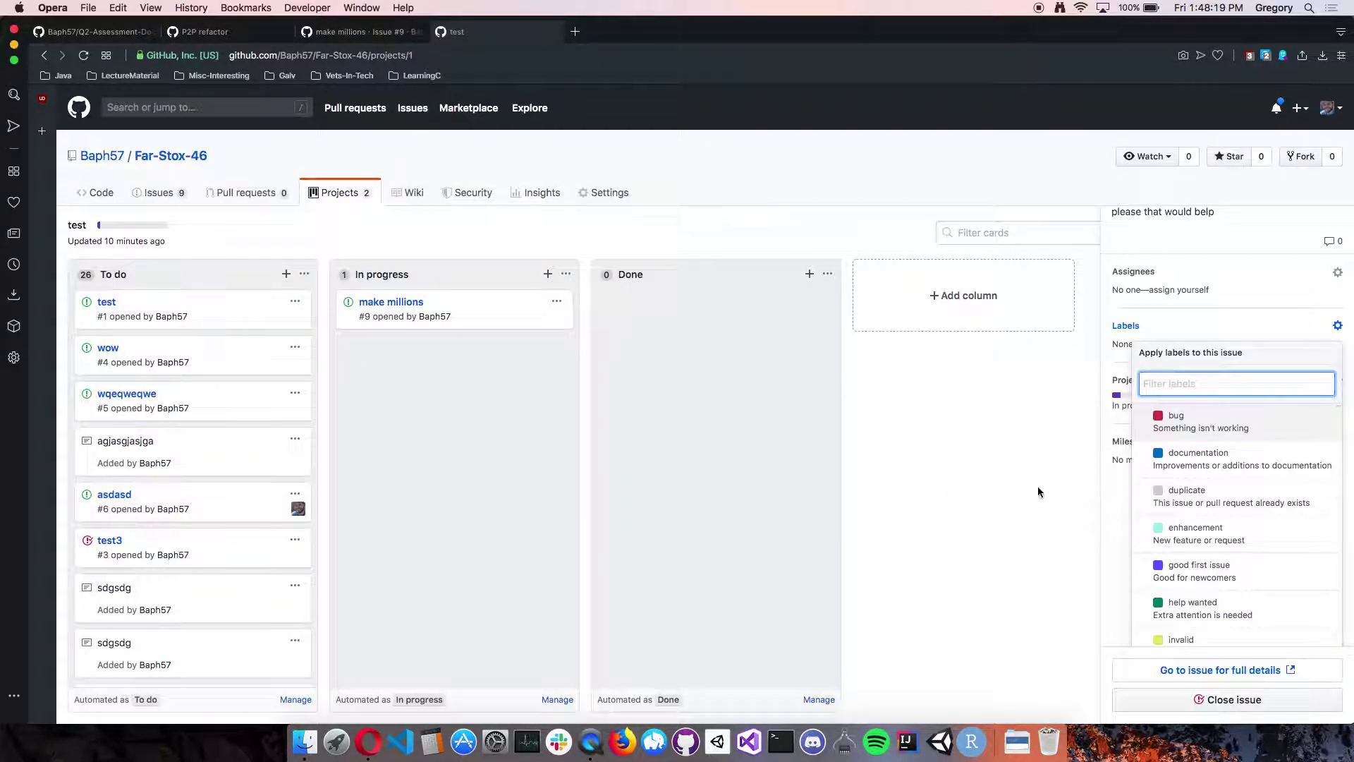
type("big money")
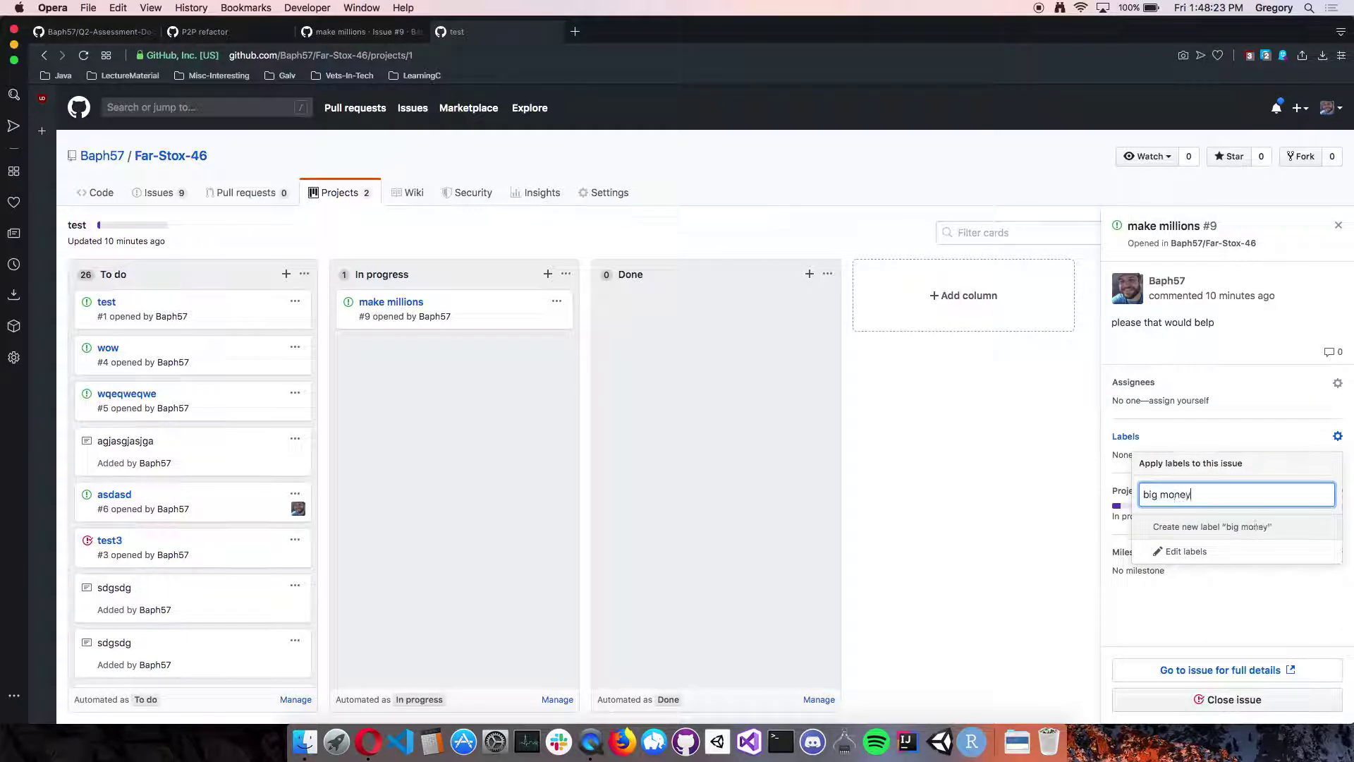
left_click(1256, 526)
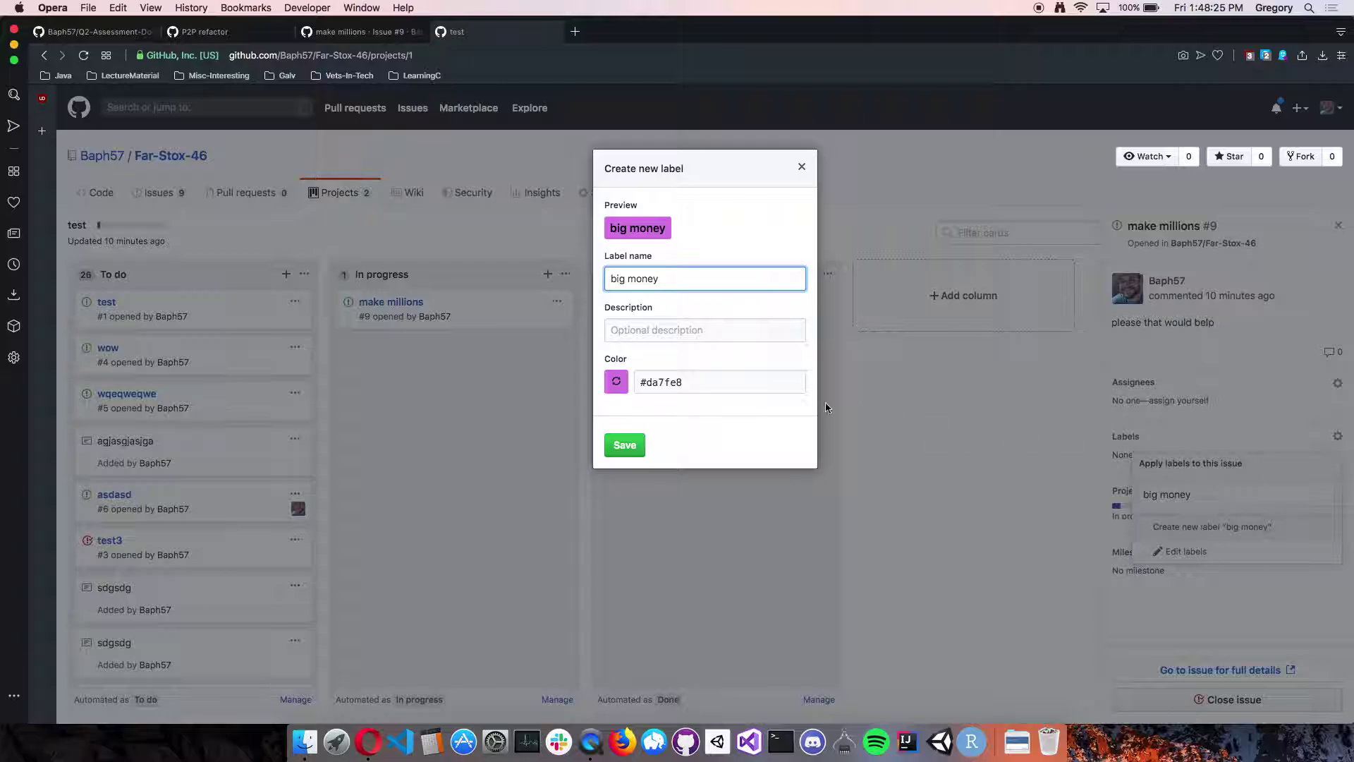
left_click(628, 443)
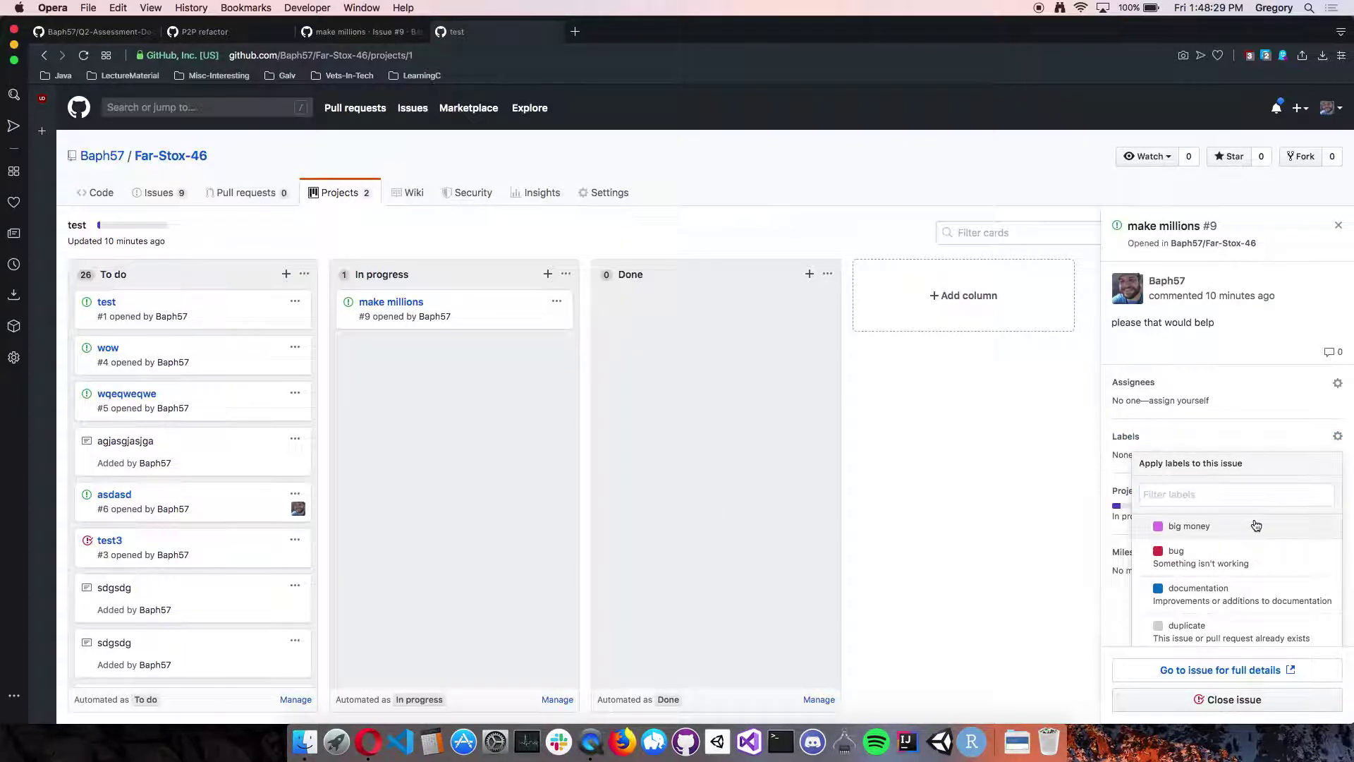
left_click(950, 537)
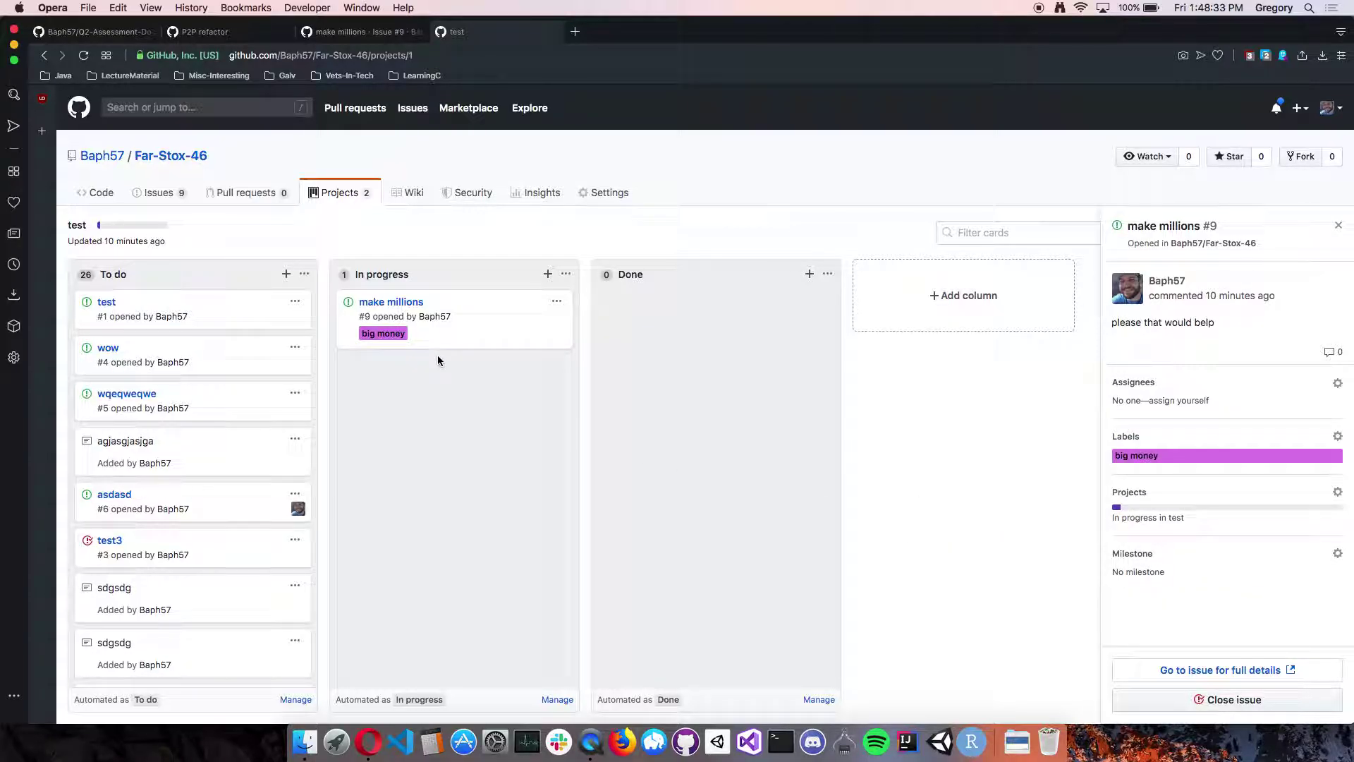
- Check bitcoin's P2P refactor board again, and open the "make millions" issue from the Far-Stox-46 issue list
left_click(99, 32)
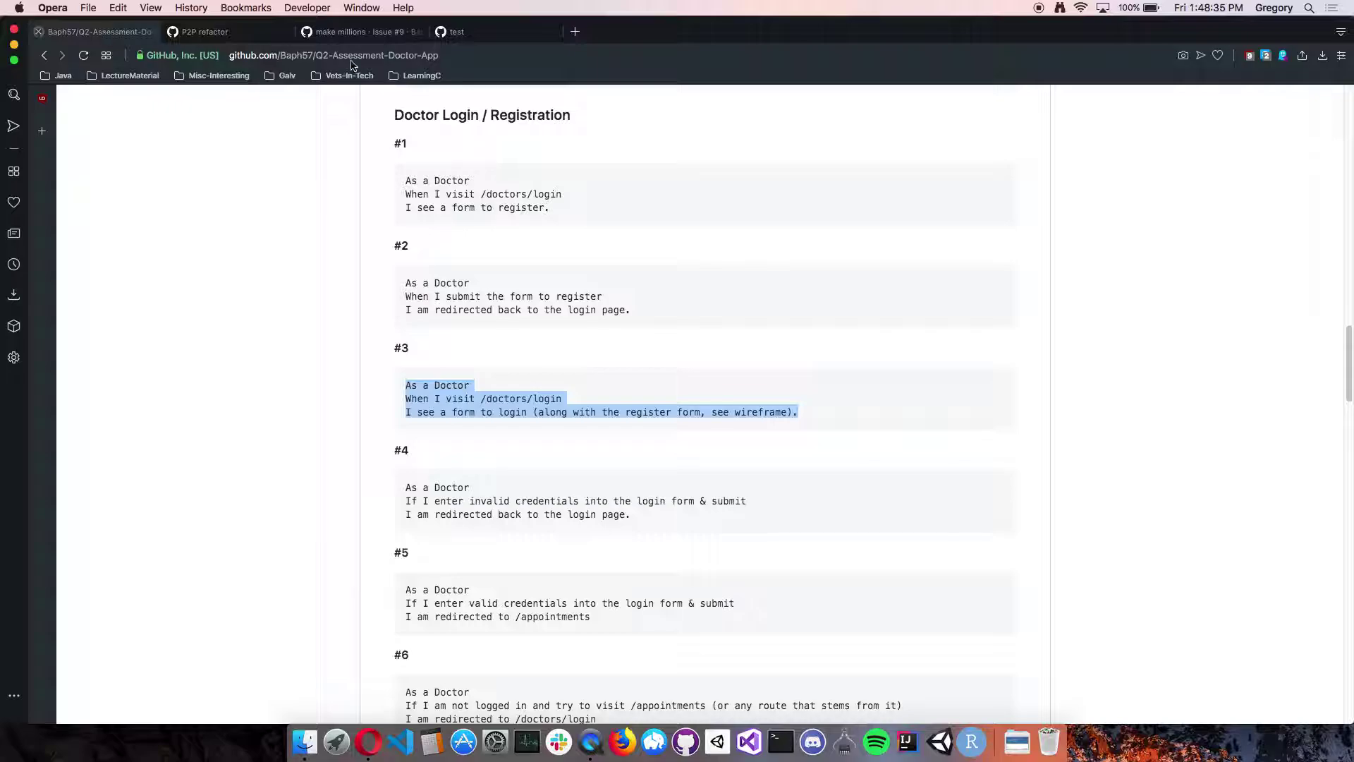
left_click(220, 39)
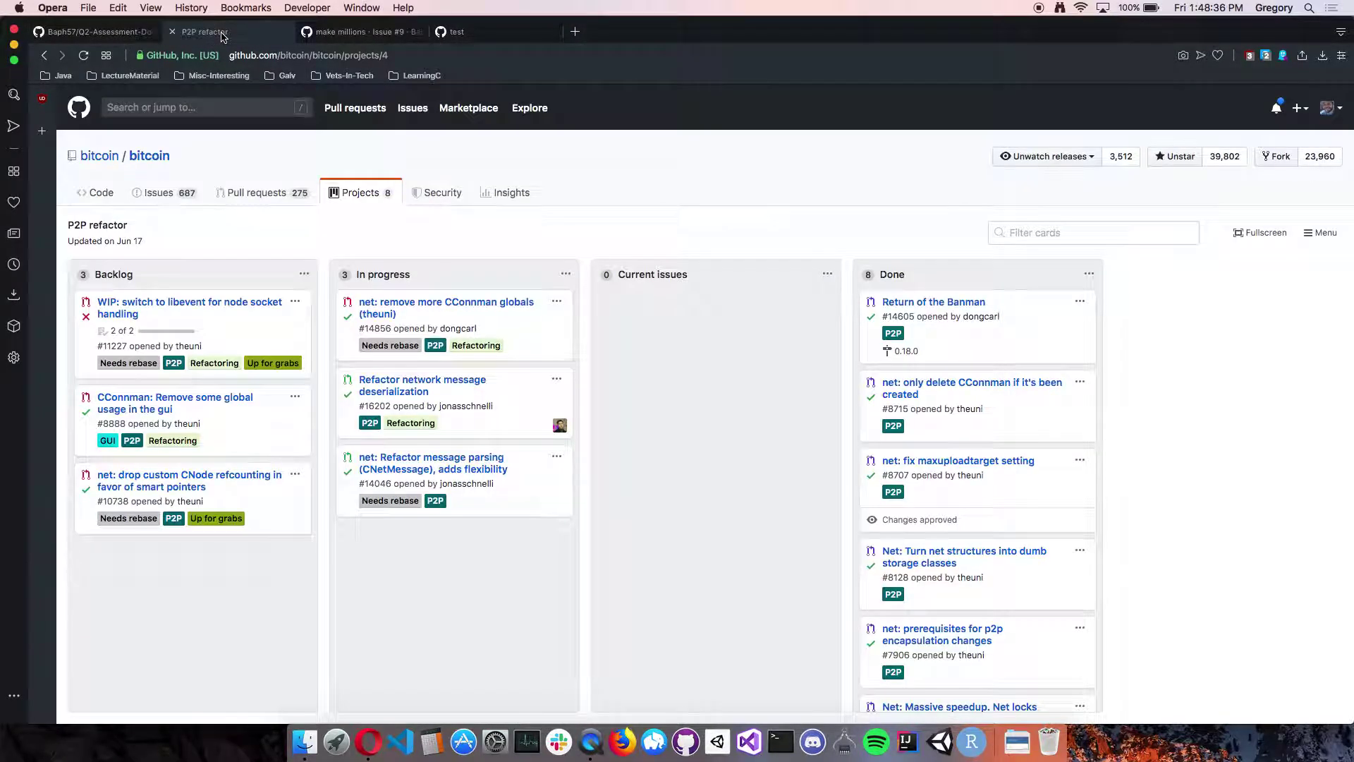
left_click(480, 36)
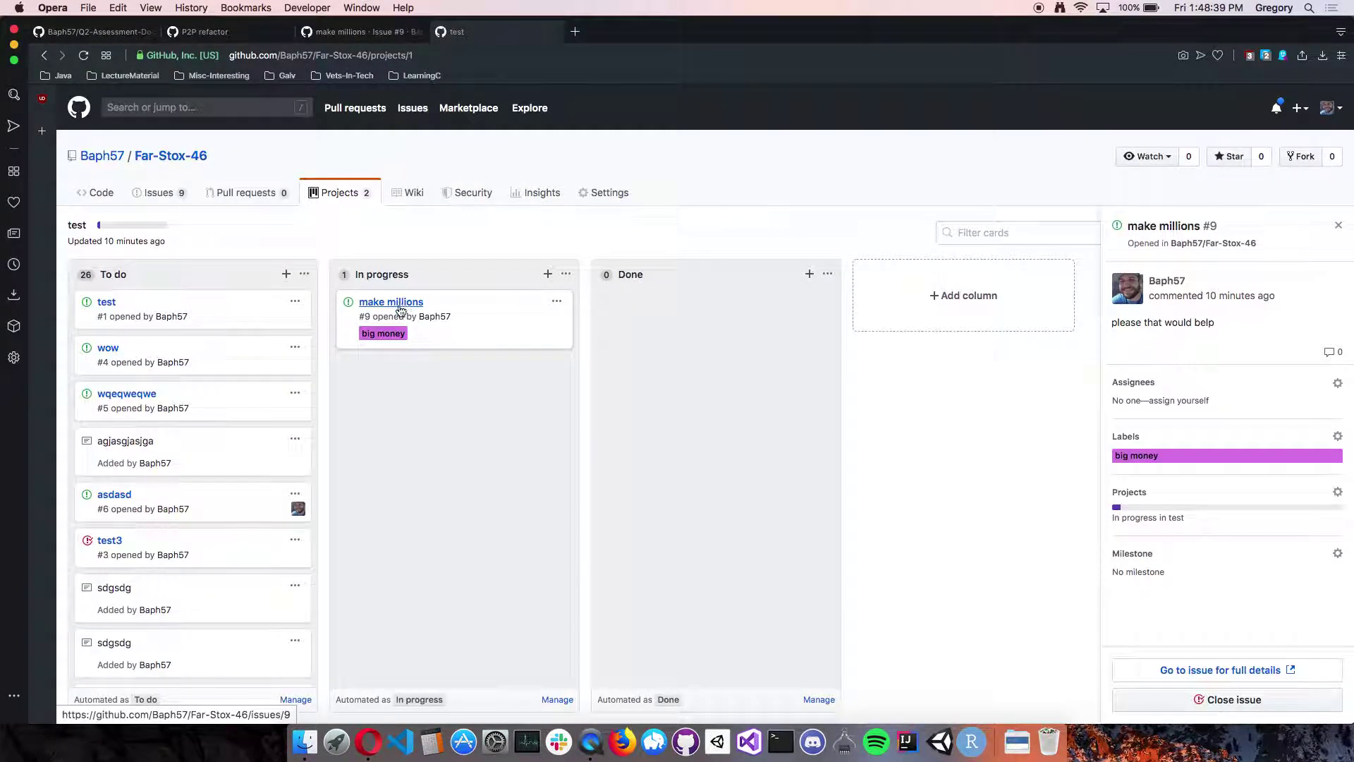
left_click(167, 194)
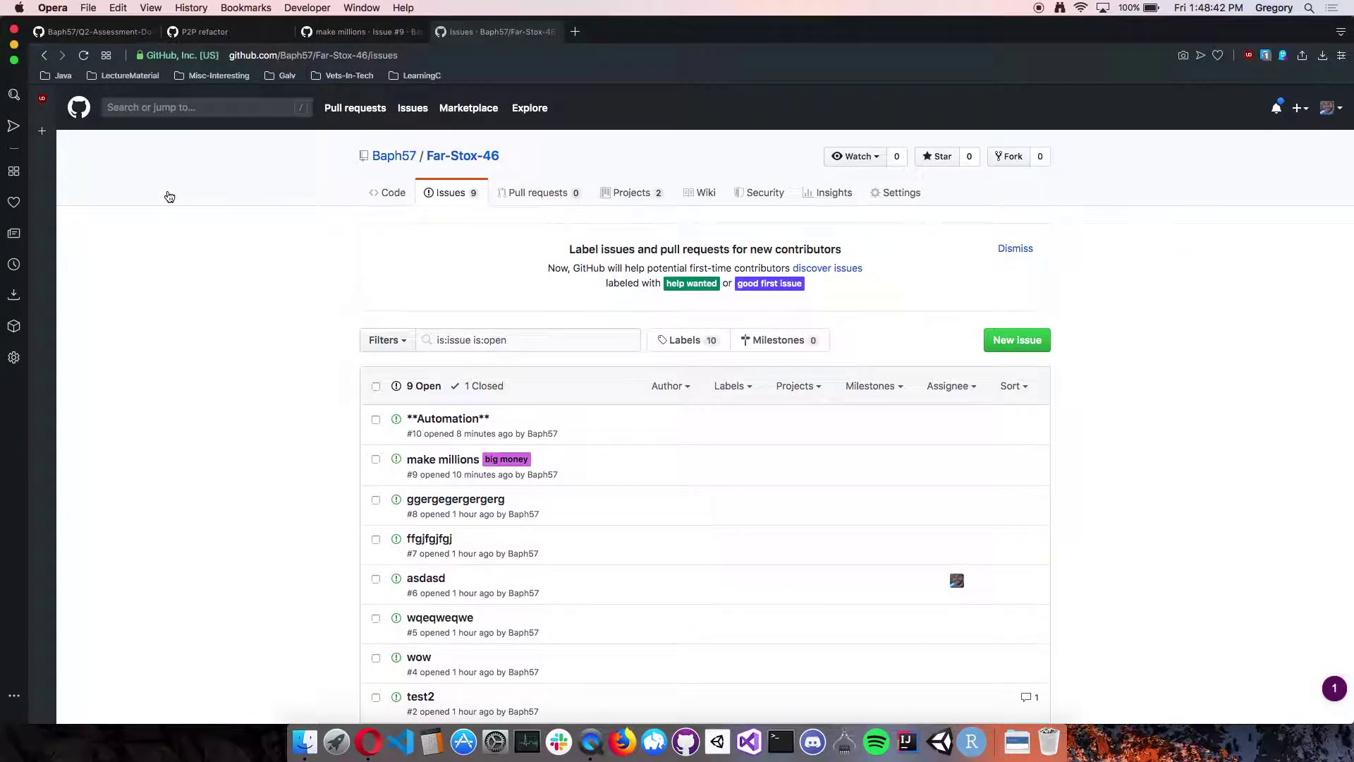
left_click(466, 464)
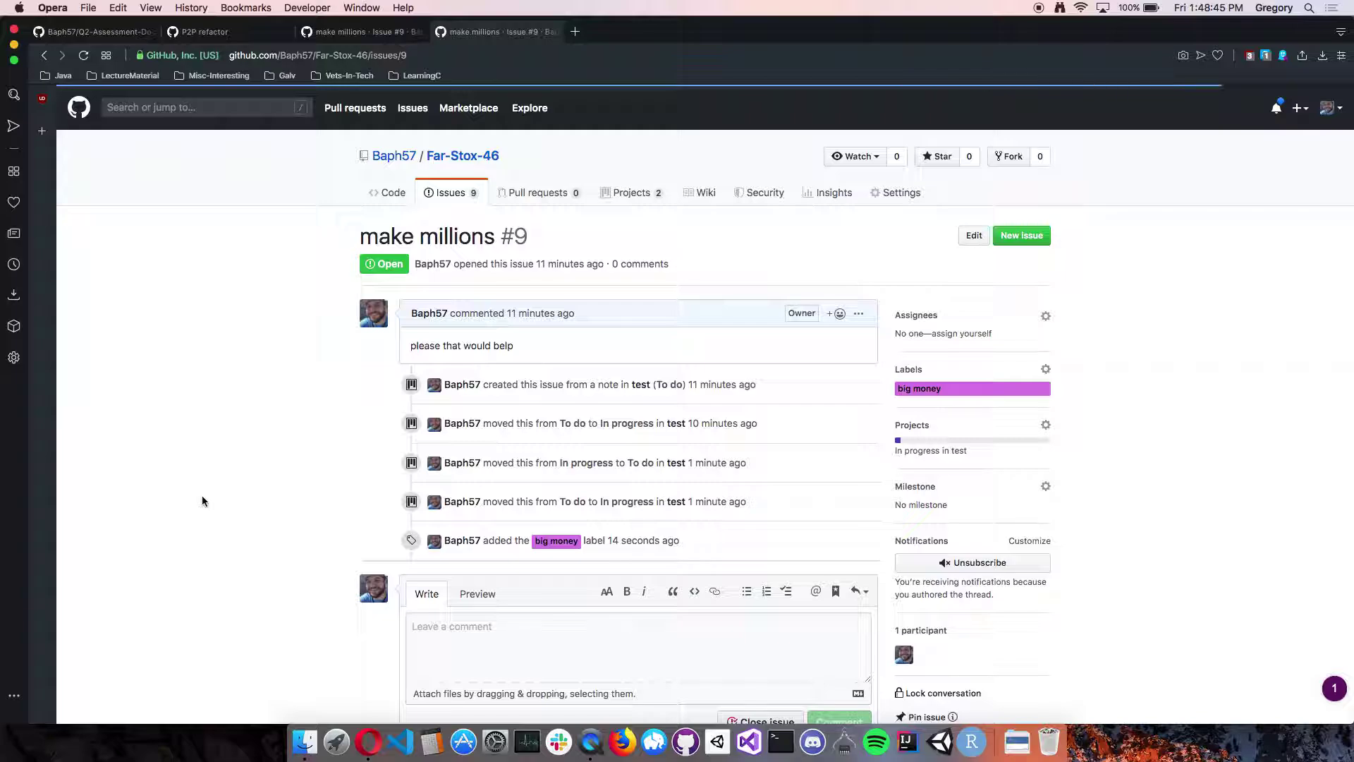
- Examine the activity history of the "make millions" issue, covering its creation from a note, column moves and label change
scroll(201, 495, "down", 3)
left_click_drag(538, 295, 767, 299)
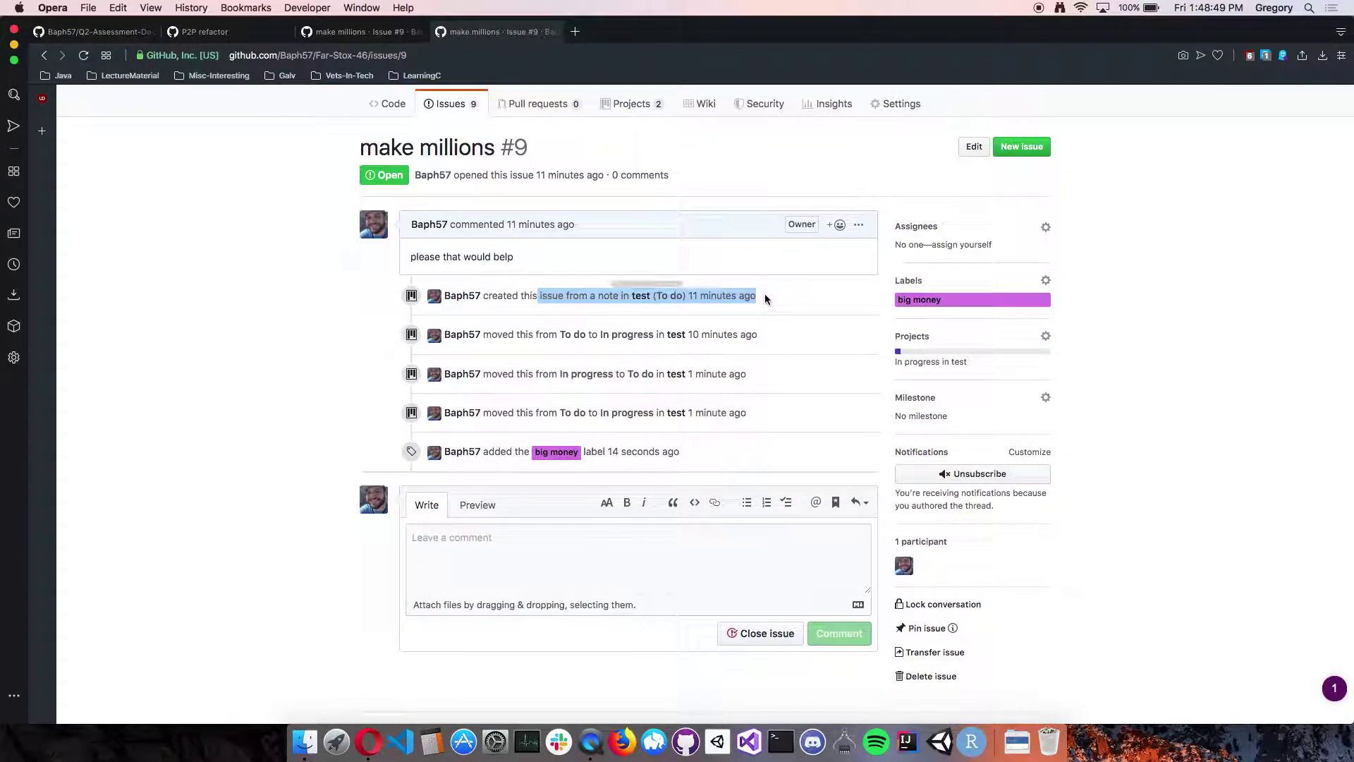
left_click(765, 293)
left_click_drag(518, 332, 786, 326)
left_click(788, 336)
left_click_drag(549, 374, 726, 375)
left_click(727, 376)
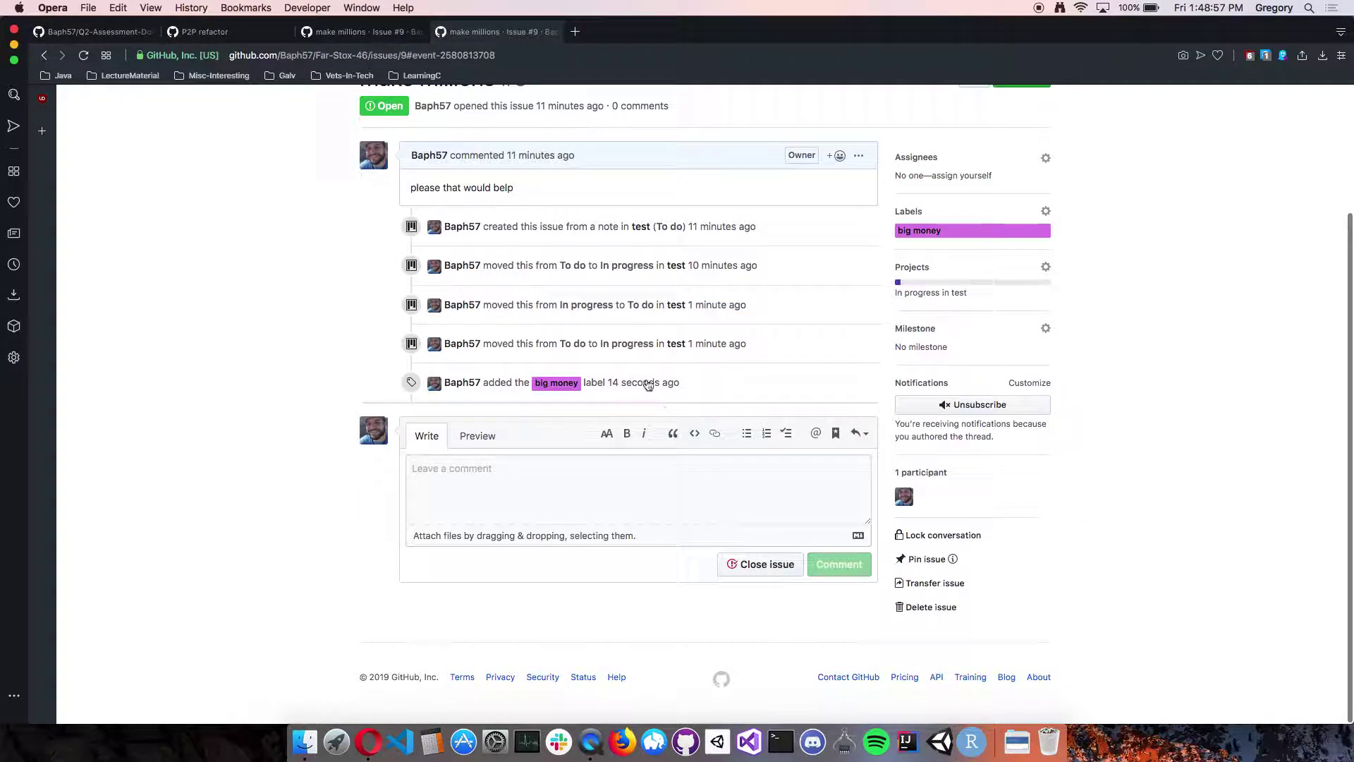
left_click_drag(558, 345, 638, 346)
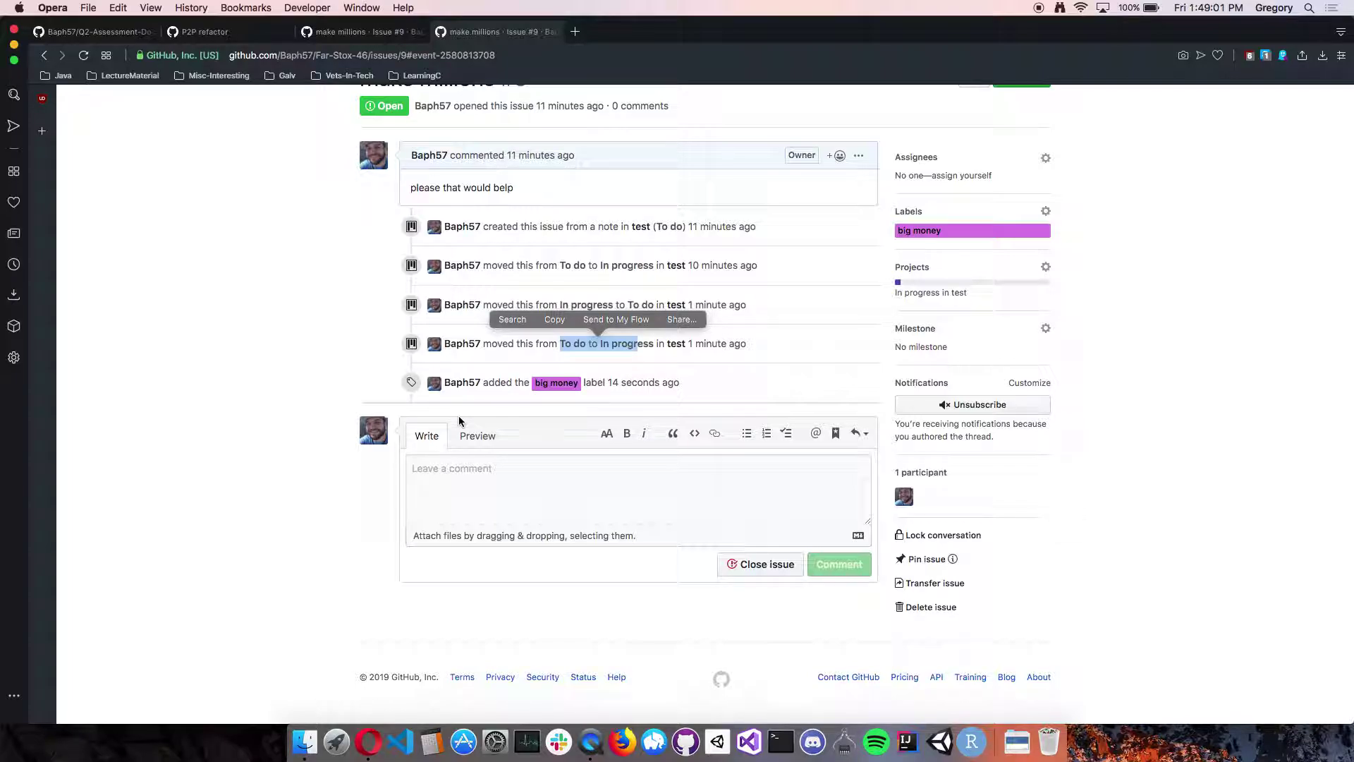
left_click(262, 345)
scroll(262, 348, "up", 3)
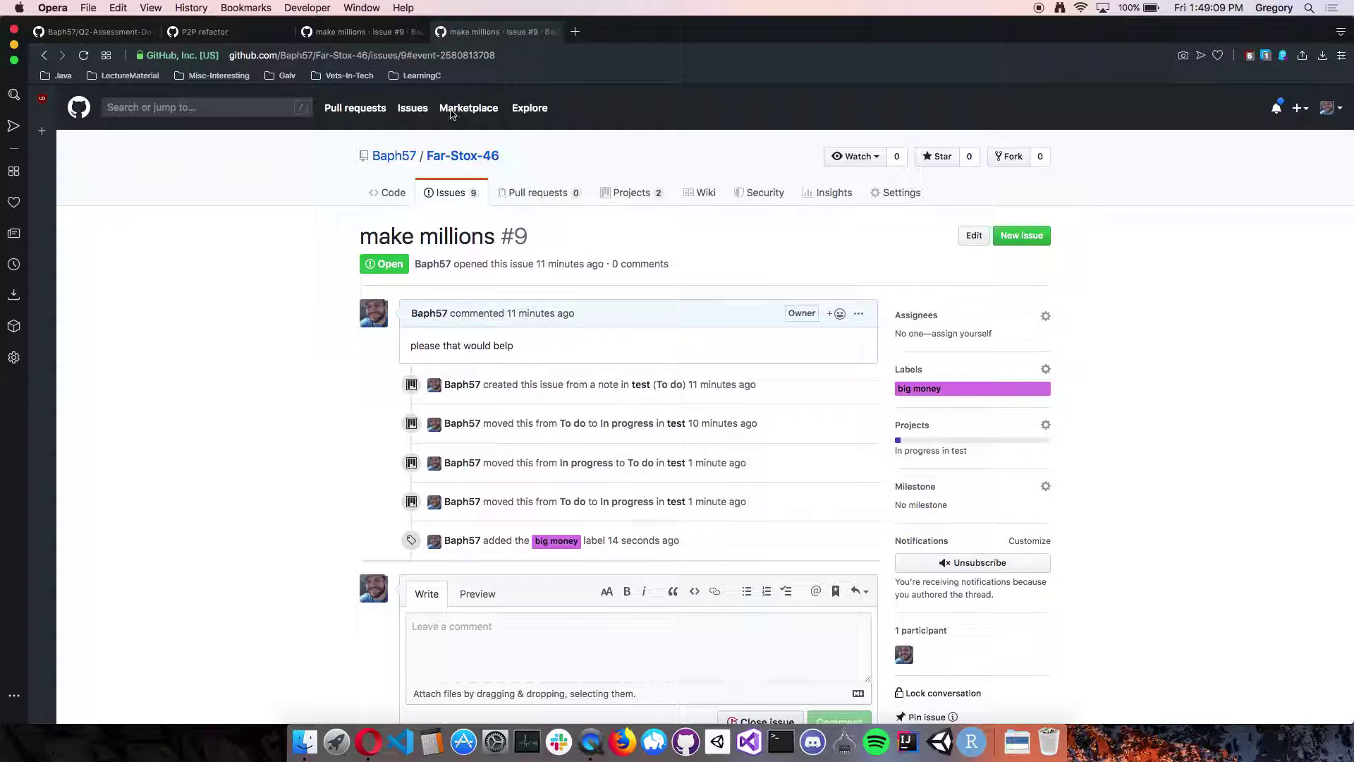
- Look over the cards on bitcoin's P2P refactor board and return to the "make millions" issue
left_click(358, 37)
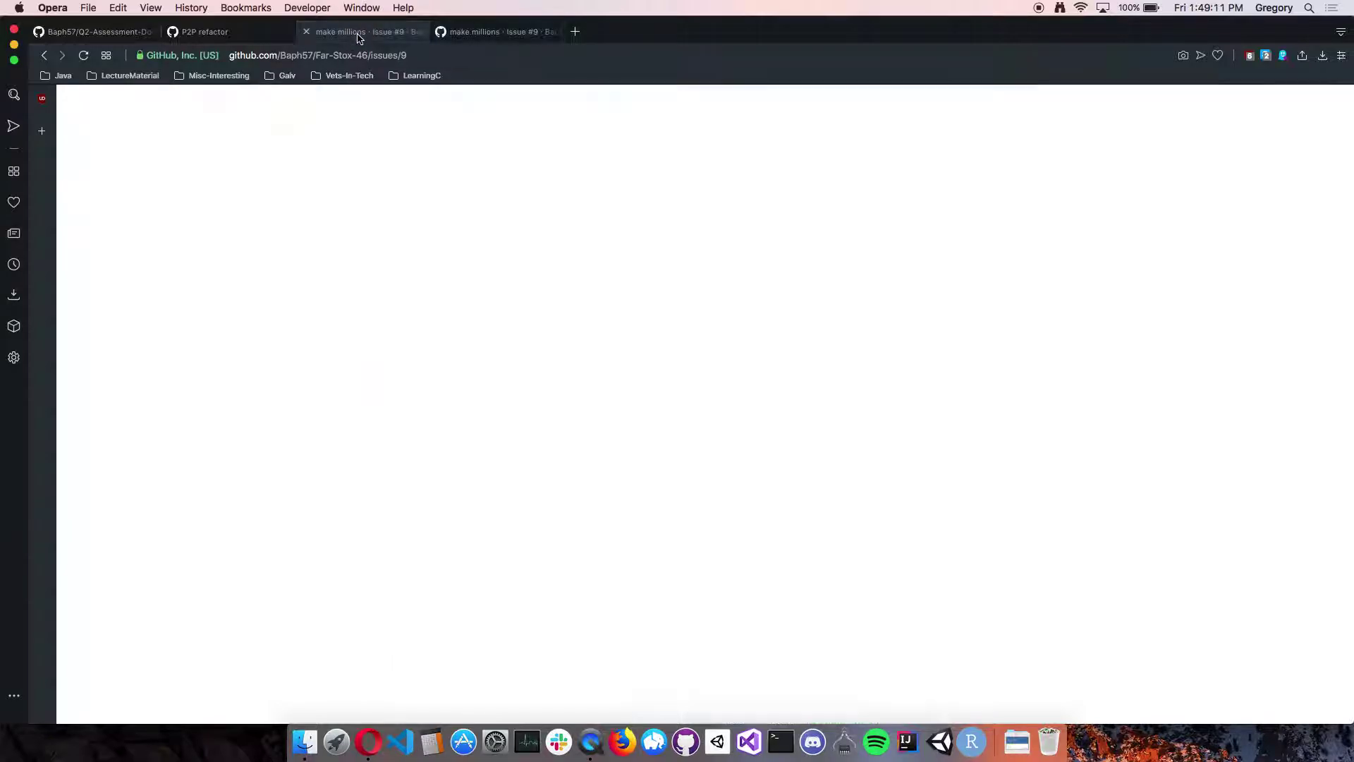
left_click(208, 32)
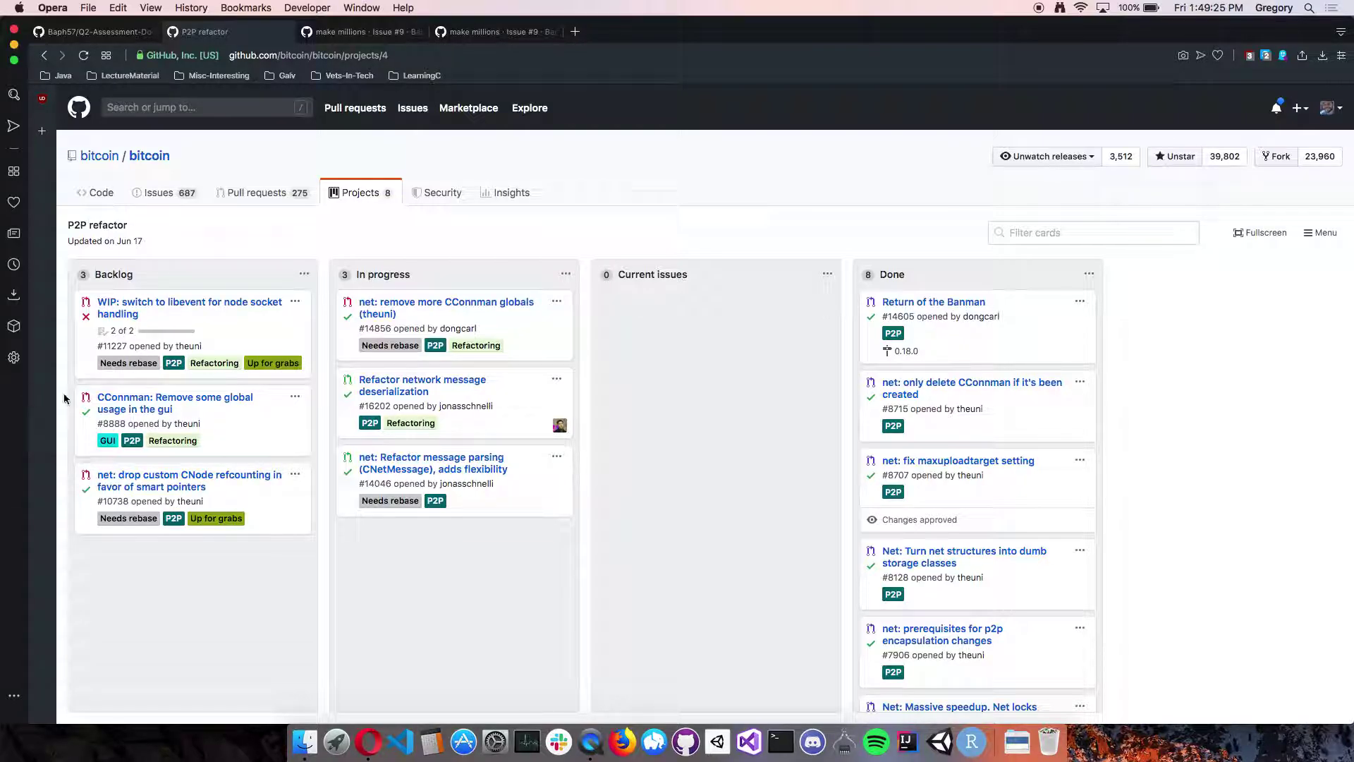
left_click(522, 31)
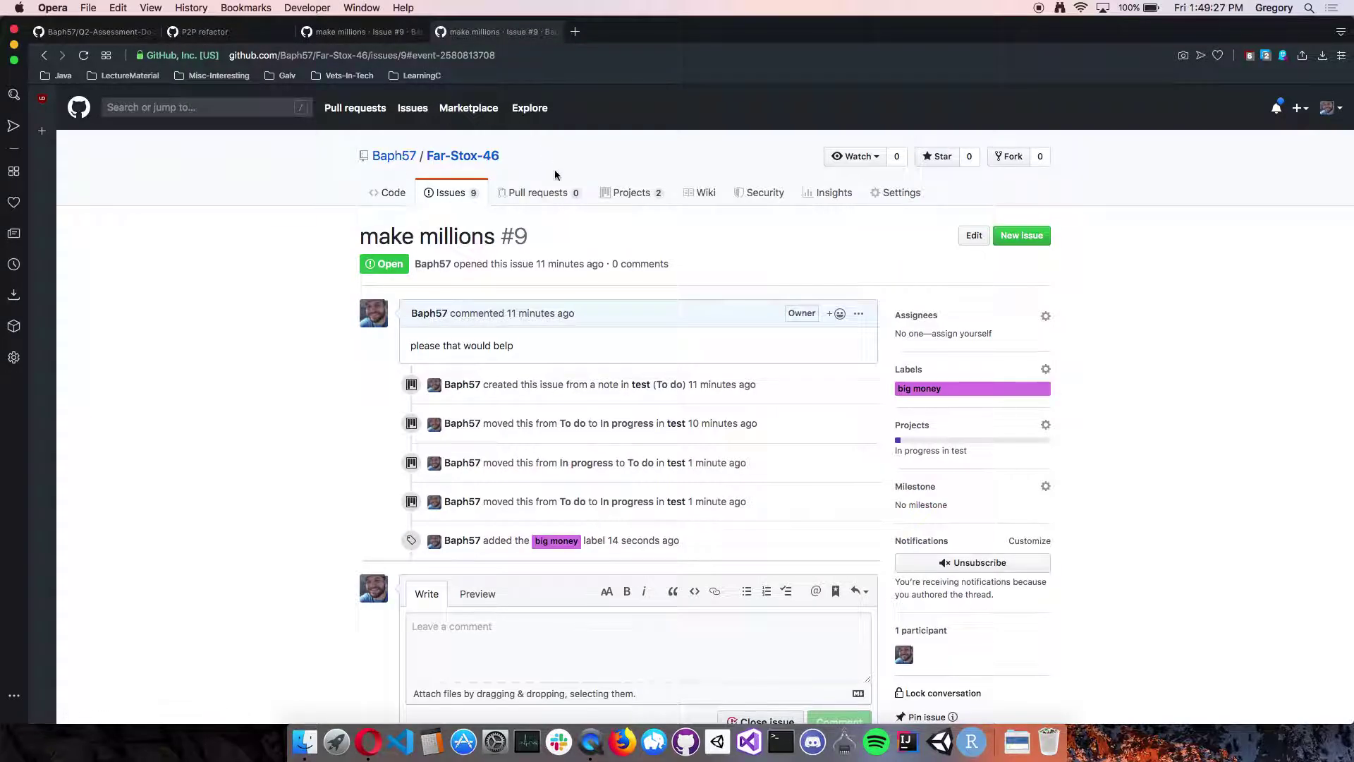
- Open the Main-Storyboard project and review the To do automation options for its Appointment-Stories column, leaving them unchanged
left_click(367, 32)
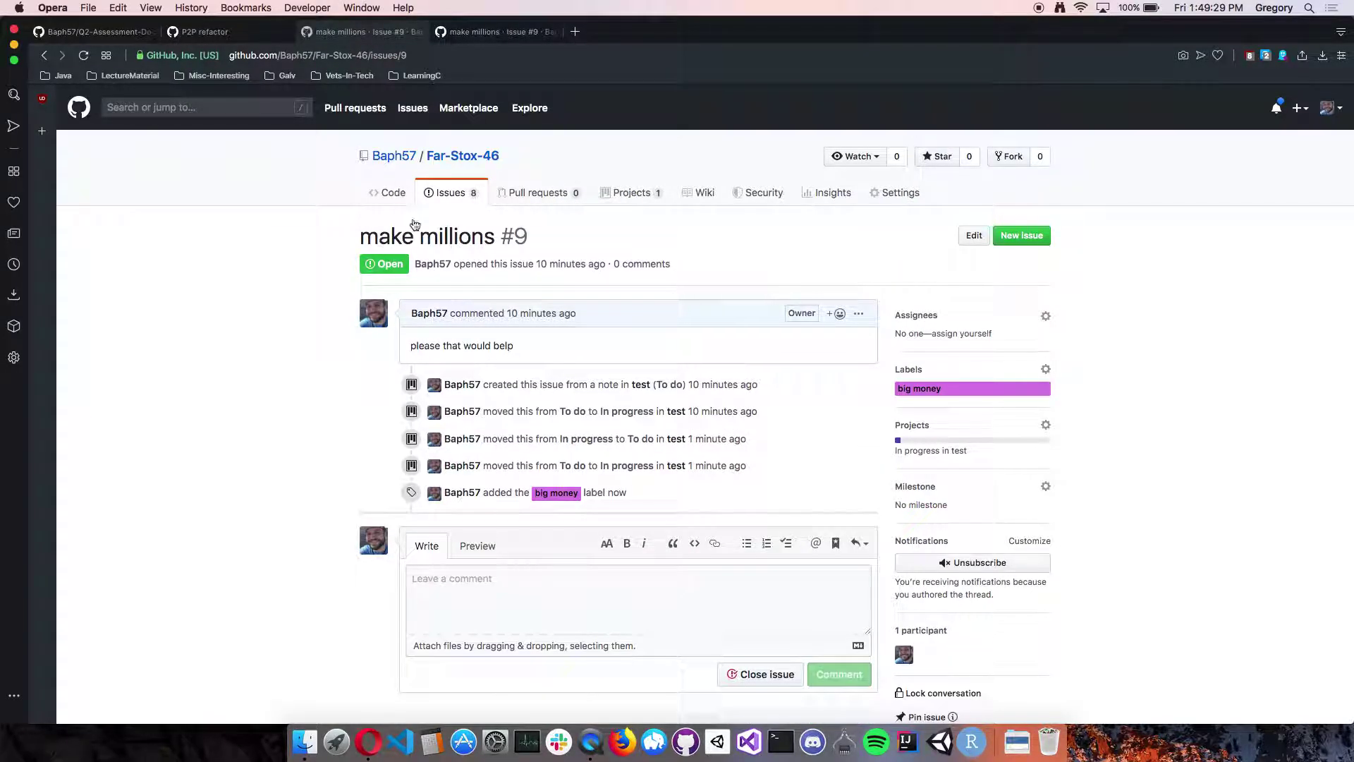
left_click(629, 199)
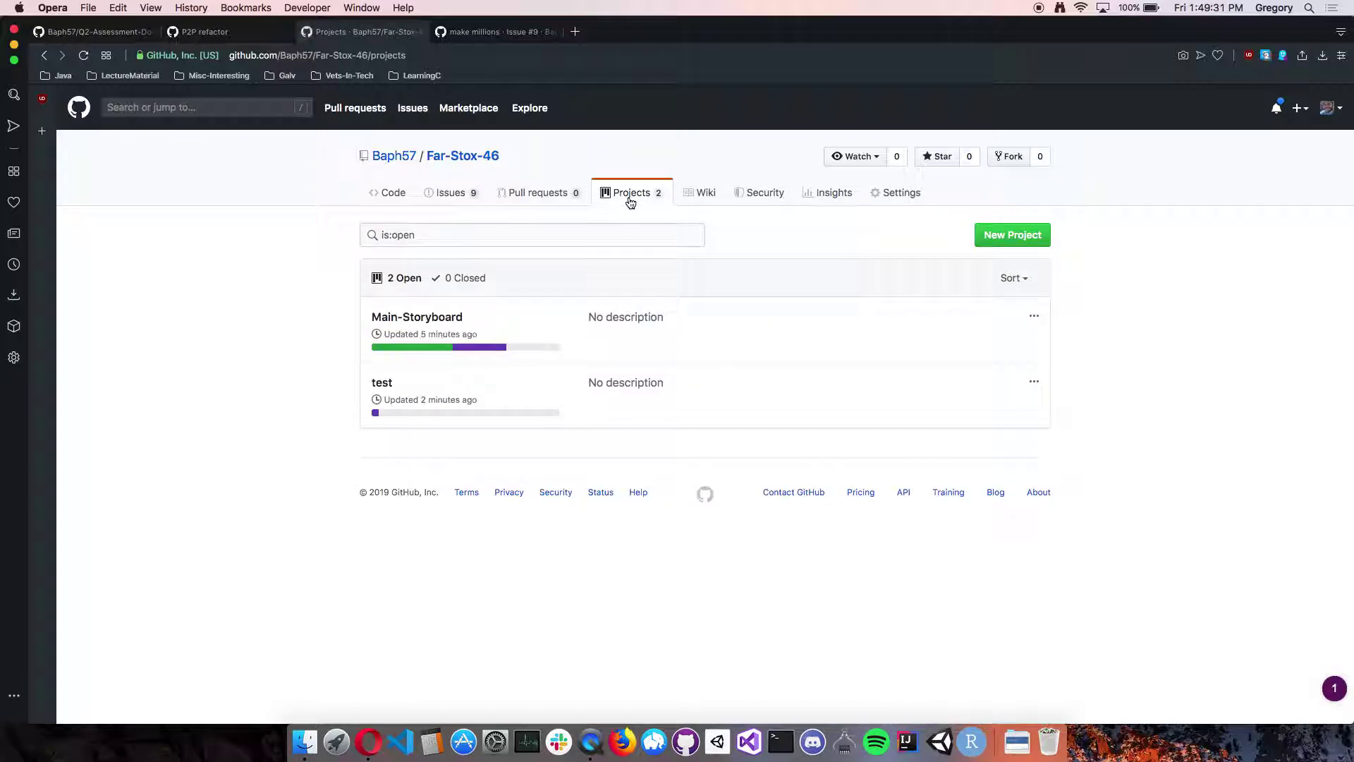
left_click(432, 316)
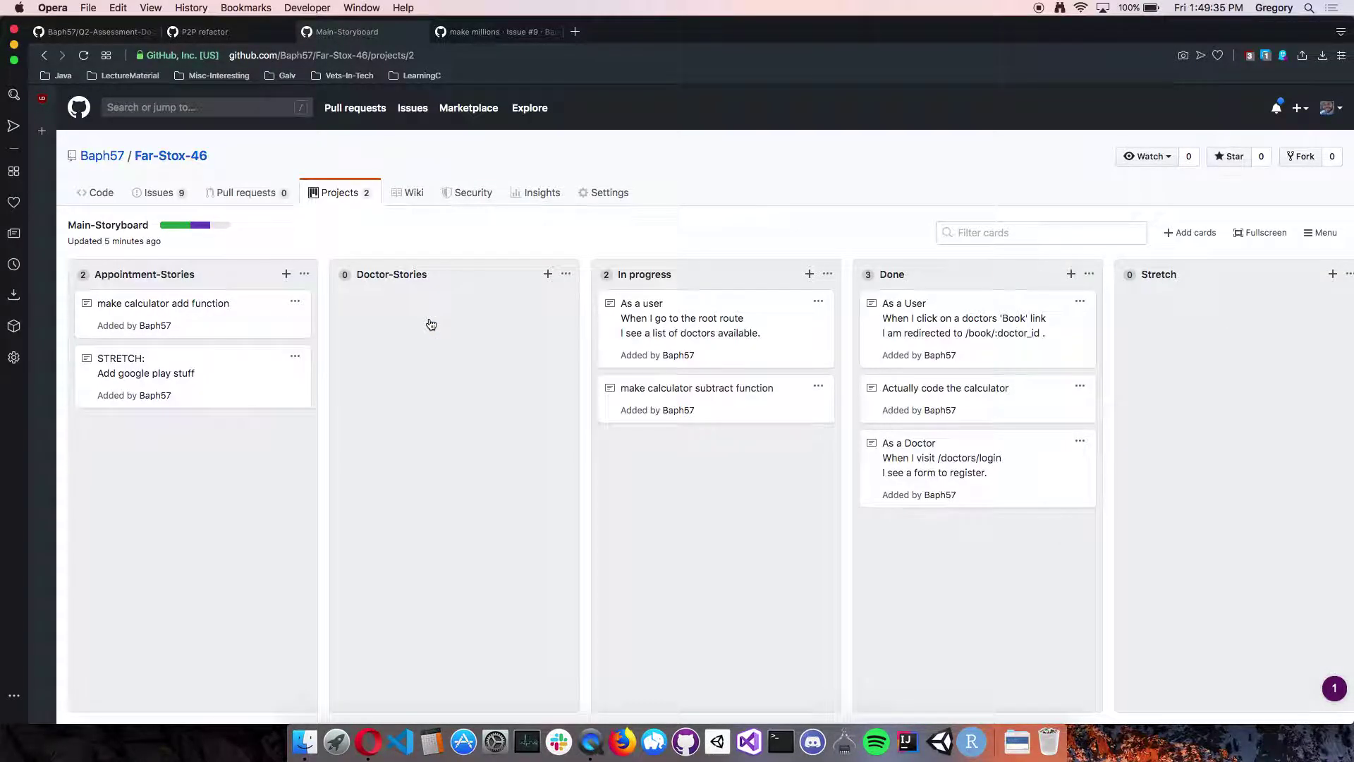
left_click(304, 274)
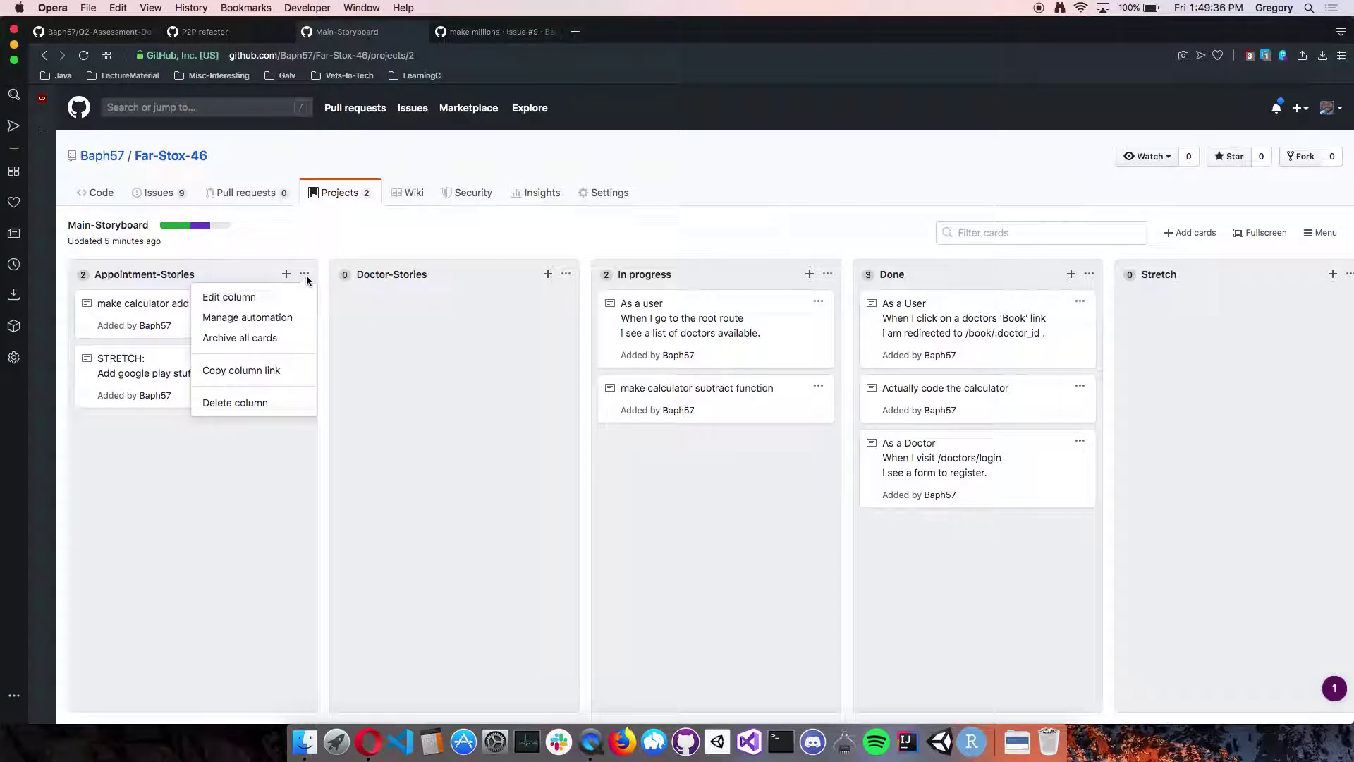
left_click(284, 317)
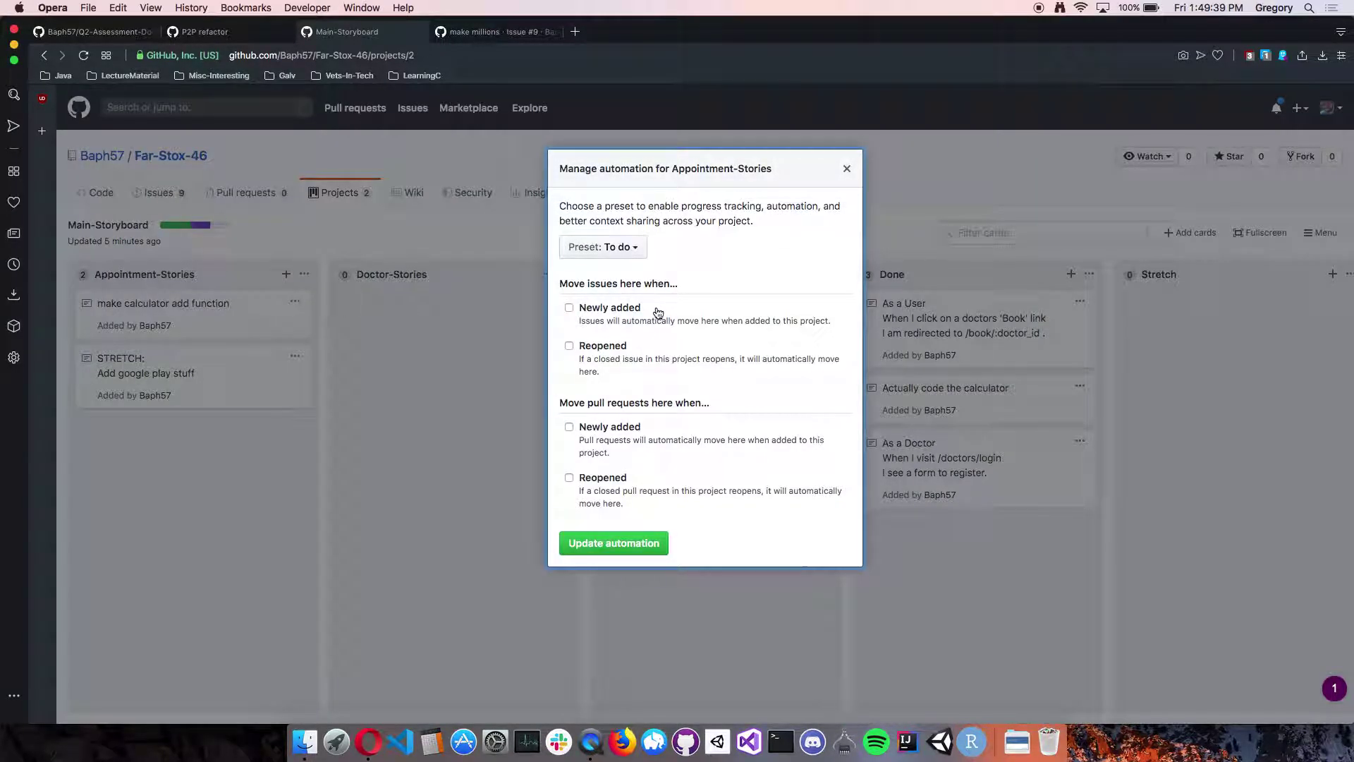
left_click(846, 168)
- Create a new project board named "asfasf" in Far-Stox-46 using the Basic kanban template
left_click(378, 201)
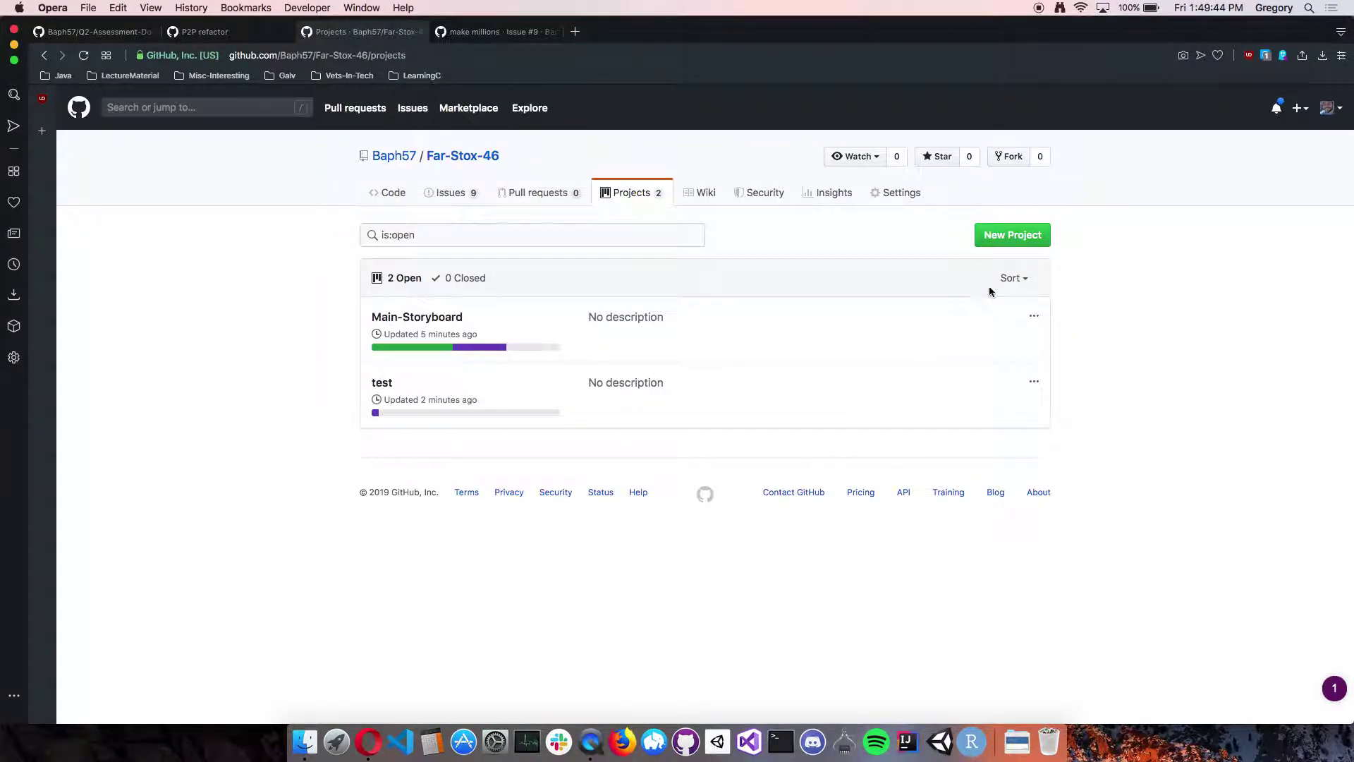
left_click(1012, 235)
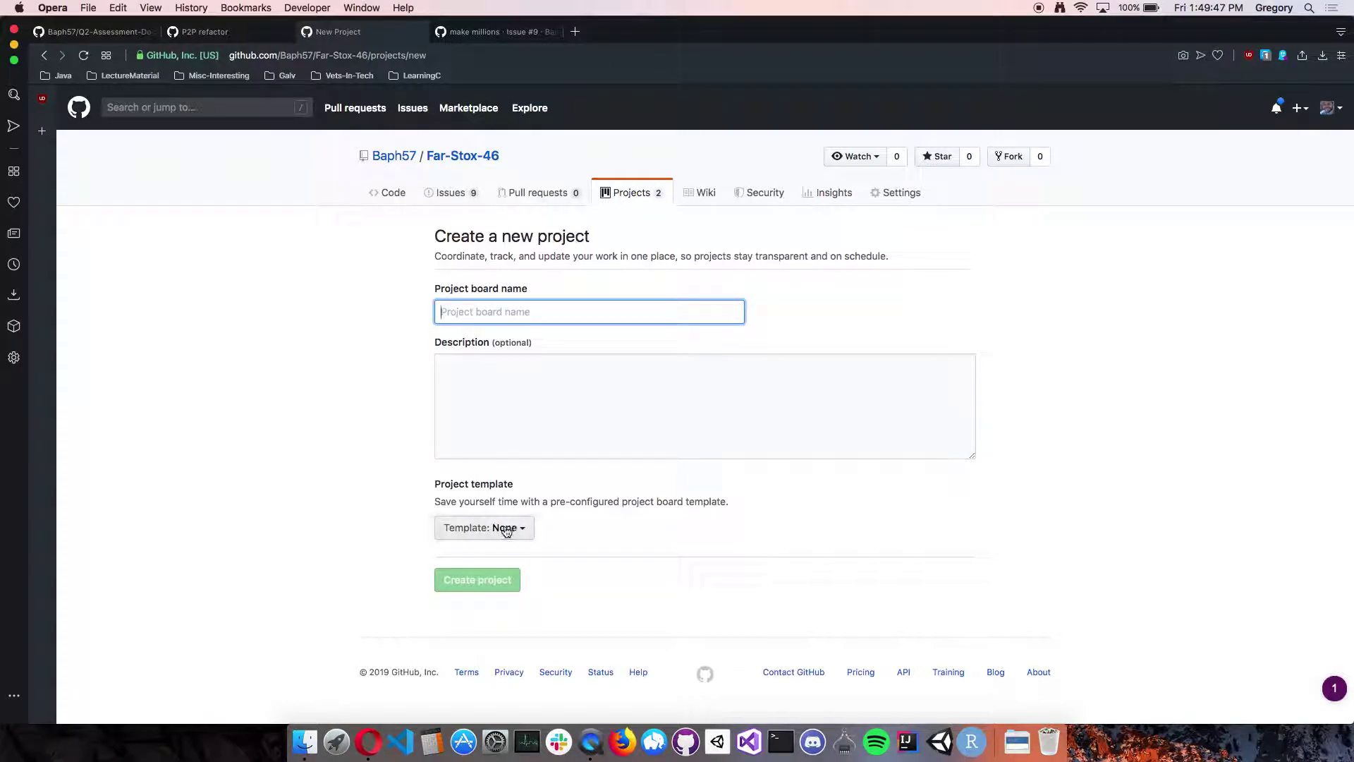
left_click(505, 529)
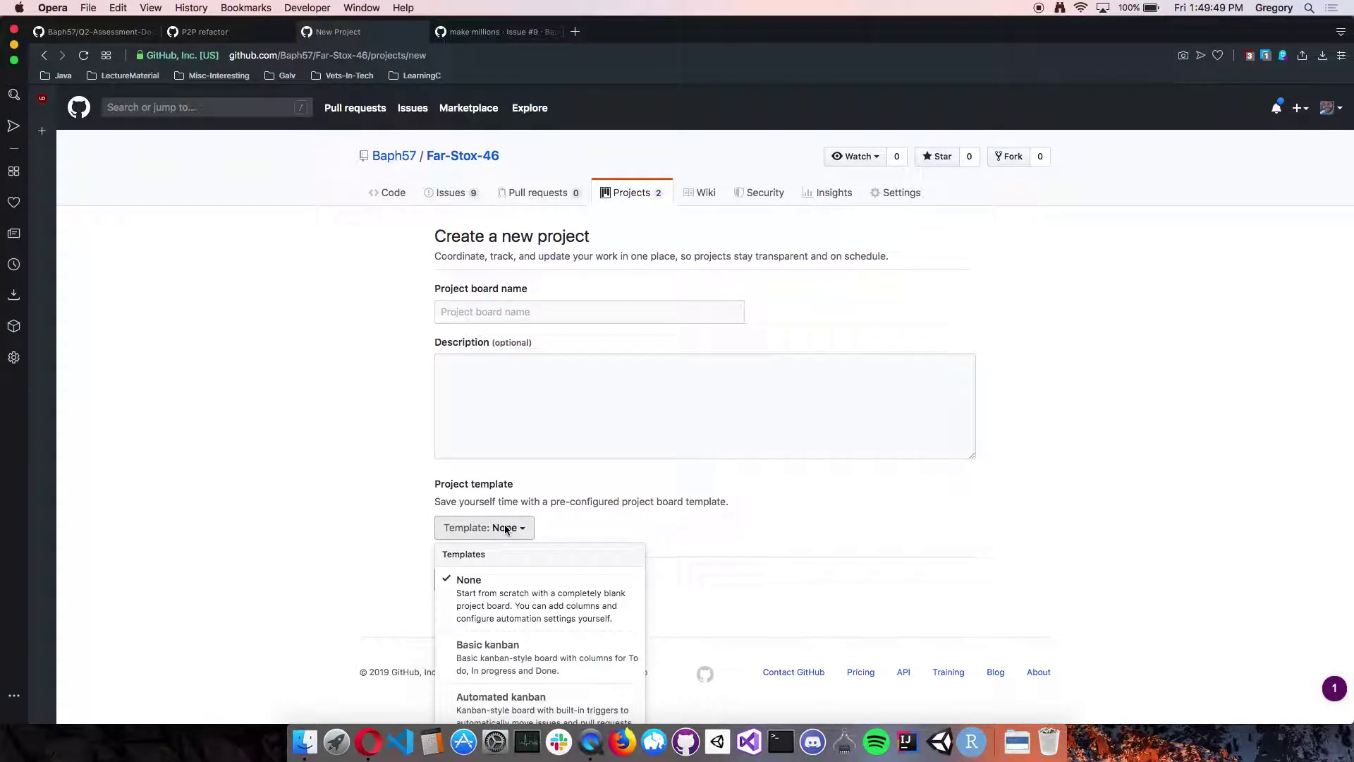
left_click(524, 645)
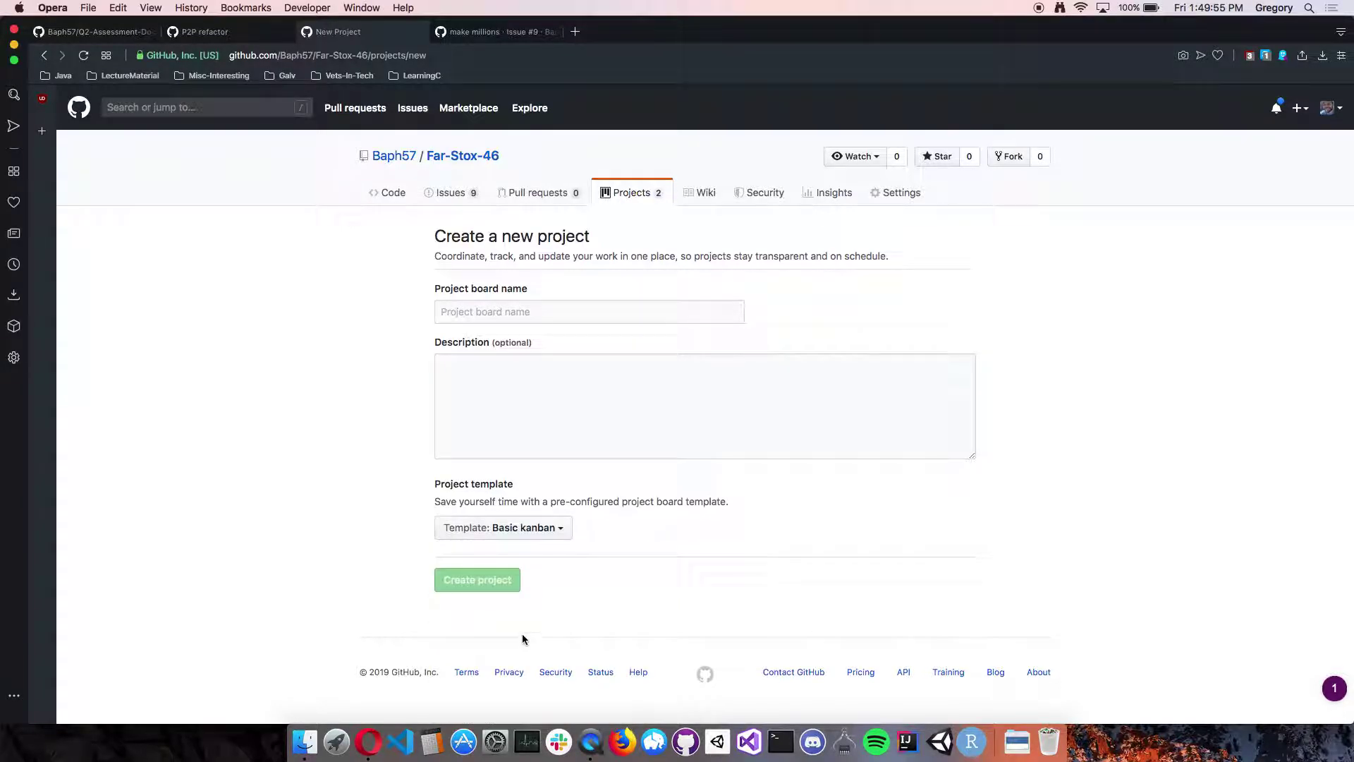
left_click(521, 321)
type("asfasf")
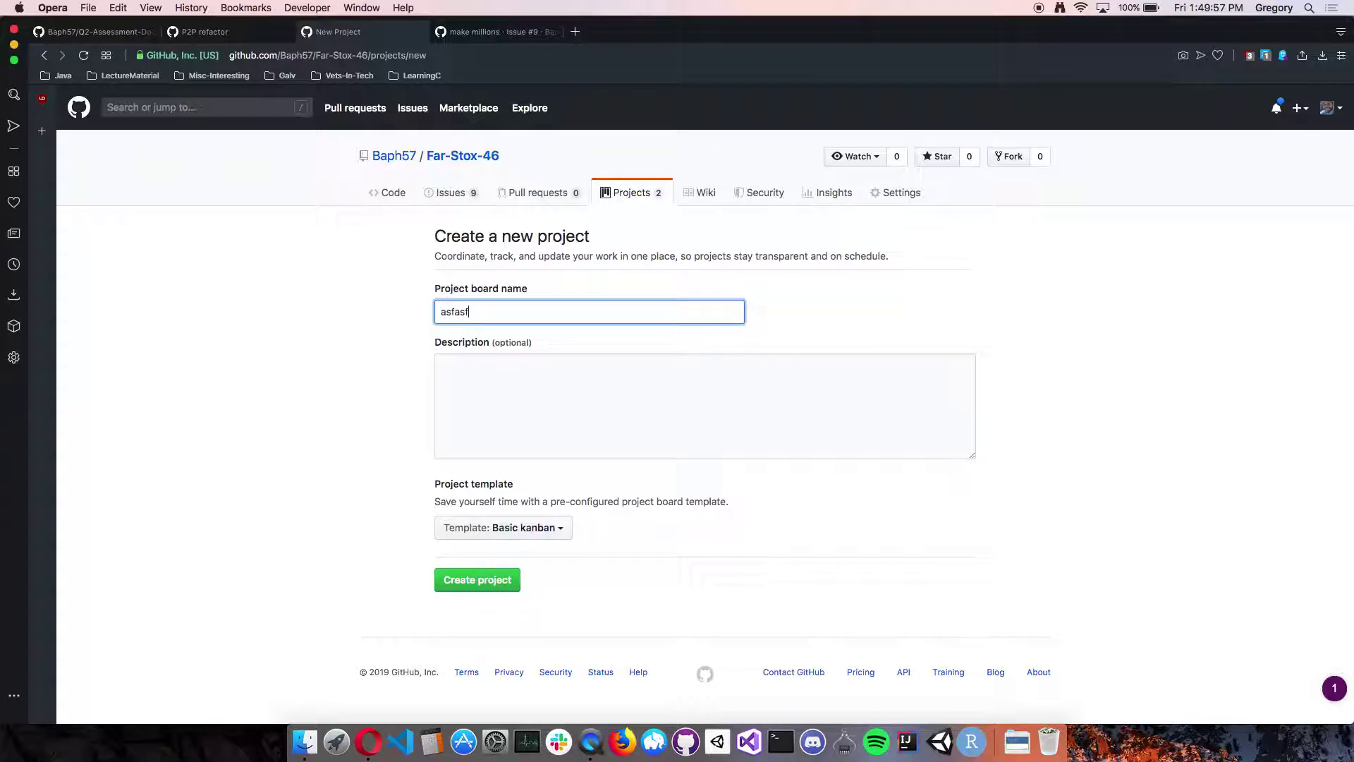
left_click(485, 536)
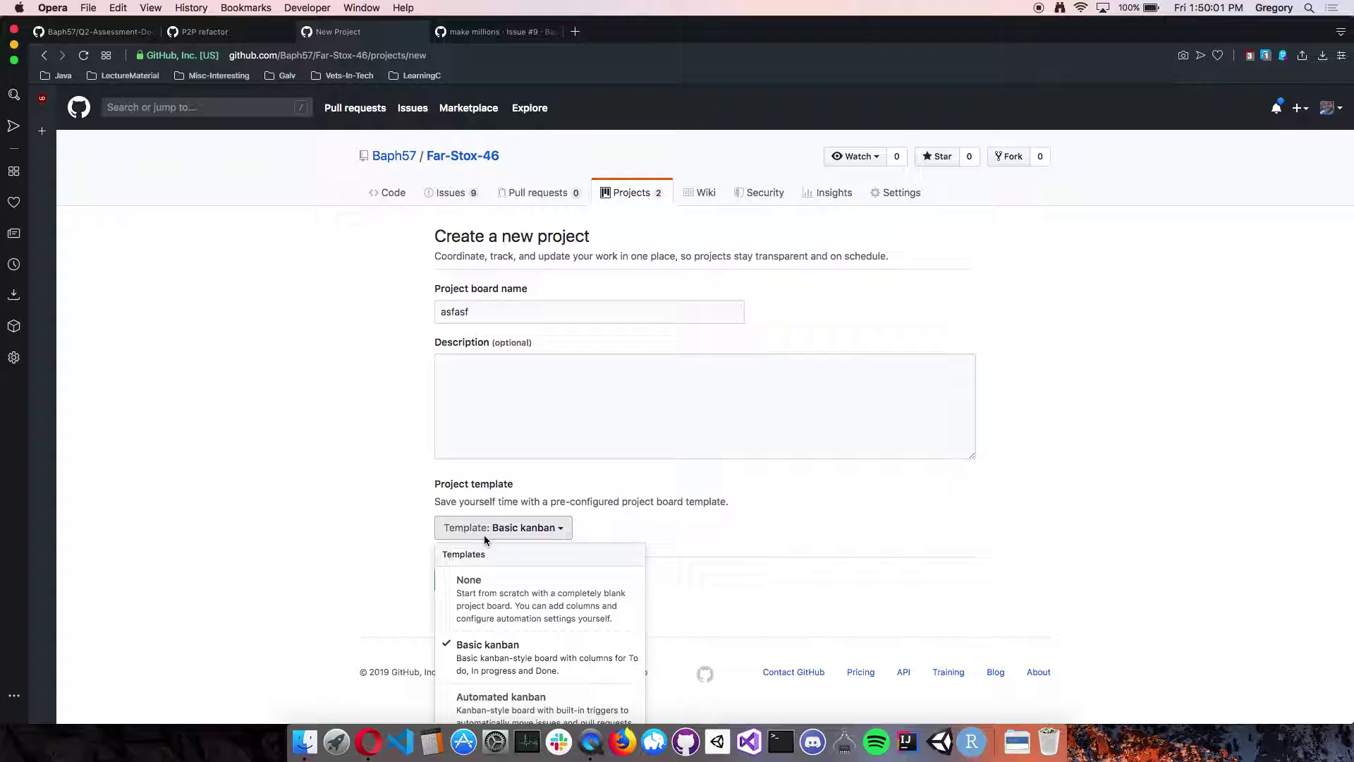
left_click(492, 403)
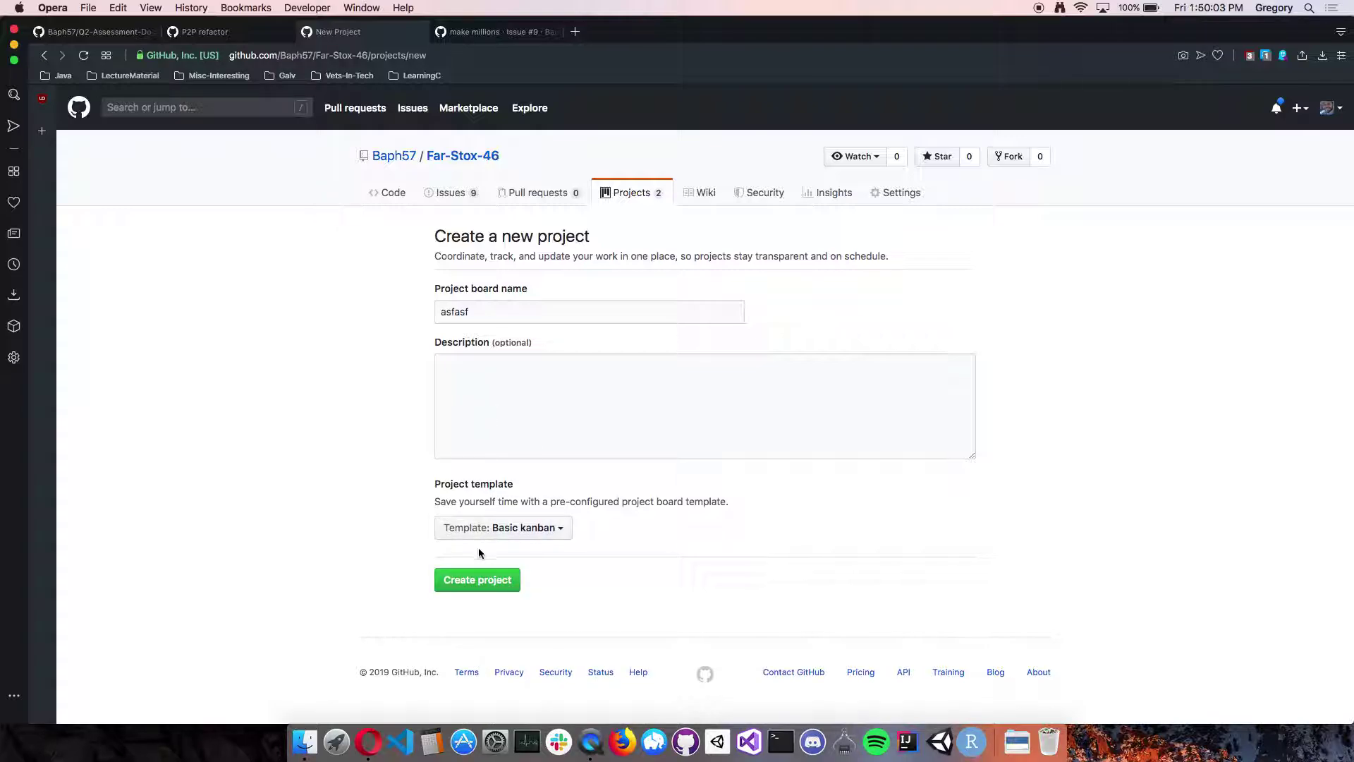
left_click(481, 574)
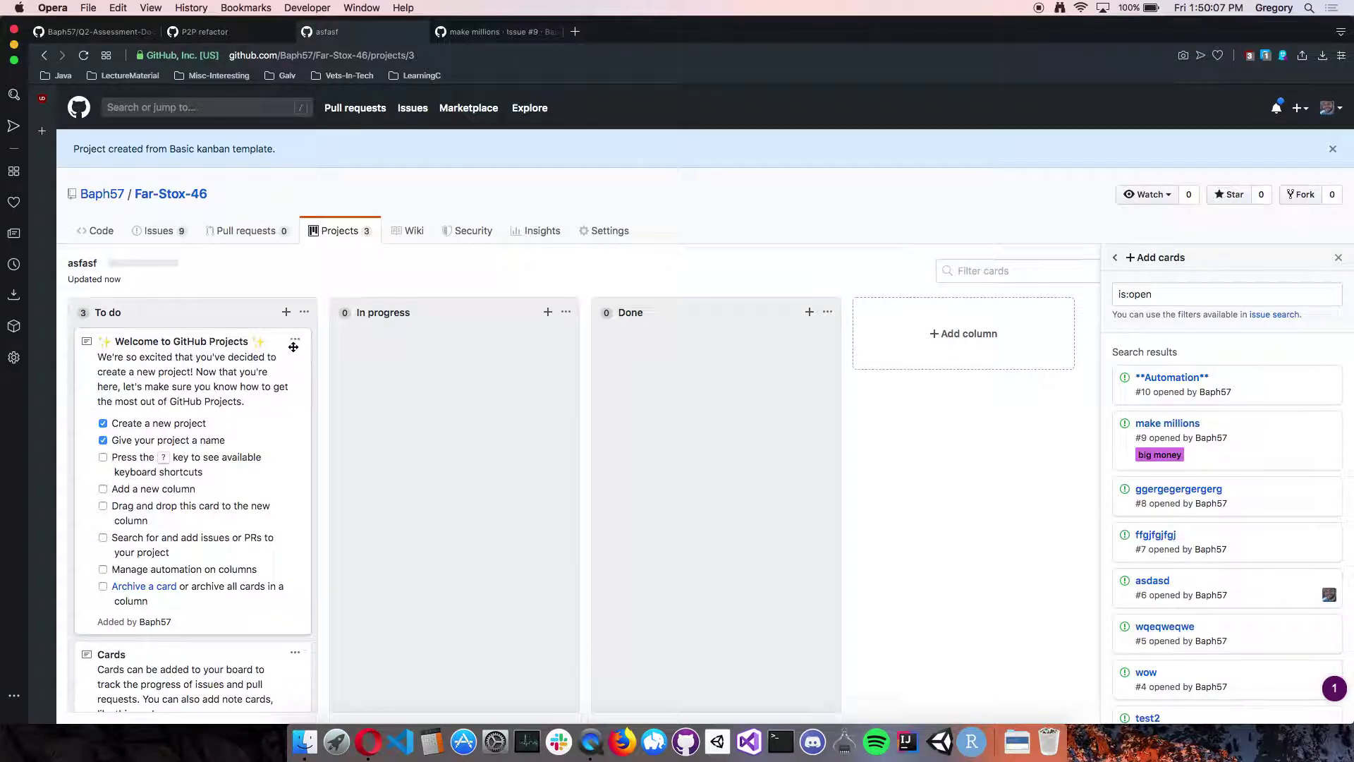
- Delete the "Welcome to GitHub Projects" and "Cards" notes from the To do column
left_click(295, 341)
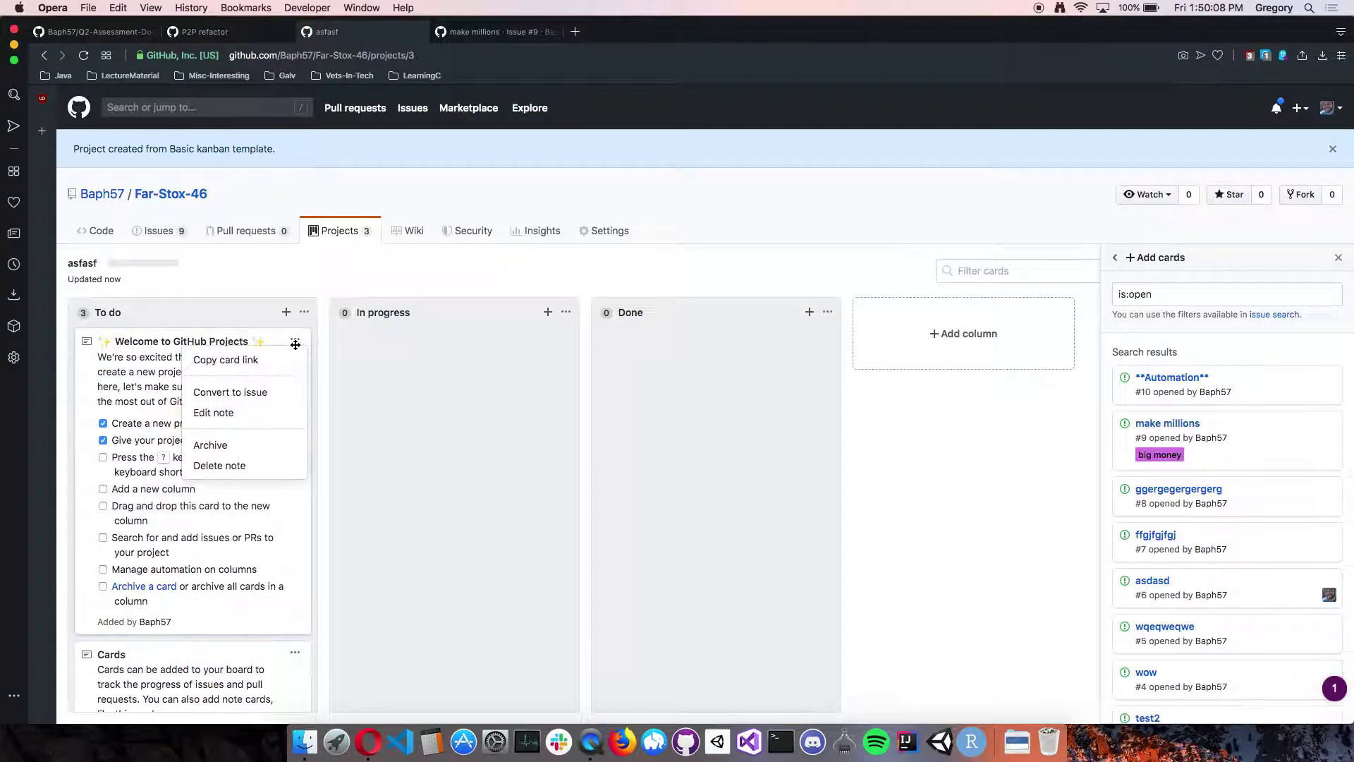
left_click(254, 464)
left_click(805, 141)
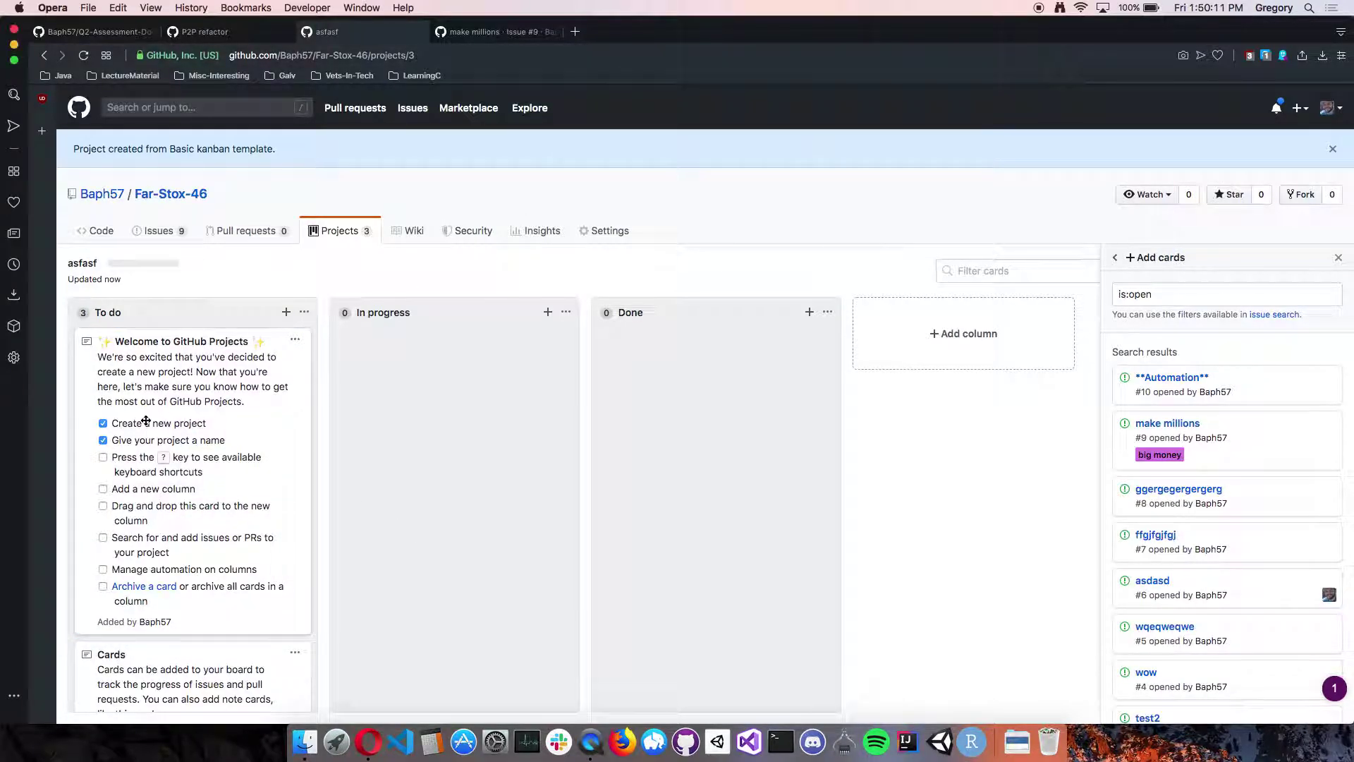
left_click(295, 339)
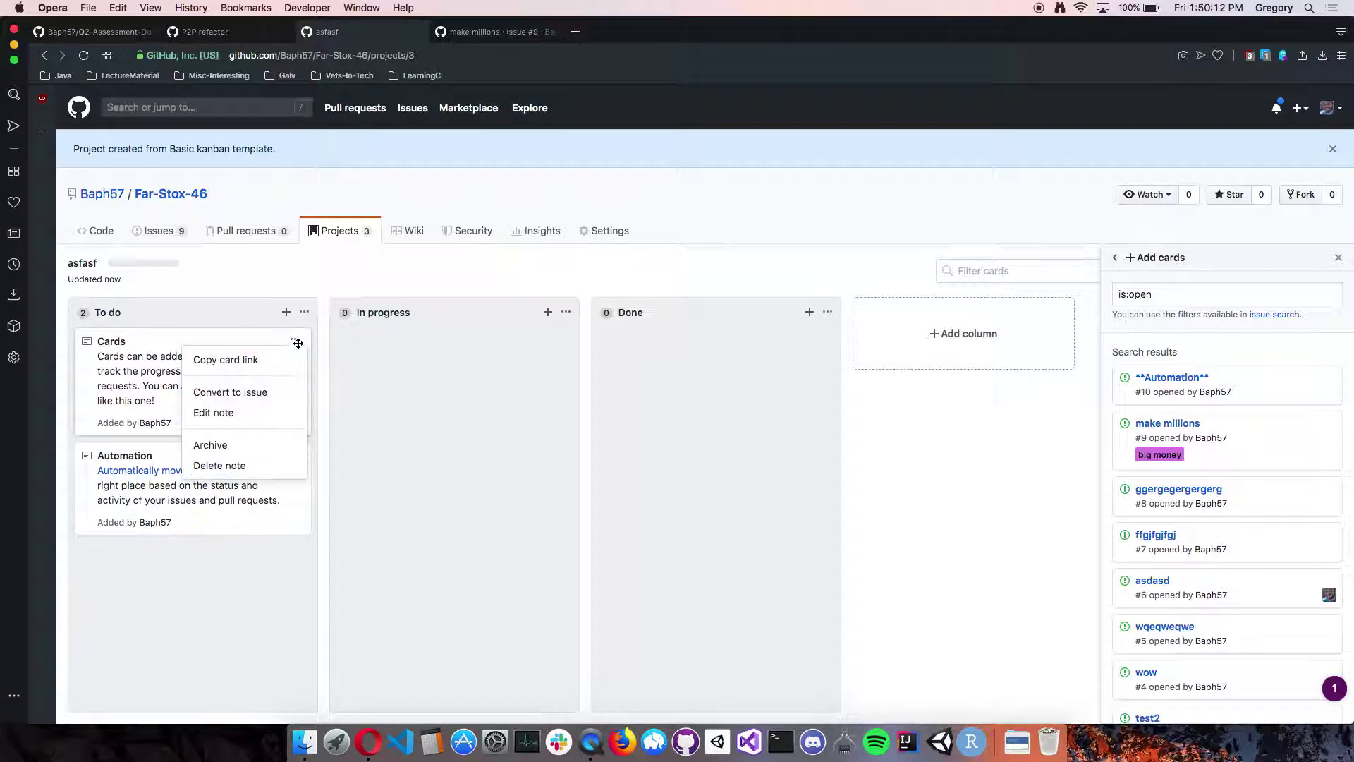
left_click(265, 467)
left_click(819, 141)
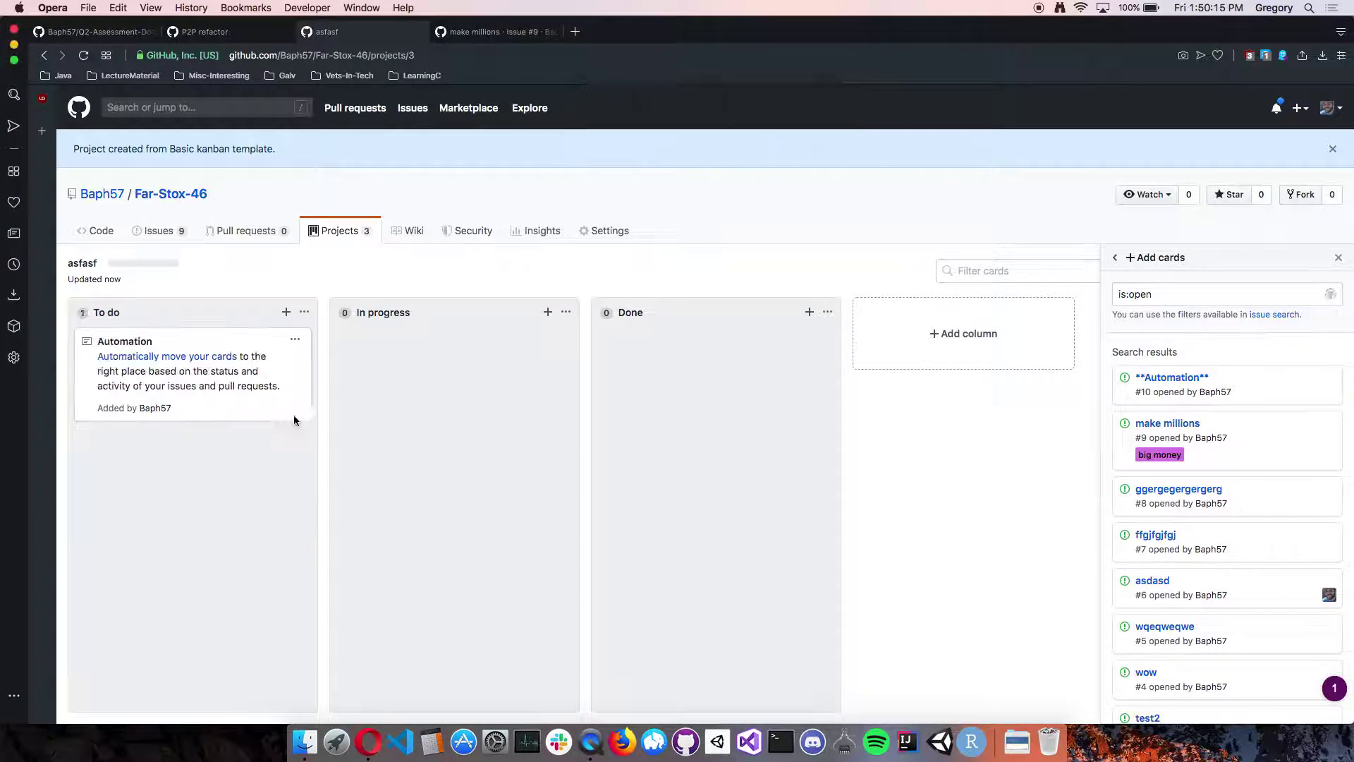
- Automate the To do column with the To do preset so that newly added issues move there
left_click(304, 312)
left_click(283, 355)
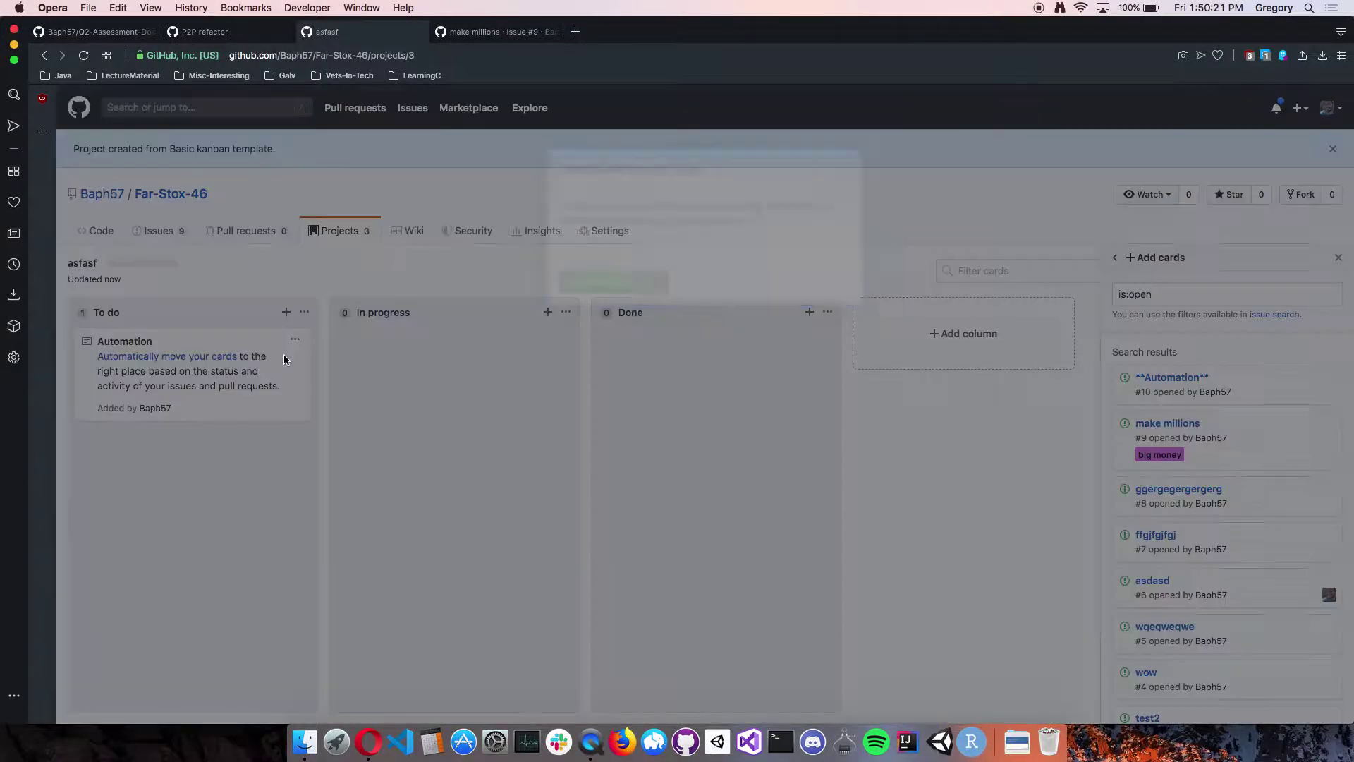
left_click(607, 308)
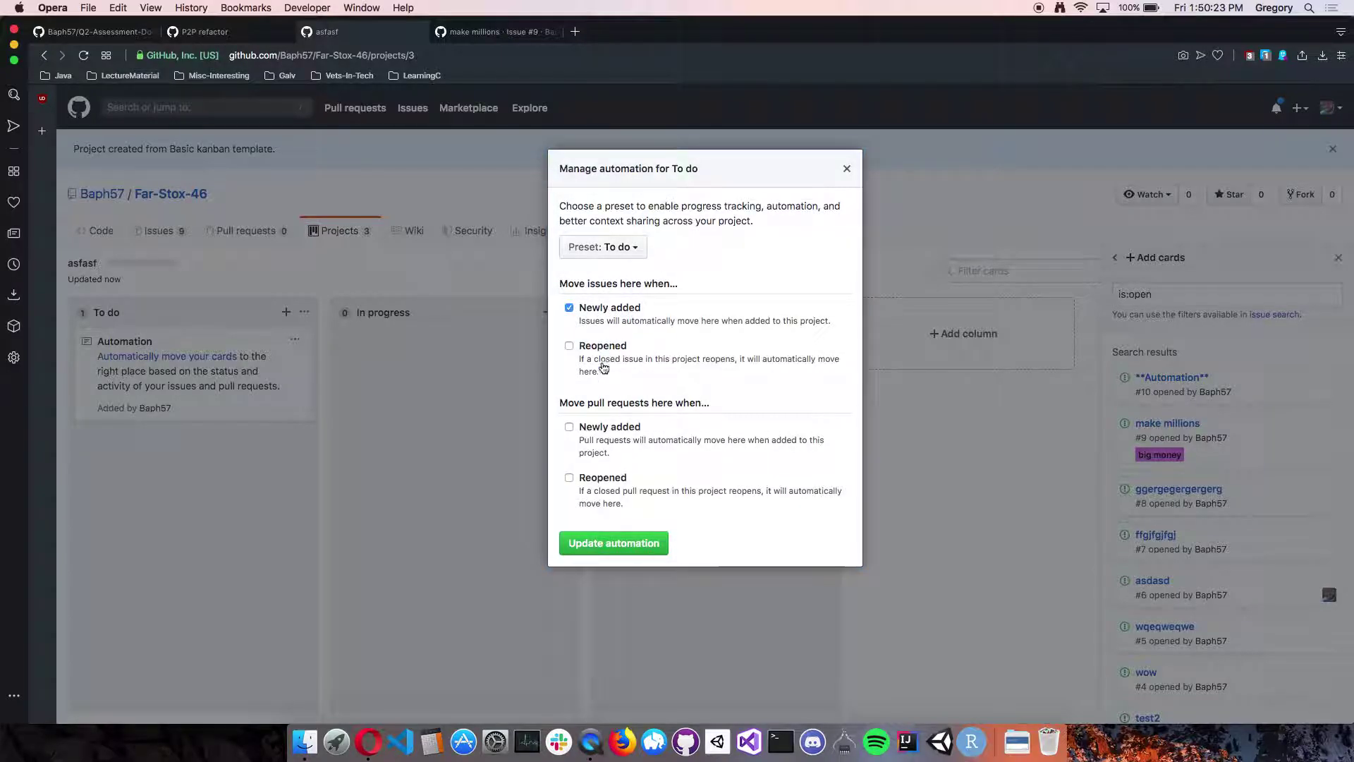
double_click(587, 440)
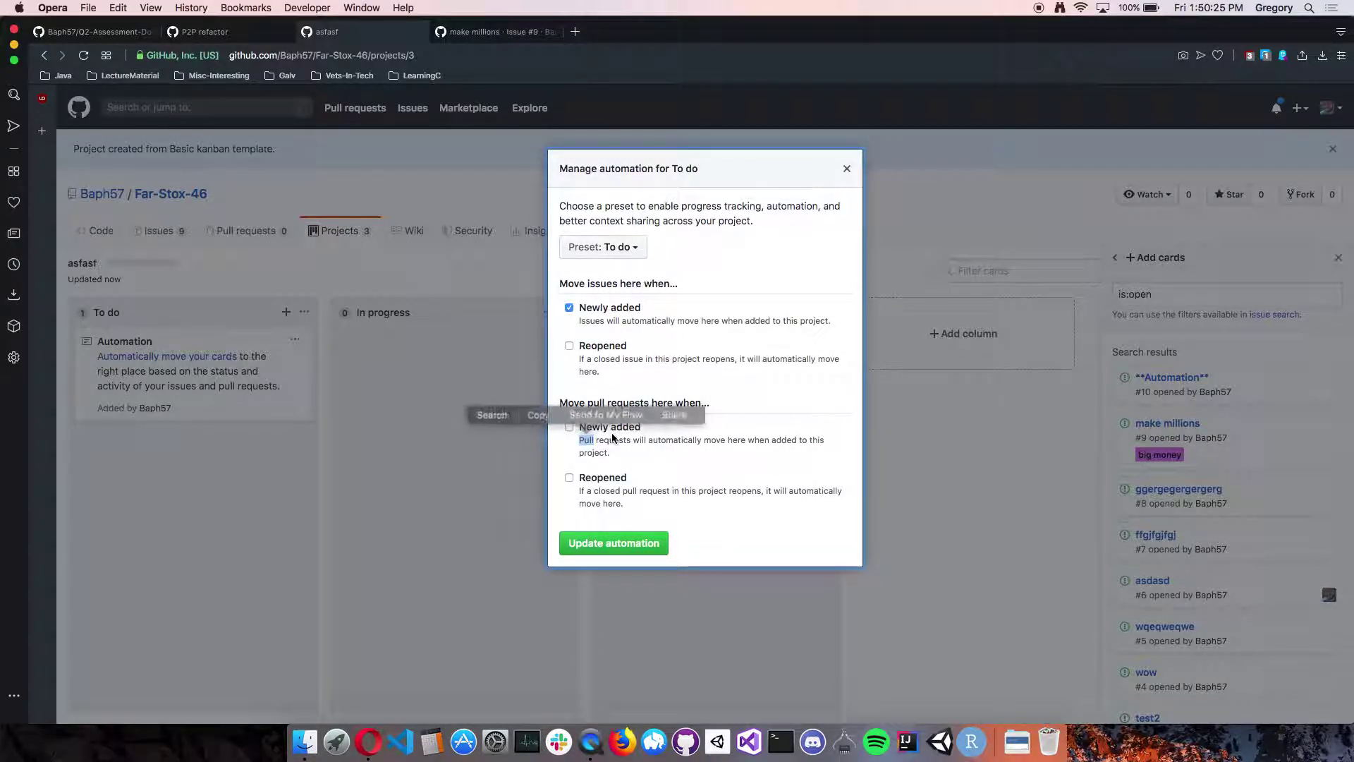
left_click(615, 541)
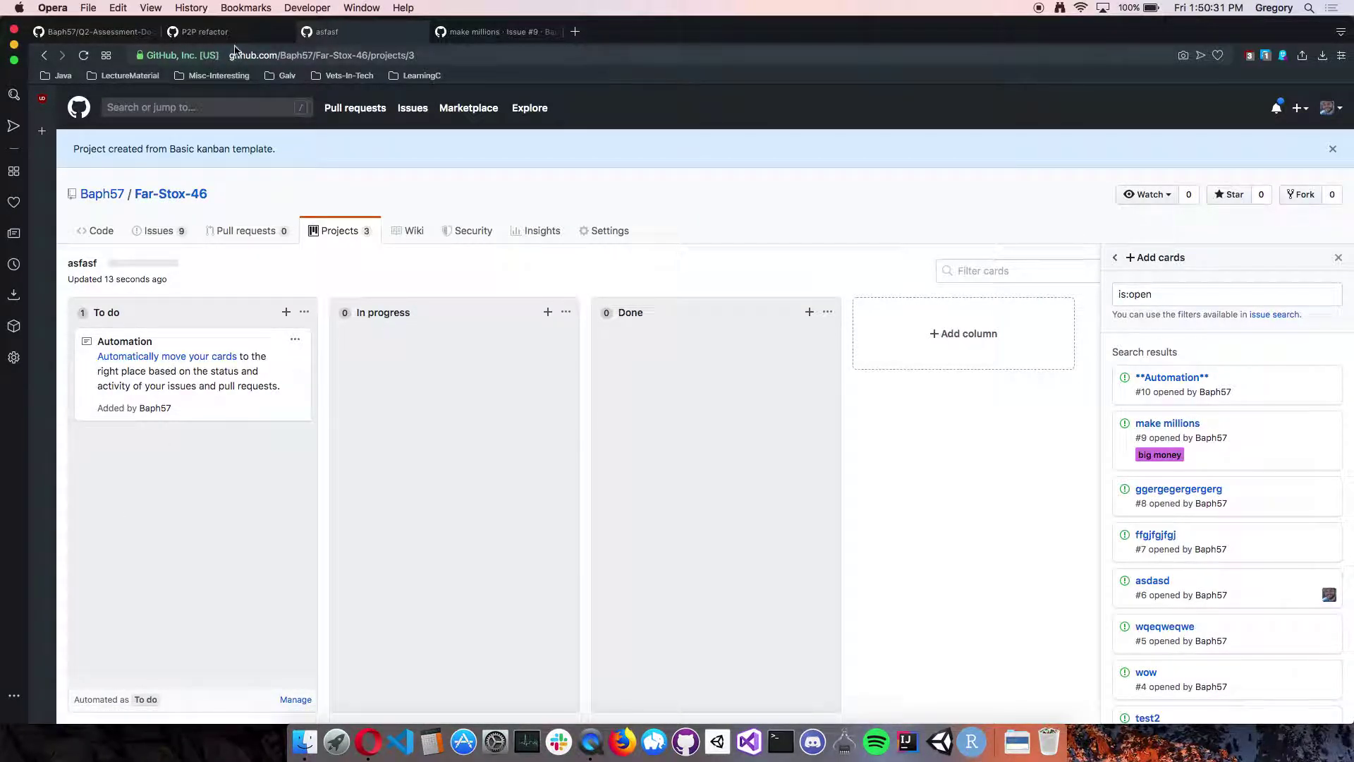
- Start a new Far-Stox-46 issue in a separate tab, titled "asgasggasagsags" and assigned to the asfasf project
left_click(173, 232, "super")
left_click(487, 32)
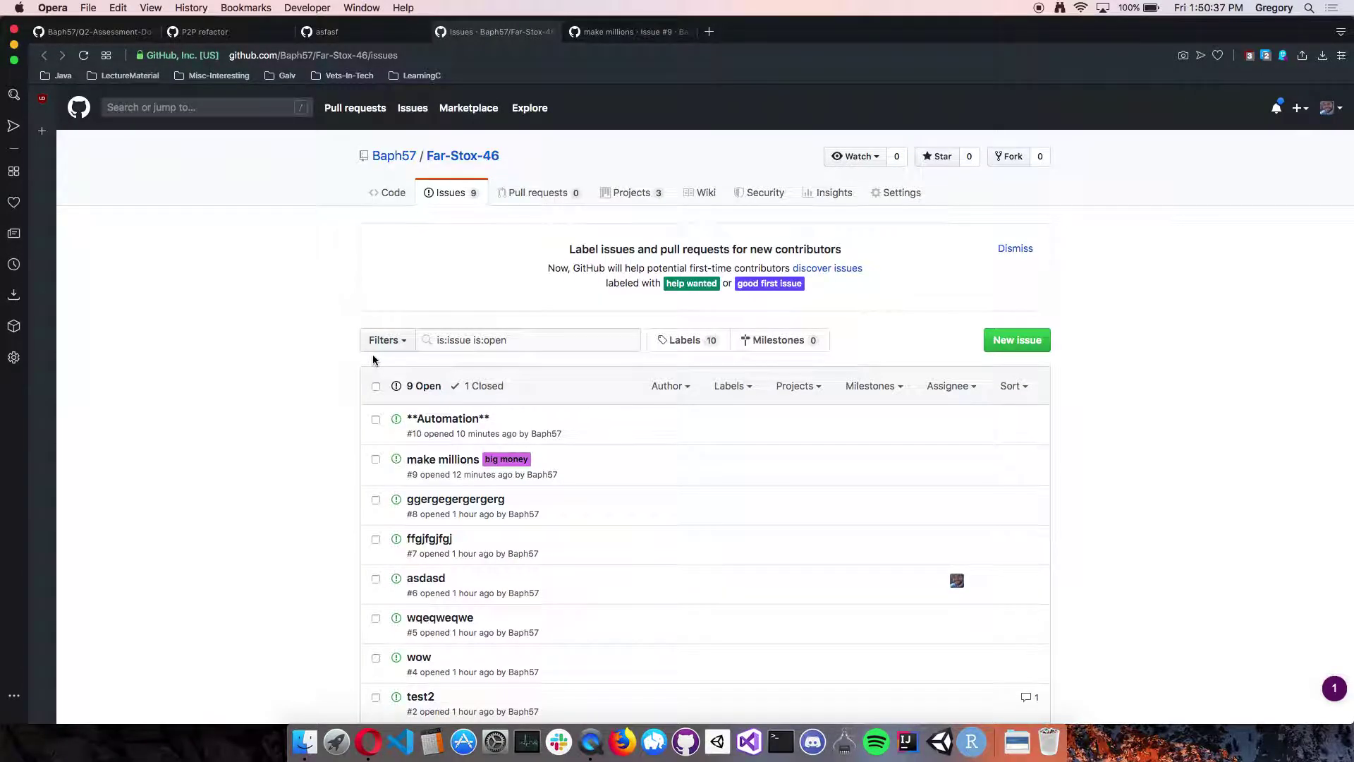
left_click(1031, 342)
type("asgasggasagsags")
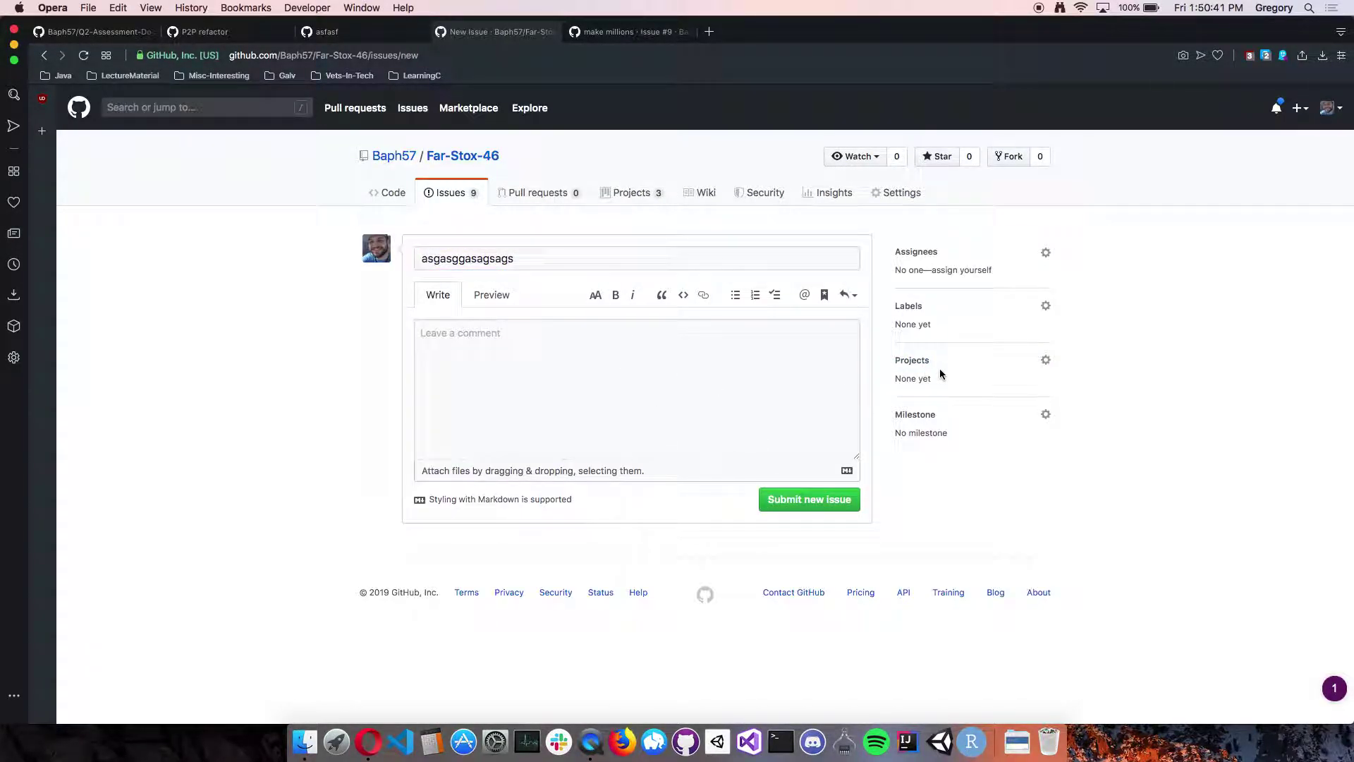
left_click(925, 366)
left_click(915, 484)
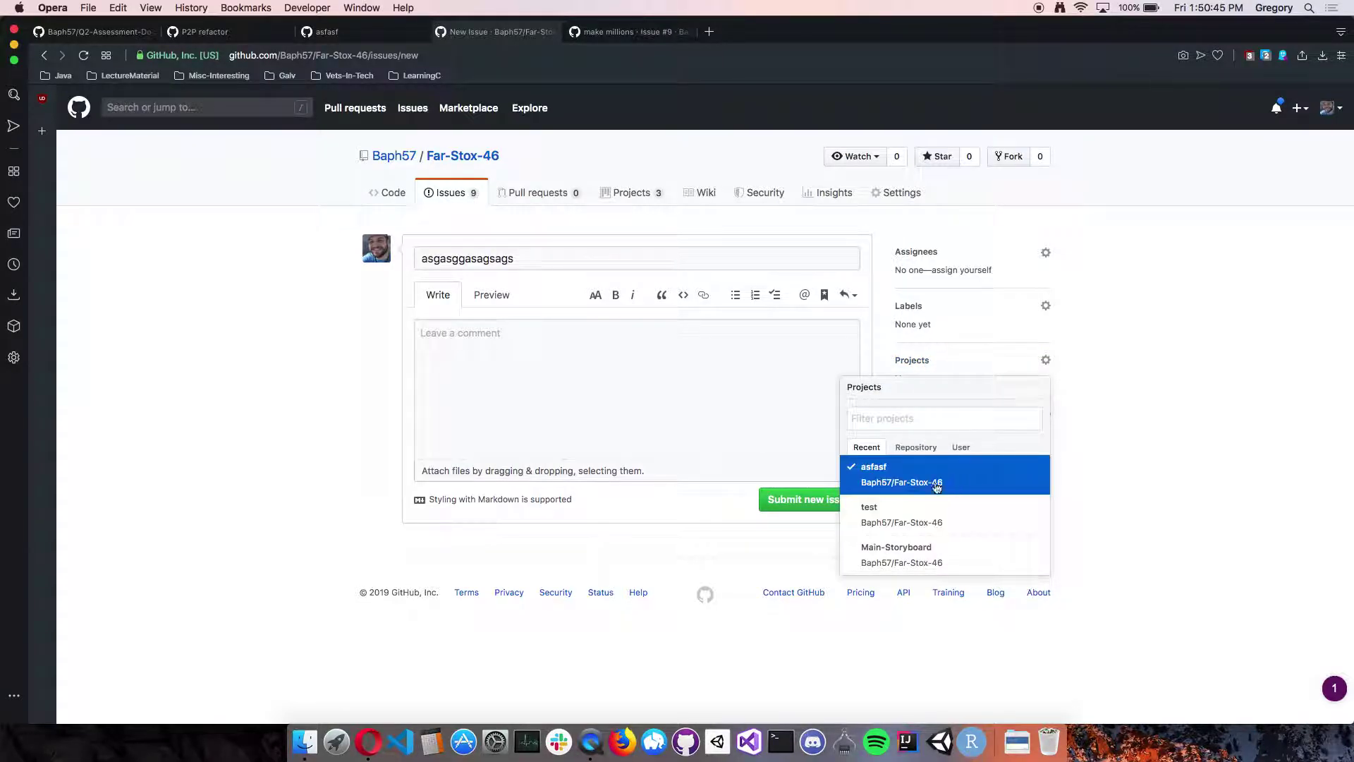
left_click(733, 514)
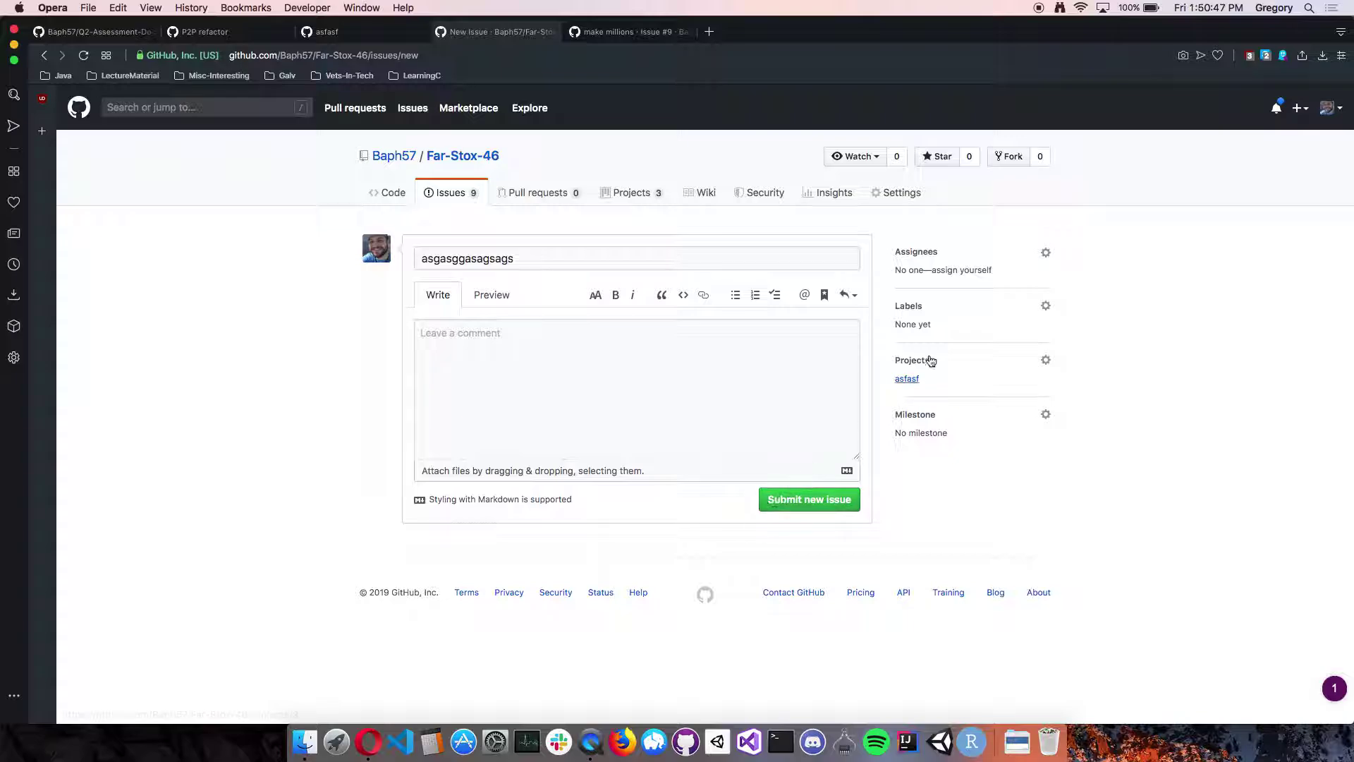
- Apply the "big money" label, enter "agasgagsagsags" as the description and submit the new issue
left_click(916, 306)
left_click(899, 397)
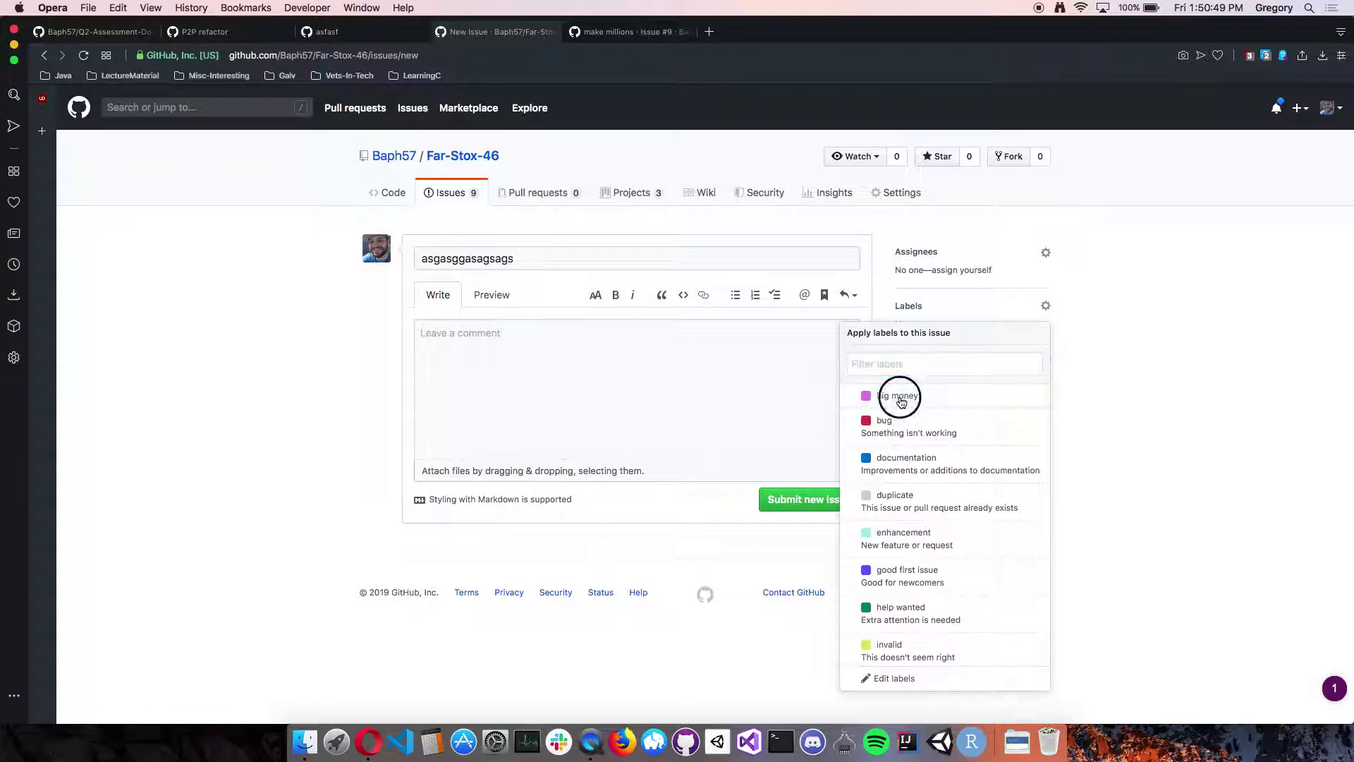
left_click(741, 393)
left_click(741, 393)
type("agasgagsagsags")
left_click(794, 502)
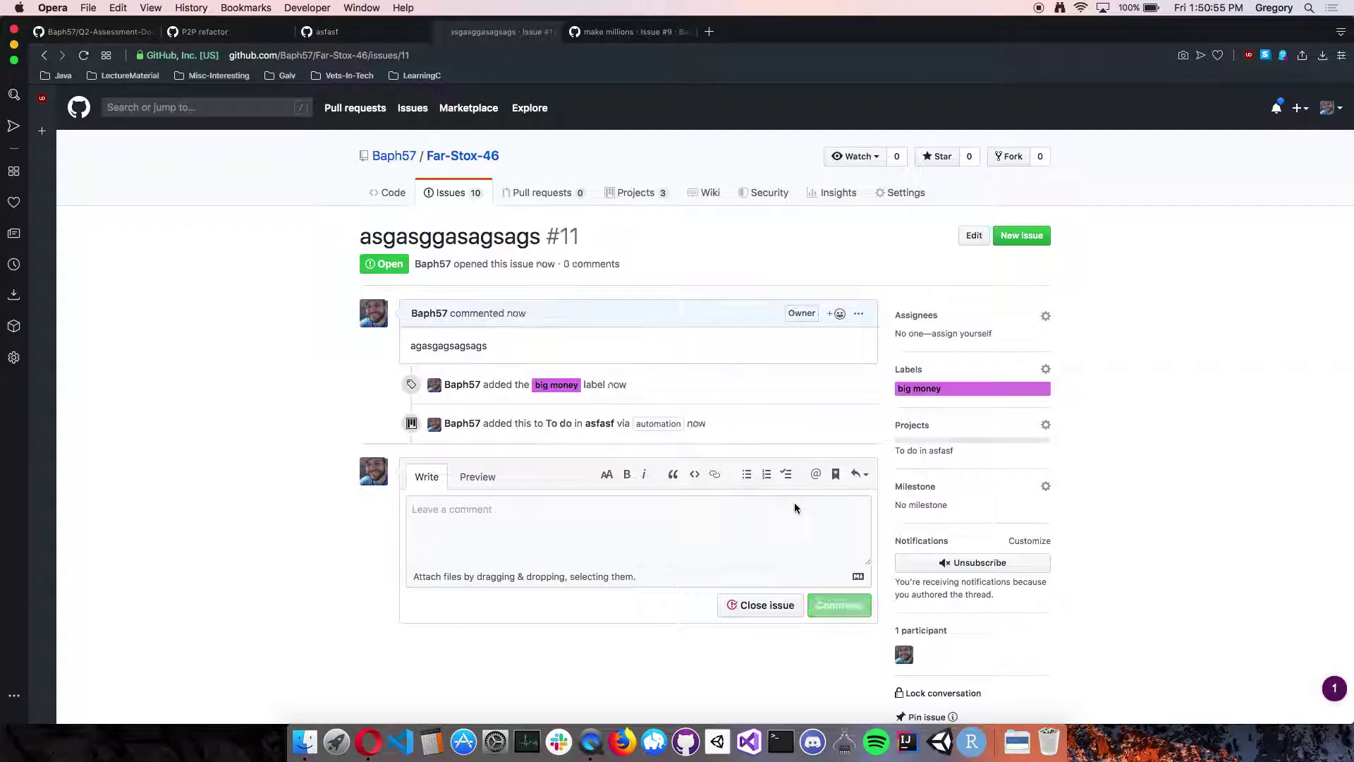
- Examine the new issue's automation history entry, its card on the asfasf board and the To do column's options
left_click_drag(605, 424, 719, 423)
left_click(729, 427)
left_click(322, 32)
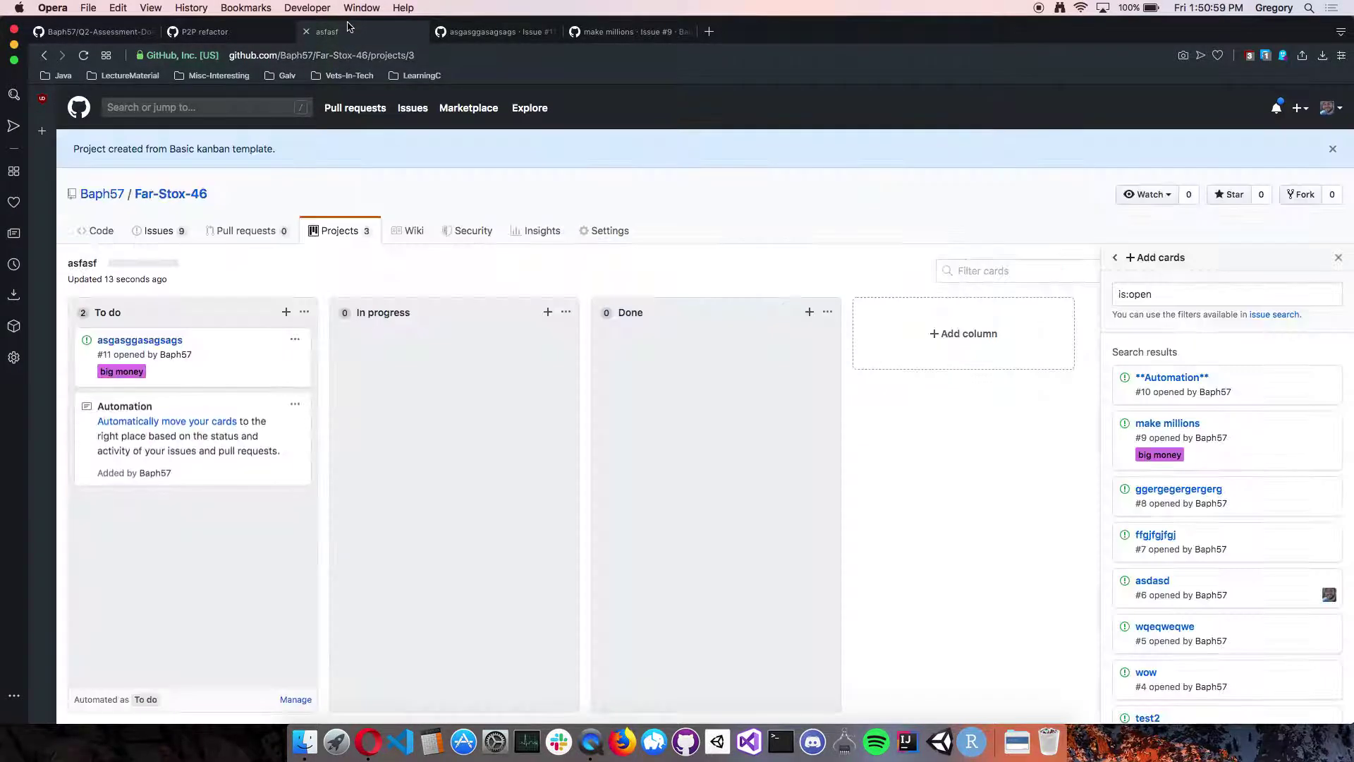
left_click(306, 312)
left_click(402, 435)
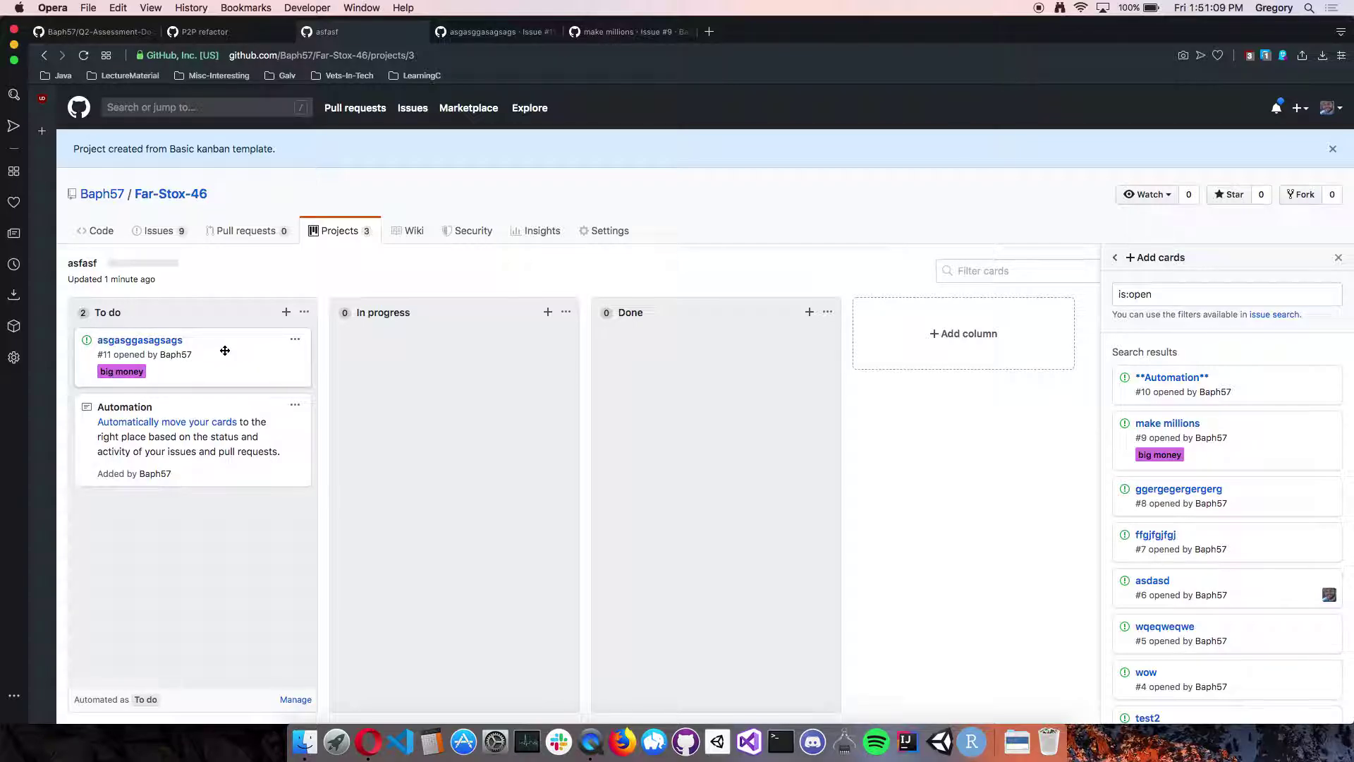
left_click(304, 312)
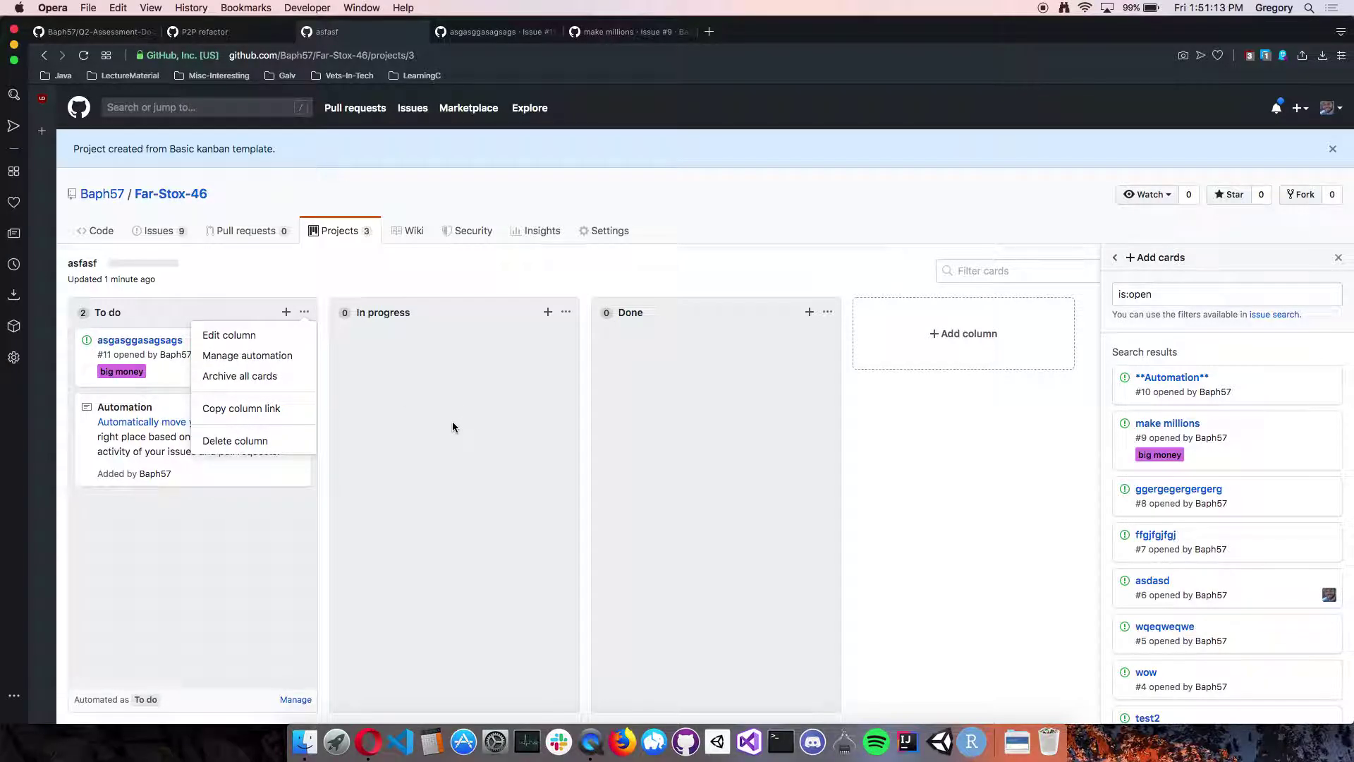
left_click(167, 446)
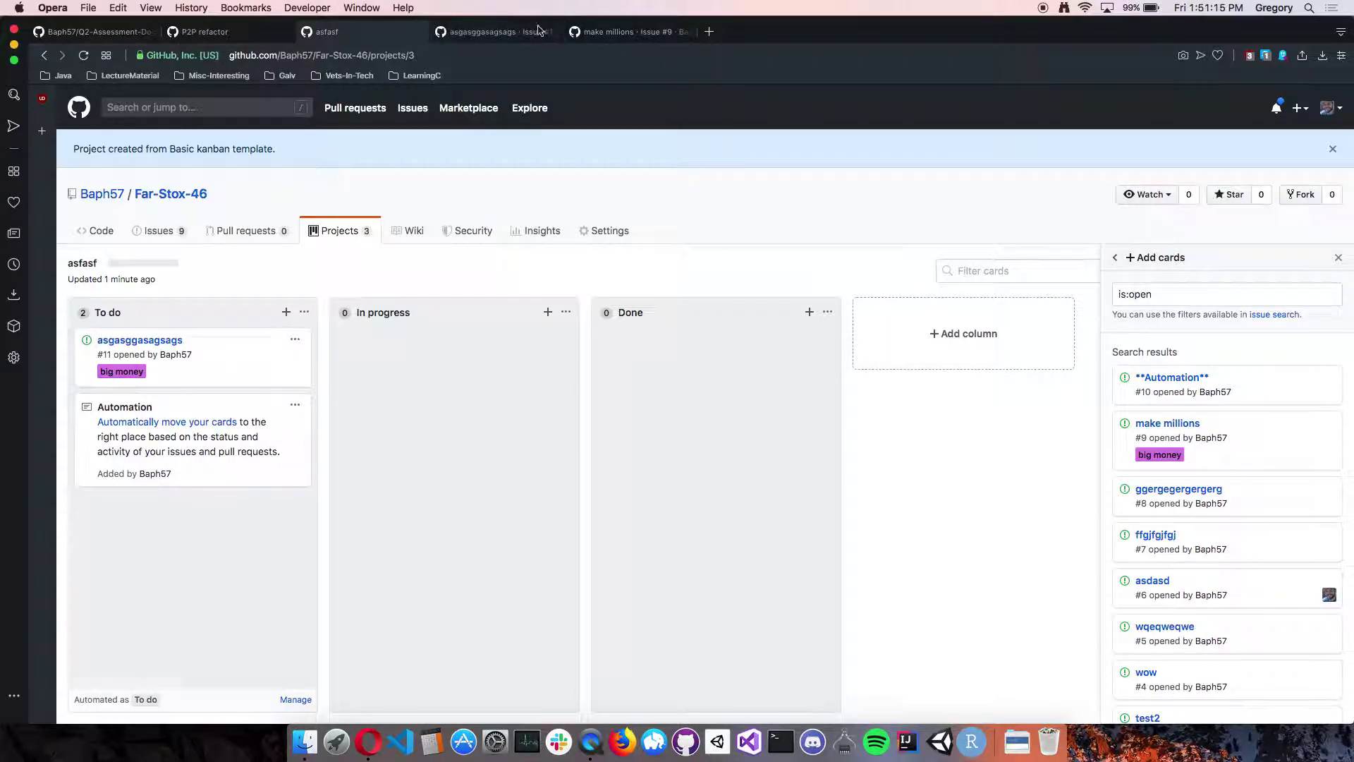
left_click(502, 33)
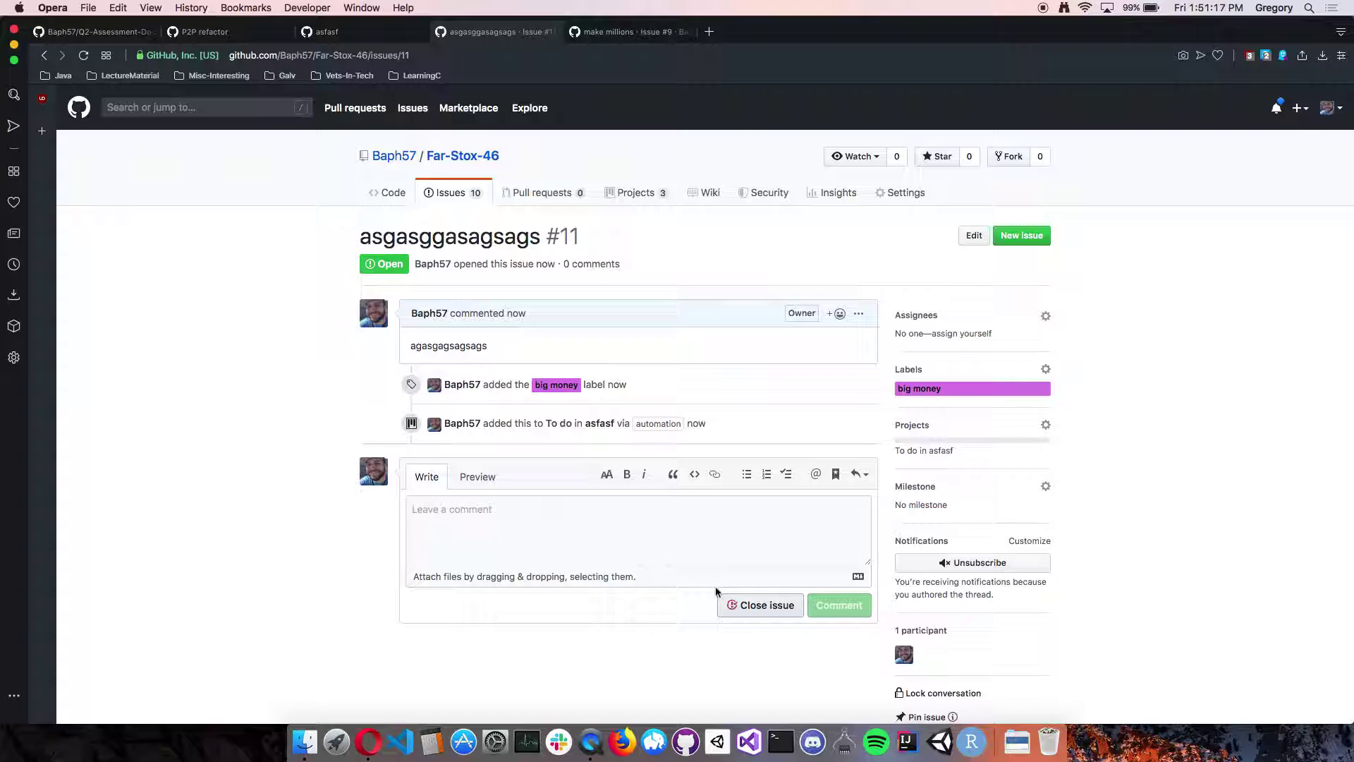
left_click(648, 537)
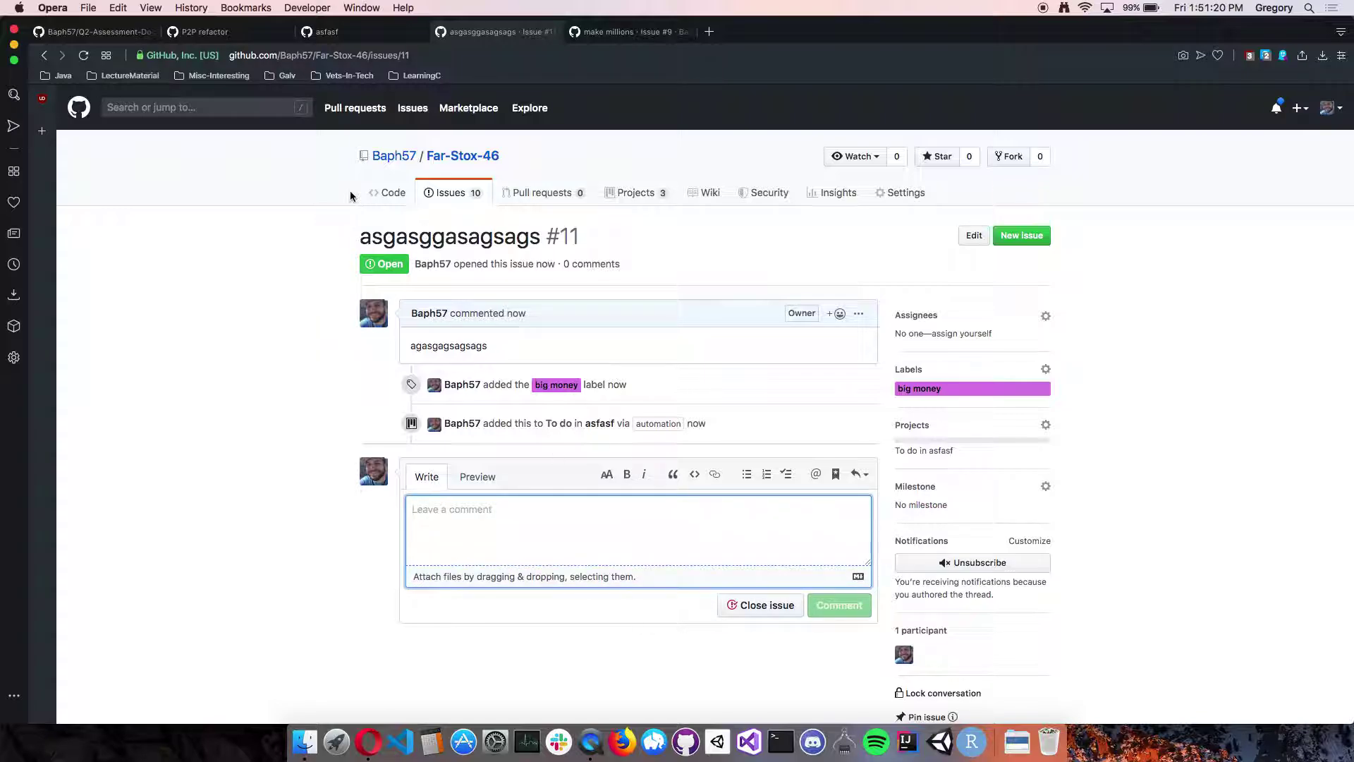
left_click(330, 31)
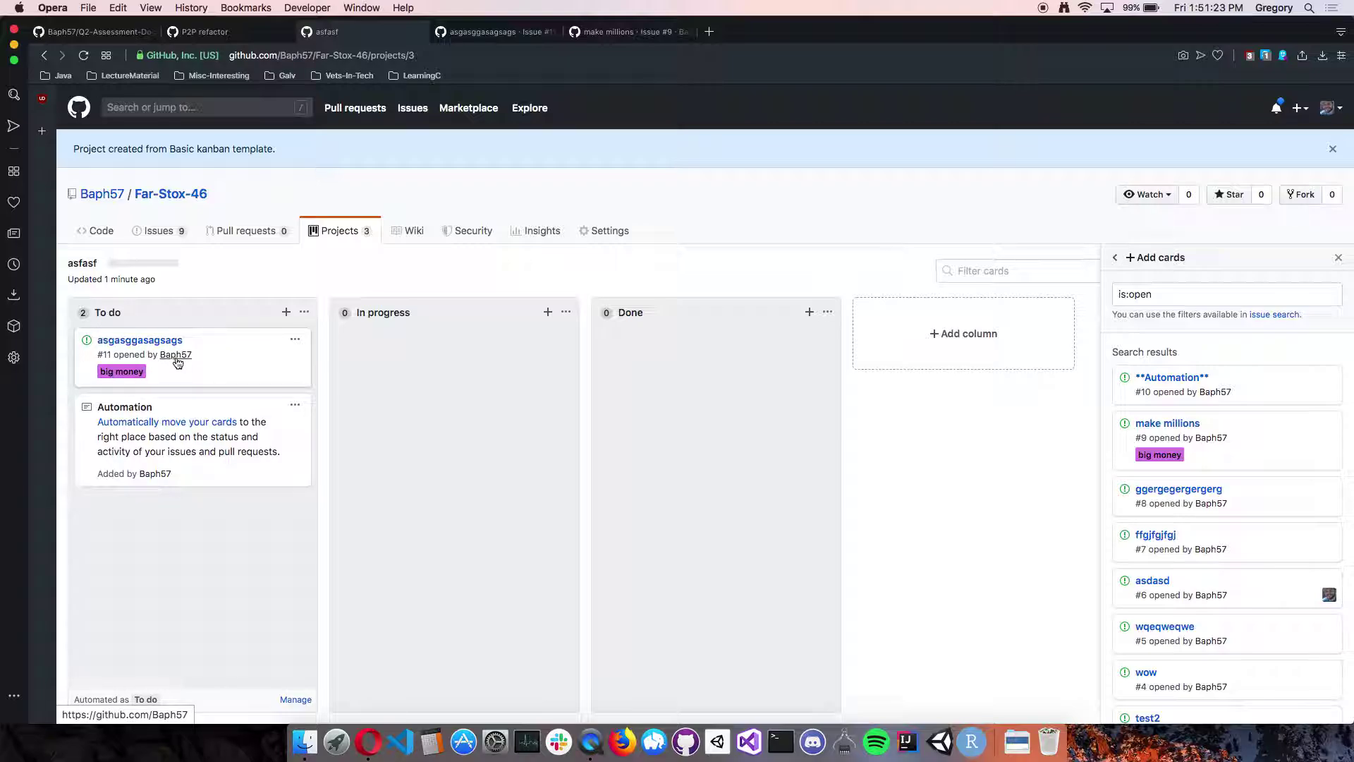
left_click(497, 32)
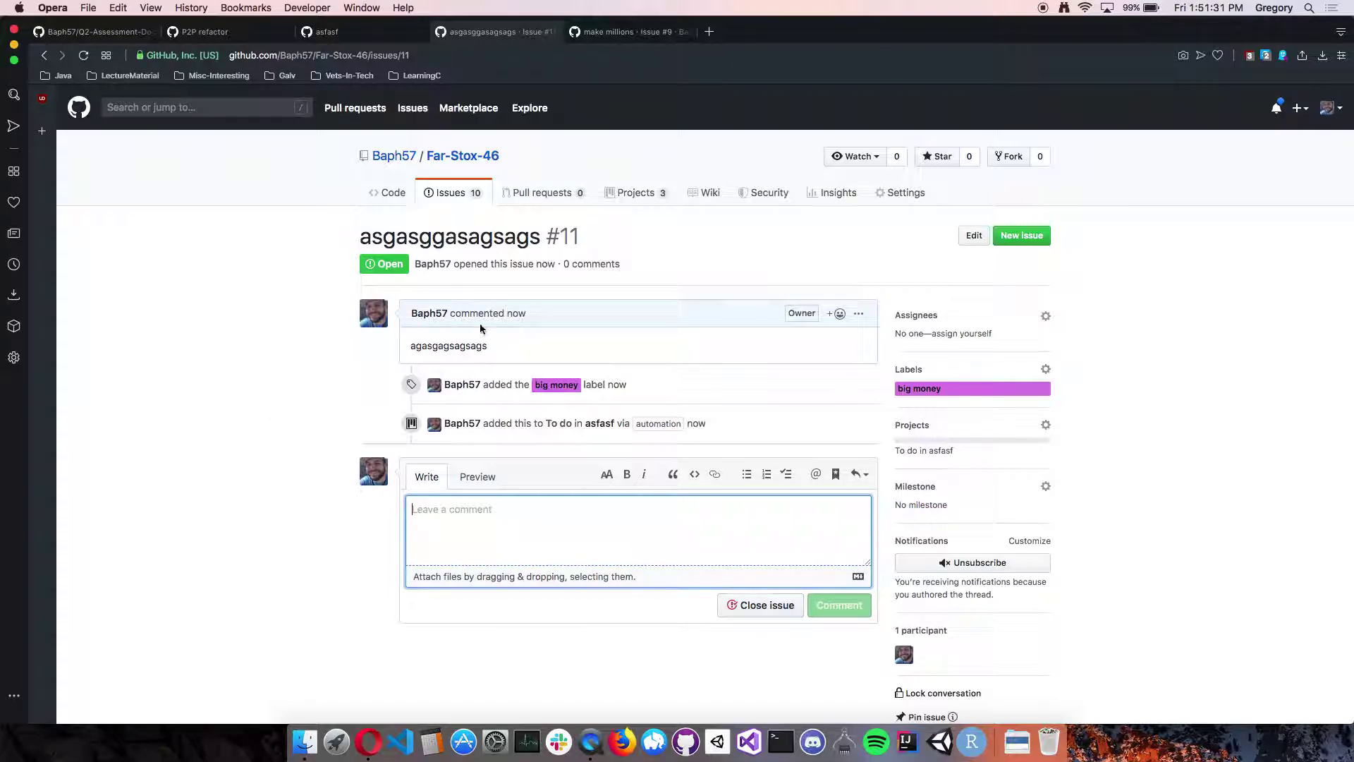
key("ctrl+Tab")
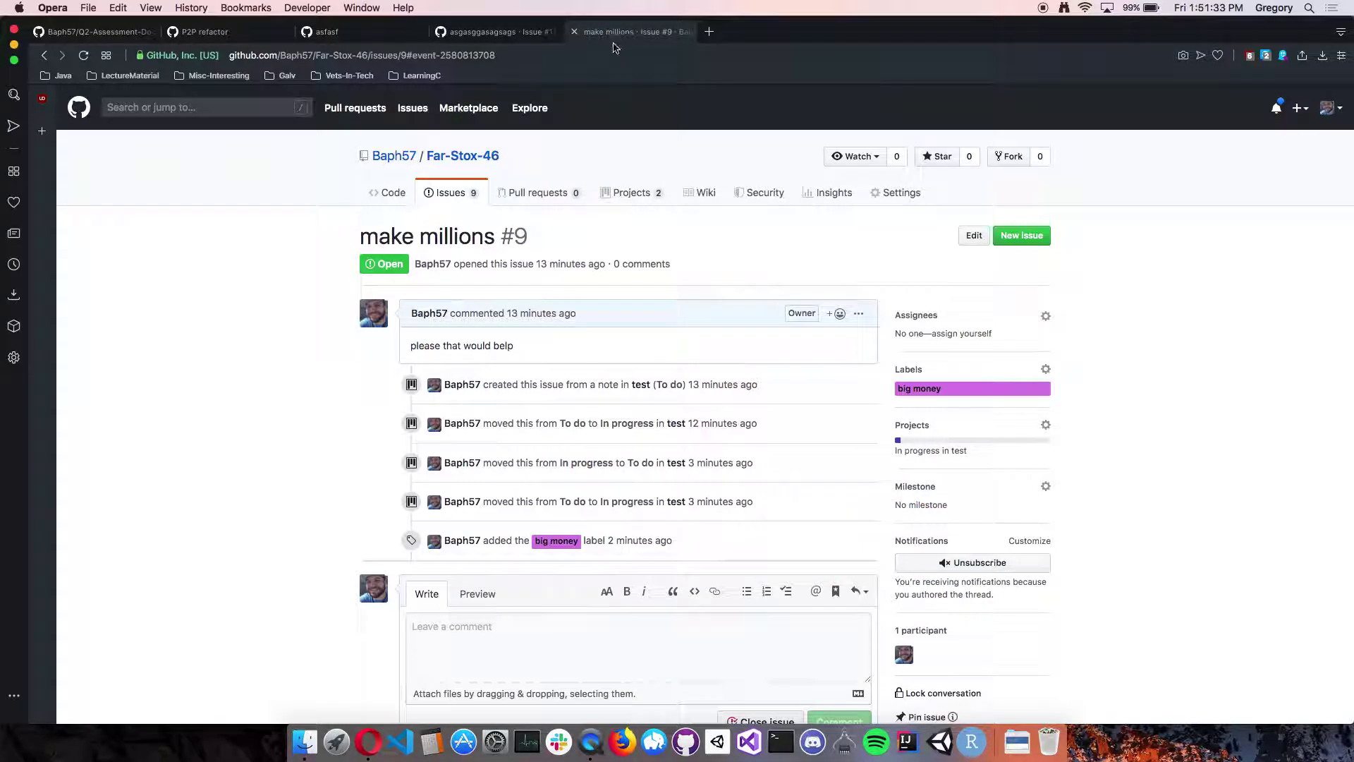
- Move the "asgasggasagsags" card to In progress on the asfasf board and check the move in the issue's history
left_click(358, 35)
left_click_drag(236, 380, 430, 396)
left_click(484, 32)
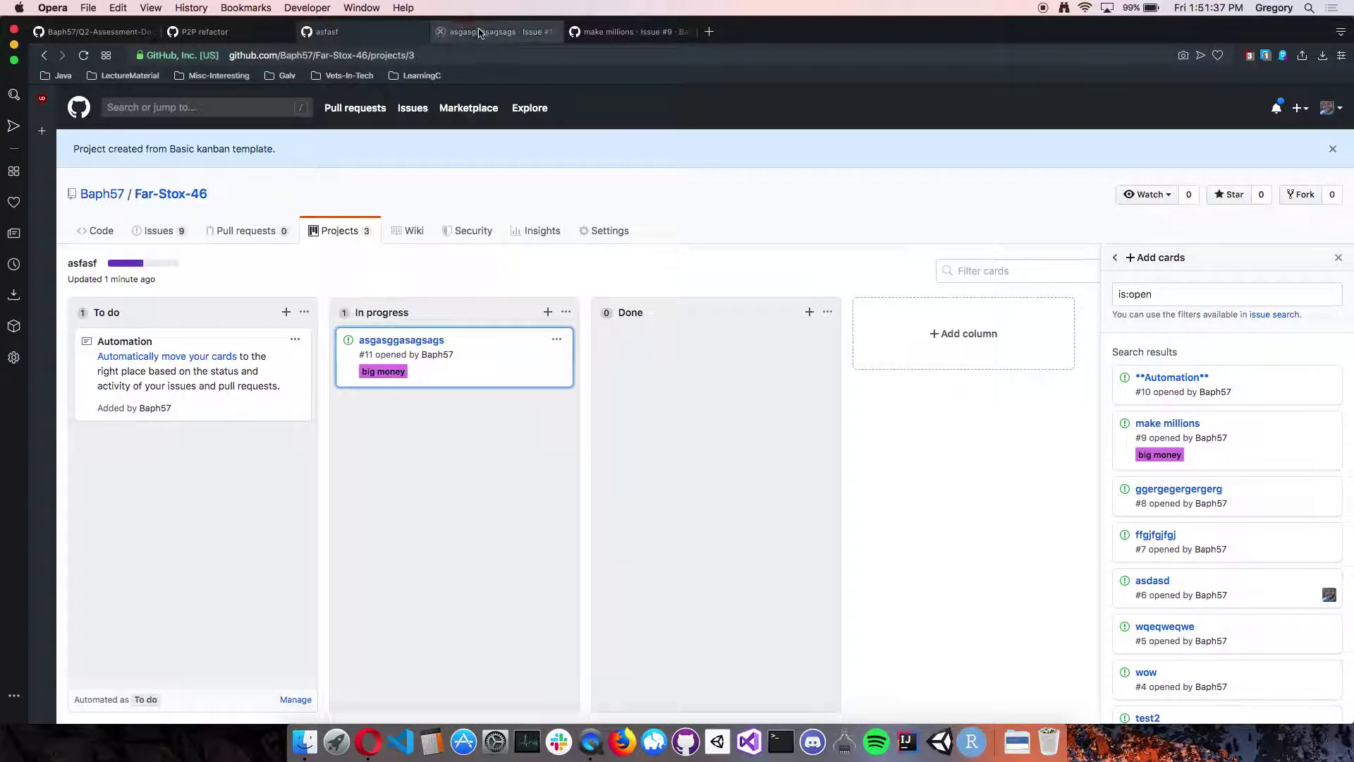
left_click_drag(747, 425, 628, 424)
- Move the "asgasggasagsags" card back to To do and review the issue's updated history
left_click(367, 32)
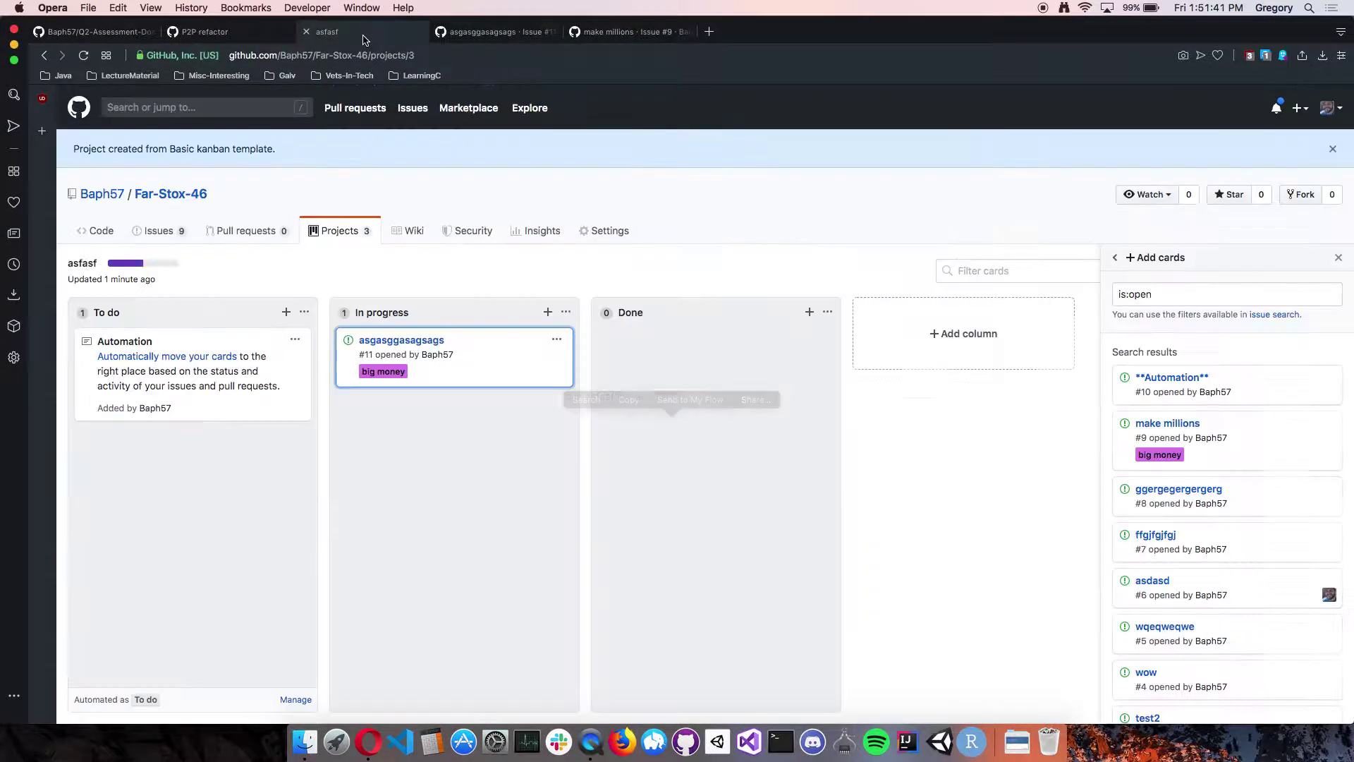
left_click_drag(447, 371, 182, 374)
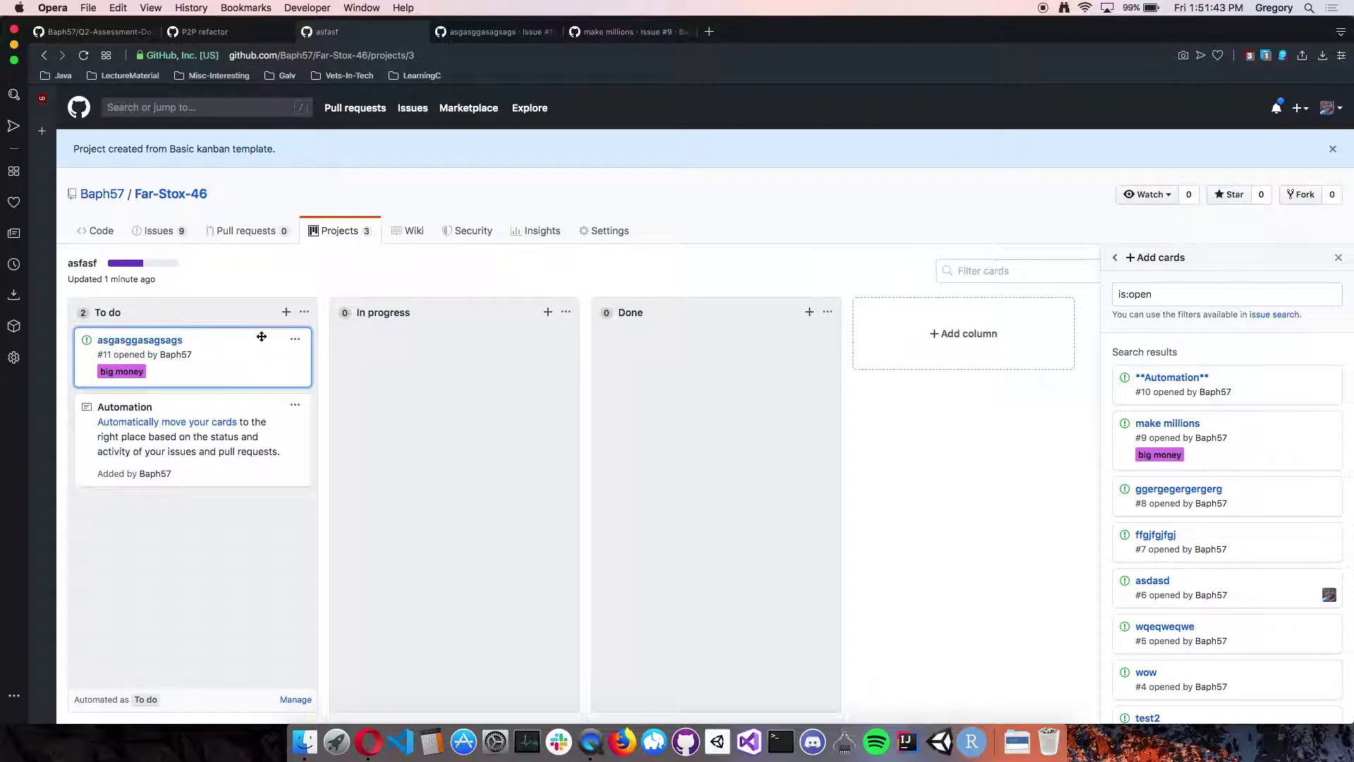
left_click(492, 35)
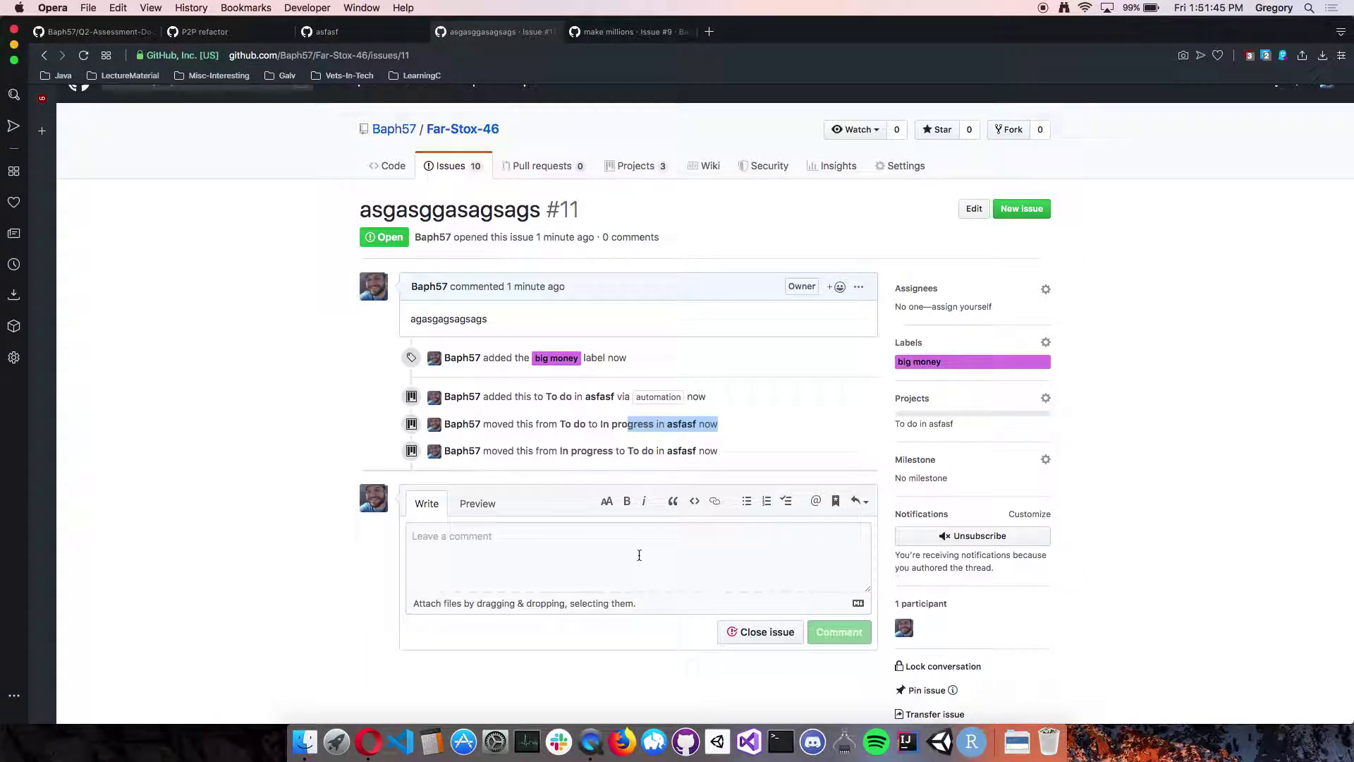
- Close the "asgasggasagsags" issue and check its card on the asfasf board
left_click(683, 580)
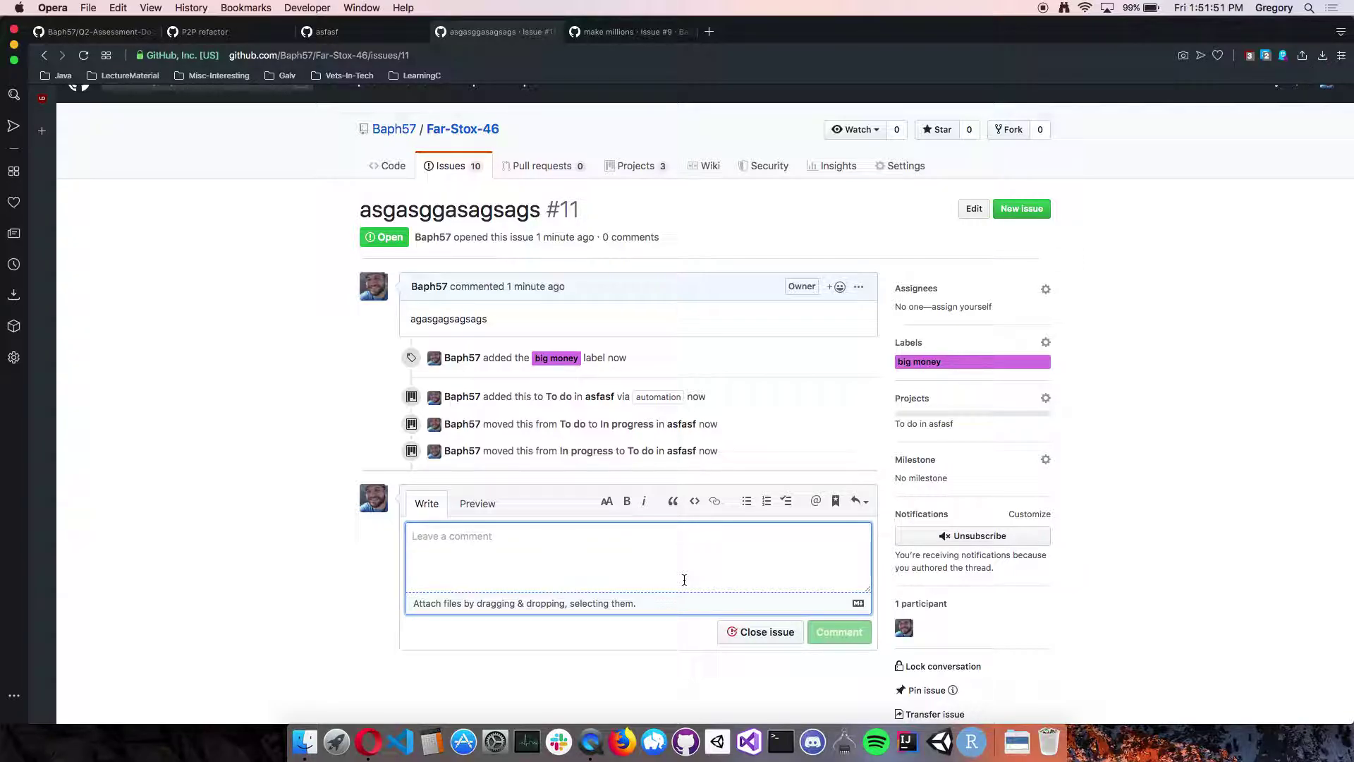
left_click(770, 632)
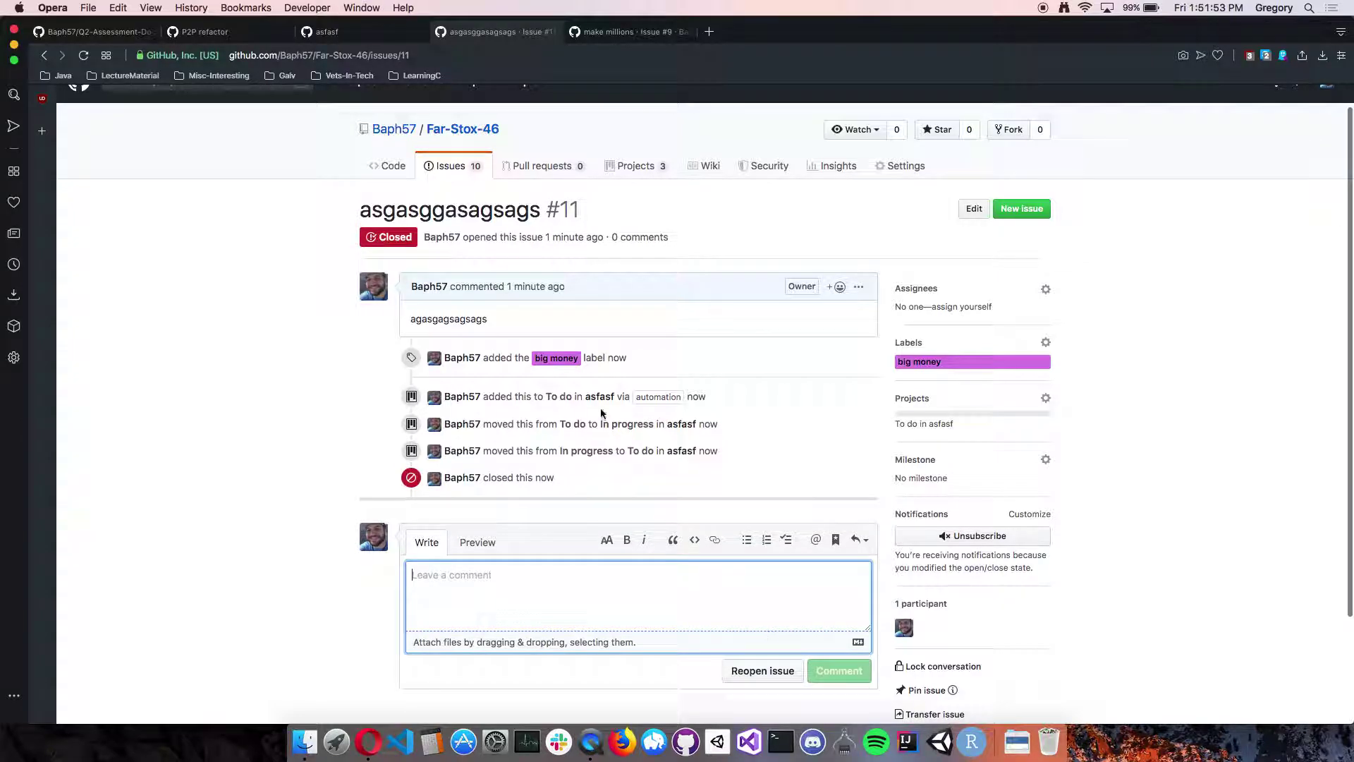
left_click(327, 32)
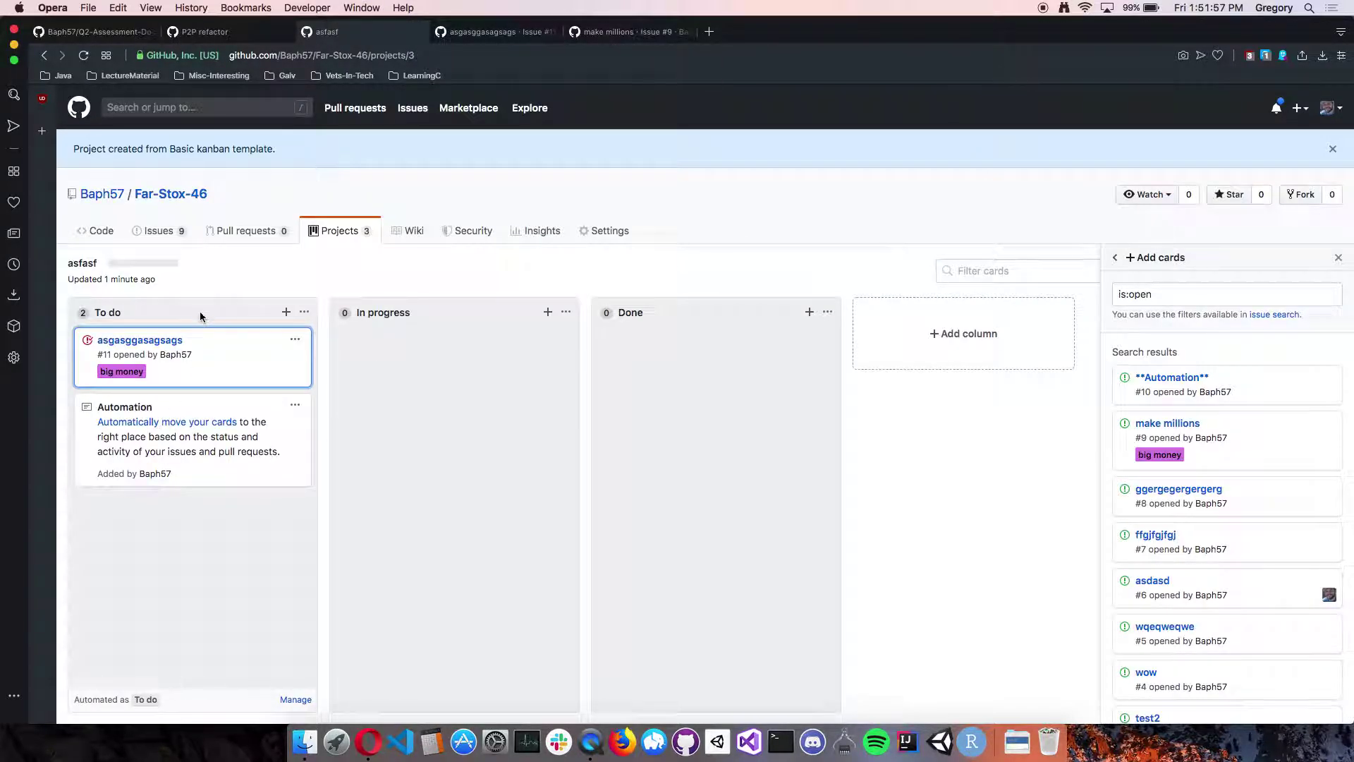
- Automate the Done column with the Done preset so that closed issues move there
left_click(828, 313)
left_click(810, 362)
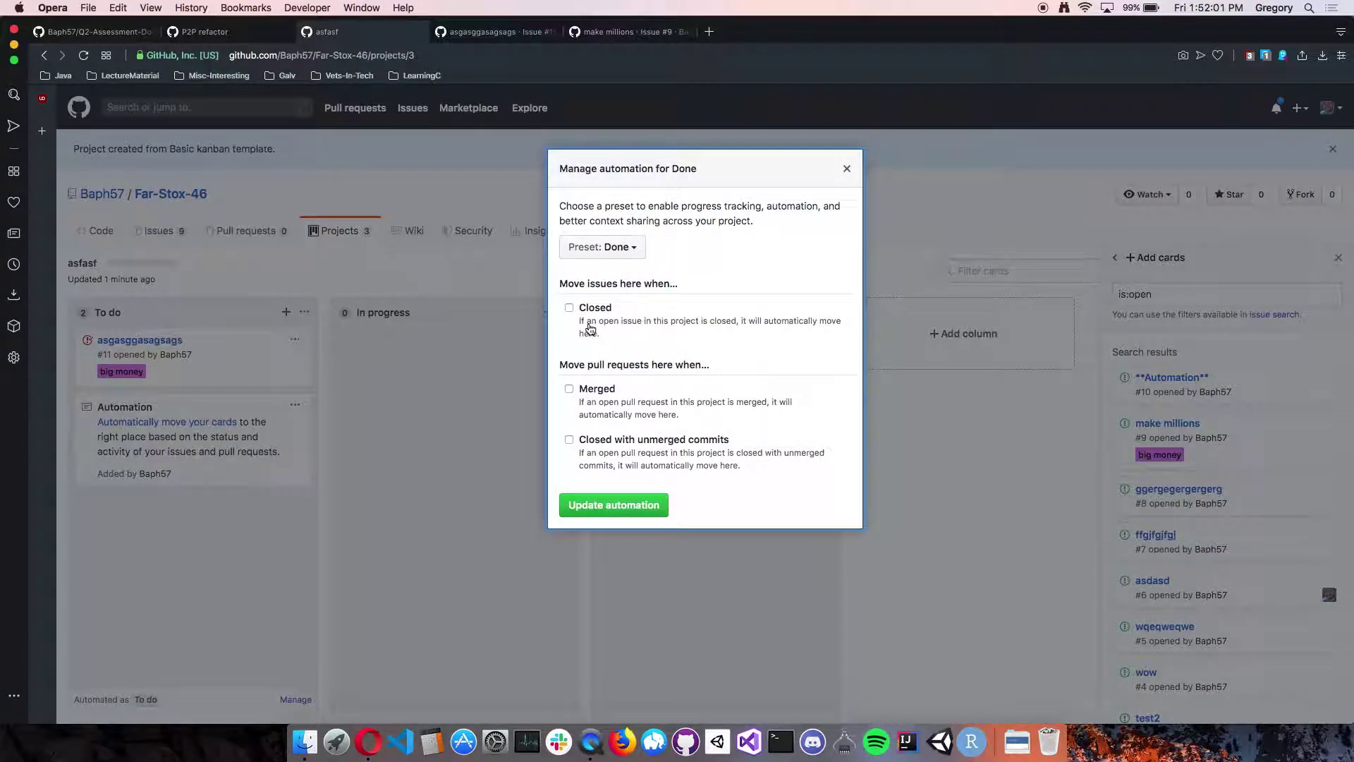
left_click(569, 308)
left_click(623, 505)
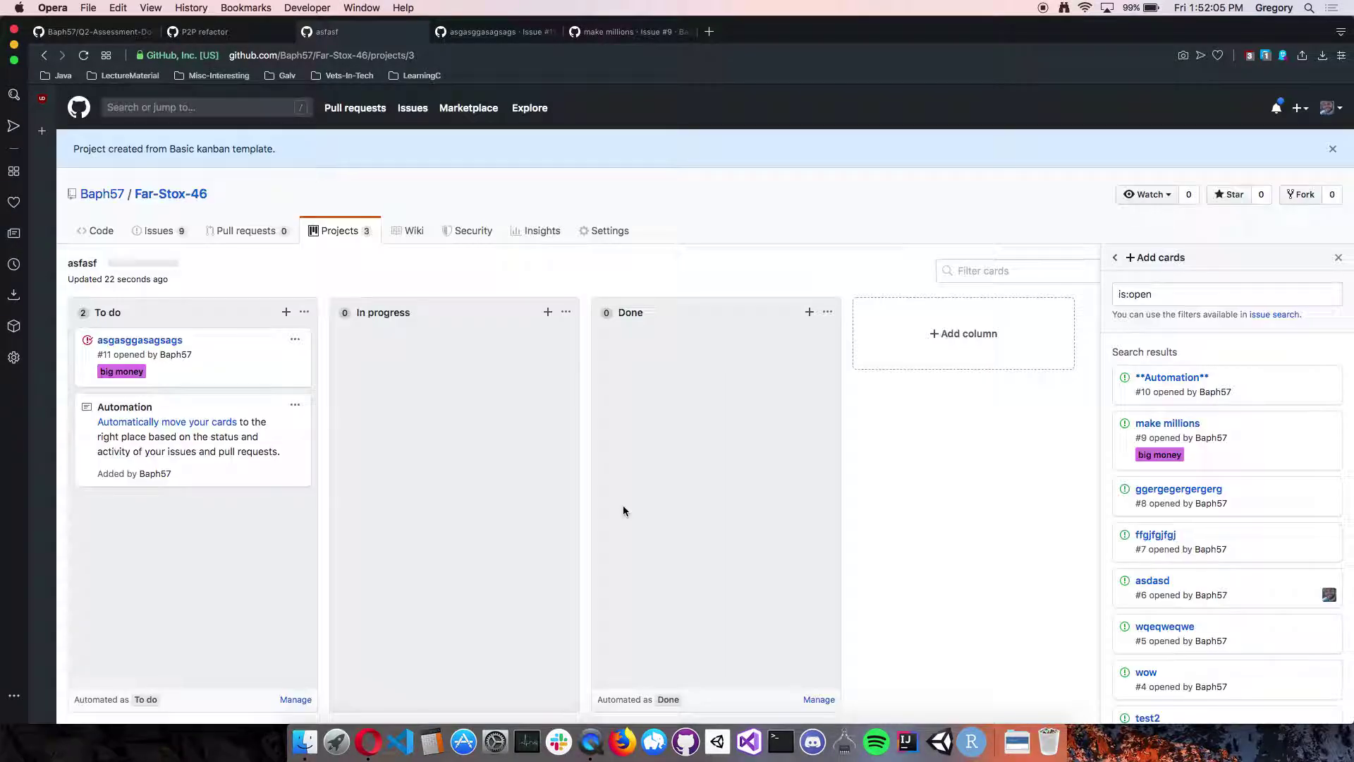
- Automate the In progress column on the asfasf board with the In progress preset so that reopened issues move there
left_click(536, 32)
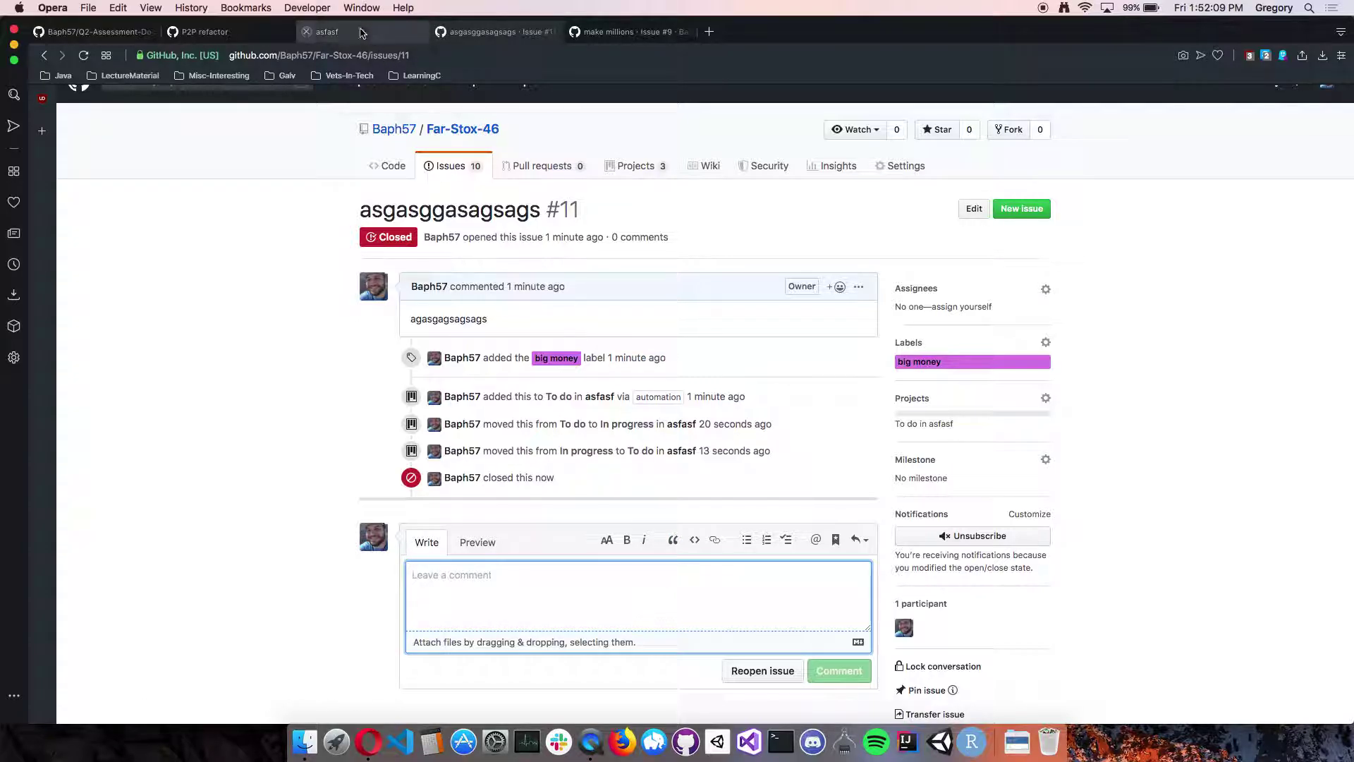
left_click(327, 32)
left_click(565, 311)
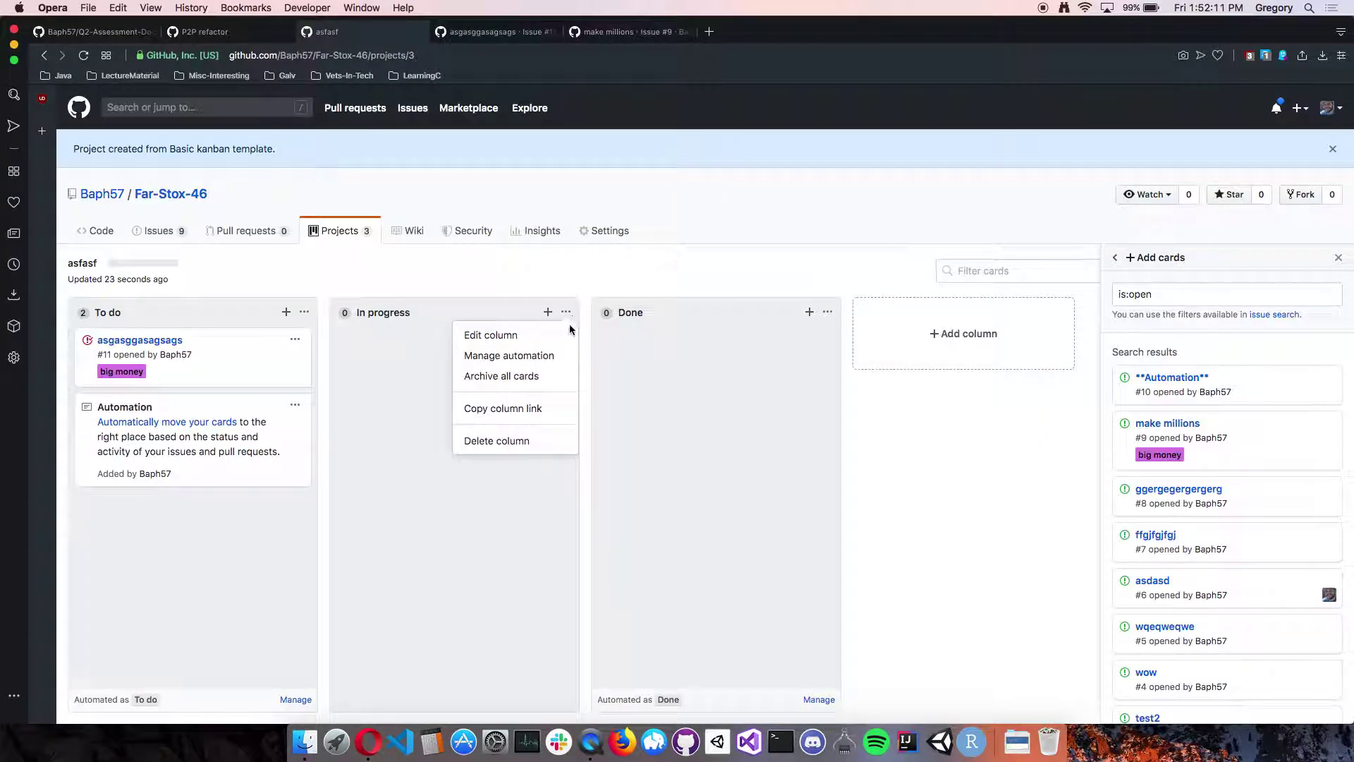
left_click(549, 353)
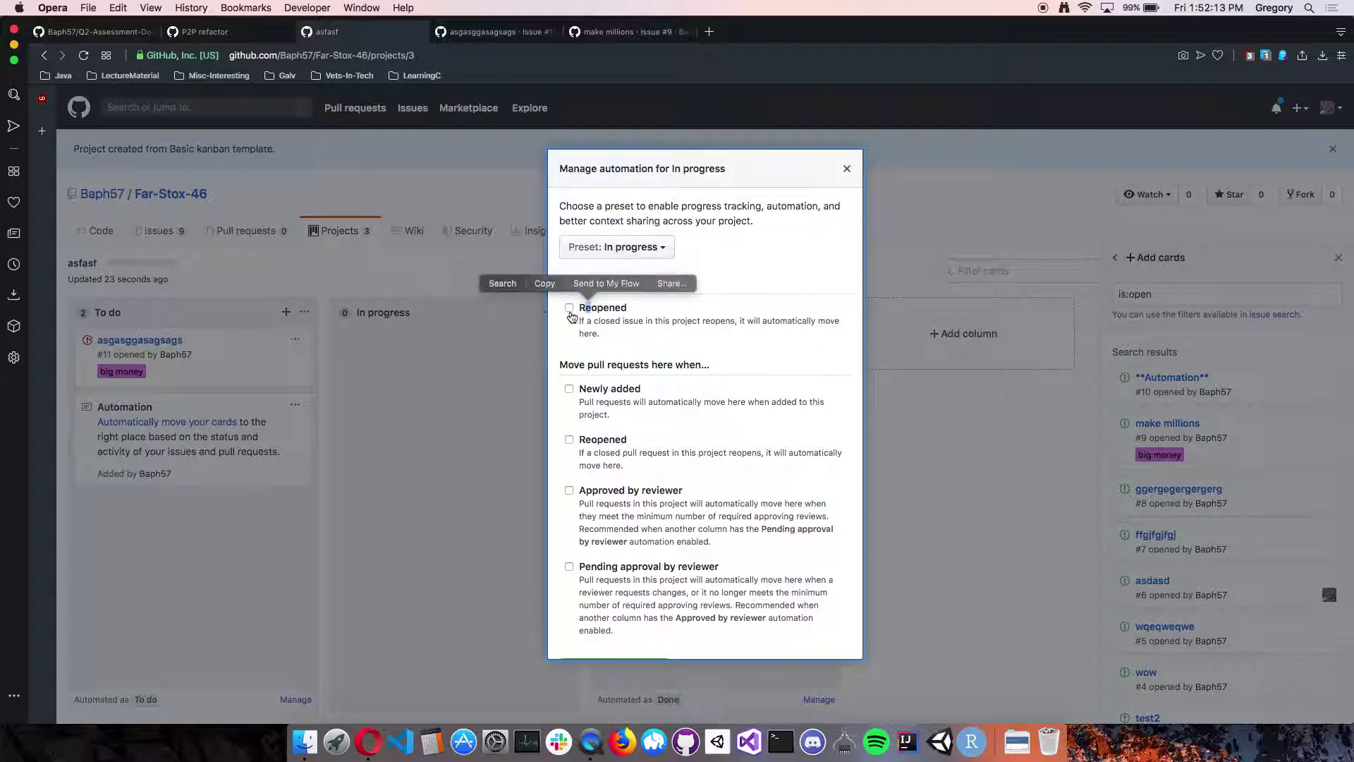
scroll(647, 402, "down", 2)
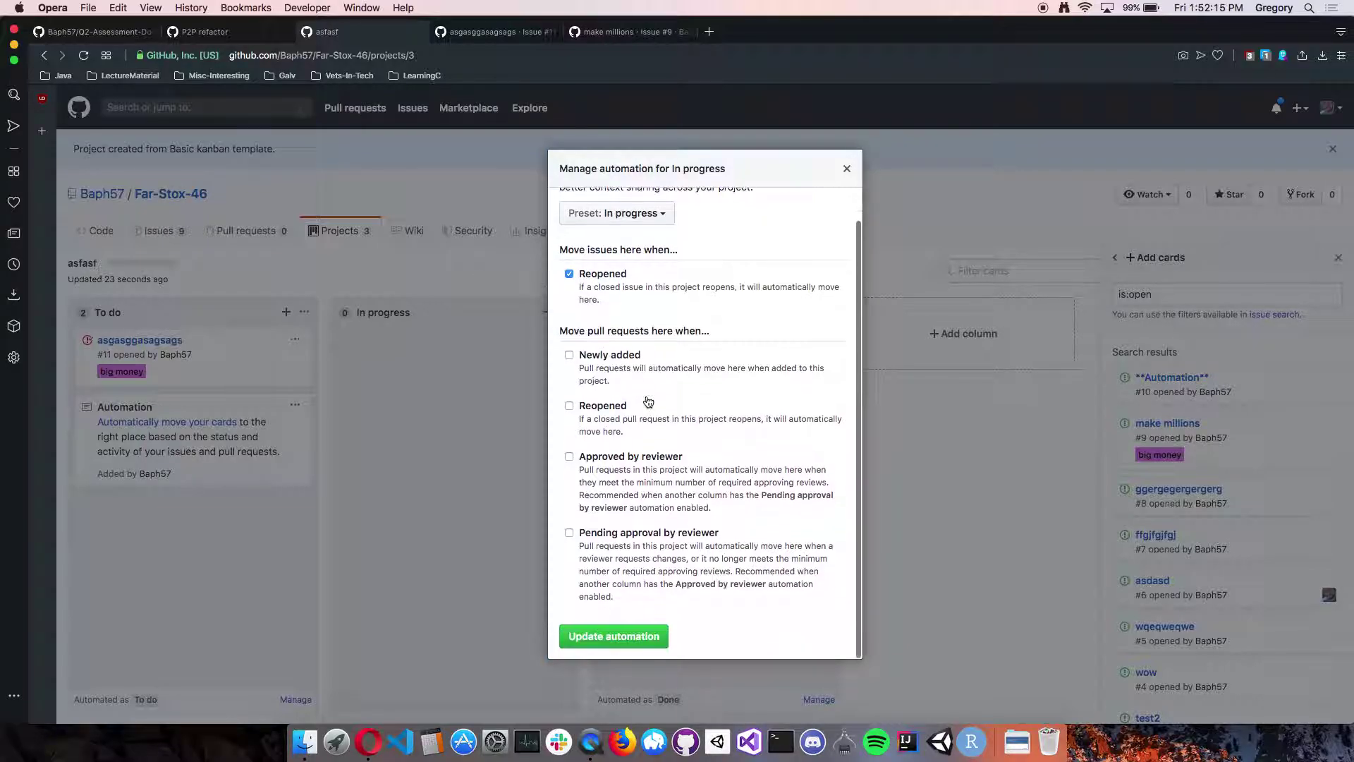
left_click(604, 635)
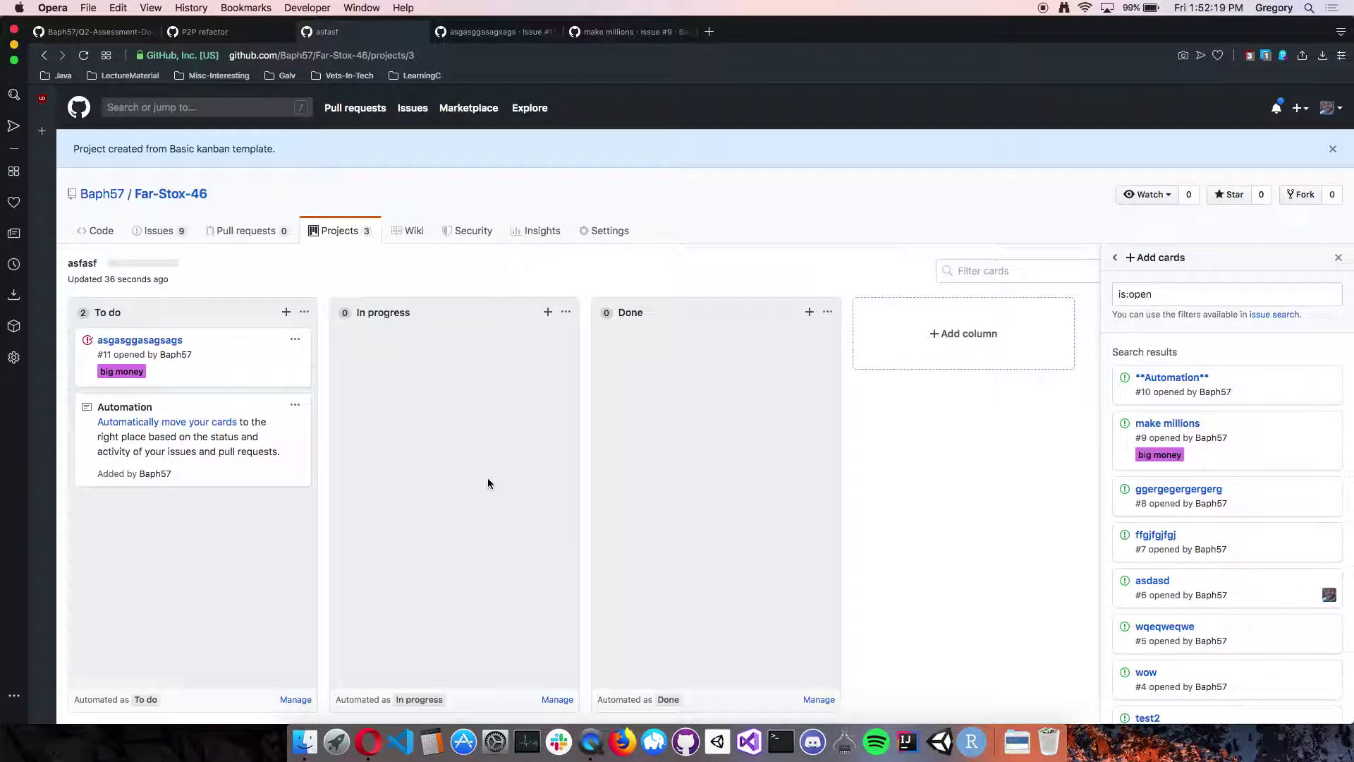
- Reopen the "asgasggasagsags" issue and check where its card sits on the asfasf board
left_click(493, 32)
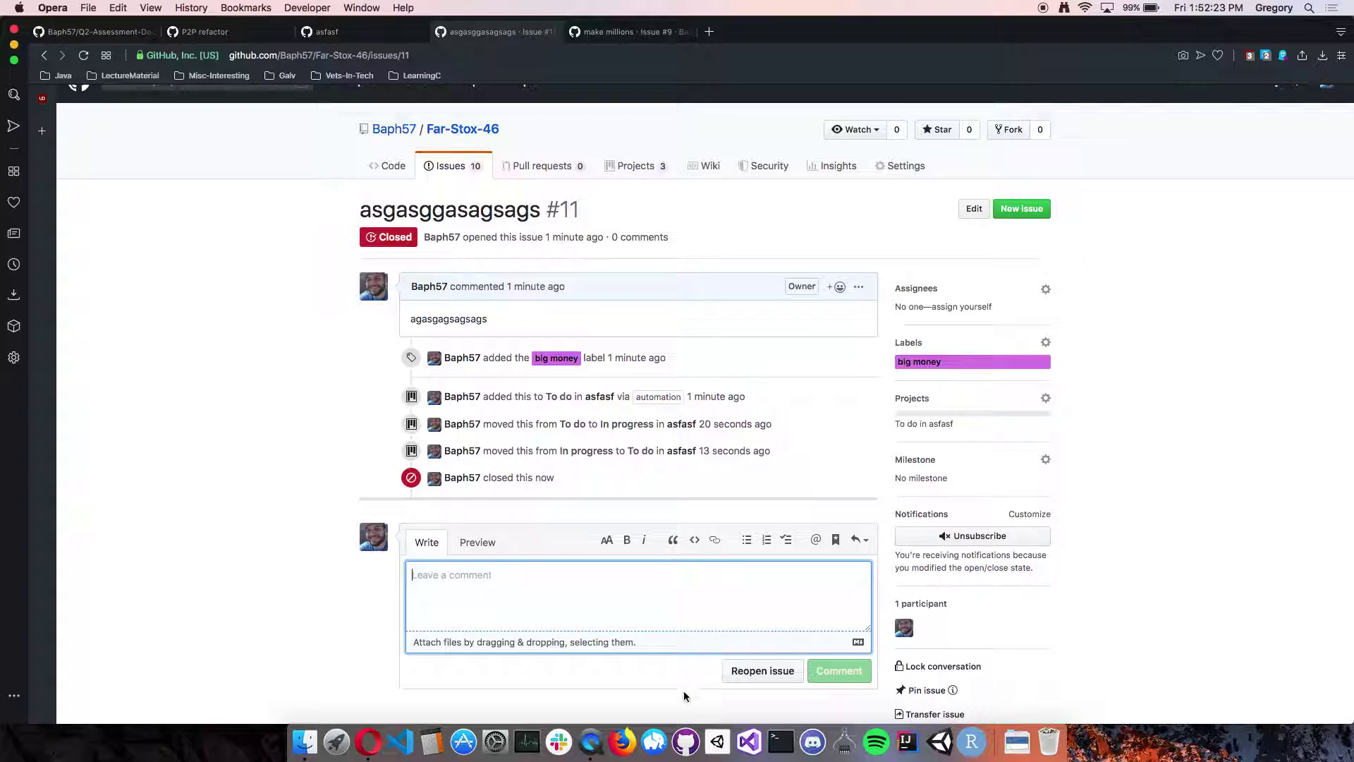
left_click(775, 681)
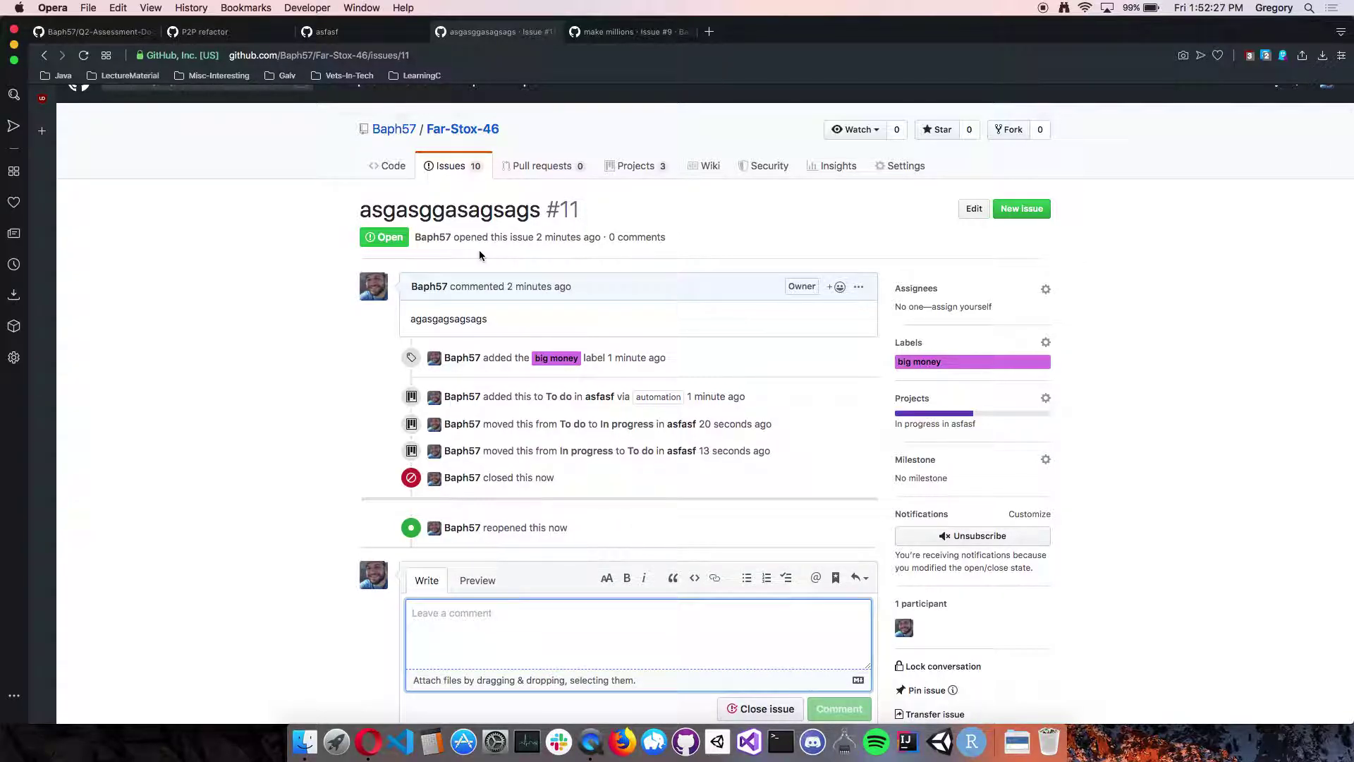
key("ctrl+shift+Tab")
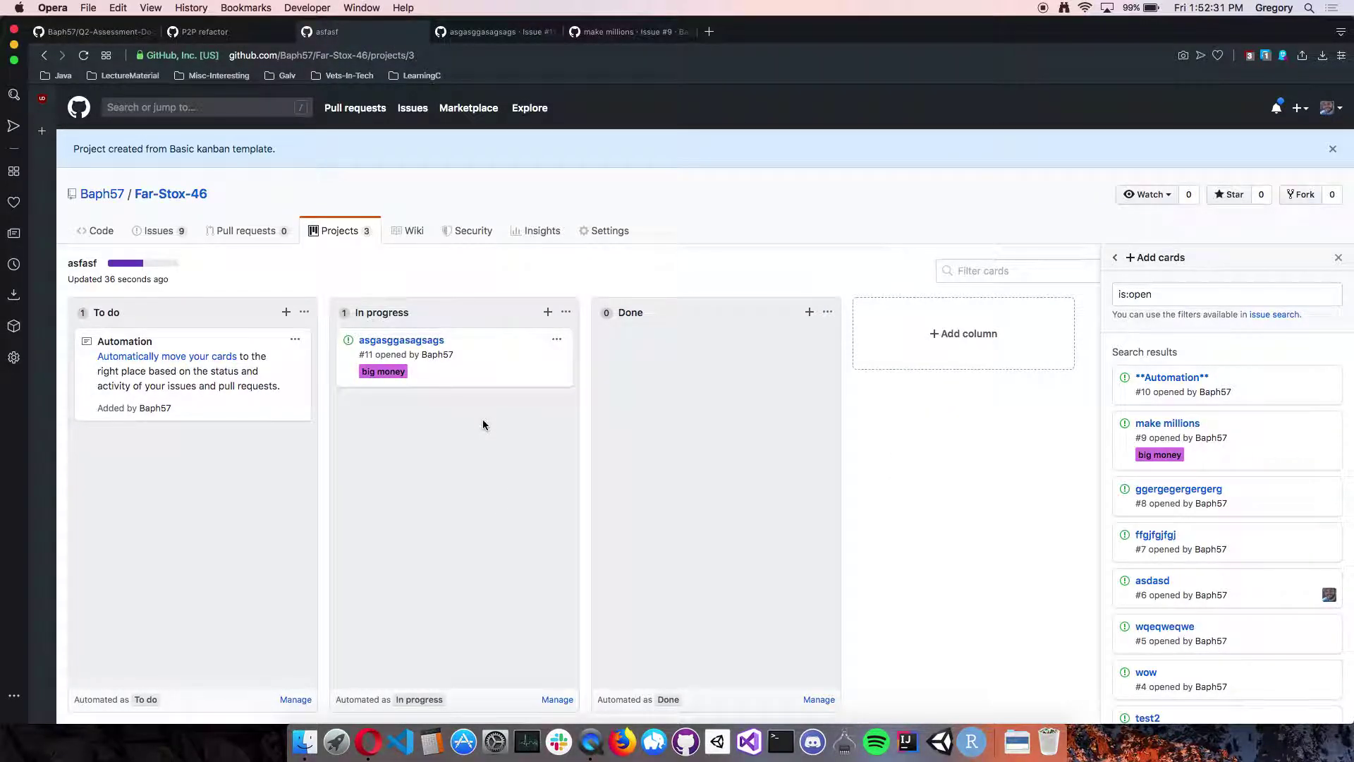
- Move the Automation note to In progress, then return both it and the "asgasggasagsags" card to To do
left_click_drag(243, 374, 458, 438)
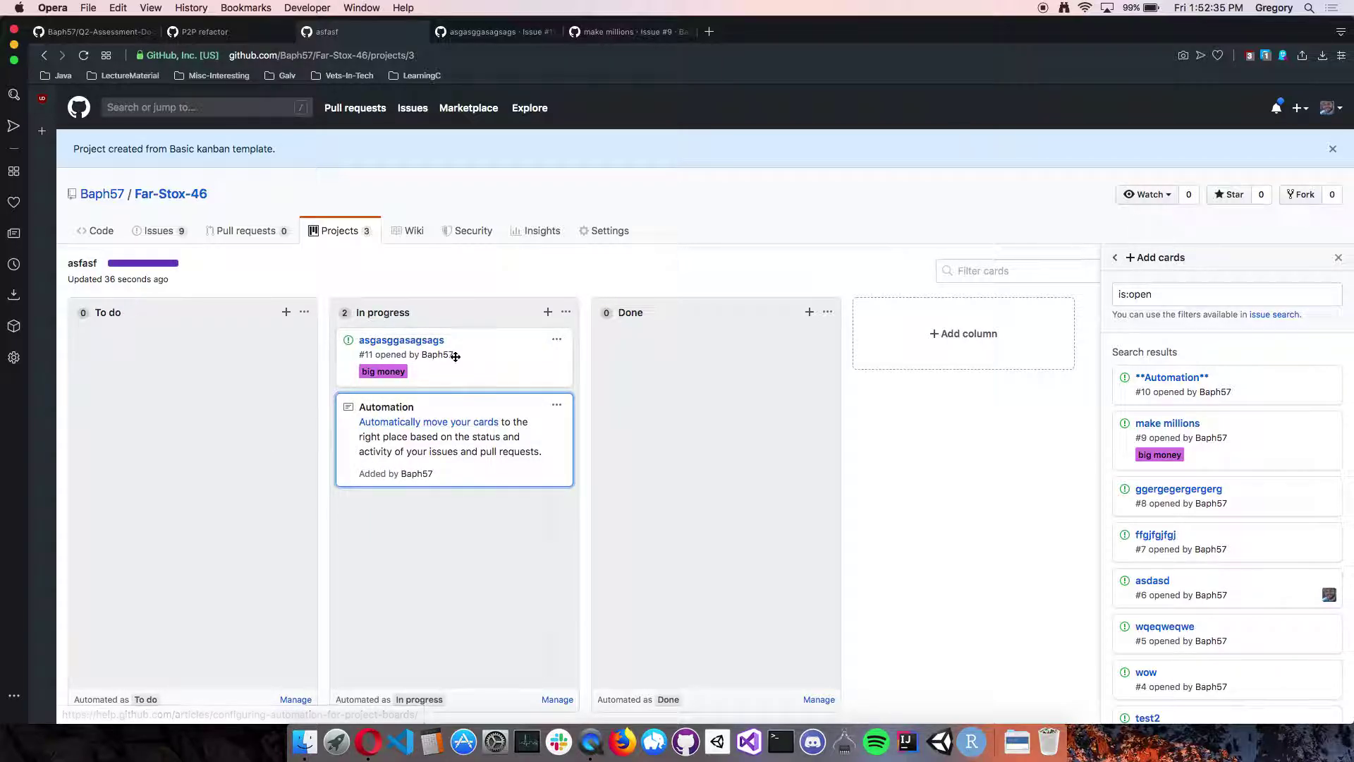
left_click_drag(453, 353, 248, 359)
left_click_drag(453, 387, 102, 446)
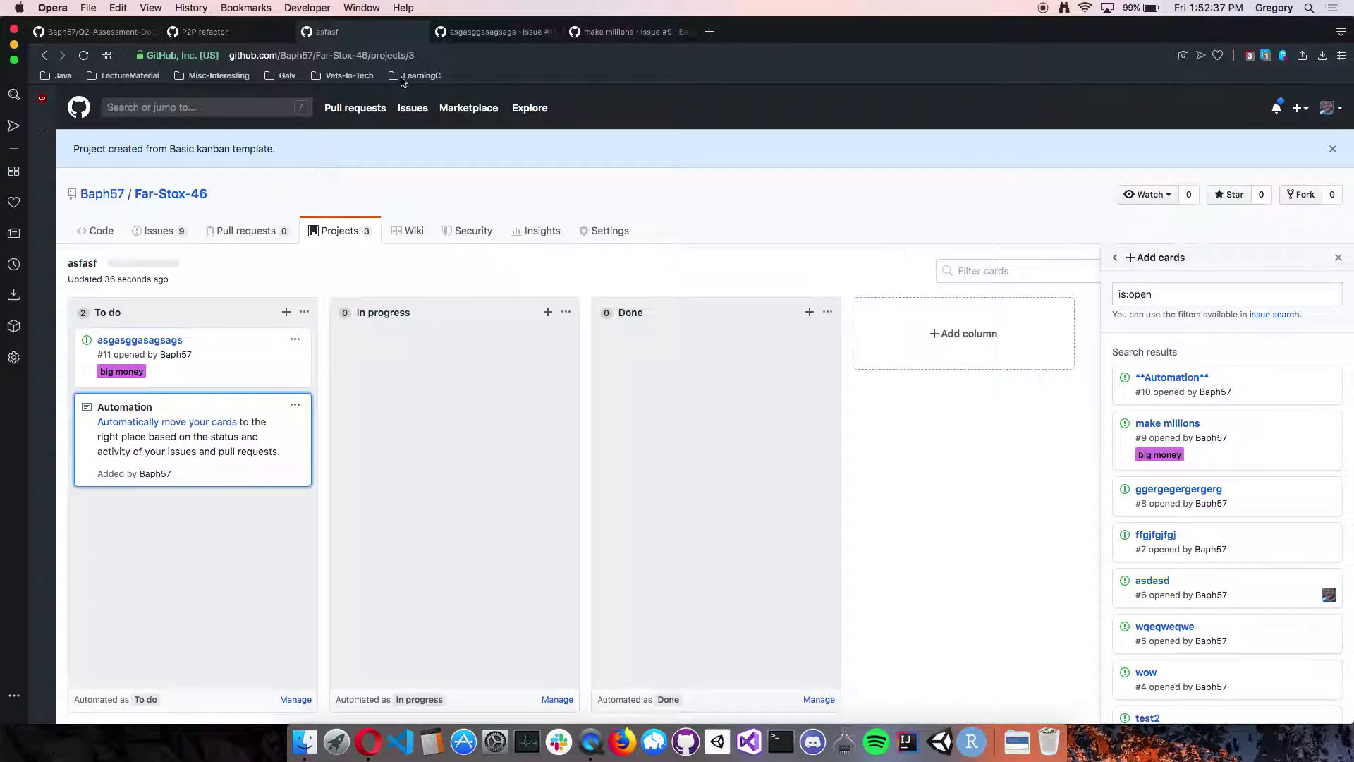
- Close the "asgasggasagsags" issue again and check its card's column on the asfasf board
left_click(494, 31)
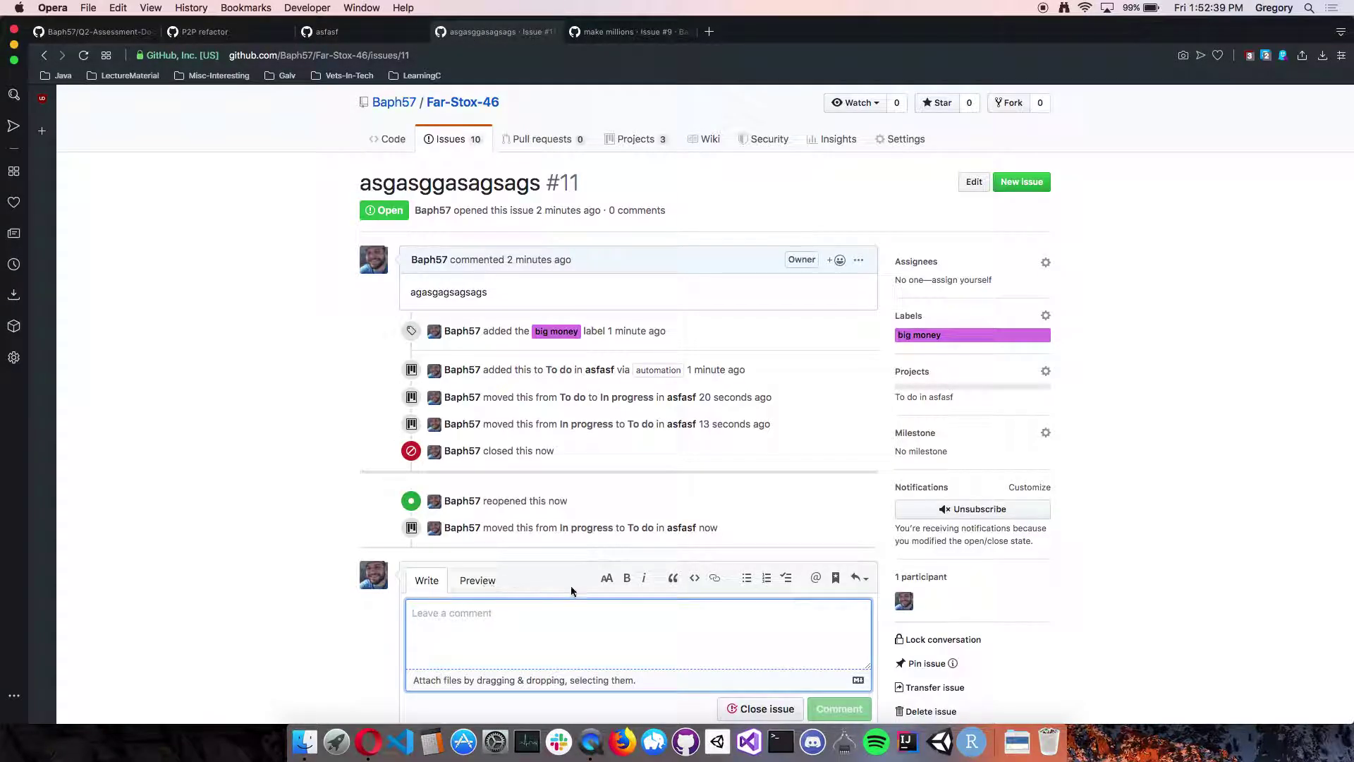
scroll(649, 616, "down", 2)
left_click(744, 653)
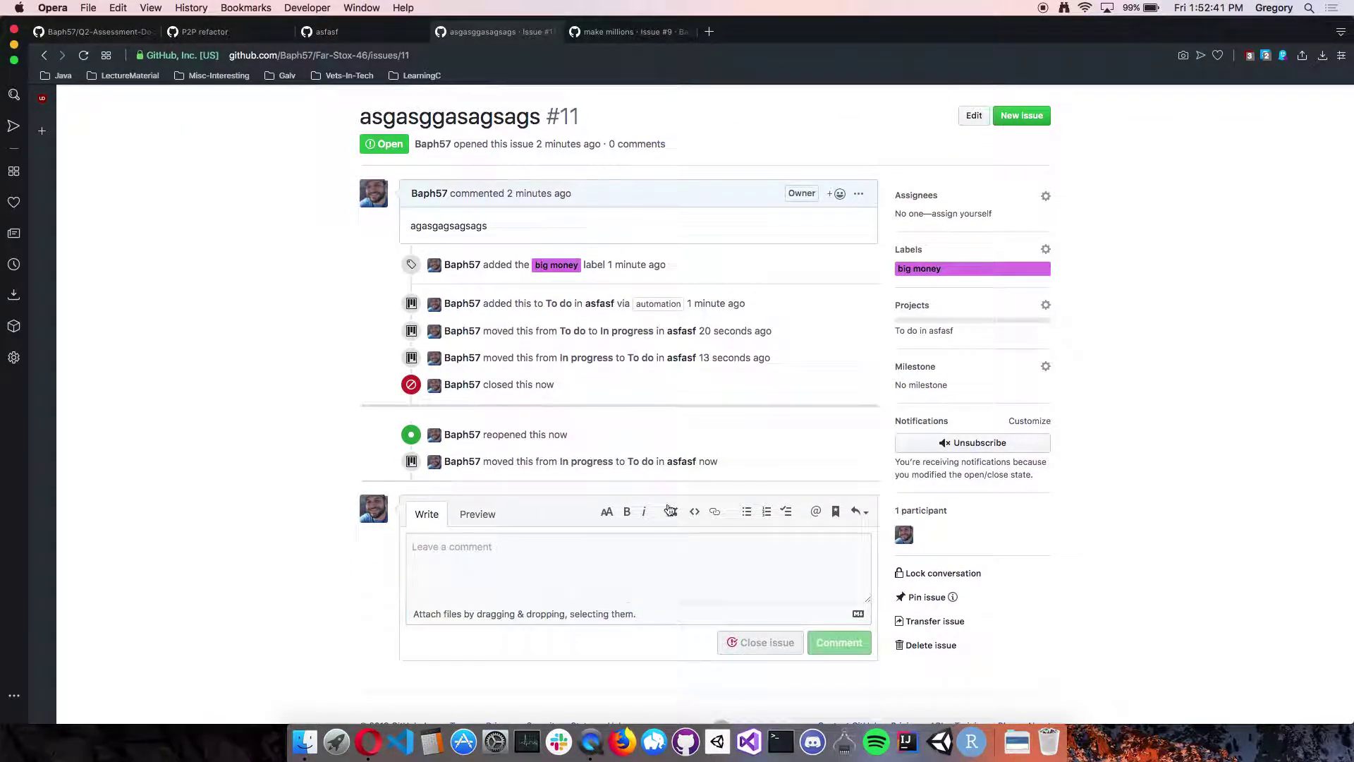
left_click(359, 35)
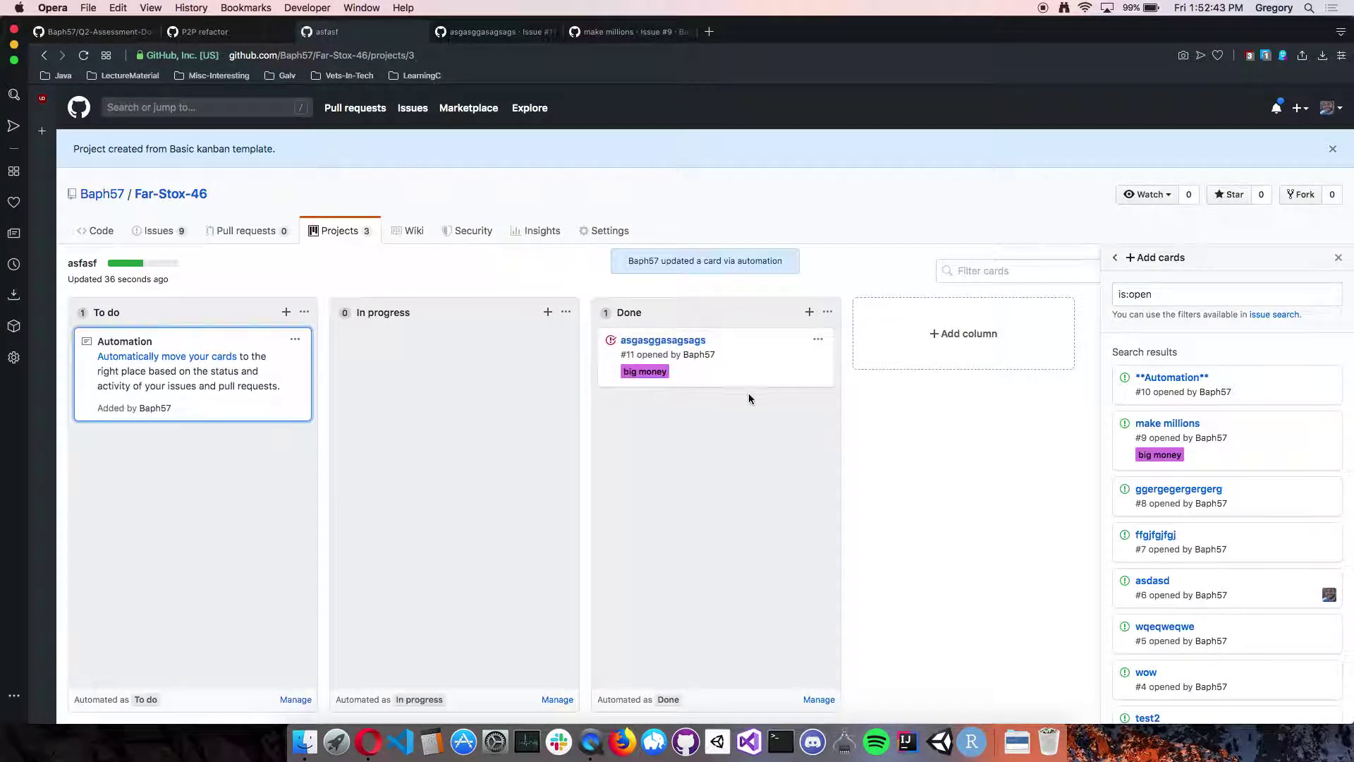
- Reopen the closed "asgasggasagsags" issue and check its card's move on the asfasf board
left_click(494, 32)
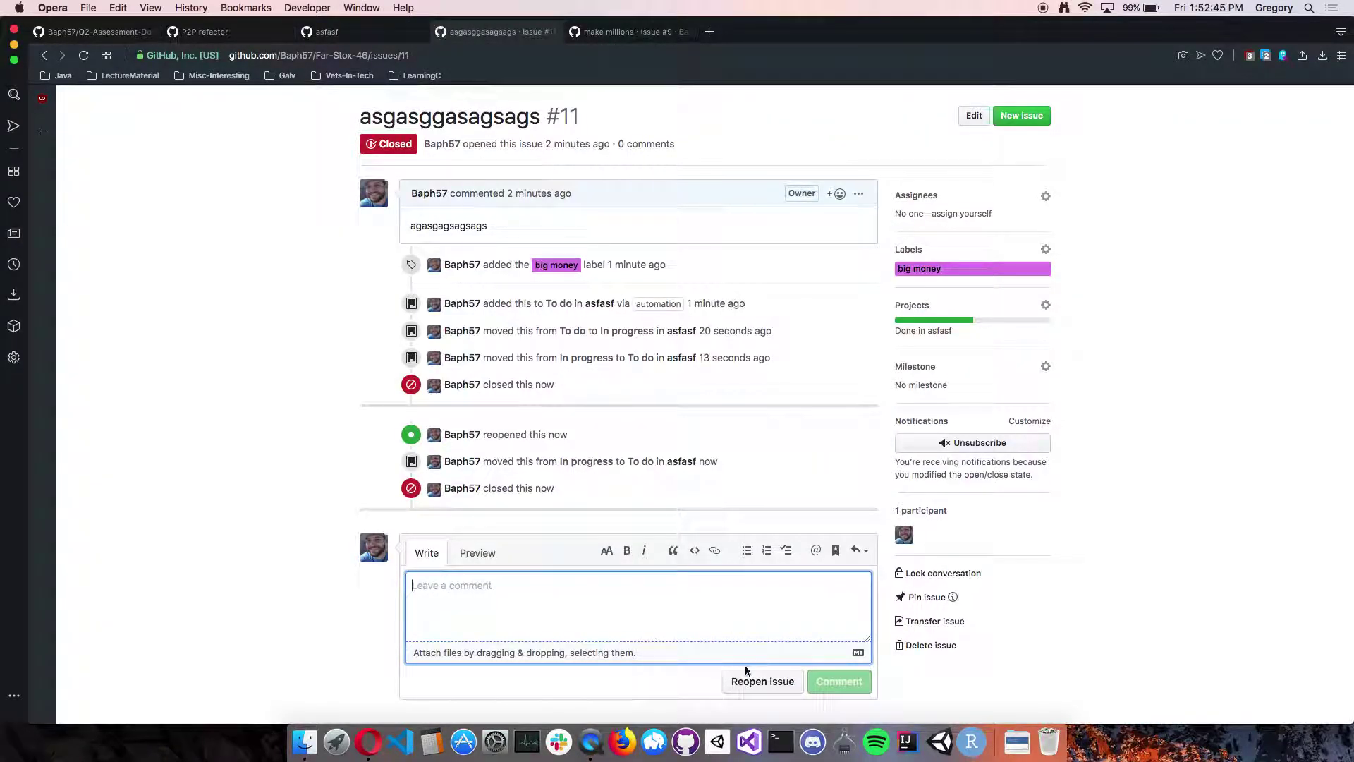
left_click(755, 687)
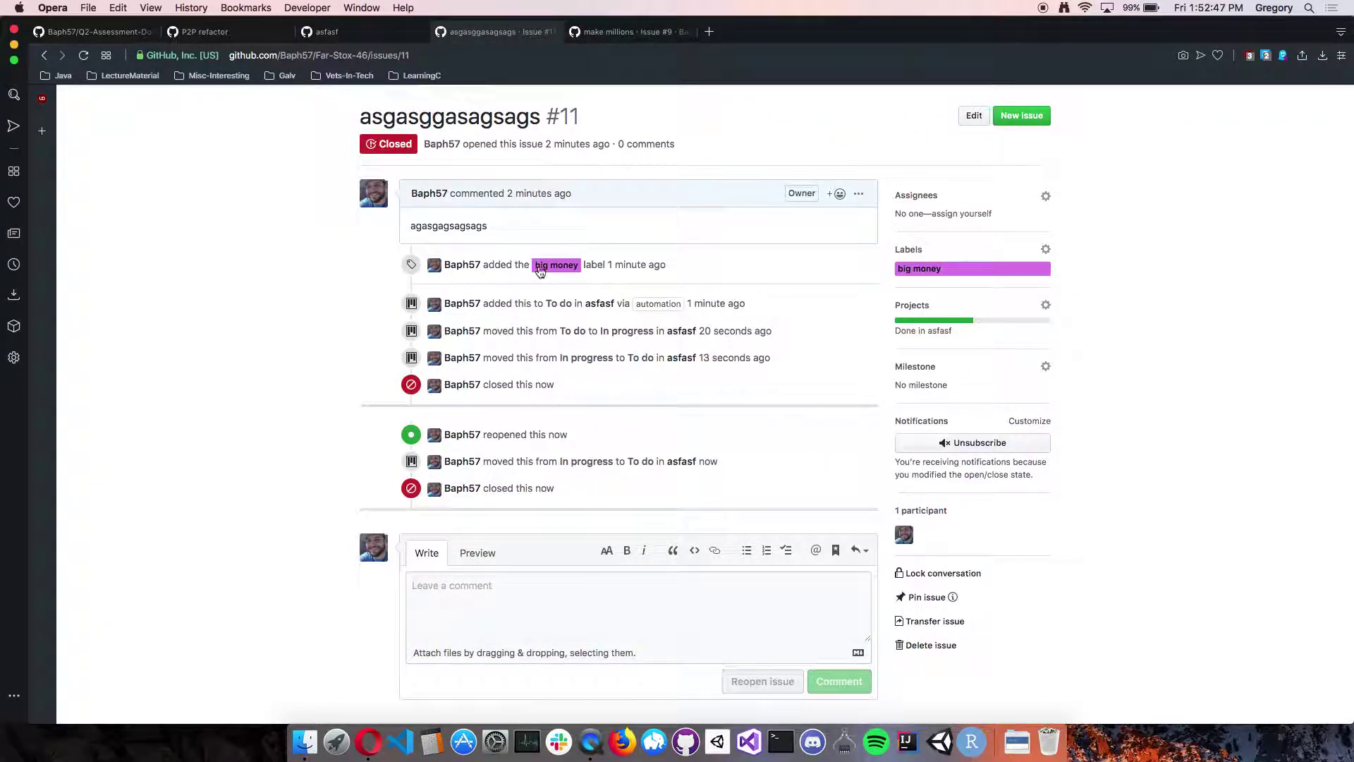
left_click(352, 32)
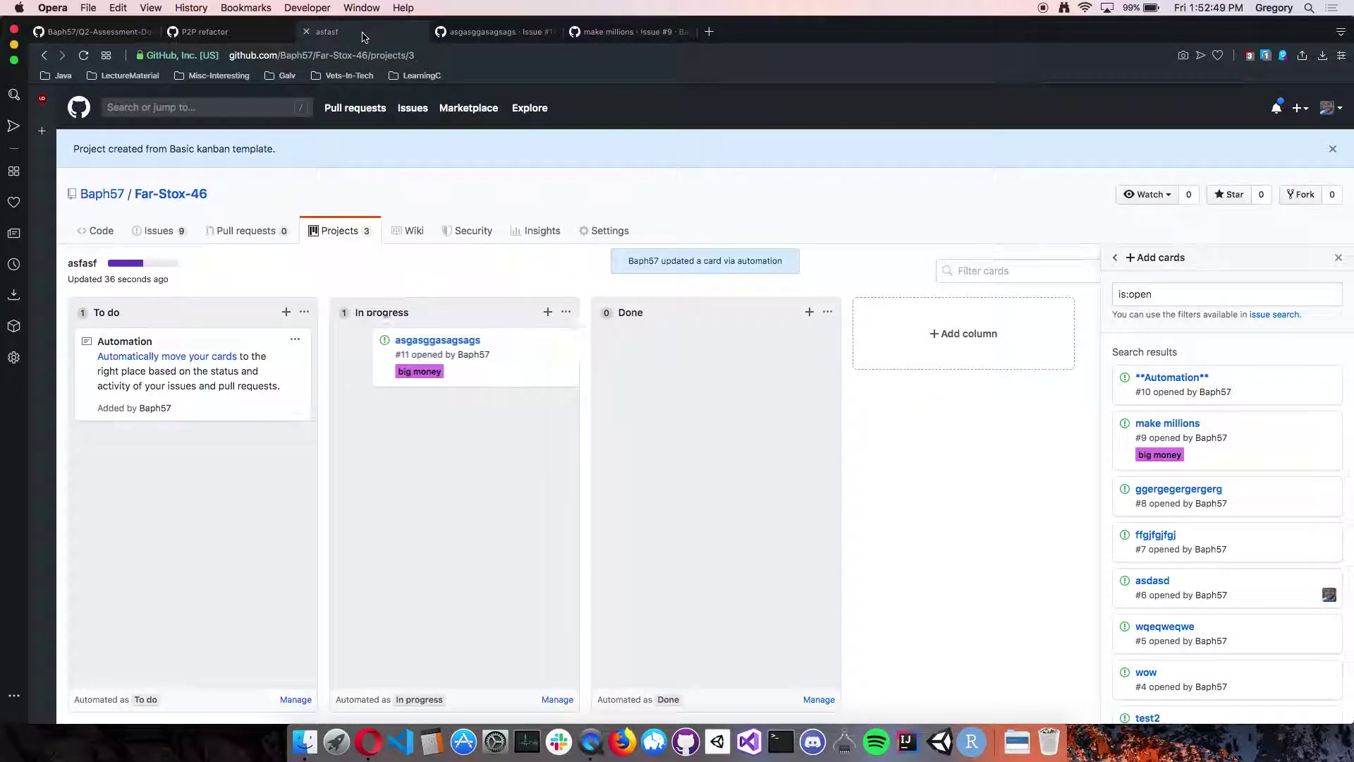